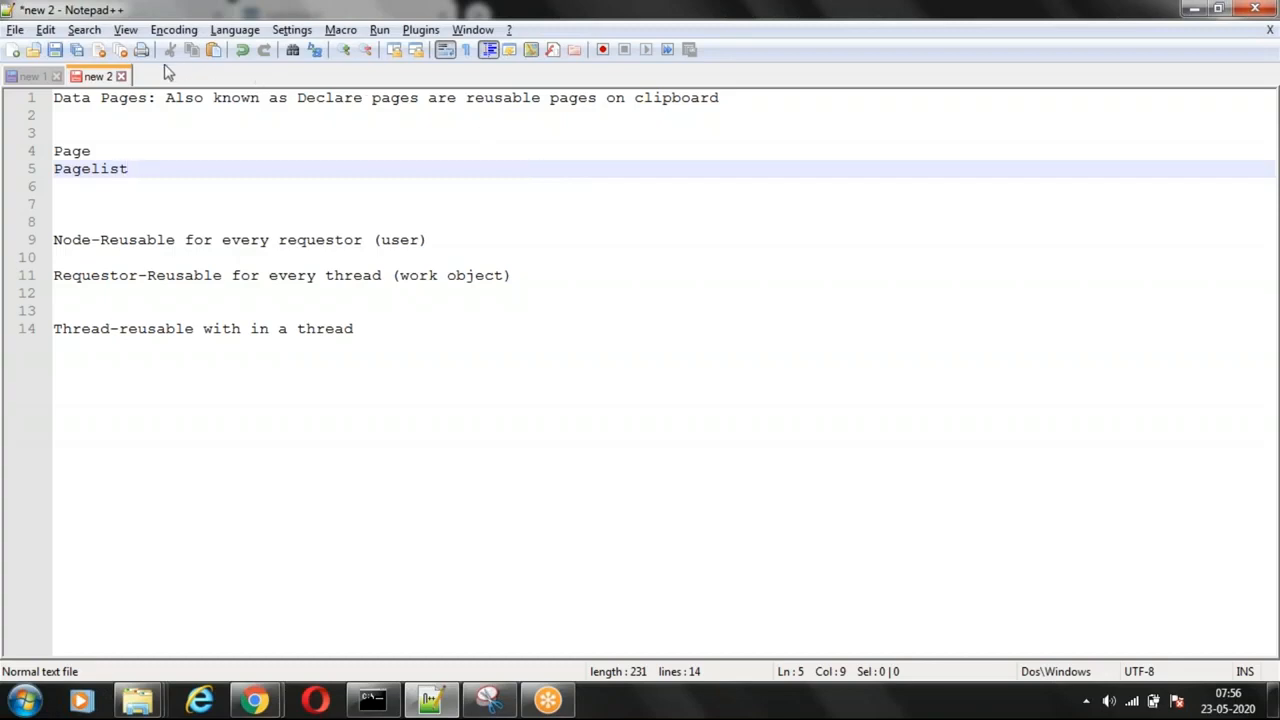
Step: Create a new document and write the line "Activity->DB->CLIPBOARDPAGE(COUNTRIES)"
double_click(165, 76)
text(Activity)
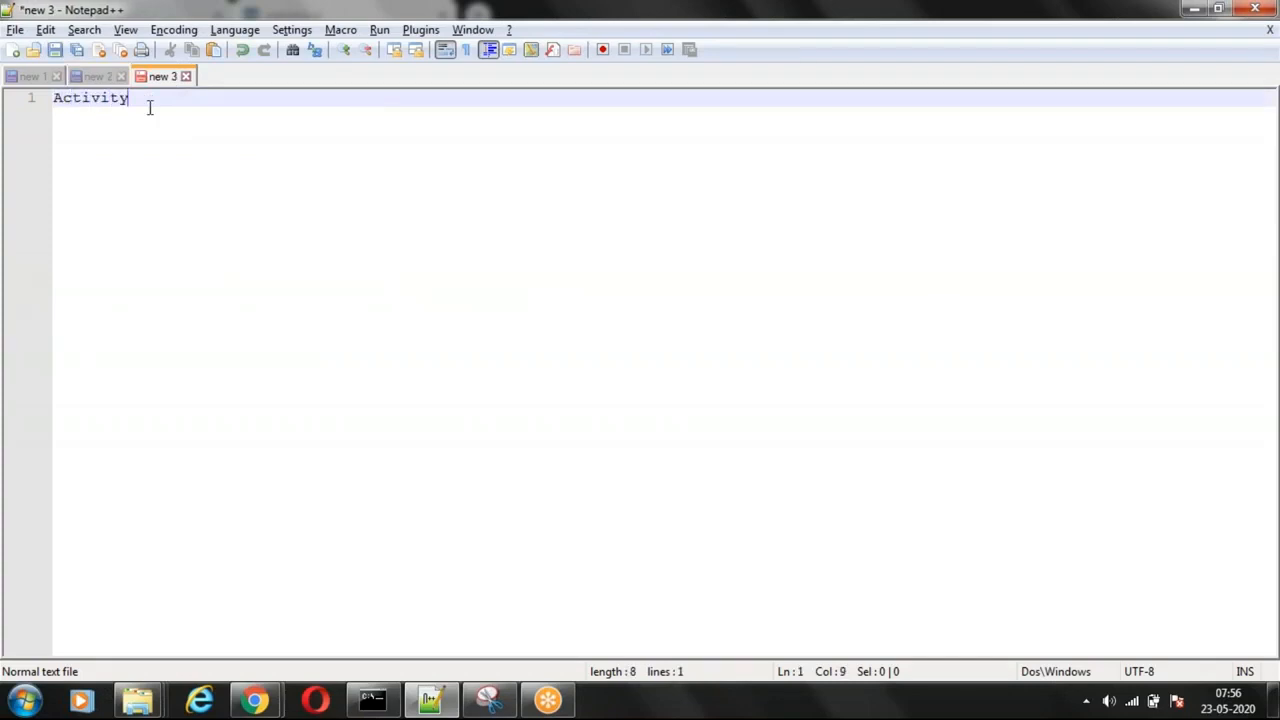
text(->DB->CLIPB)
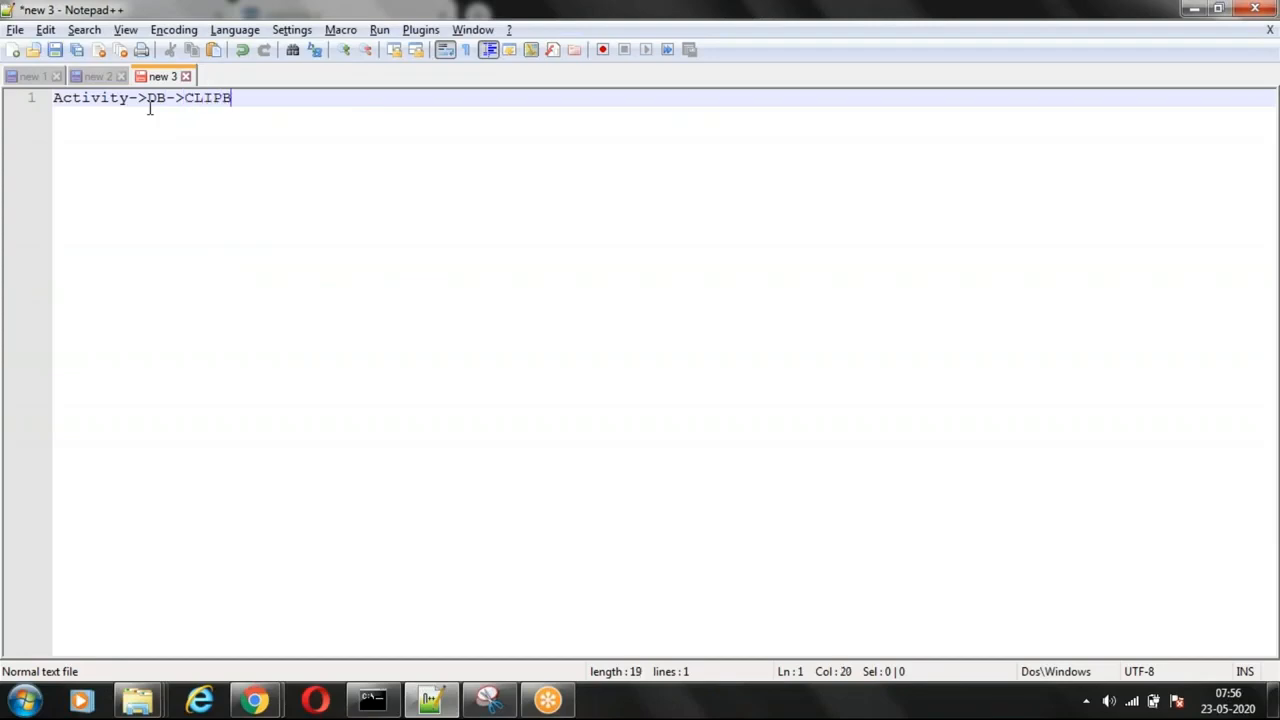
text(OARDPAGE)
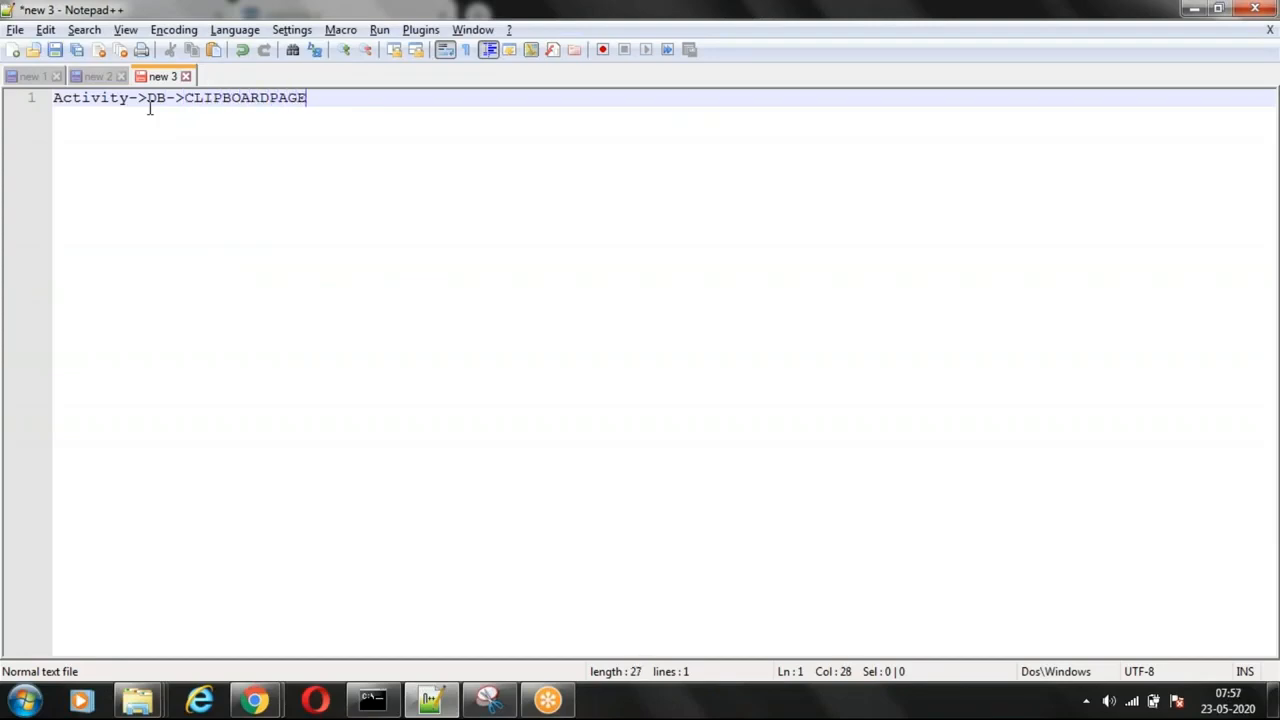
text((COUNTRIE)
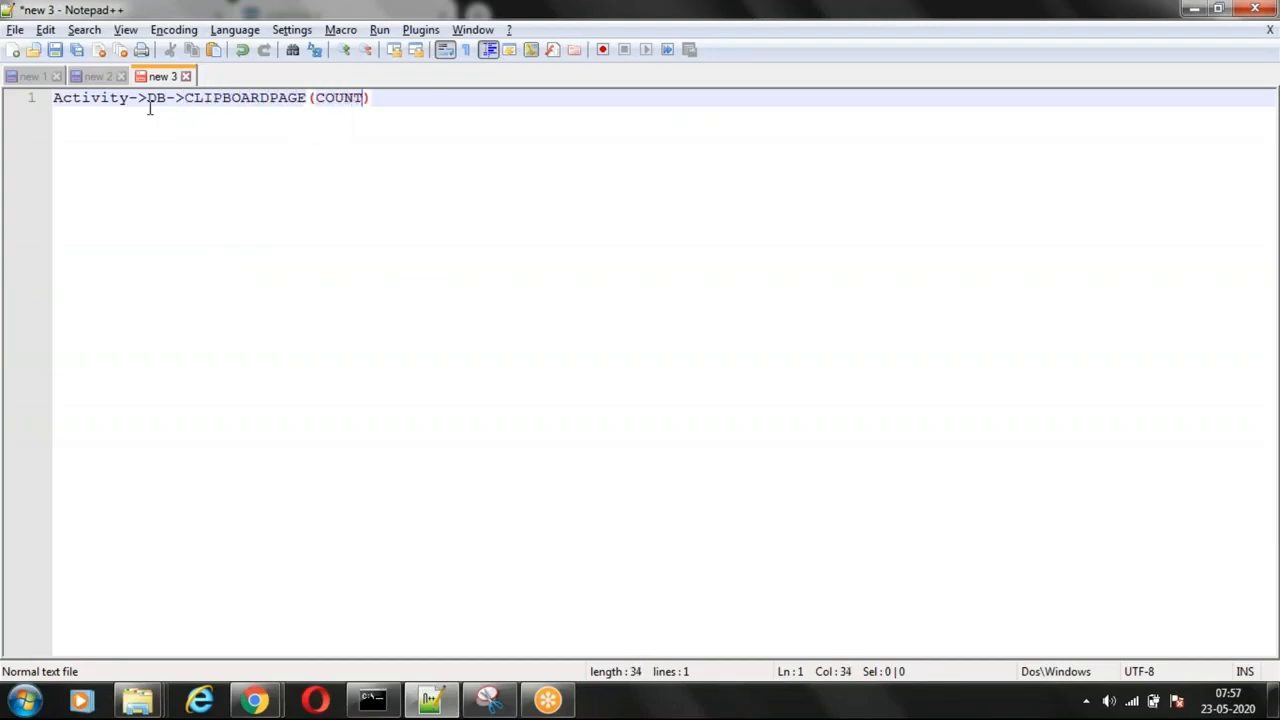
text(S)
Step: Review the flow line by highlighting the whole line and its Activity, DB, CLIPBOARDPAGE and COUNTRIES parts
drag(434, 97, 54, 108)
click(116, 140)
double_click(246, 98)
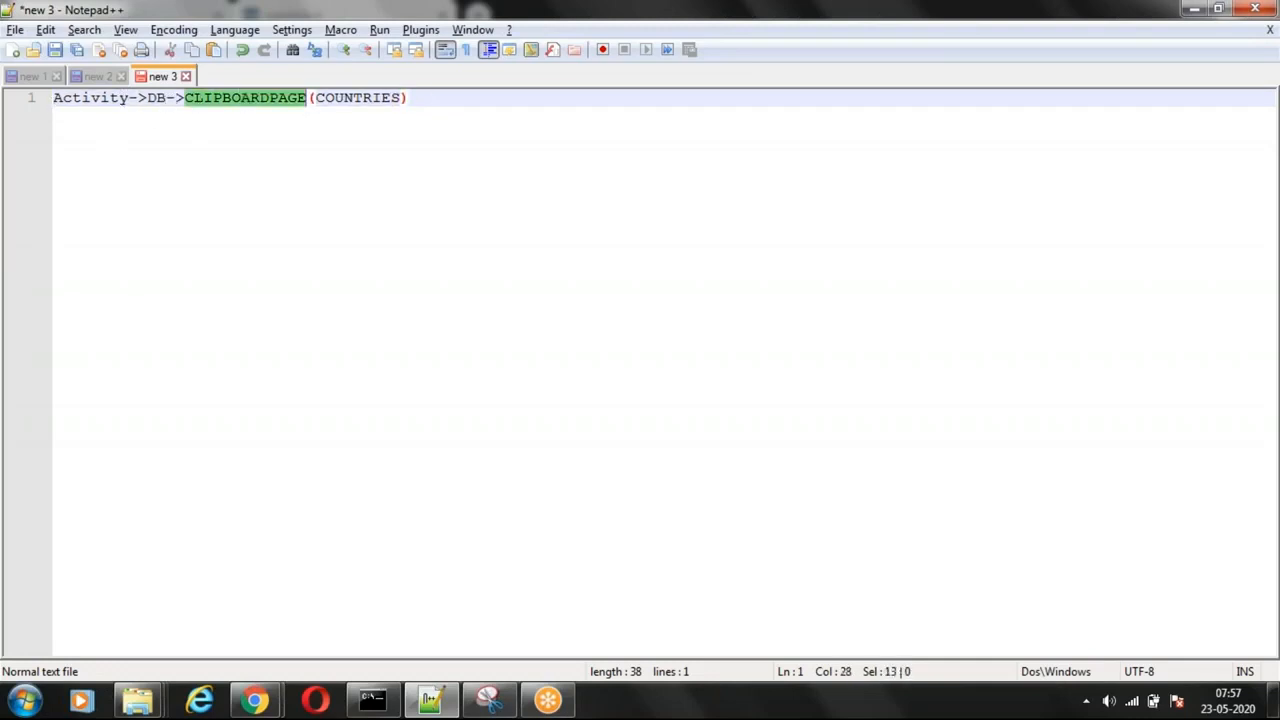
click(306, 140)
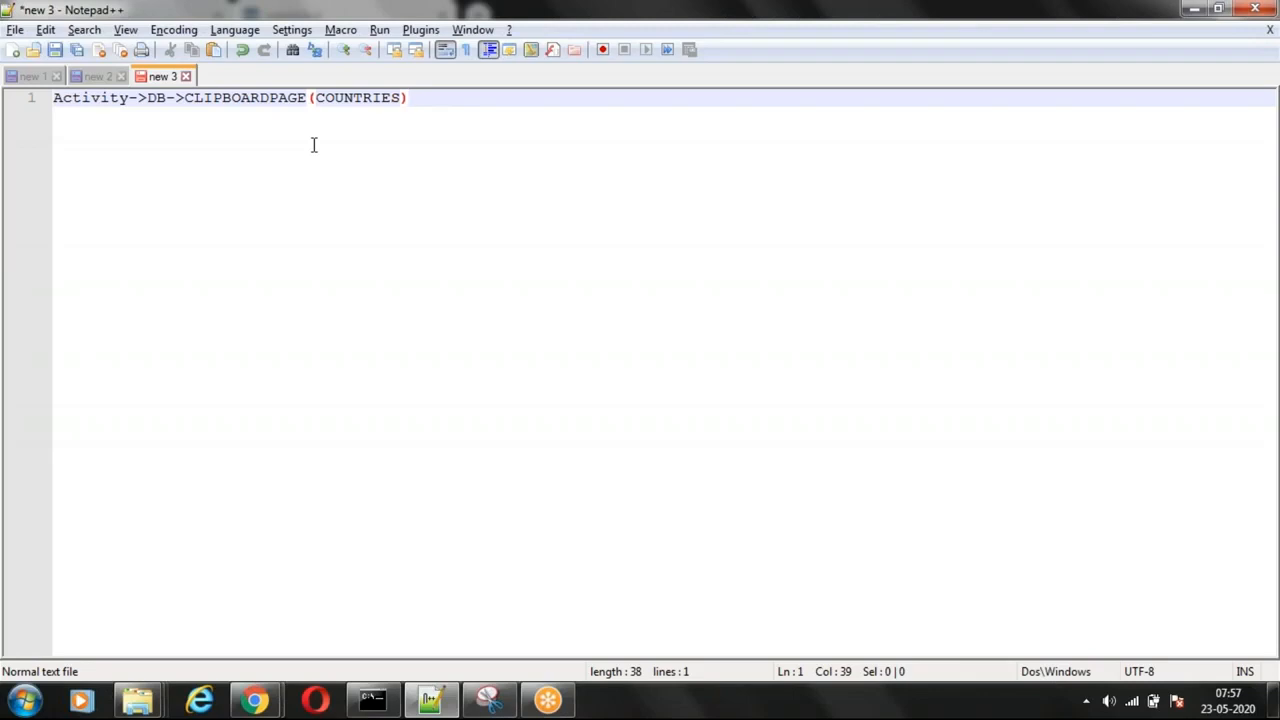
double_click(84, 97)
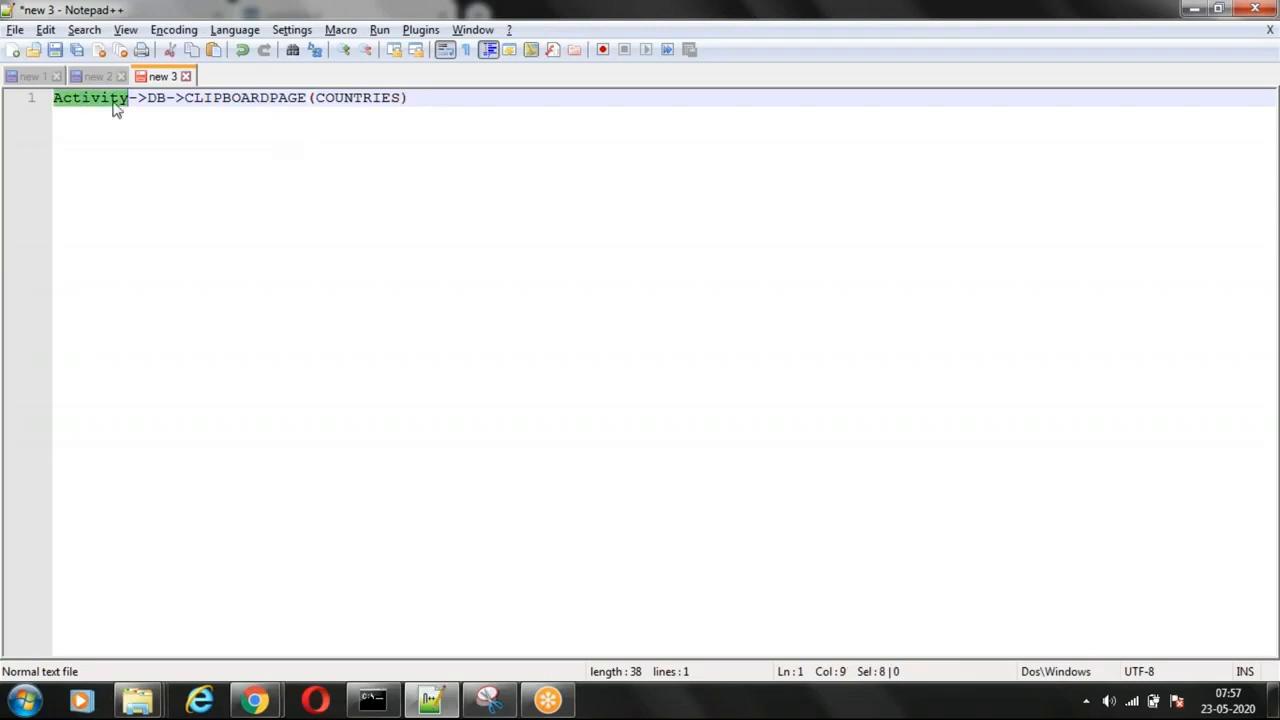
double_click(156, 97)
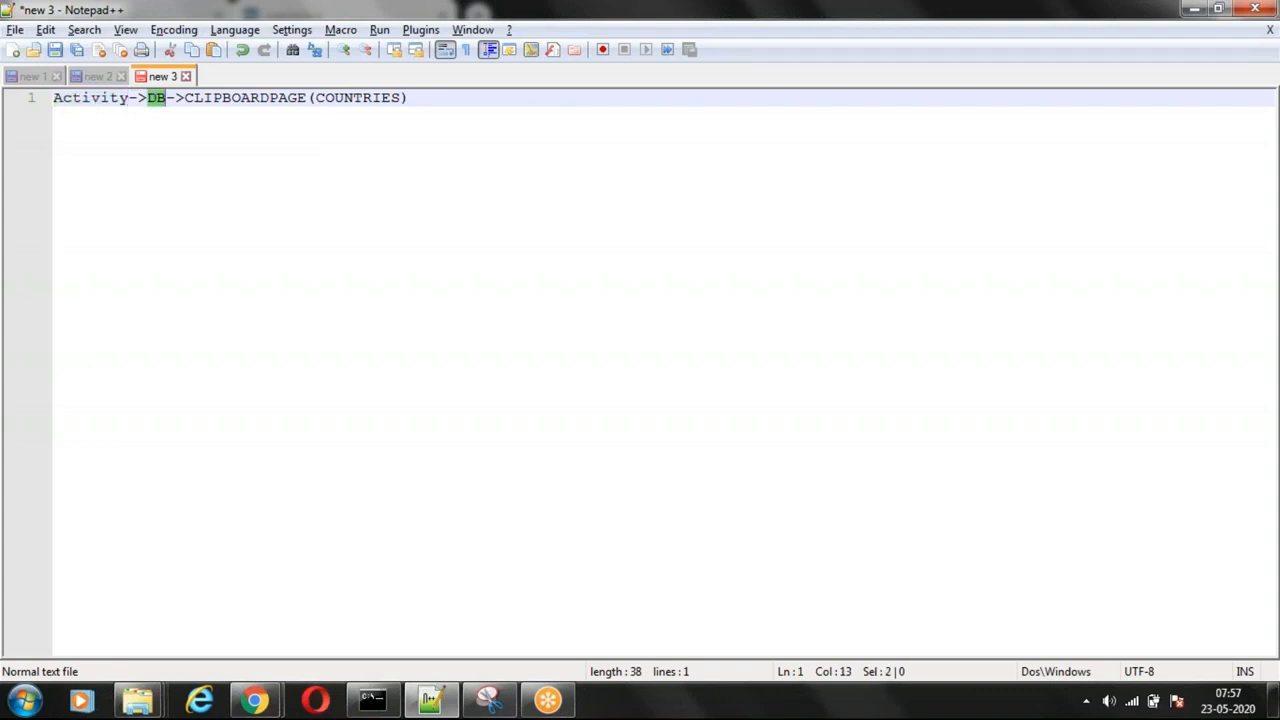
double_click(250, 97)
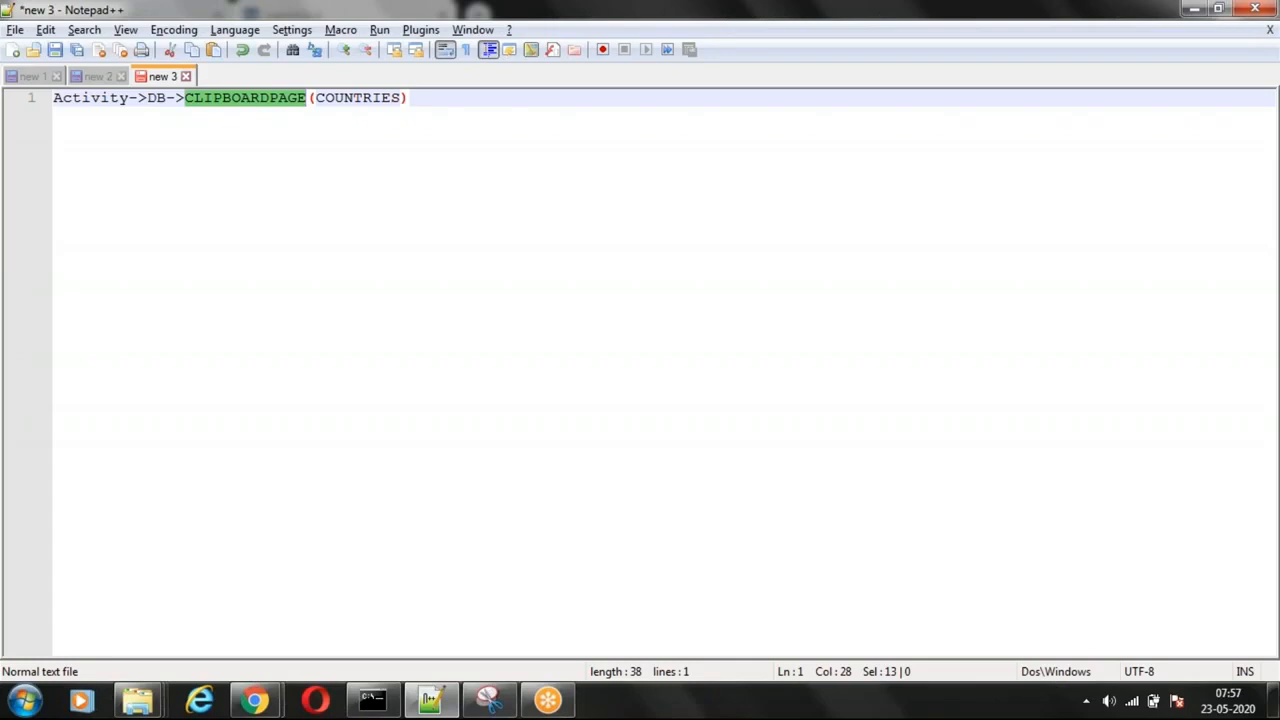
click(295, 130)
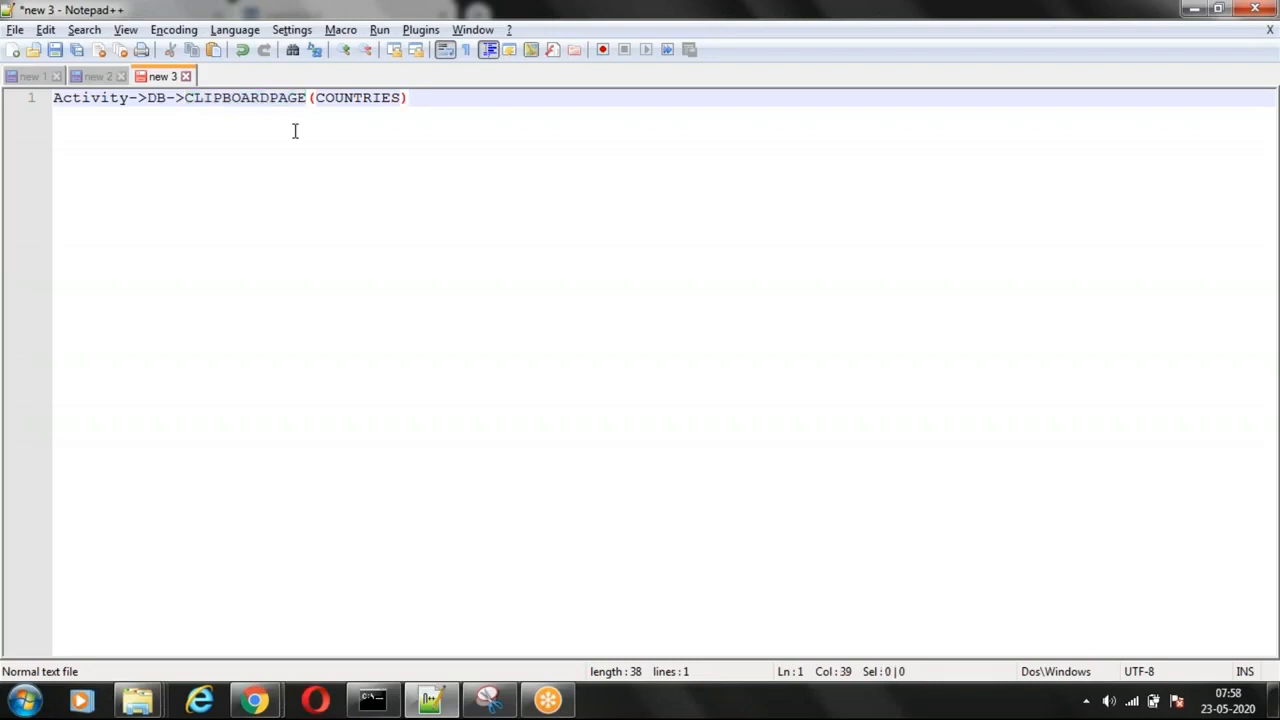
double_click(332, 98)
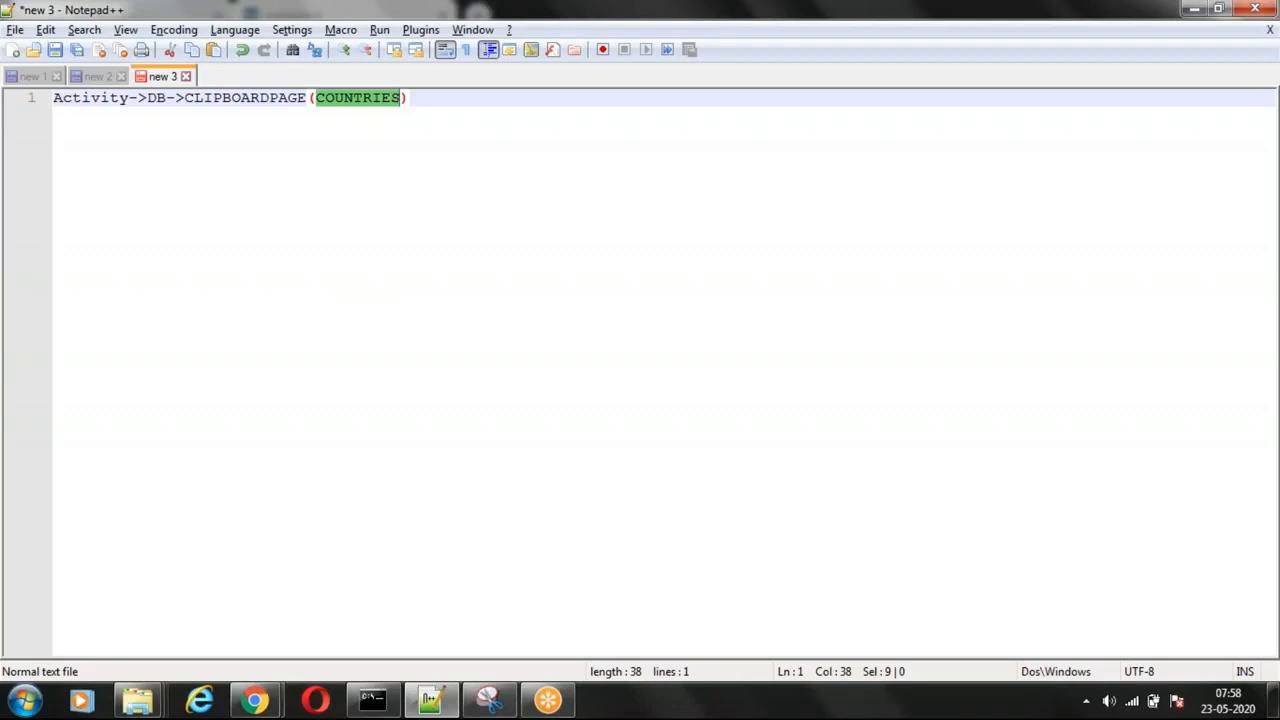
Step: Switch to pgAdmin 4 in Chrome and select the primary key among the dependents of the Countres table
mouse_move(255, 700)
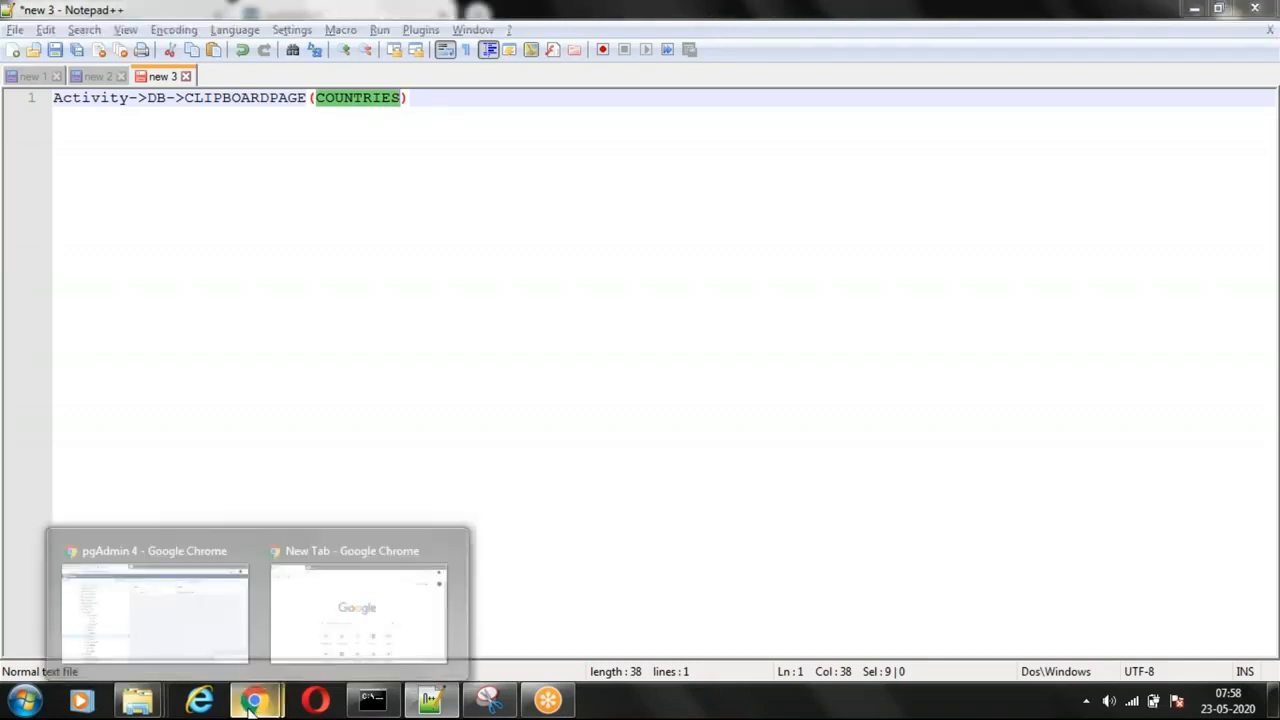
click(186, 614)
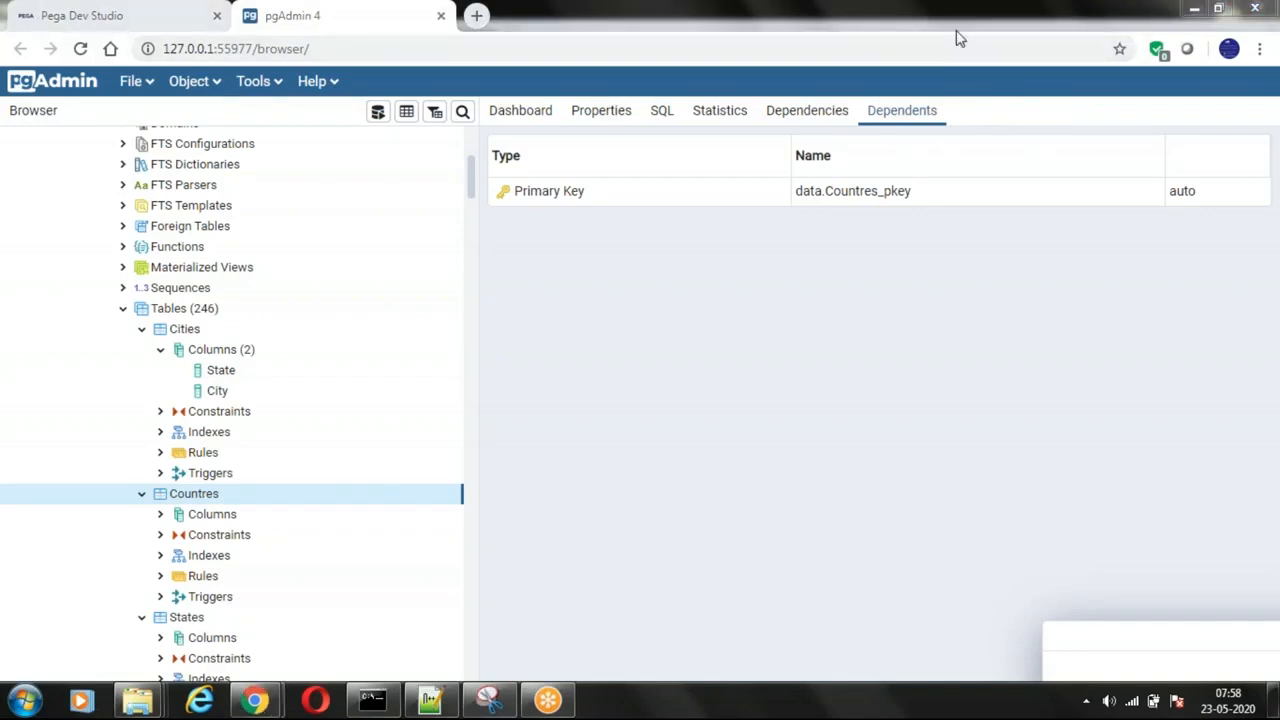
click(728, 200)
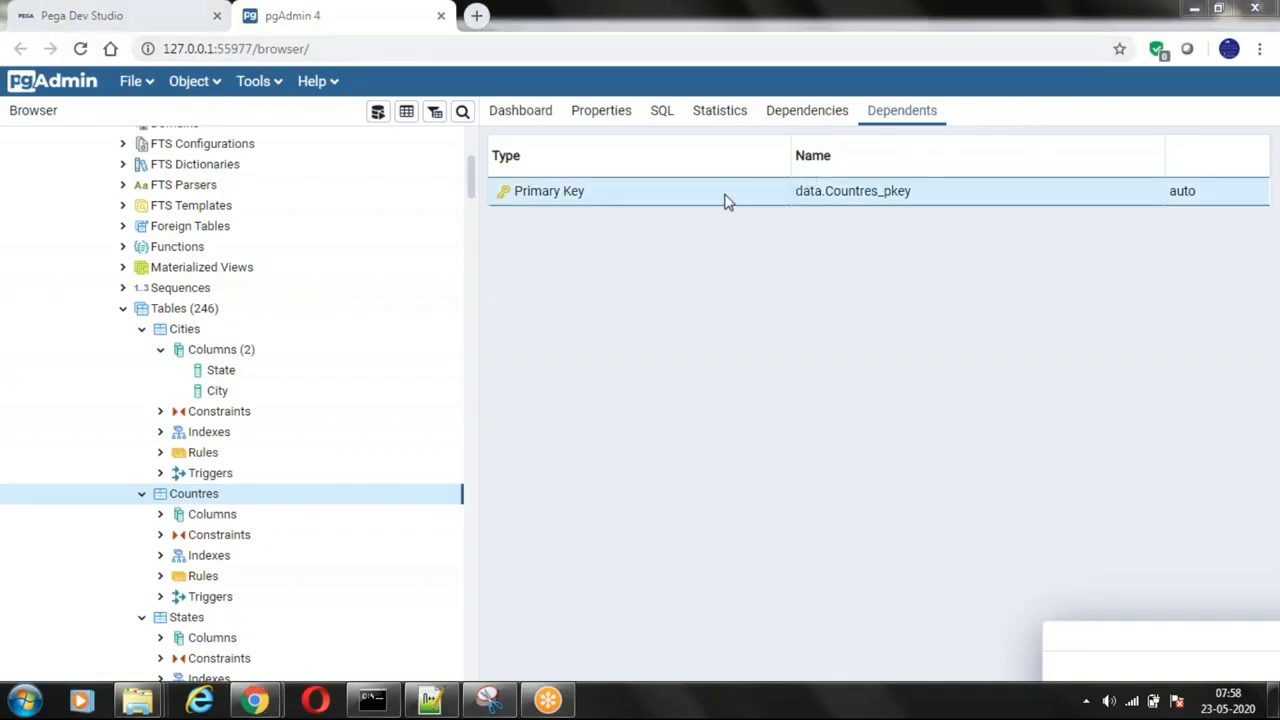
Step: Return to Notepad++ and replace the entire flow note with "4g 100calls cost"
click(430, 700)
key(ctrl+a)
key(Delete)
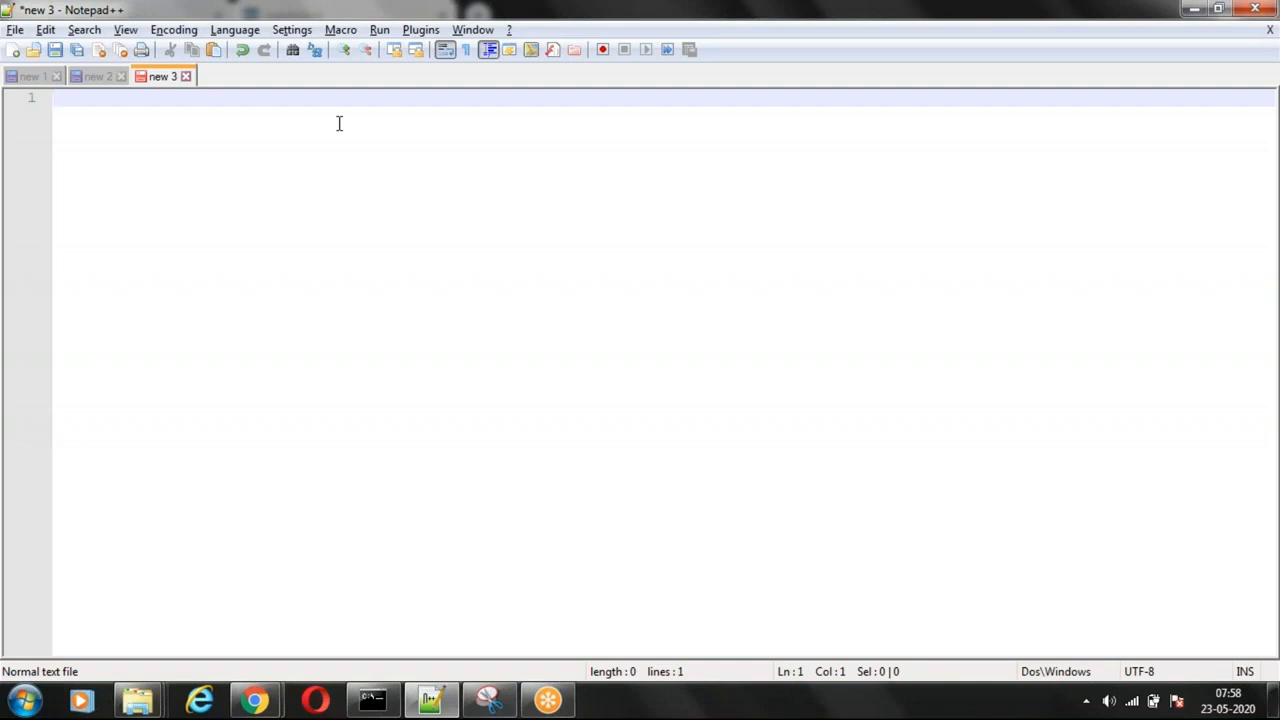
text(4g  100calls    cost)
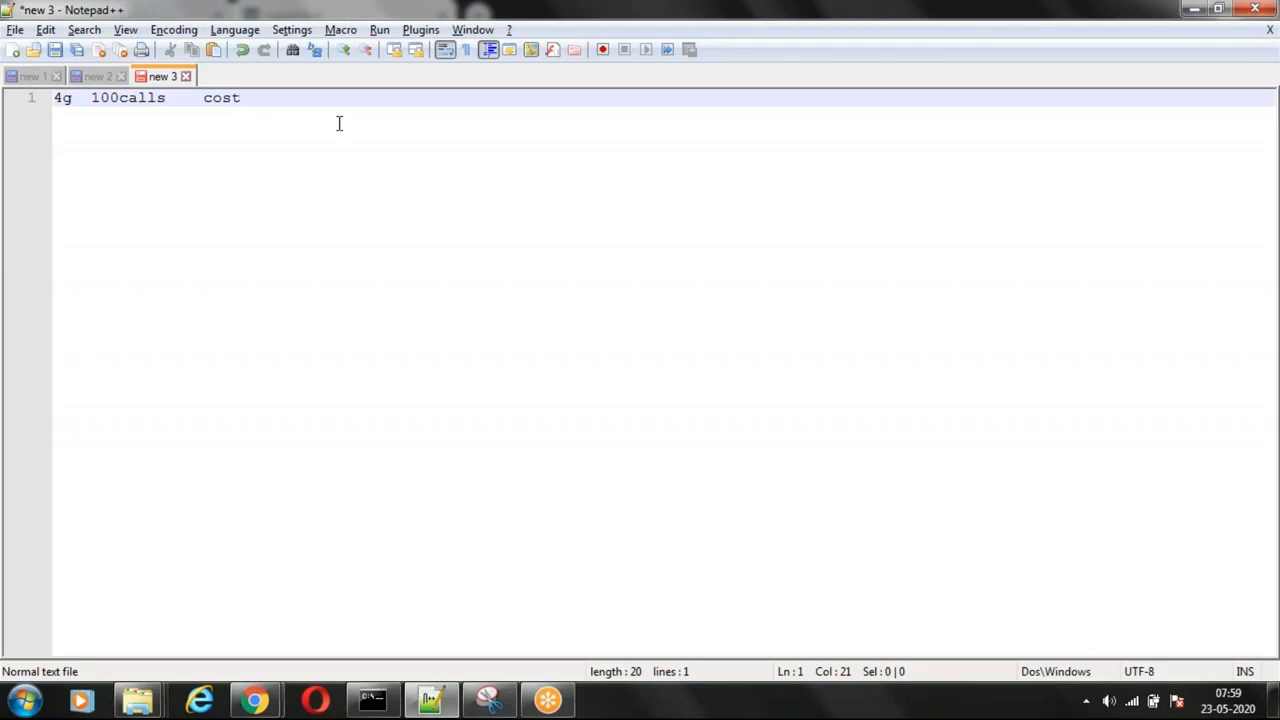
Step: Open the data pages notes in "new 2" and highlight the terms "Data Pages" and "Declare pages" in the first line
click(94, 78)
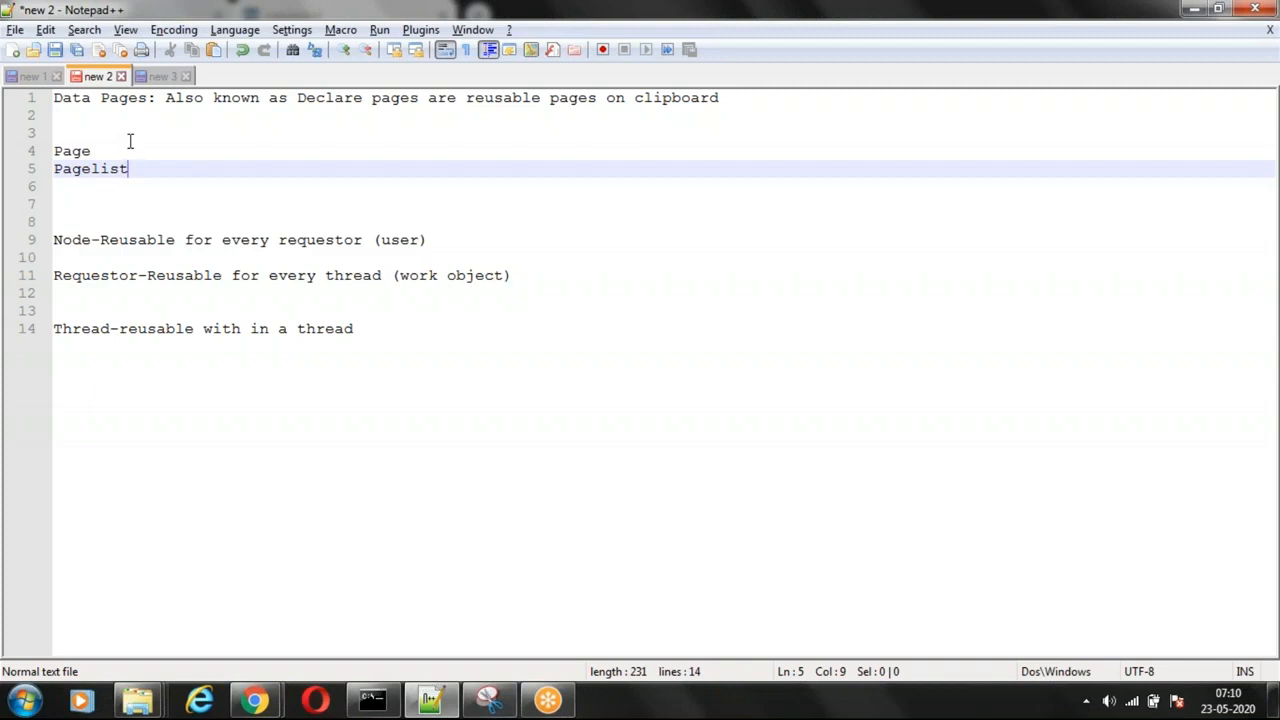
drag(148, 97, 53, 97)
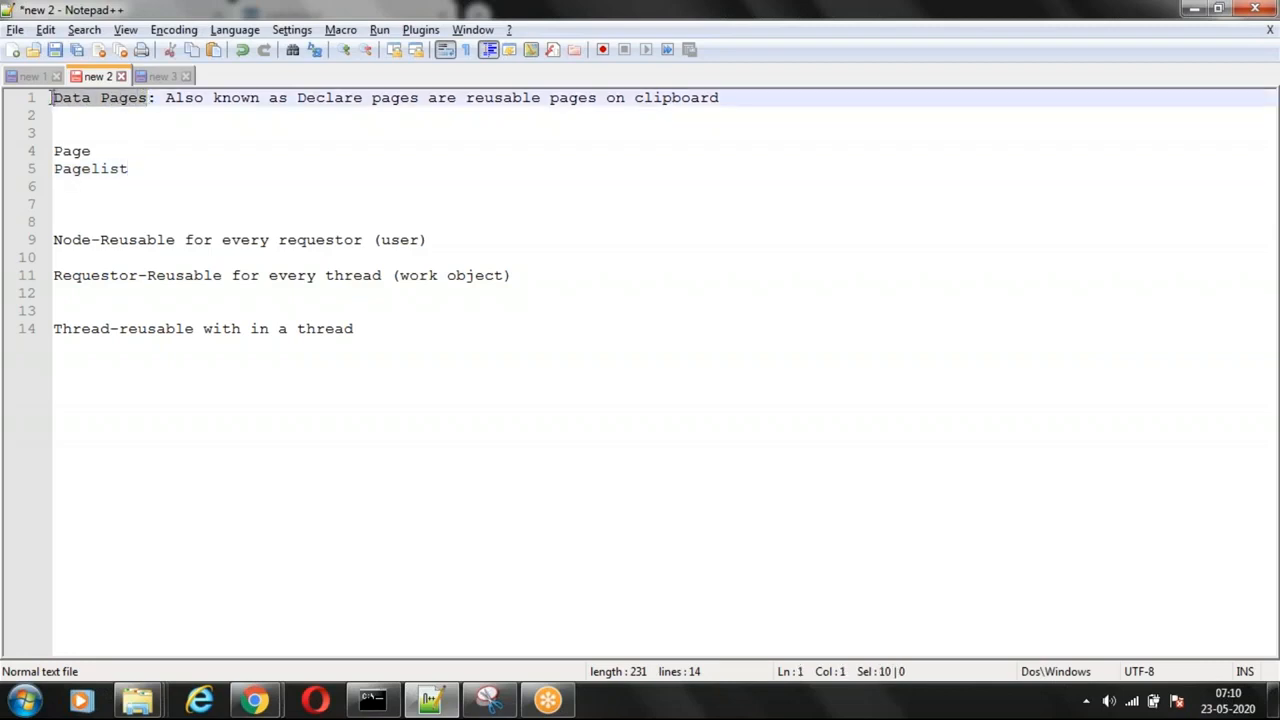
click(200, 150)
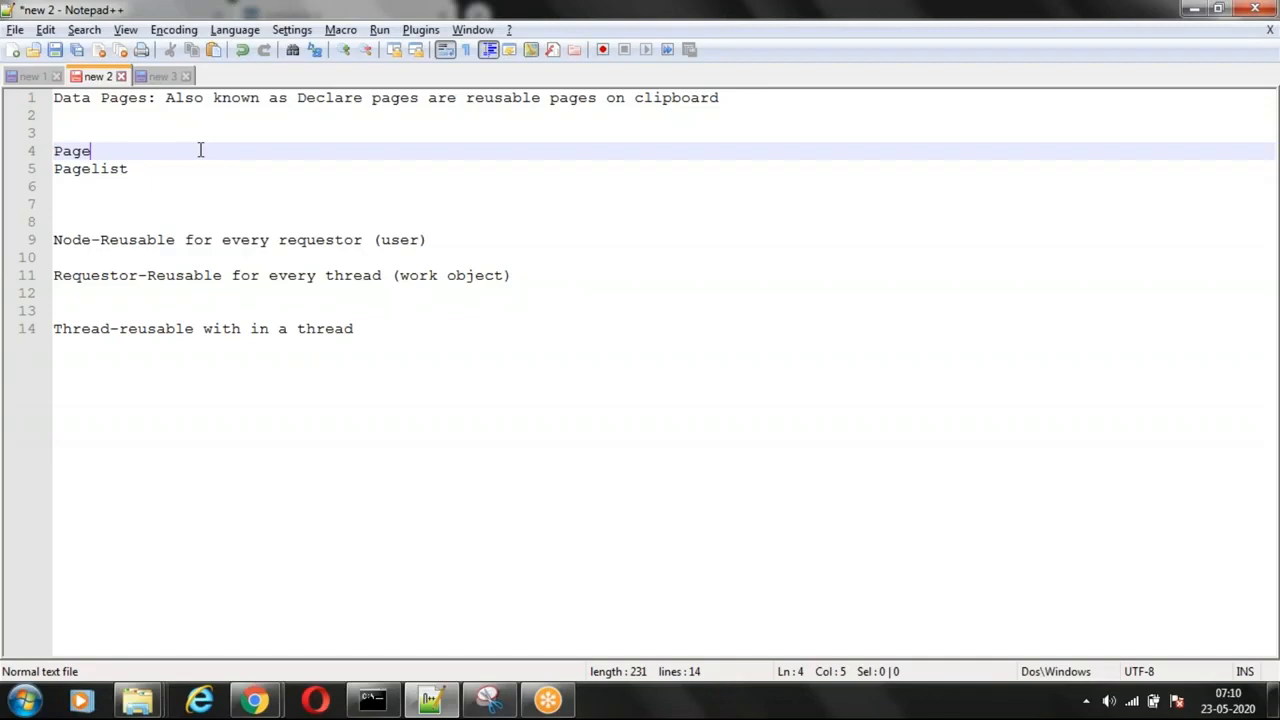
drag(297, 98, 415, 98)
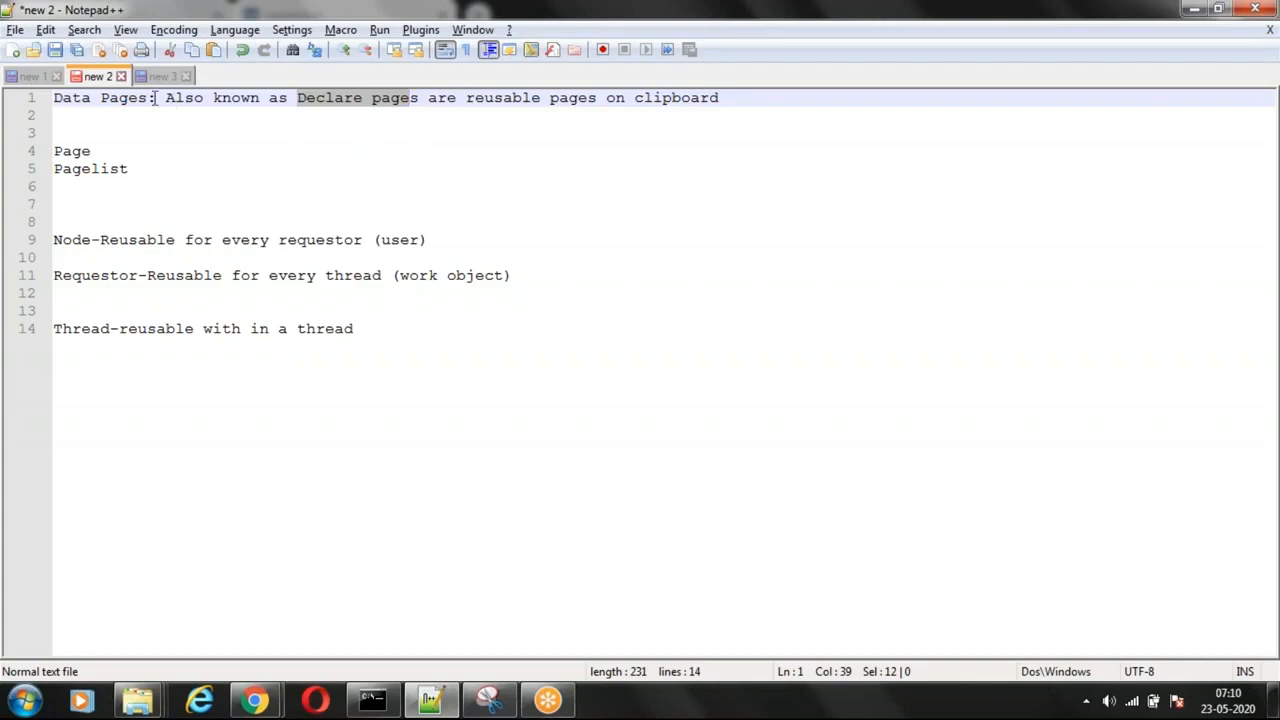
drag(148, 98, 13, 112)
Step: Insert the line "Prefix d_ /declare_" between the definition and the Page entry, and place the cursor right after "d_"
click(388, 117)
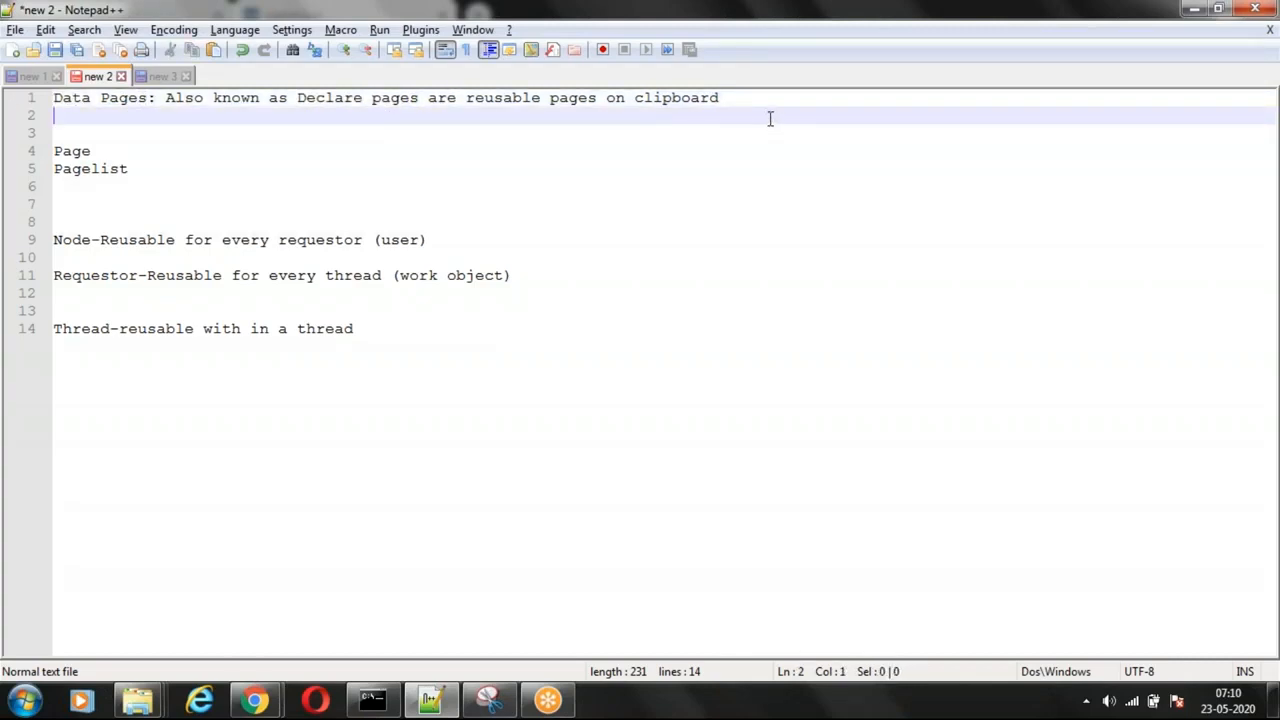
key(Return)
key(Return)
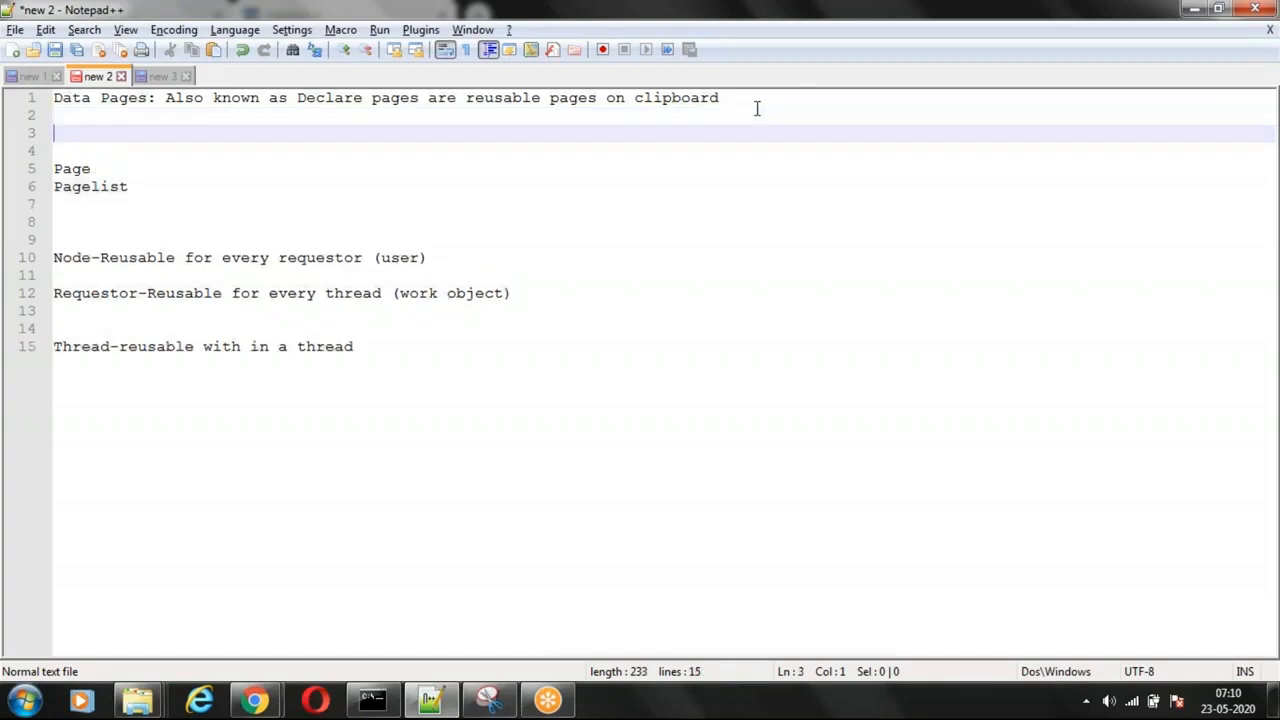
text(Pref)
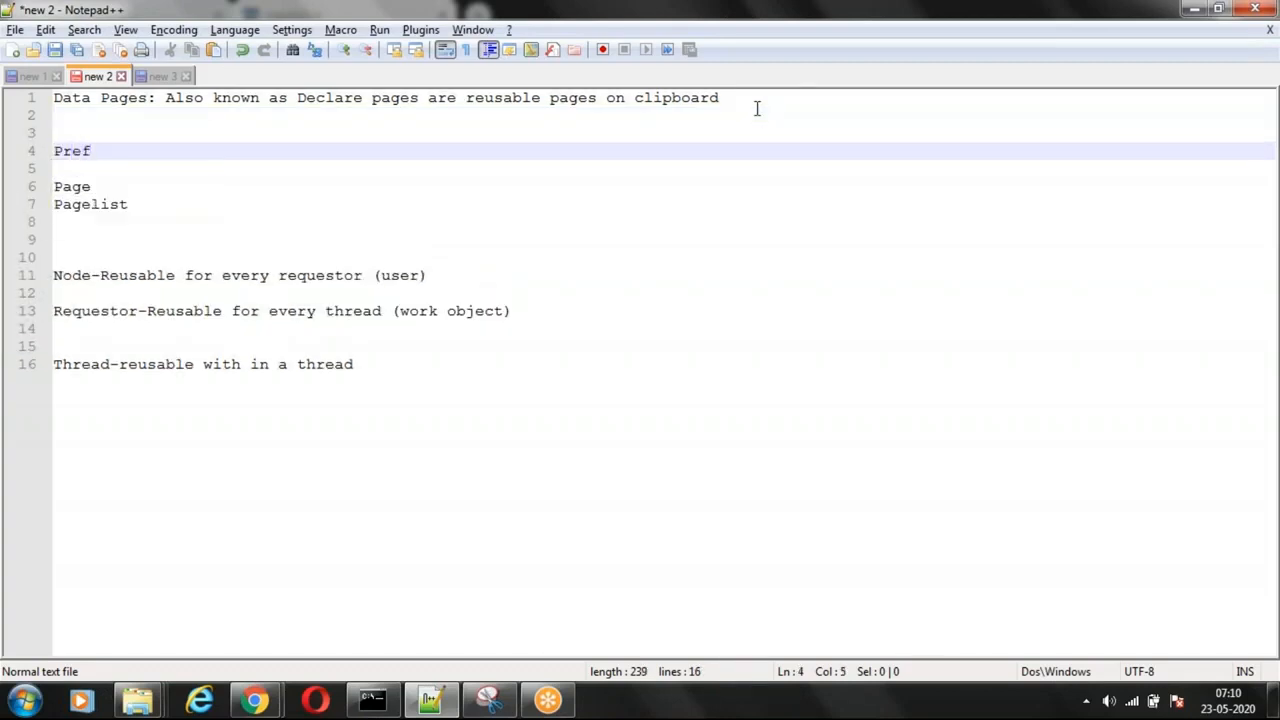
text(ix d_ /)
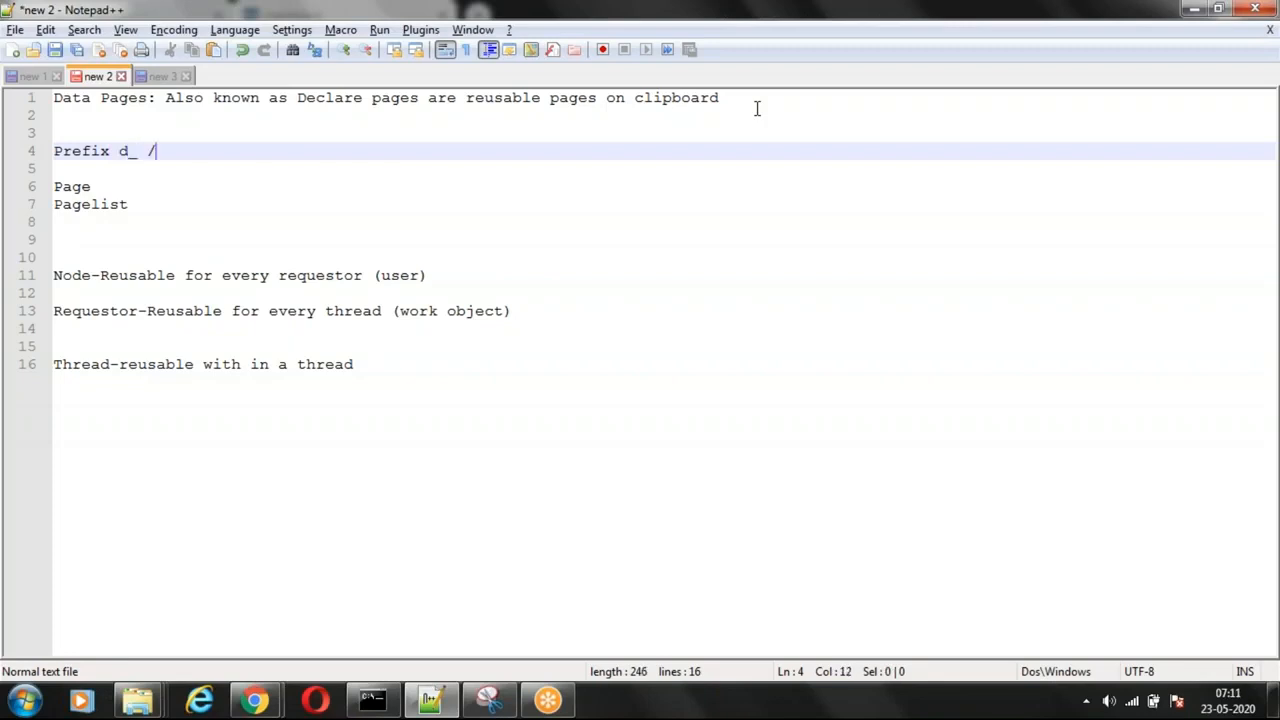
text(declare_)
key(Left)
key(Left)
key(Left)
key(Left)
key(Left)
key(Left)
key(Left)
key(Left)
key(Left)
key(Left)
text(Countries)
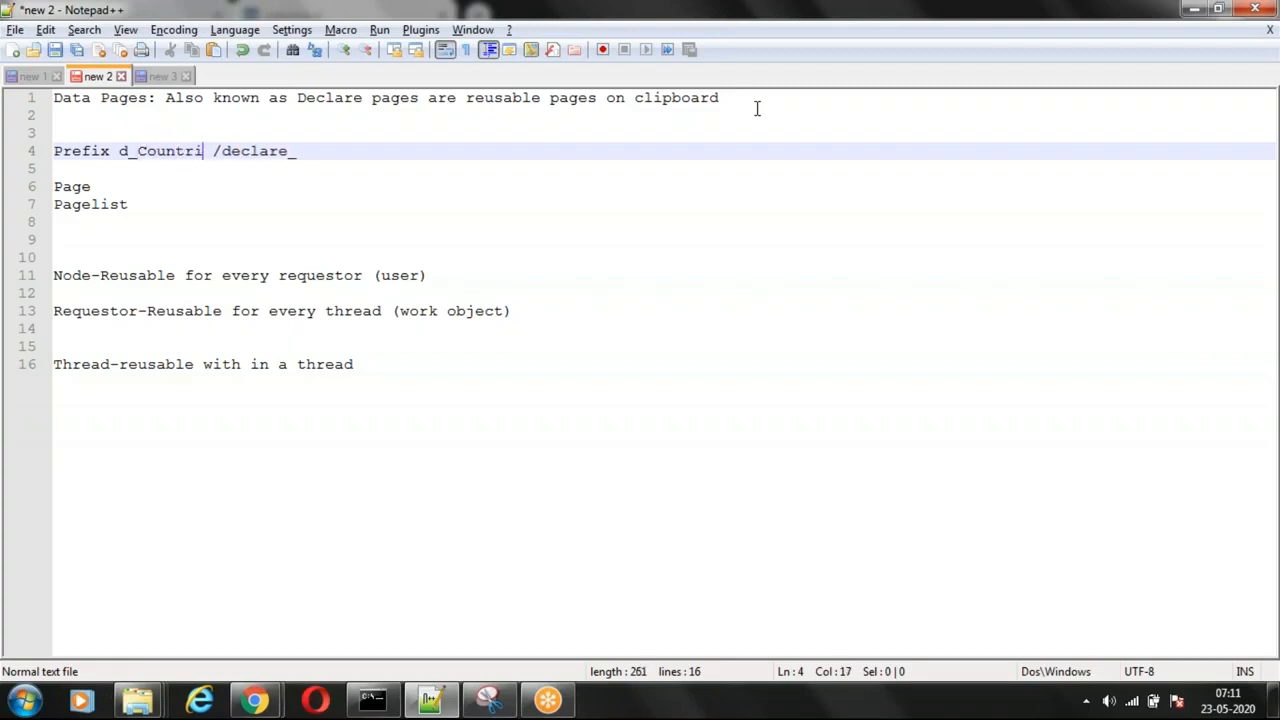
key(BackSpace)
key(BackSpace)
key(BackSpace)
key(BackSpace)
key(BackSpace)
key(BackSpace)
key(BackSpace)
key(BackSpace)
key(BackSpace)
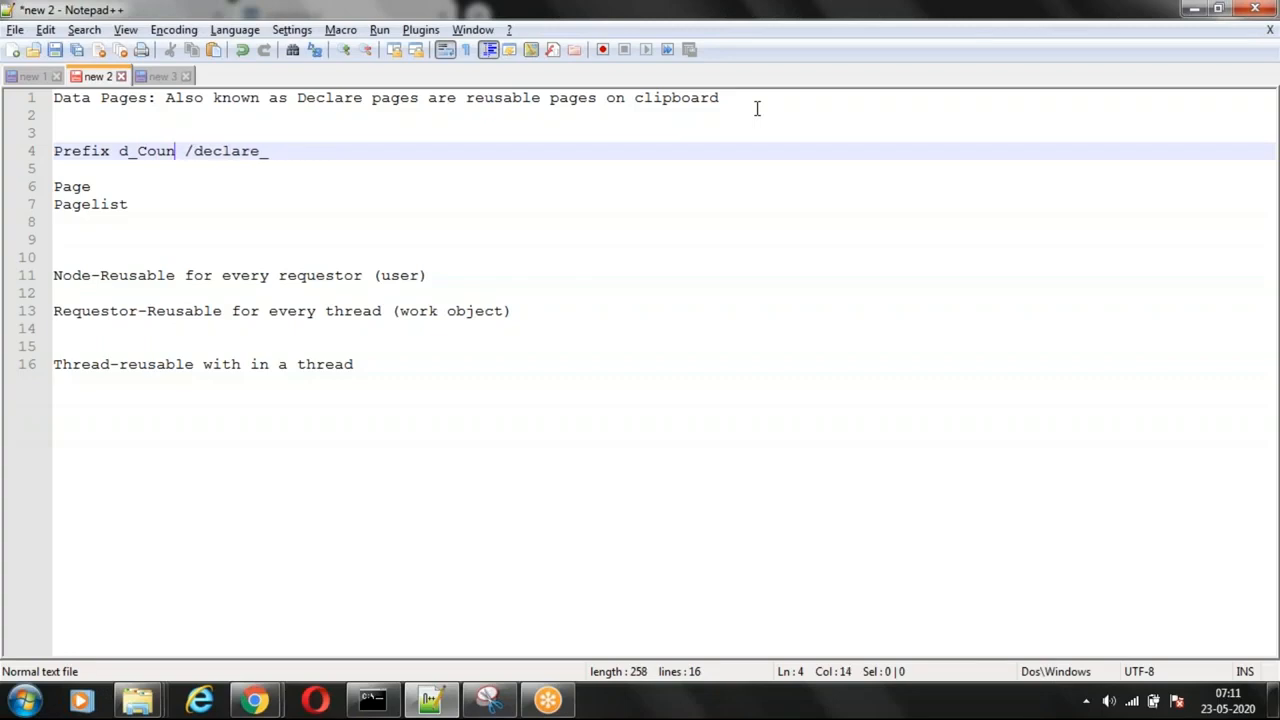
Step: Complete the two example names on the Prefix line as "d_Employees" and "declare_Employees"
text(Employee)
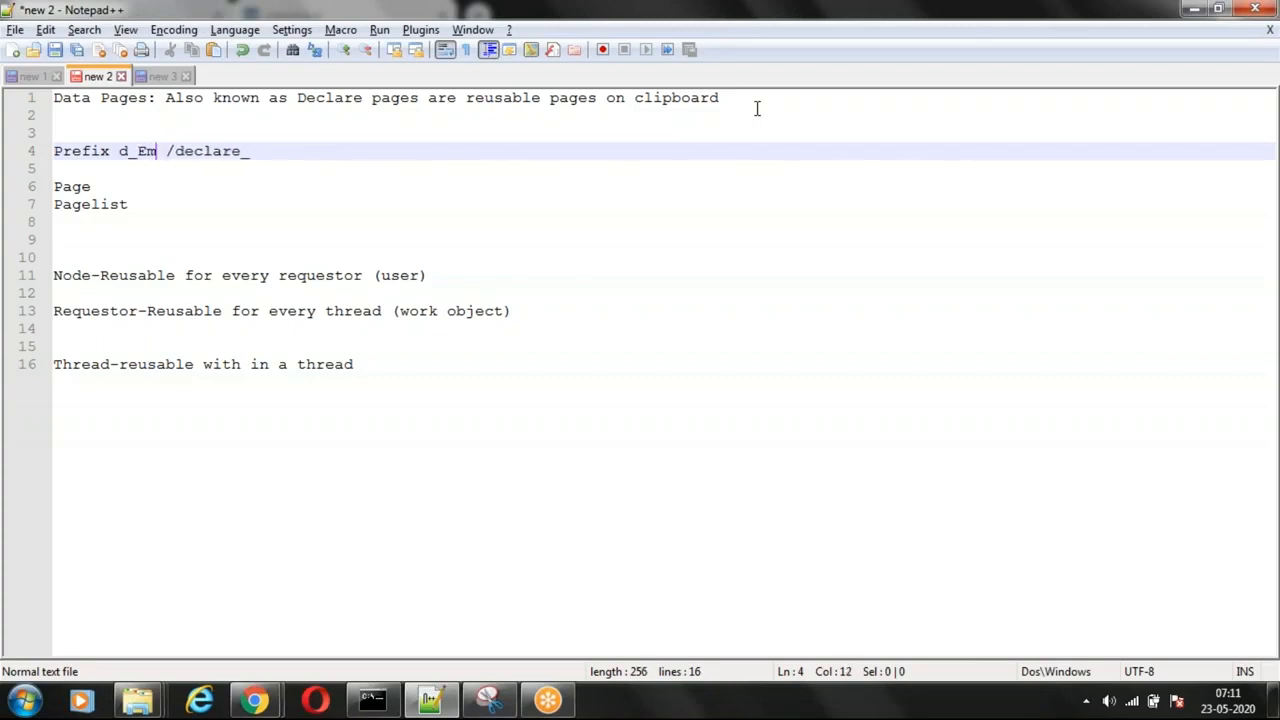
text(s)
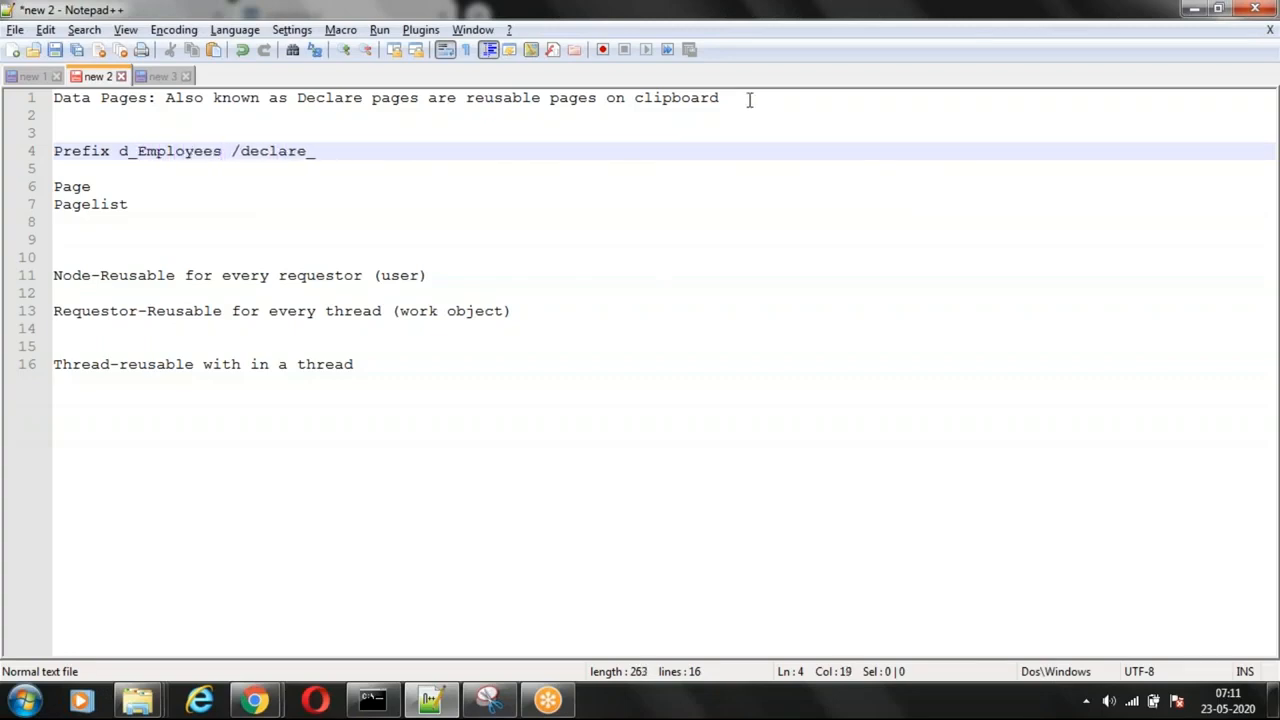
double_click(186, 151)
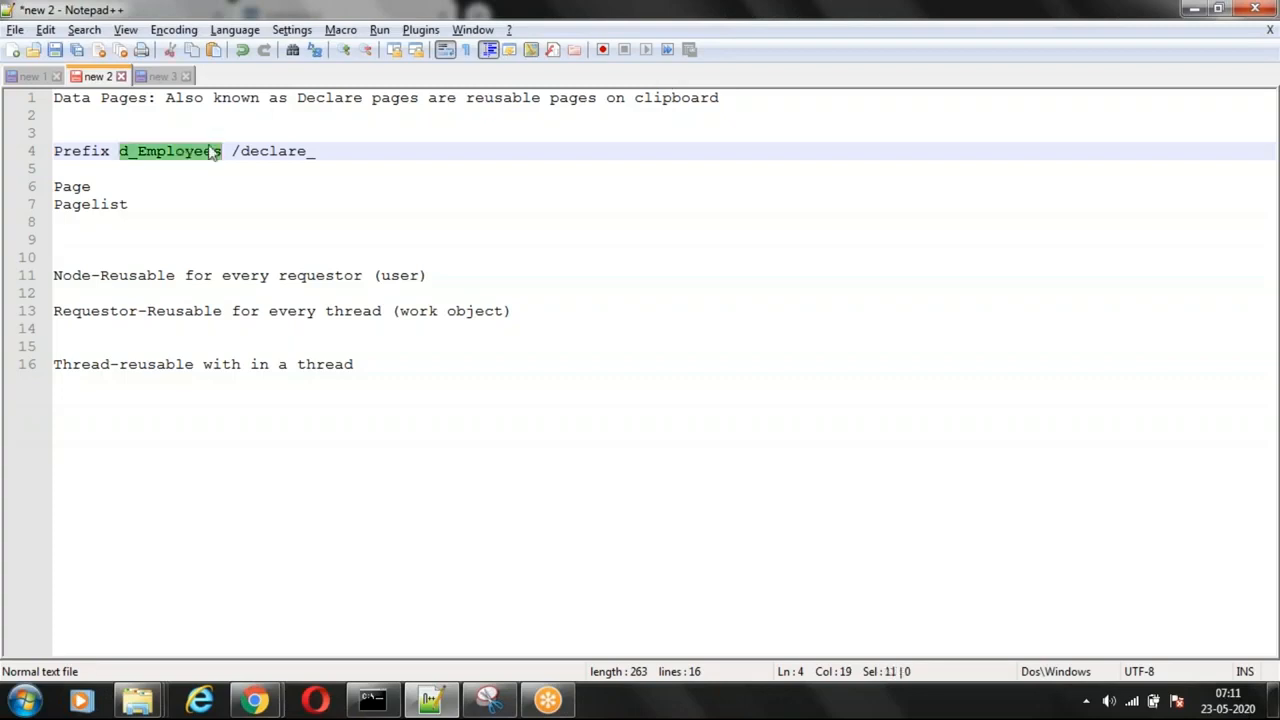
click(347, 148)
text(Employees)
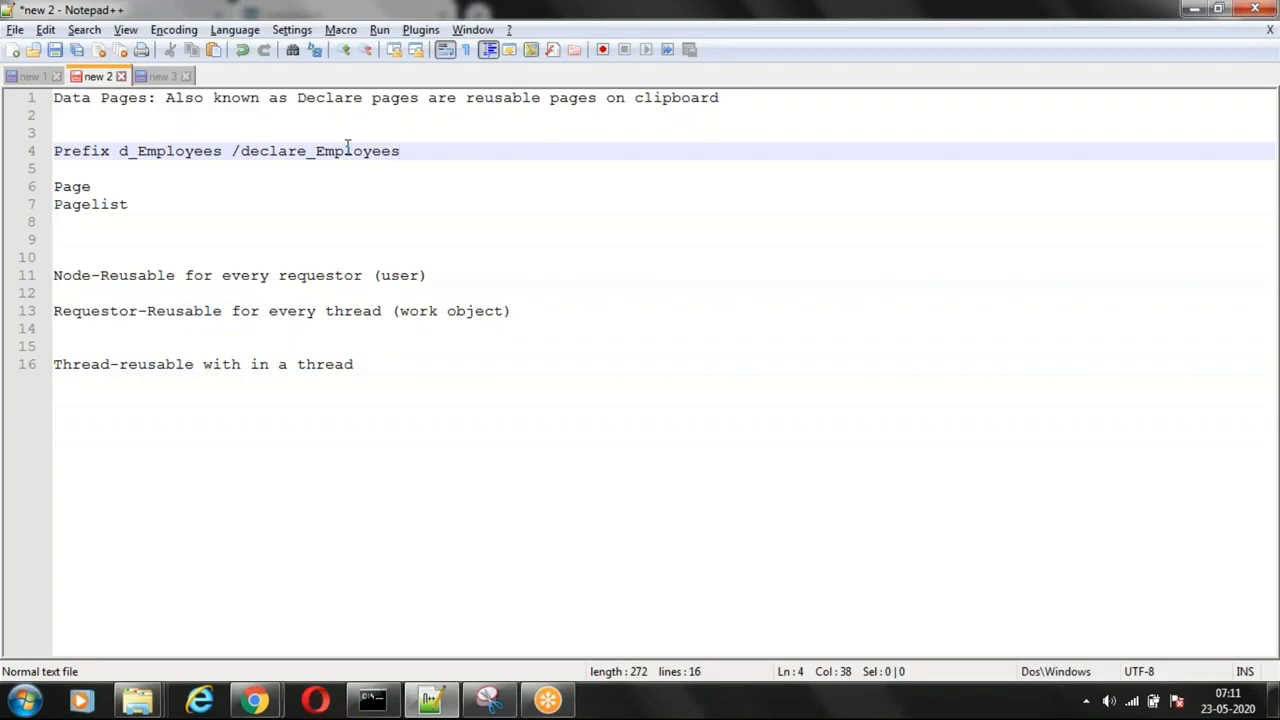
Step: Review the "d_" prefix and the "declare_Employees" name, followed by the Page and Pagelist entries
drag(129, 151, 136, 156)
click(254, 202)
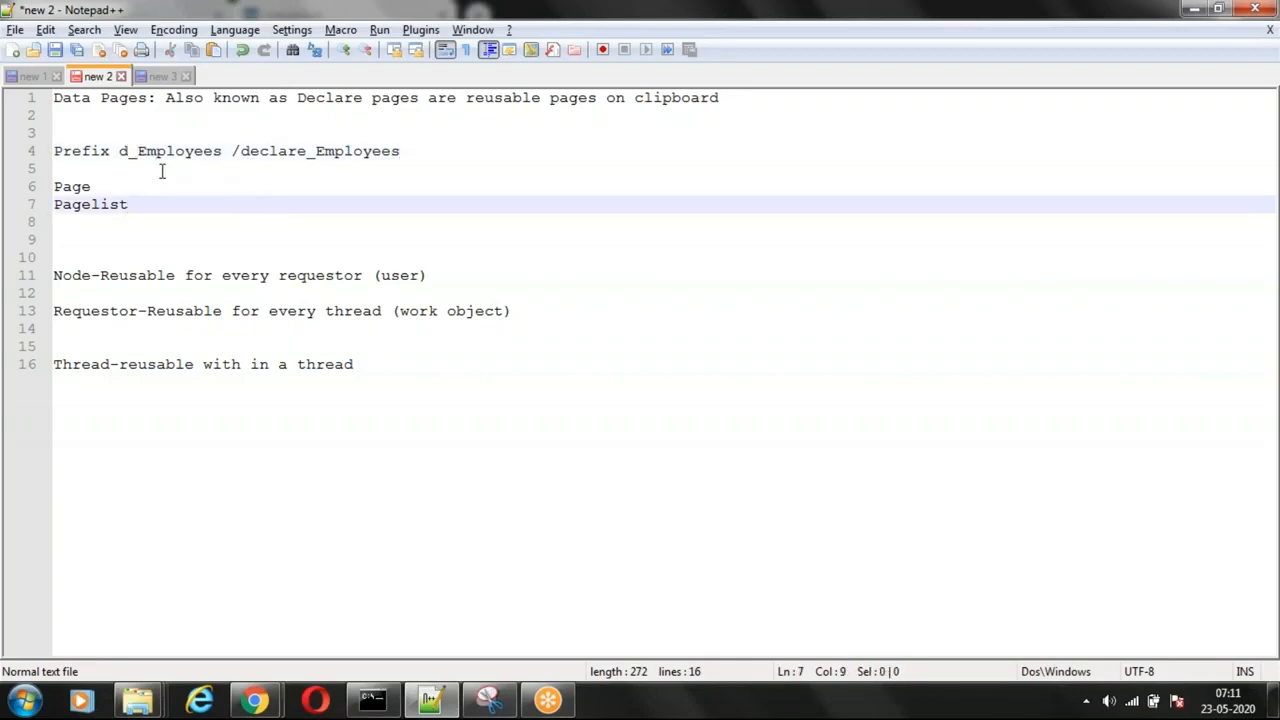
click(138, 152)
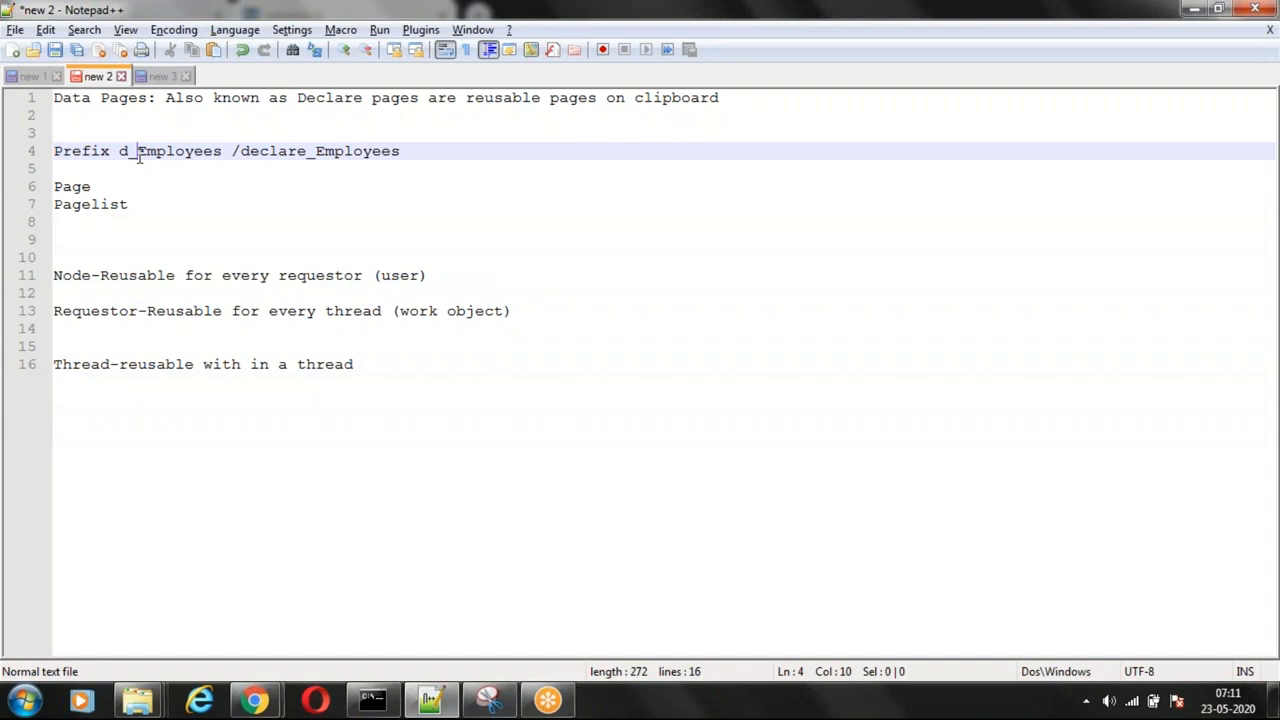
click(405, 151)
click(112, 192)
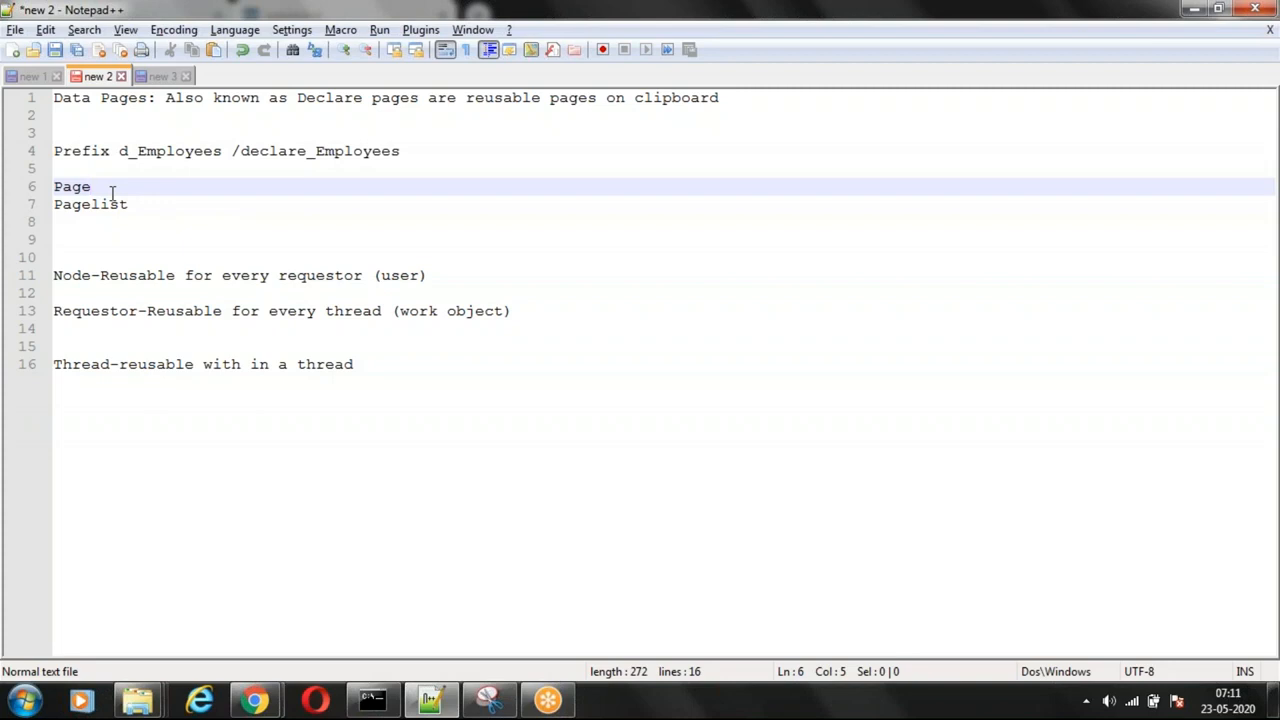
click(127, 203)
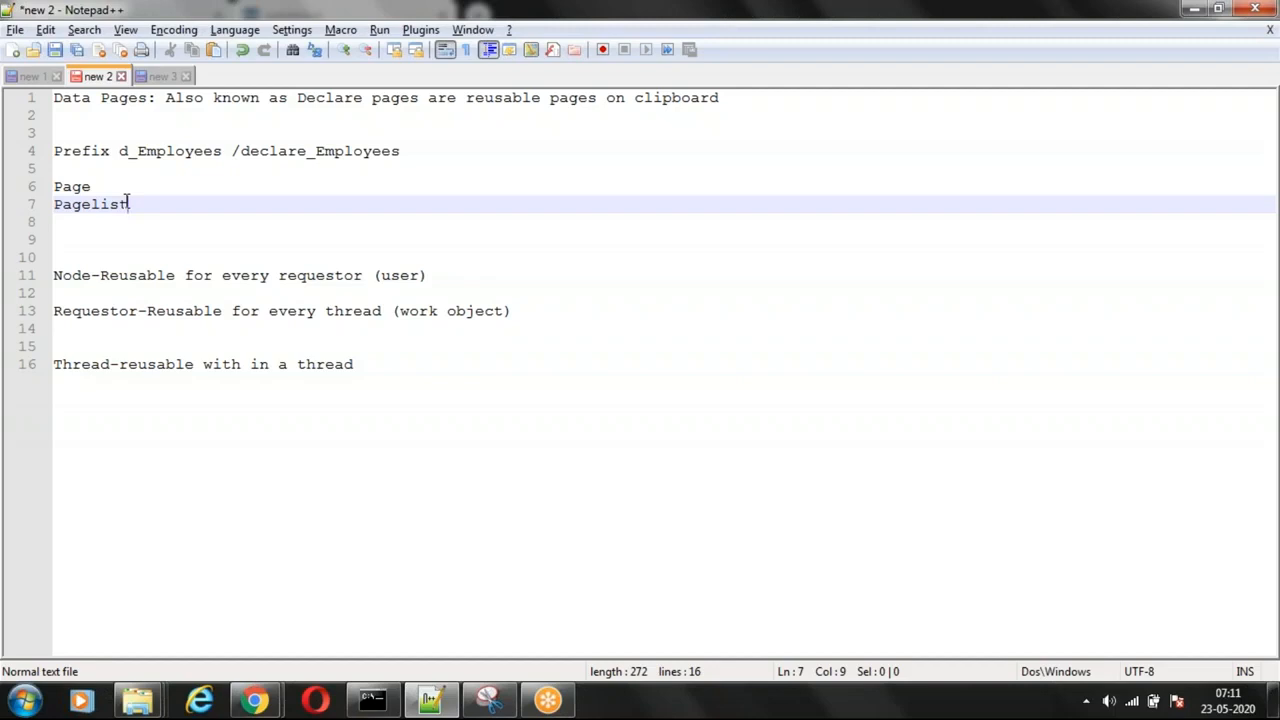
click(101, 186)
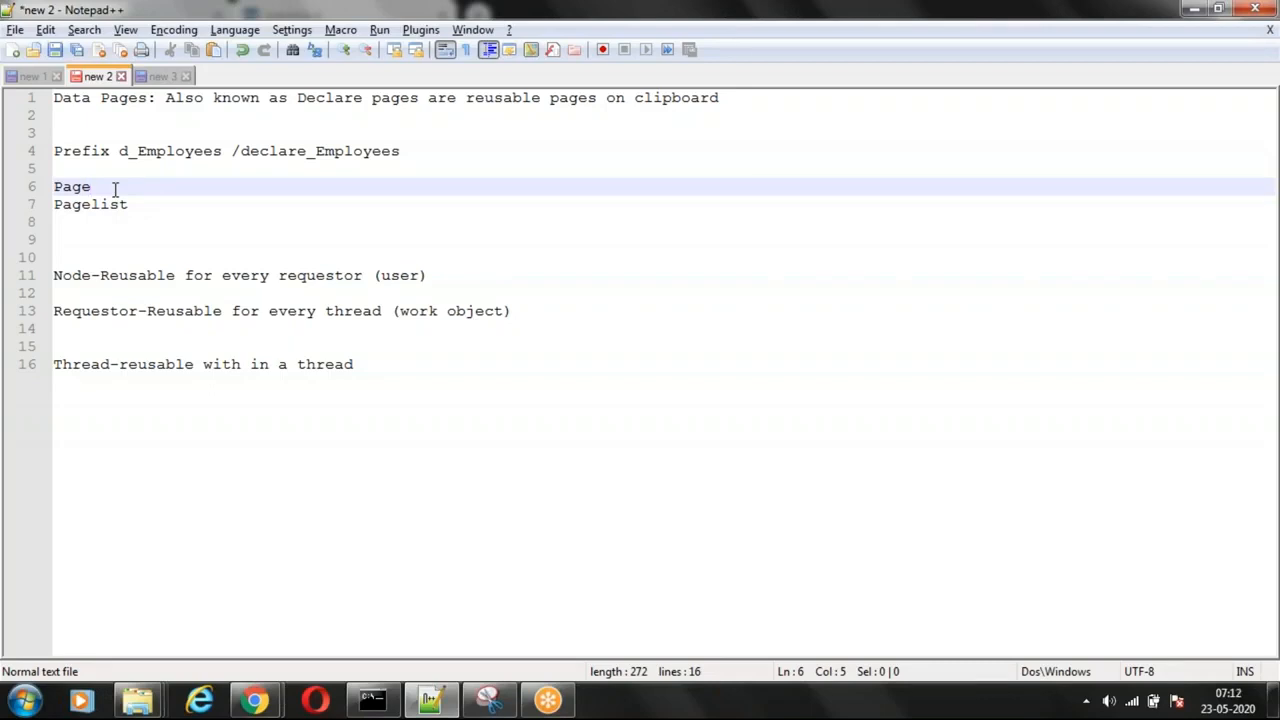
Step: Highlight the Page and Pagelist entries, and insert the heading "Life :" above the Node line, separated by blank lines
double_click(69, 184)
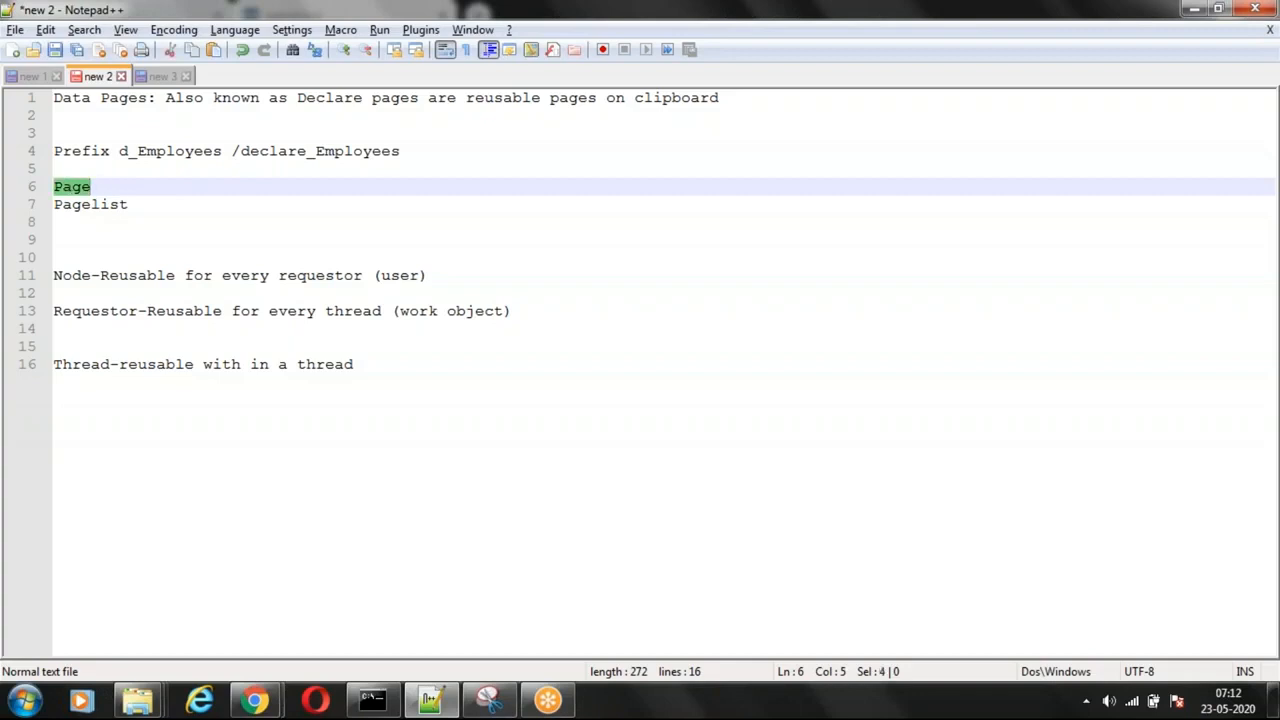
double_click(84, 204)
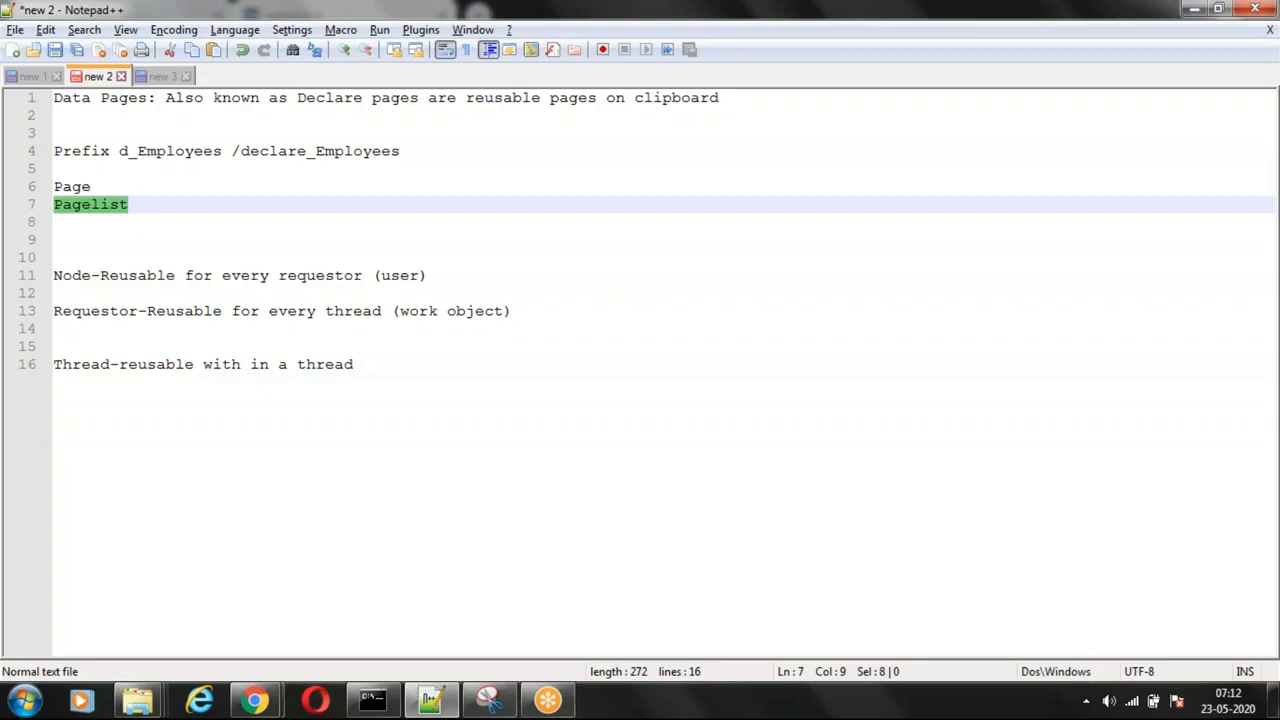
click(83, 232)
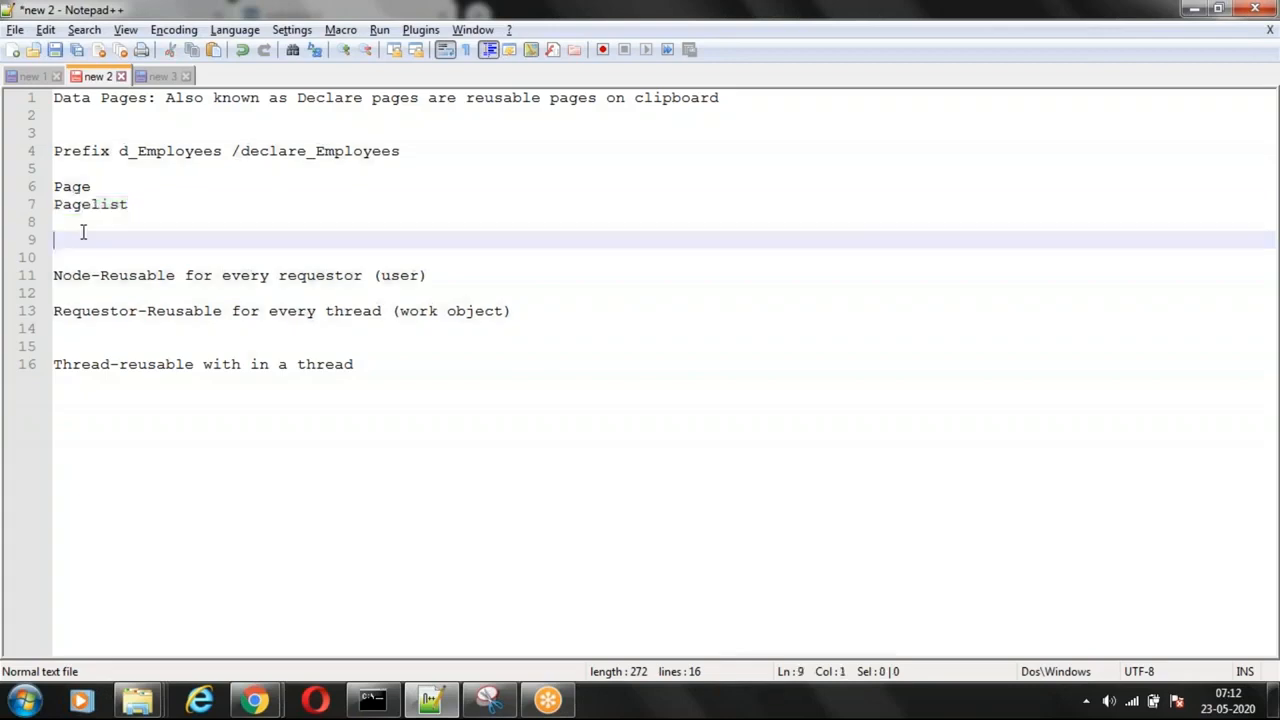
key(Return)
key(Return)
text(L)
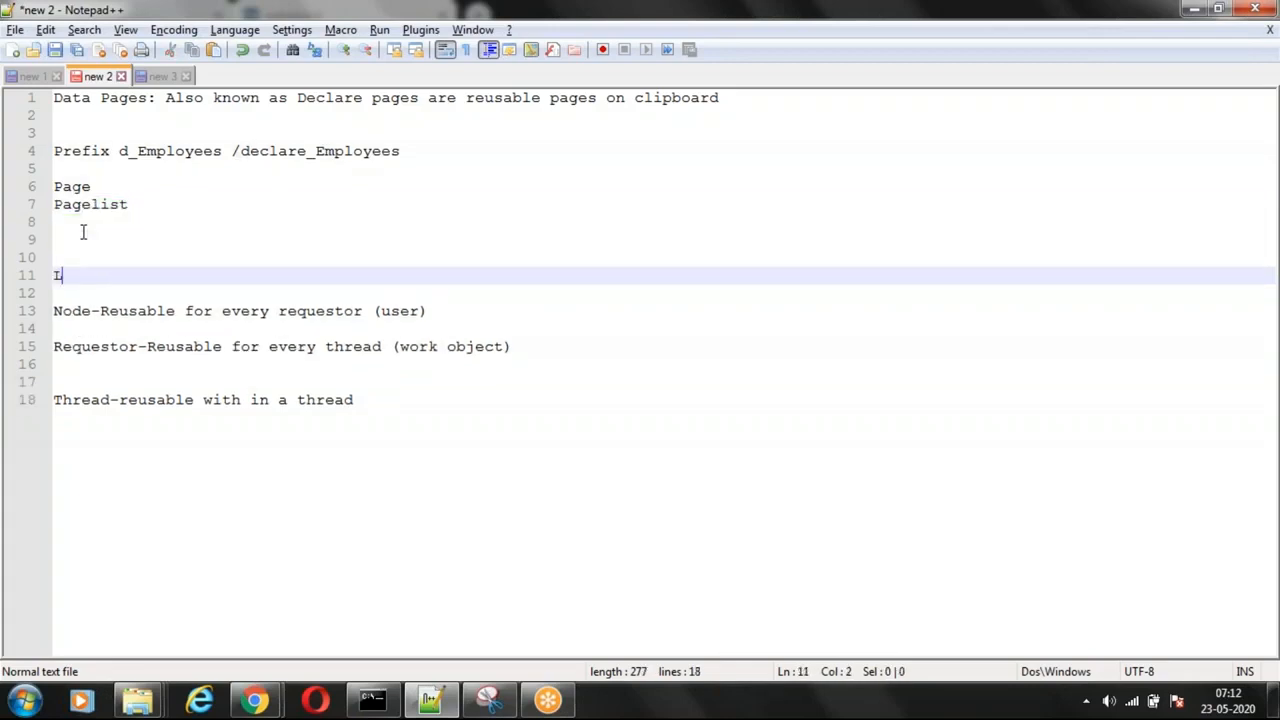
text(ife :)
Step: Review the Node, Requestor and Thread scope entries, highlighting each name and the phrase "Reusable for every requestor"
double_click(67, 311)
double_click(80, 346)
double_click(78, 399)
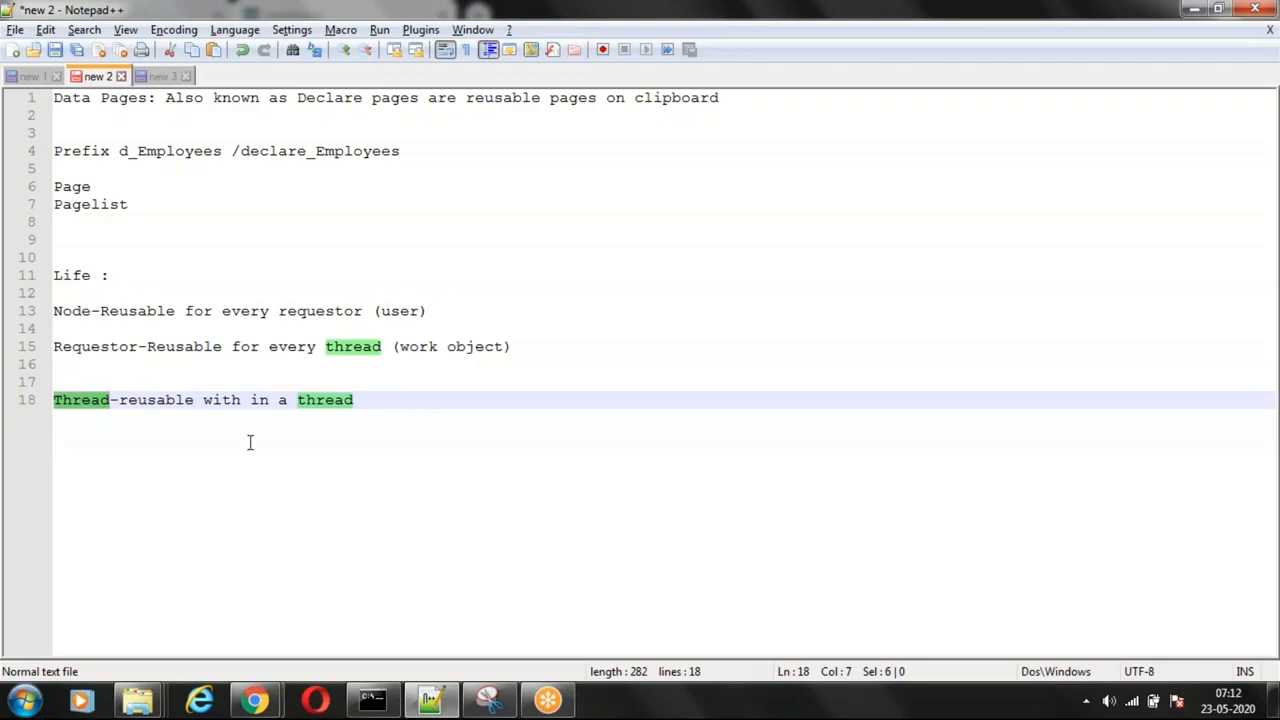
double_click(58, 311)
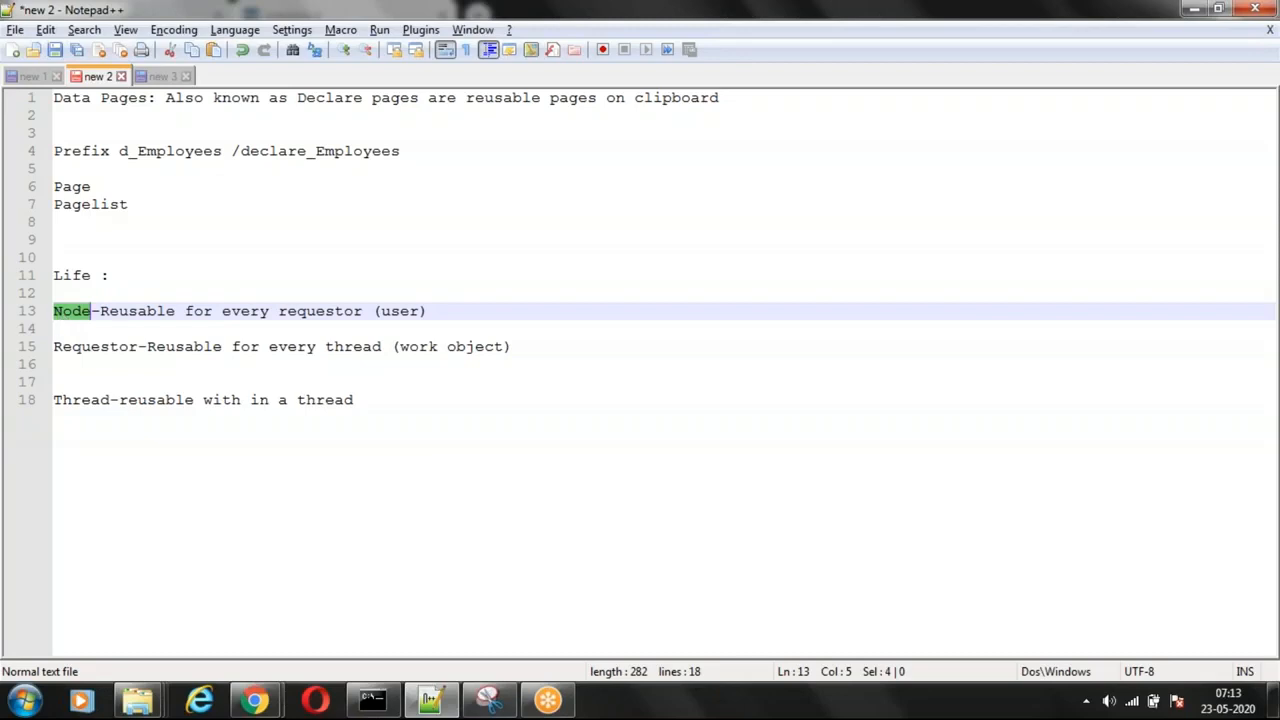
drag(100, 312, 363, 311)
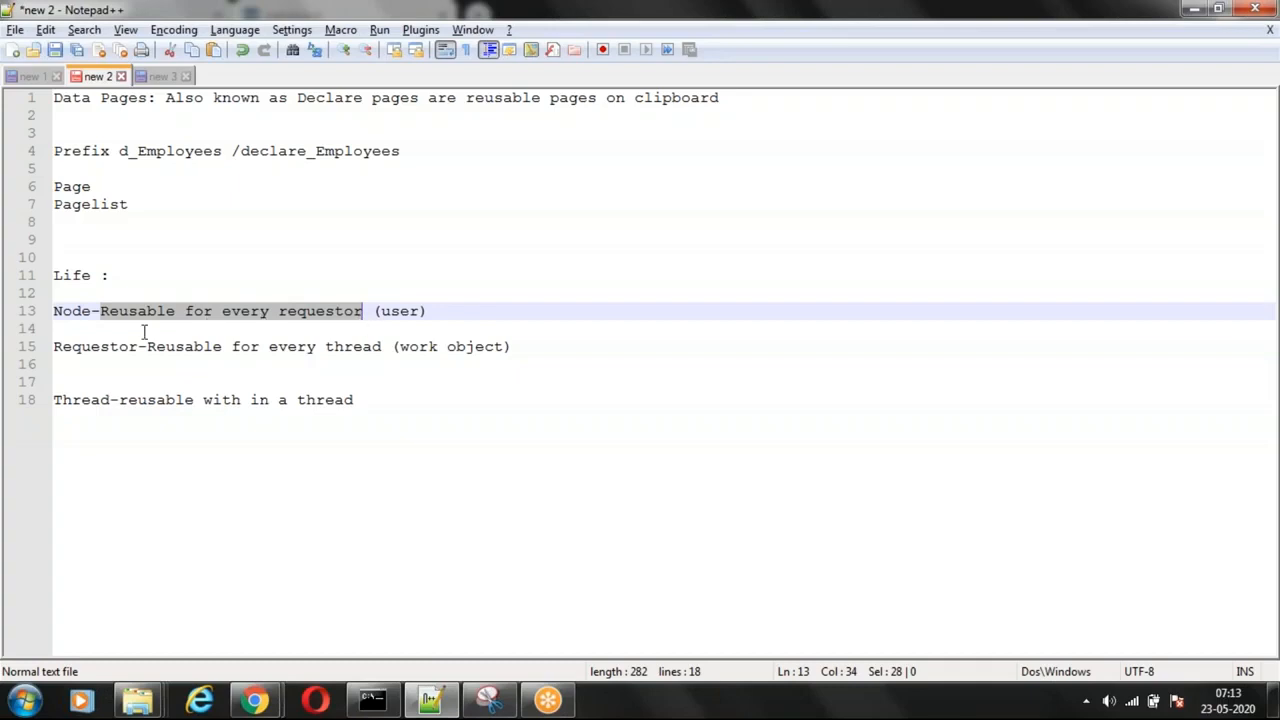
double_click(87, 346)
click(421, 311)
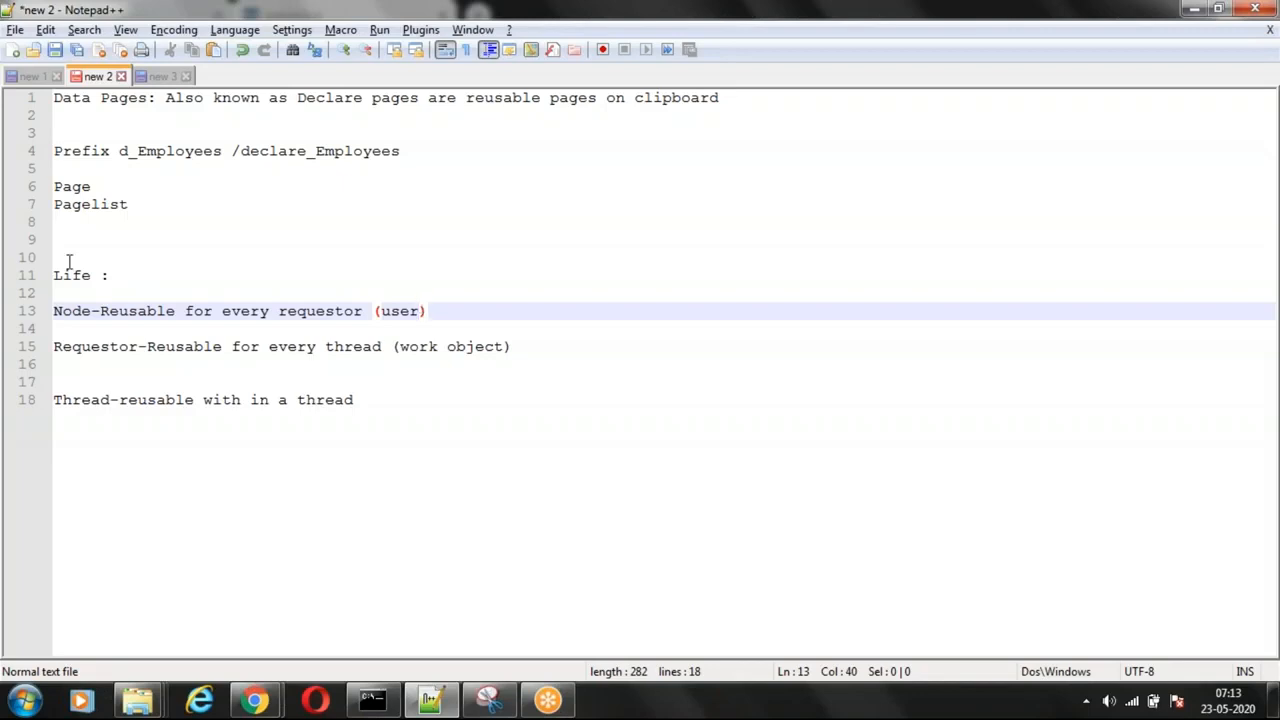
drag(55, 310, 91, 311)
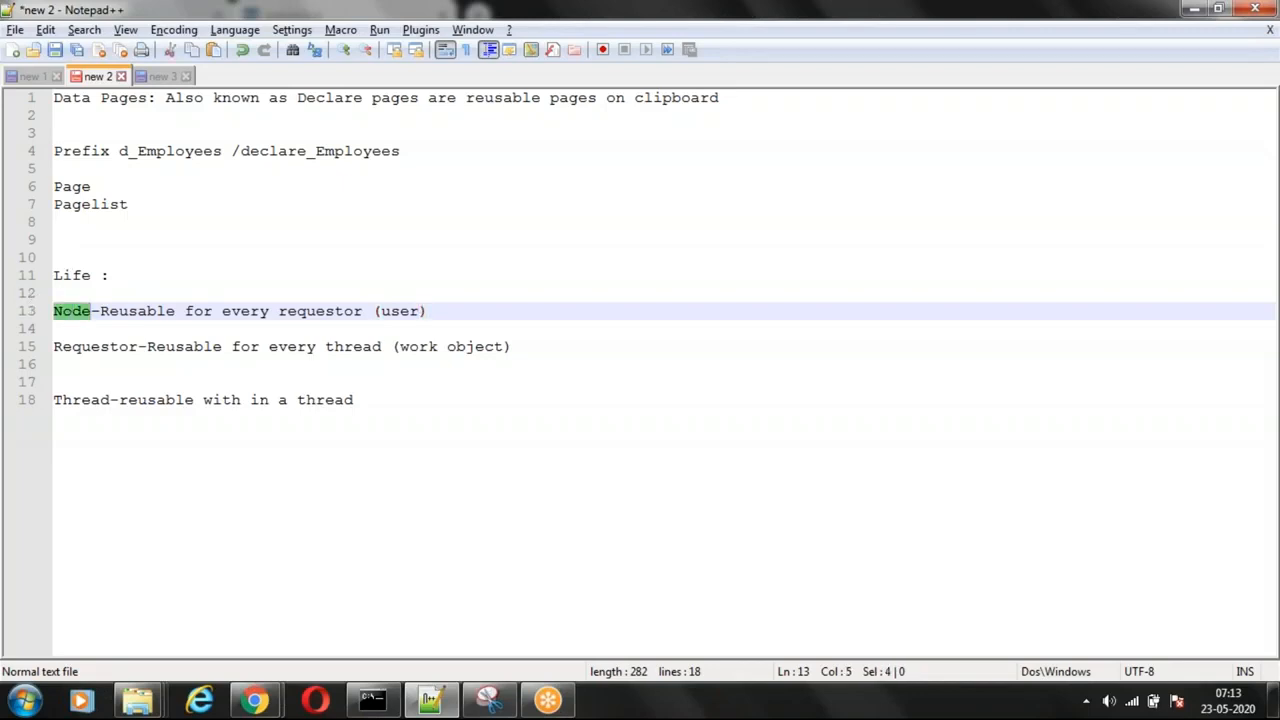
double_click(82, 346)
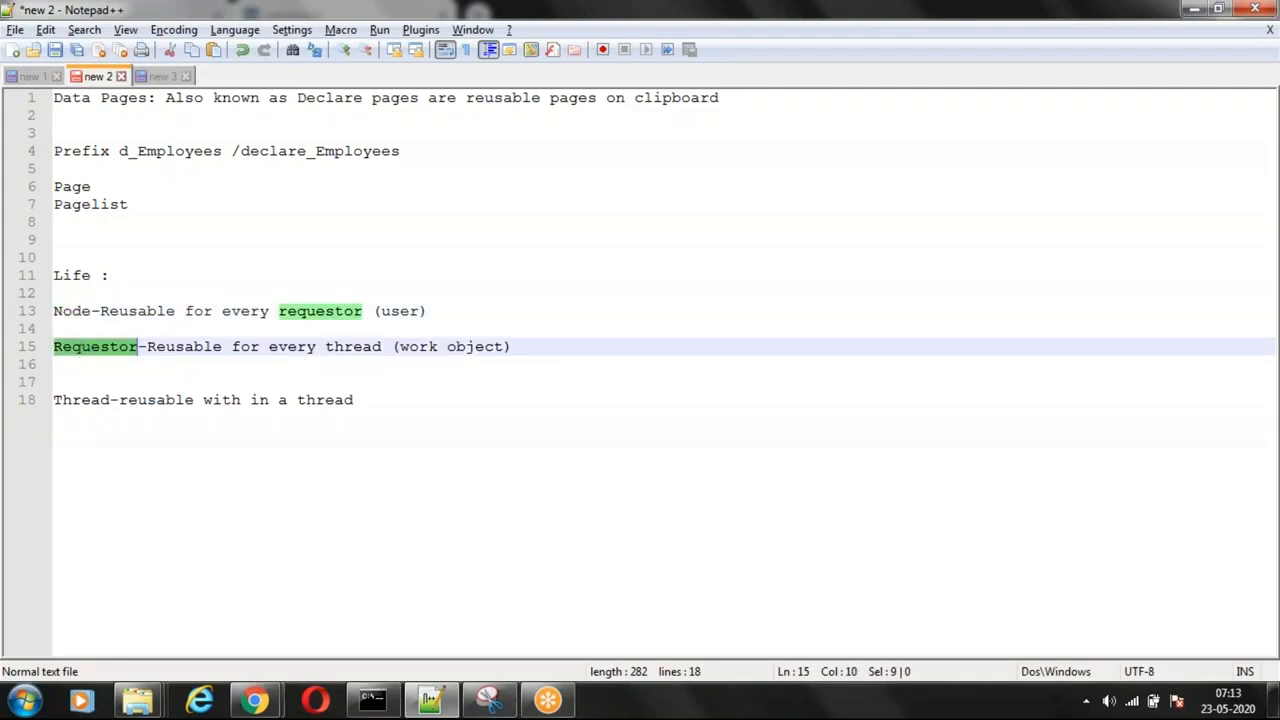
click(467, 314)
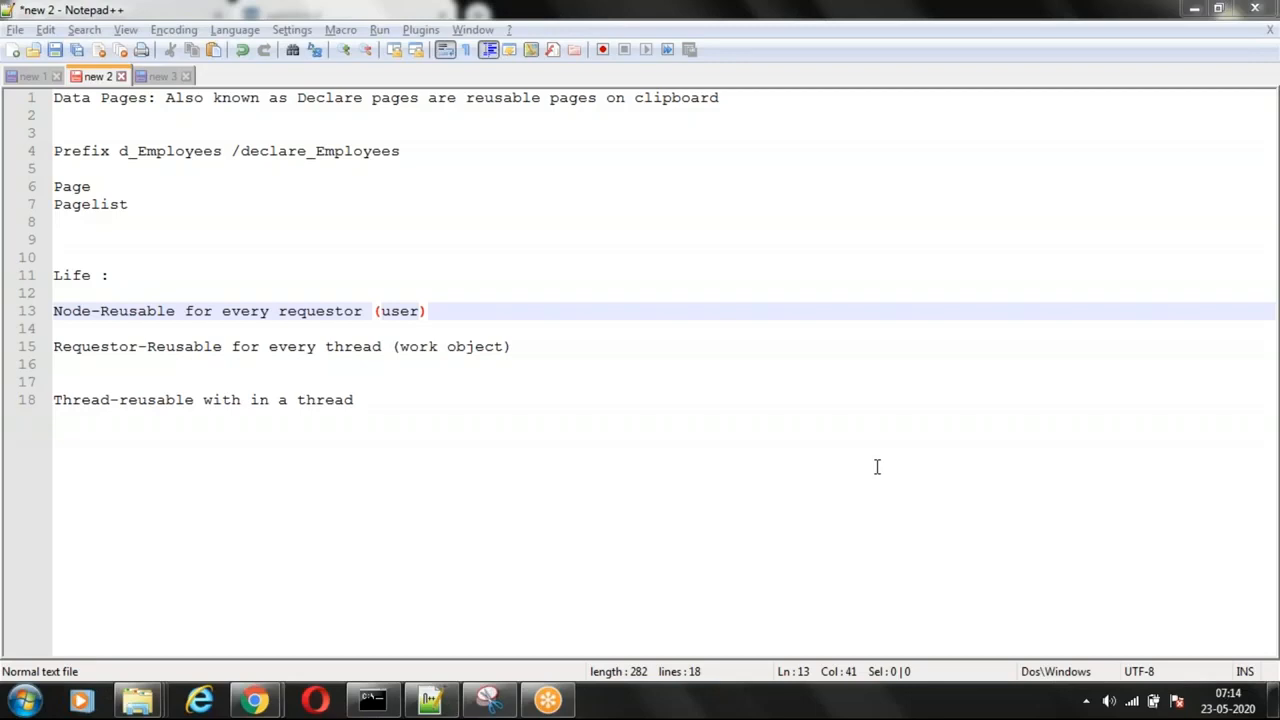
double_click(113, 347)
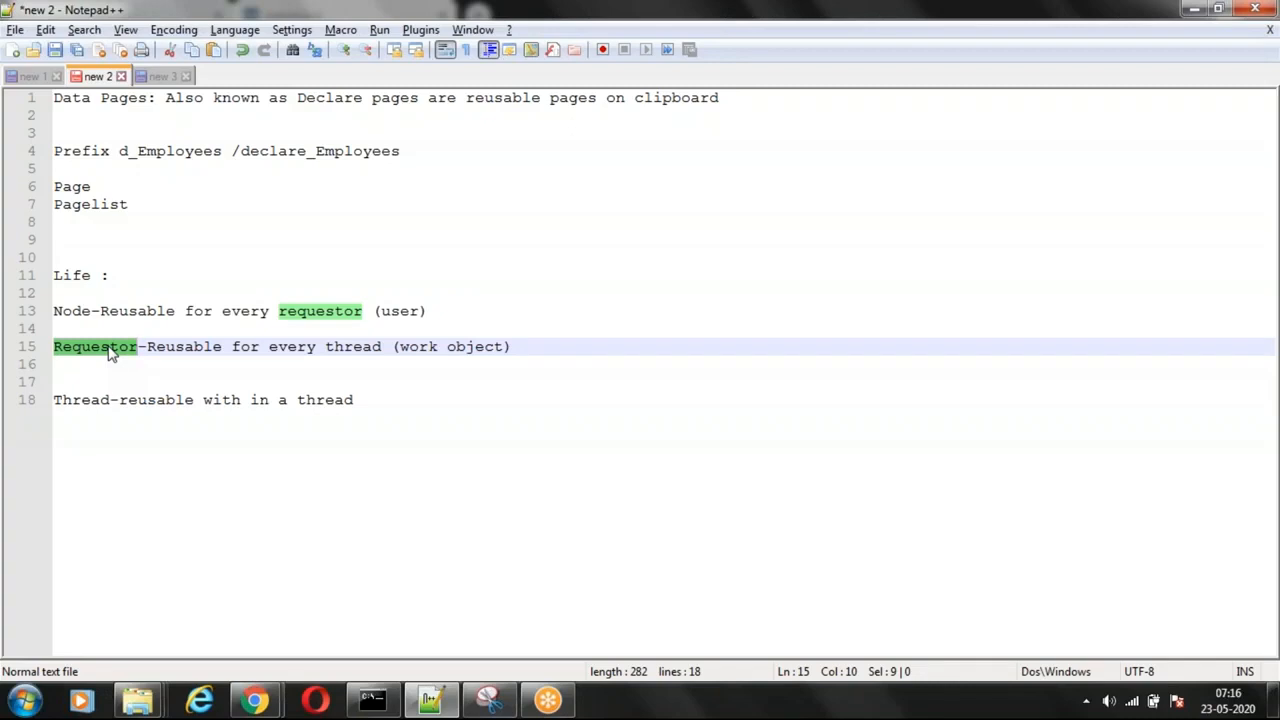
double_click(72, 399)
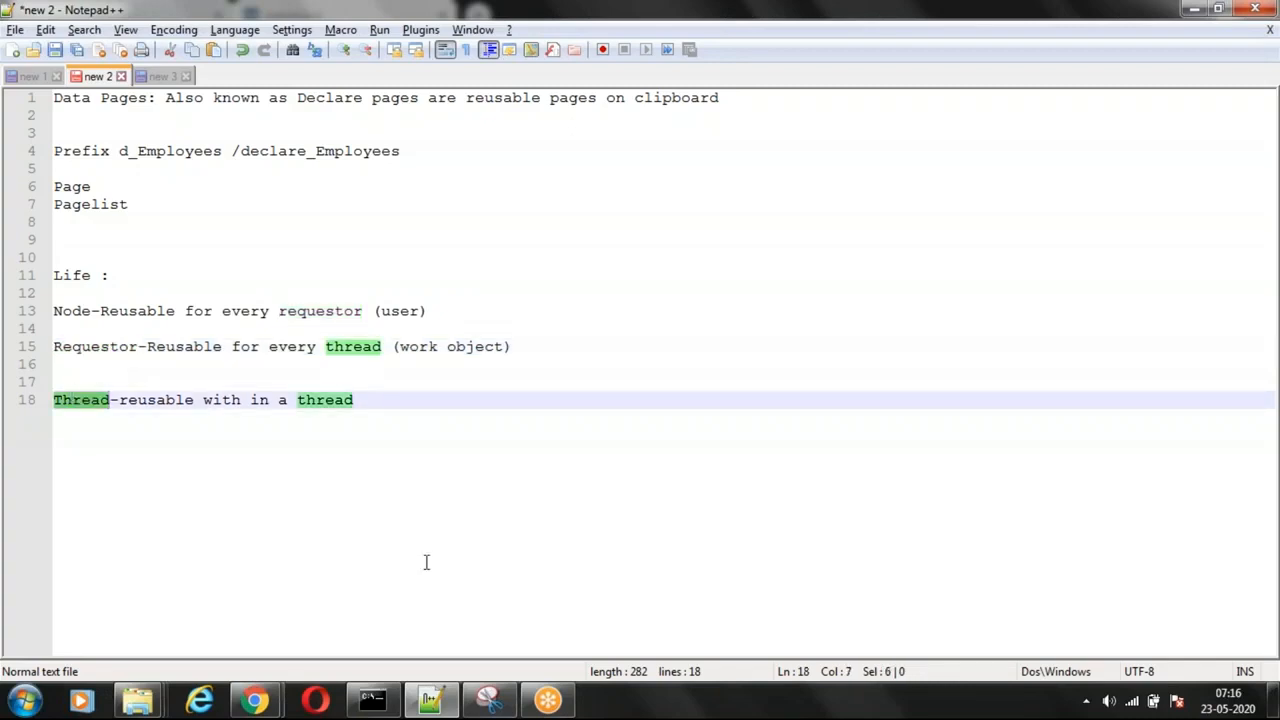
click(418, 417)
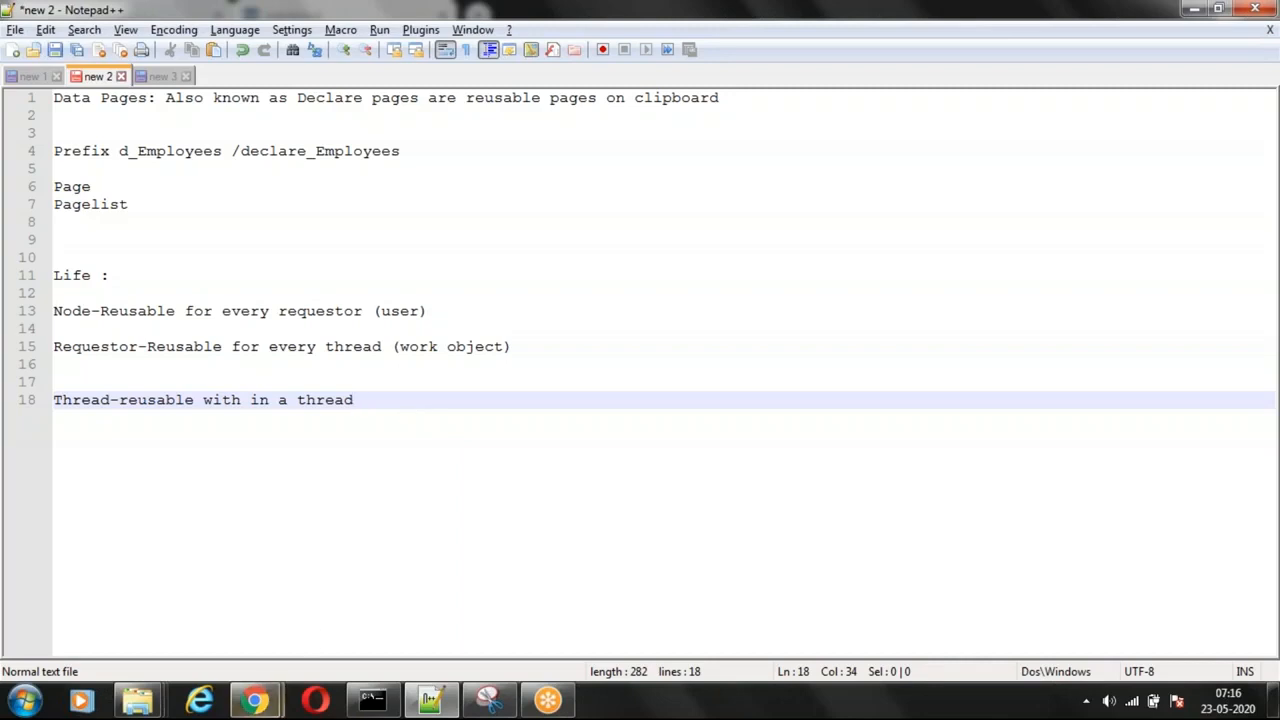
Step: Switch to Chrome and bring up the Pega Dev Studio page
mouse_move(255, 700)
click(167, 649)
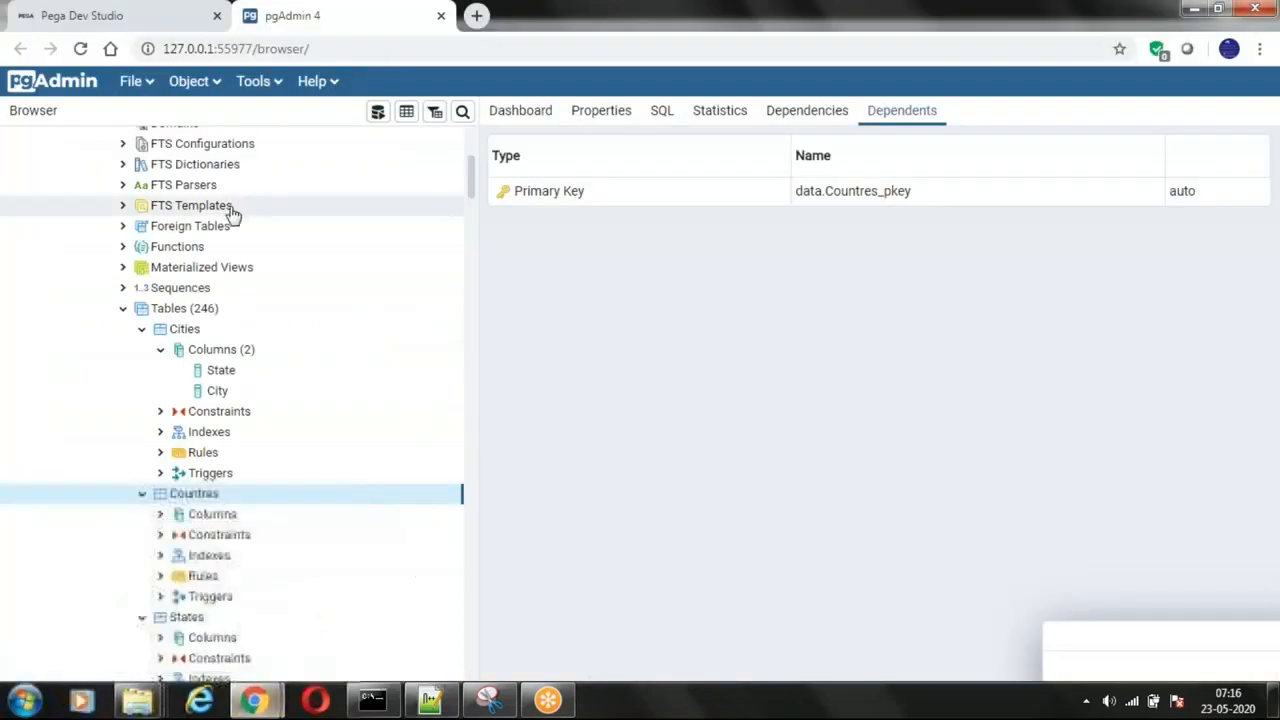
click(143, 17)
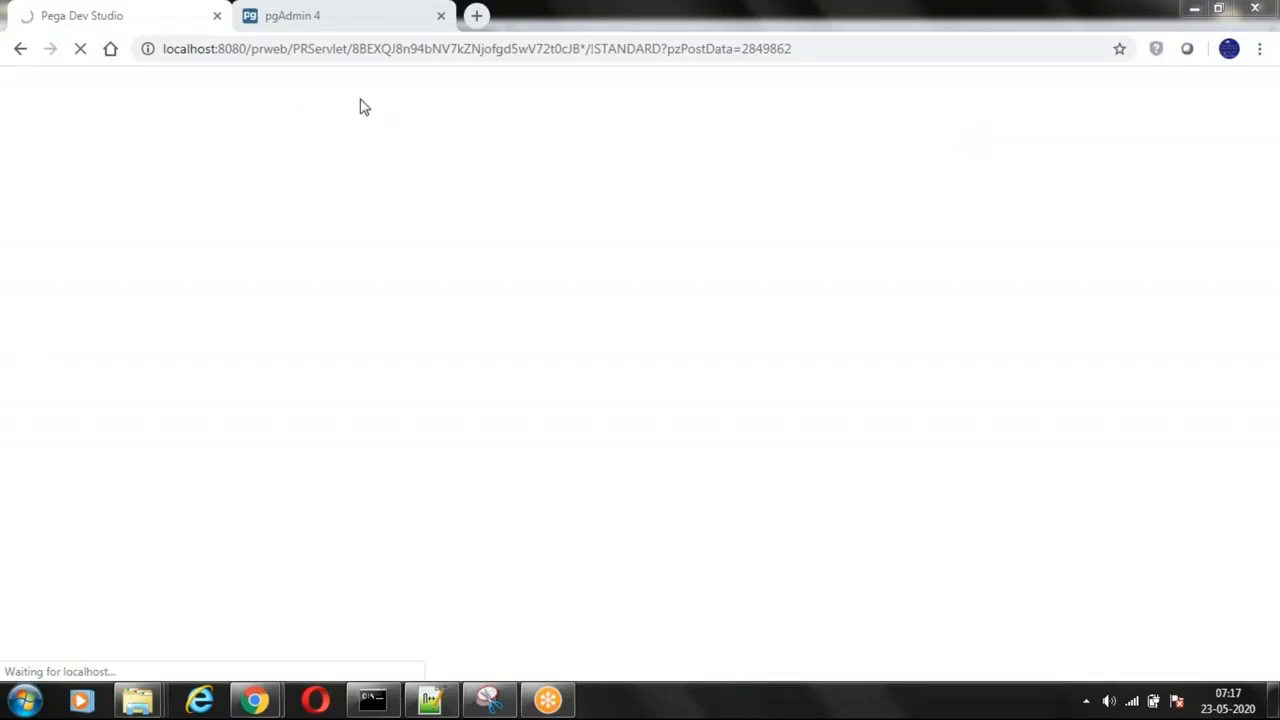
Step: Return to the Notepad++ notes and remove the extra blank line between the Requestor and Thread entries
click(432, 702)
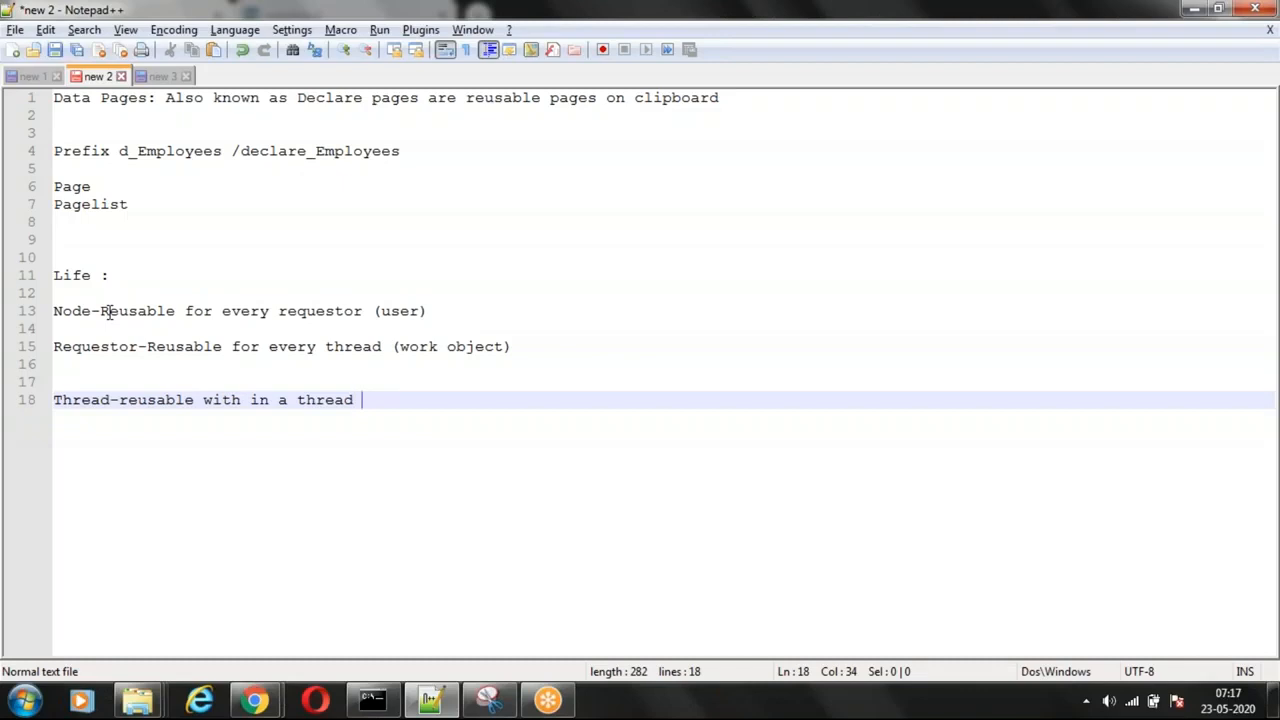
click(526, 348)
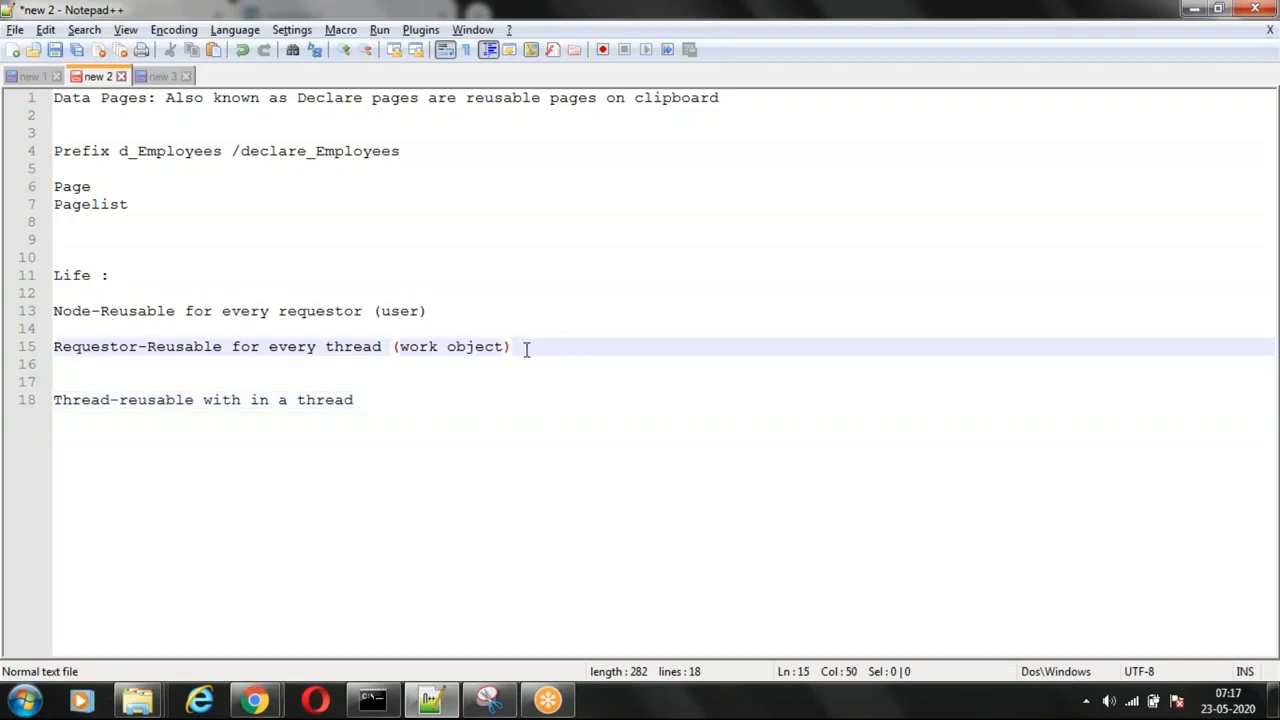
key(Delete)
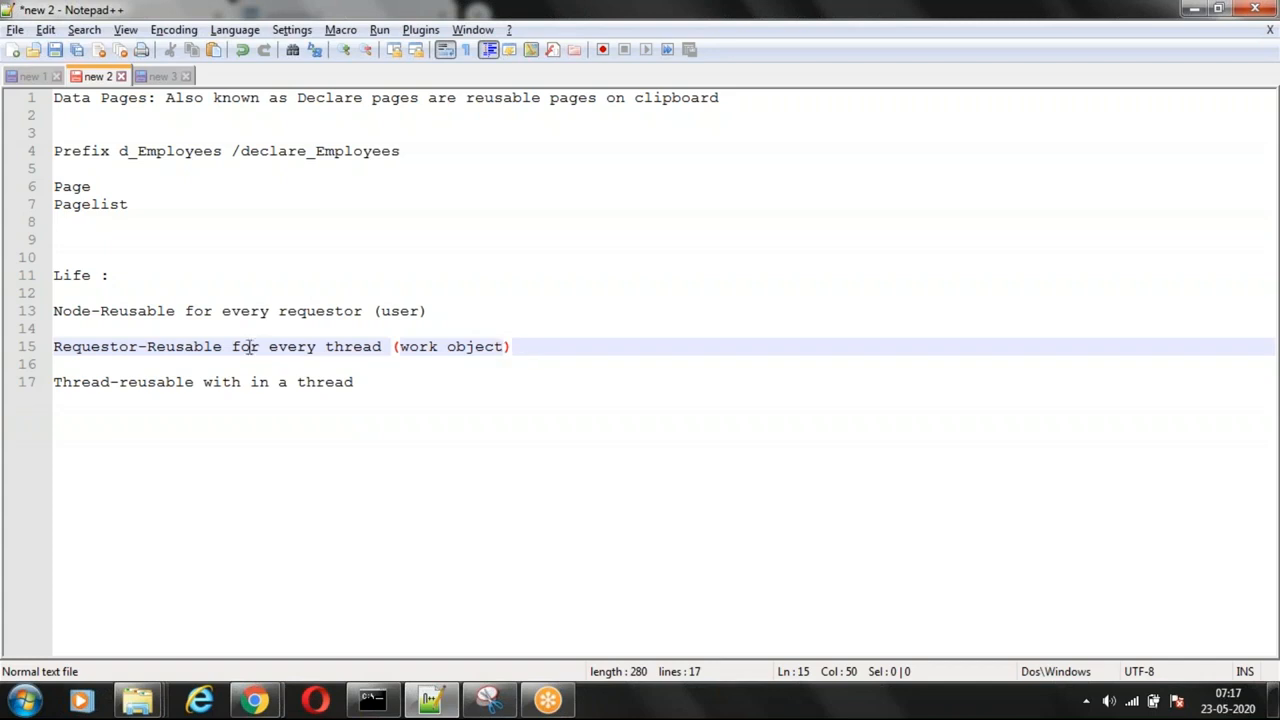
Step: Start a flow line three lines below the Thread entry, reading "1stuser->datapage->activity->"
click(366, 388)
key(Return)
key(Return)
key(Return)
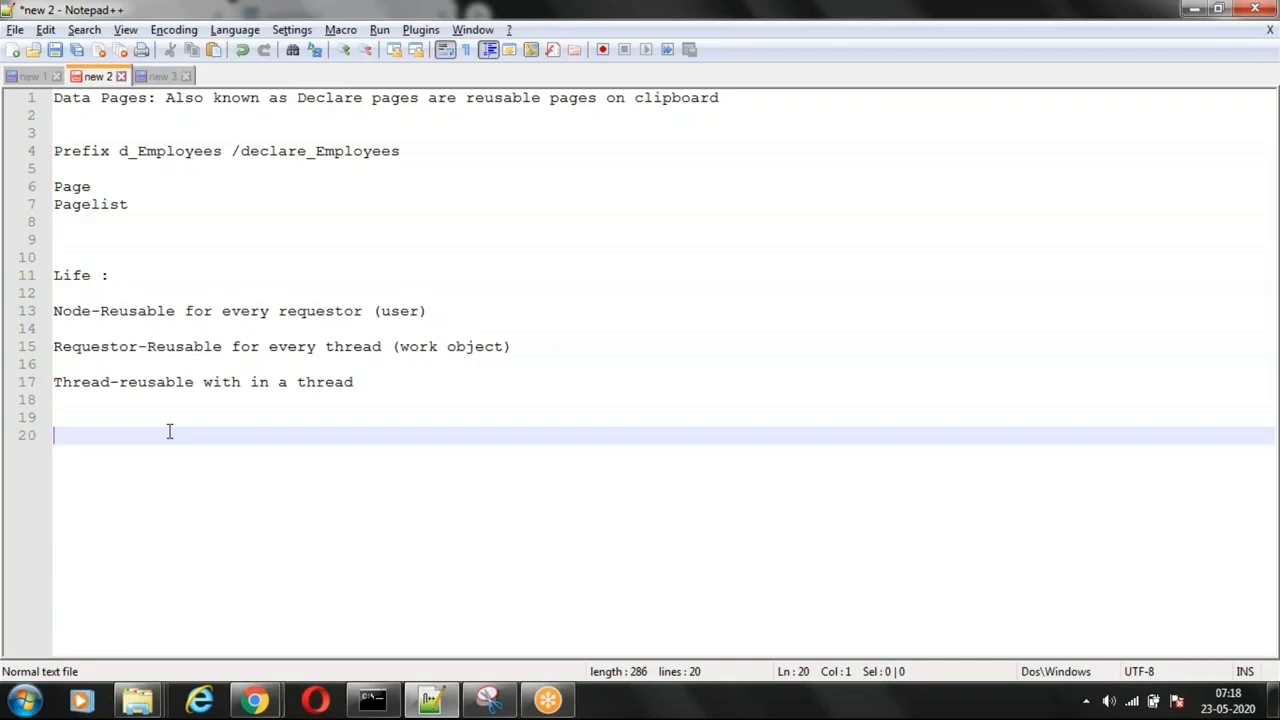
text(1stuse)
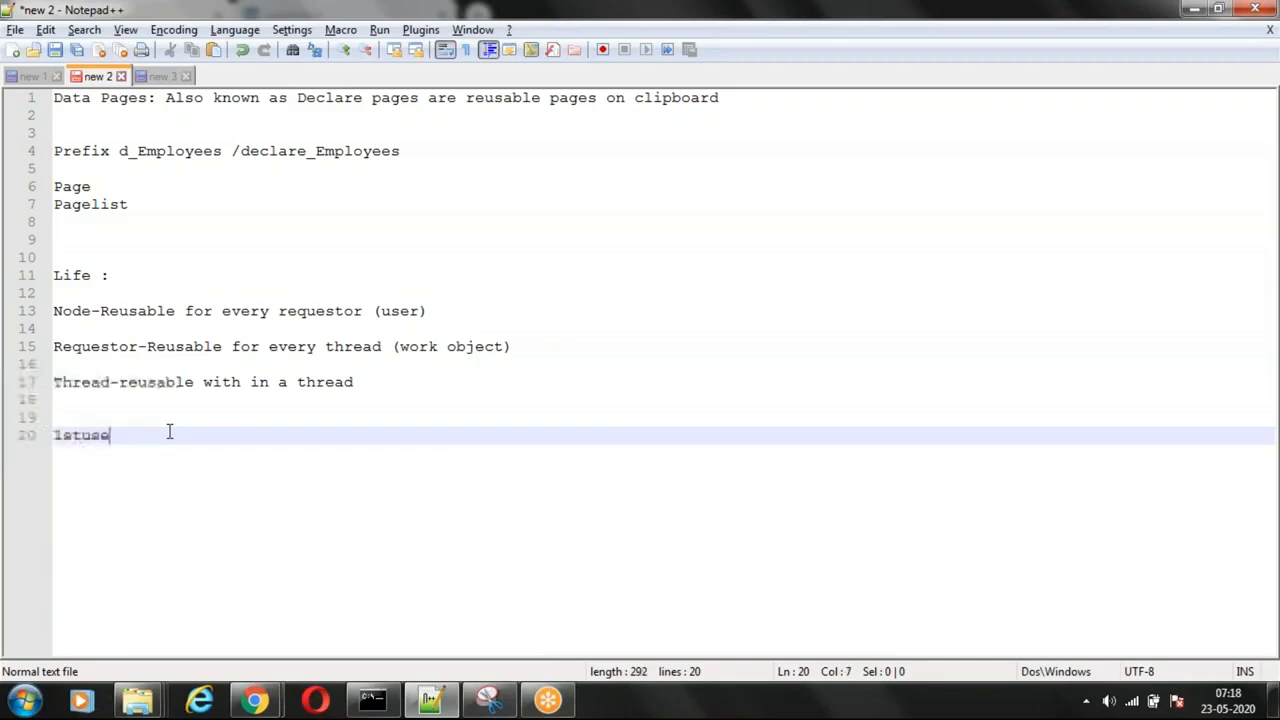
text(r->d)
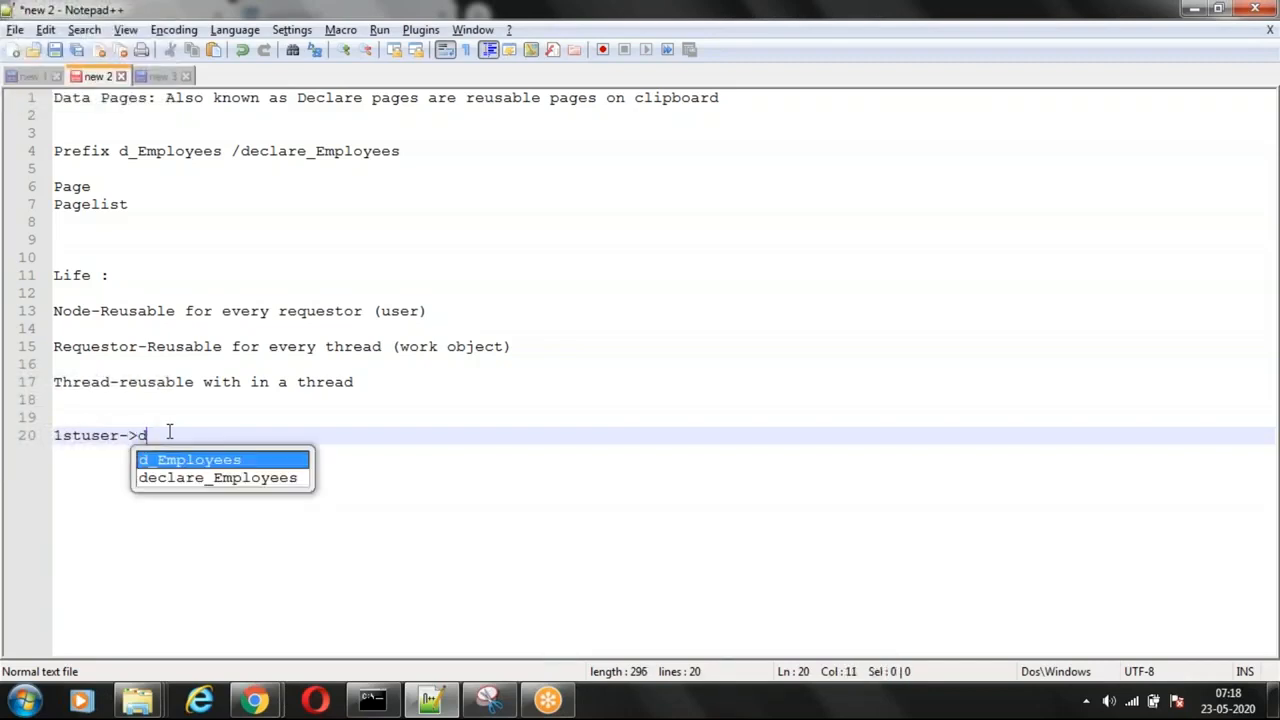
text(atapage)
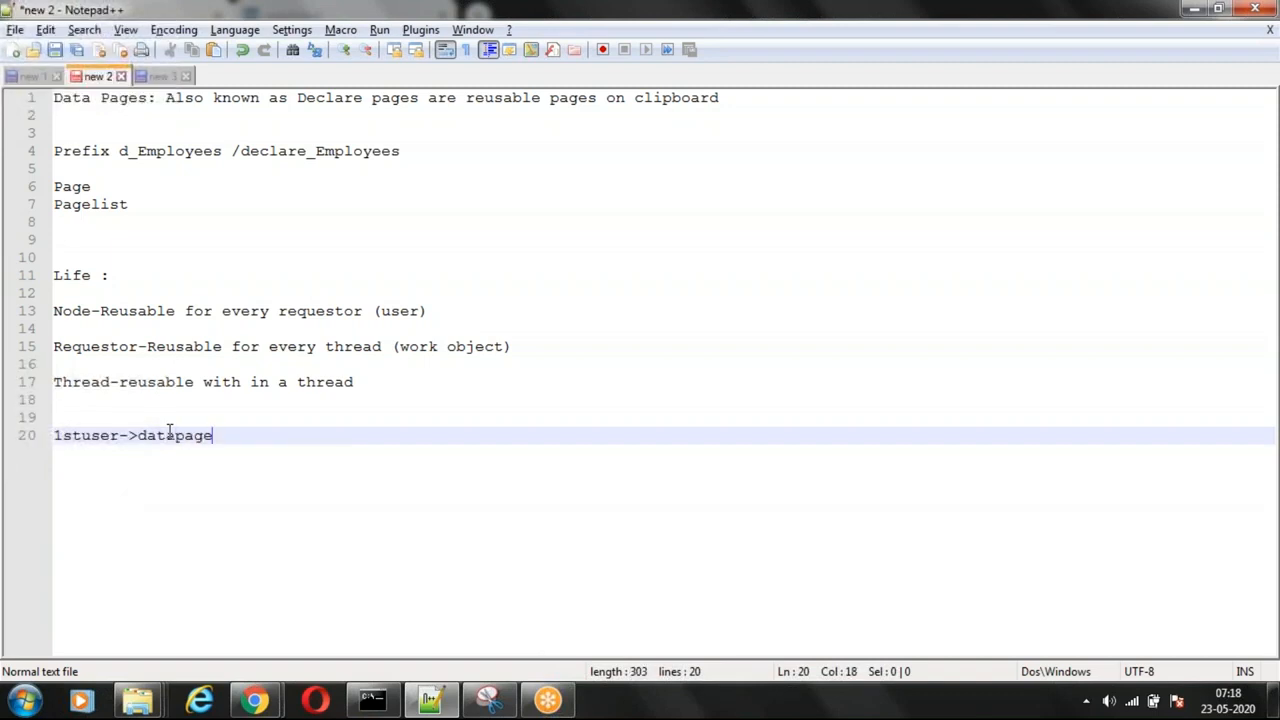
text(->activity->)
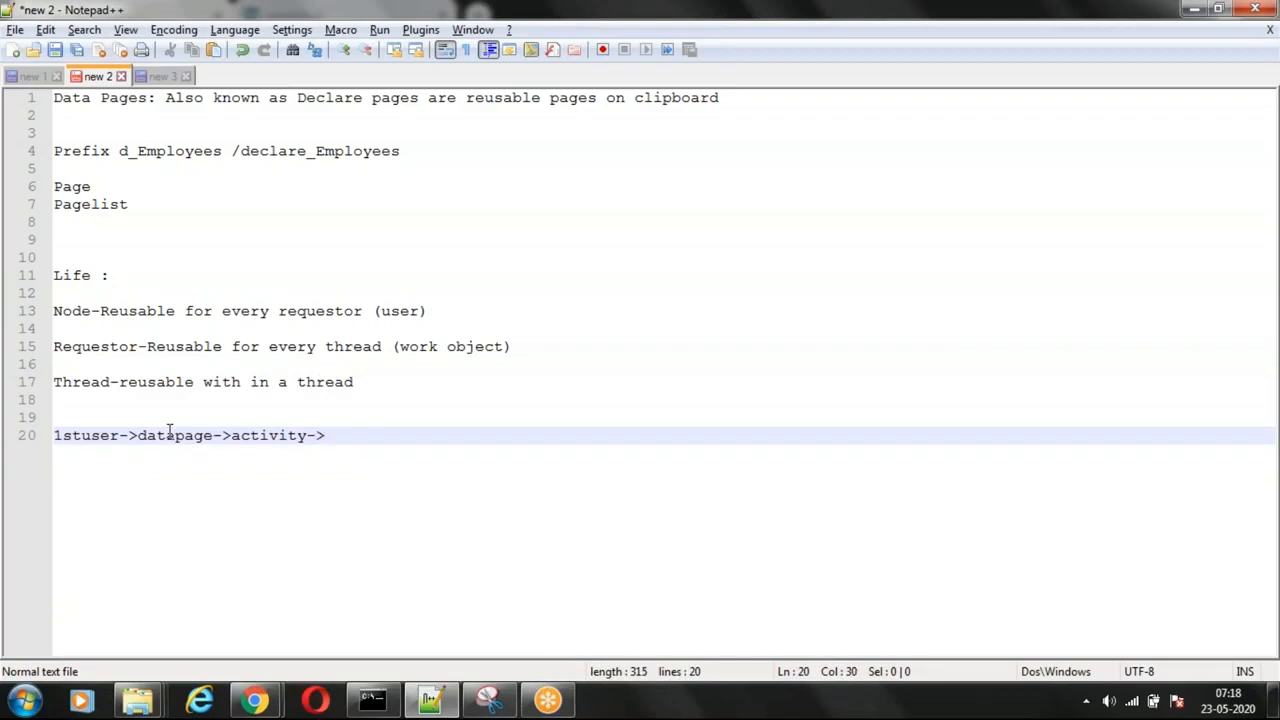
text(Page)
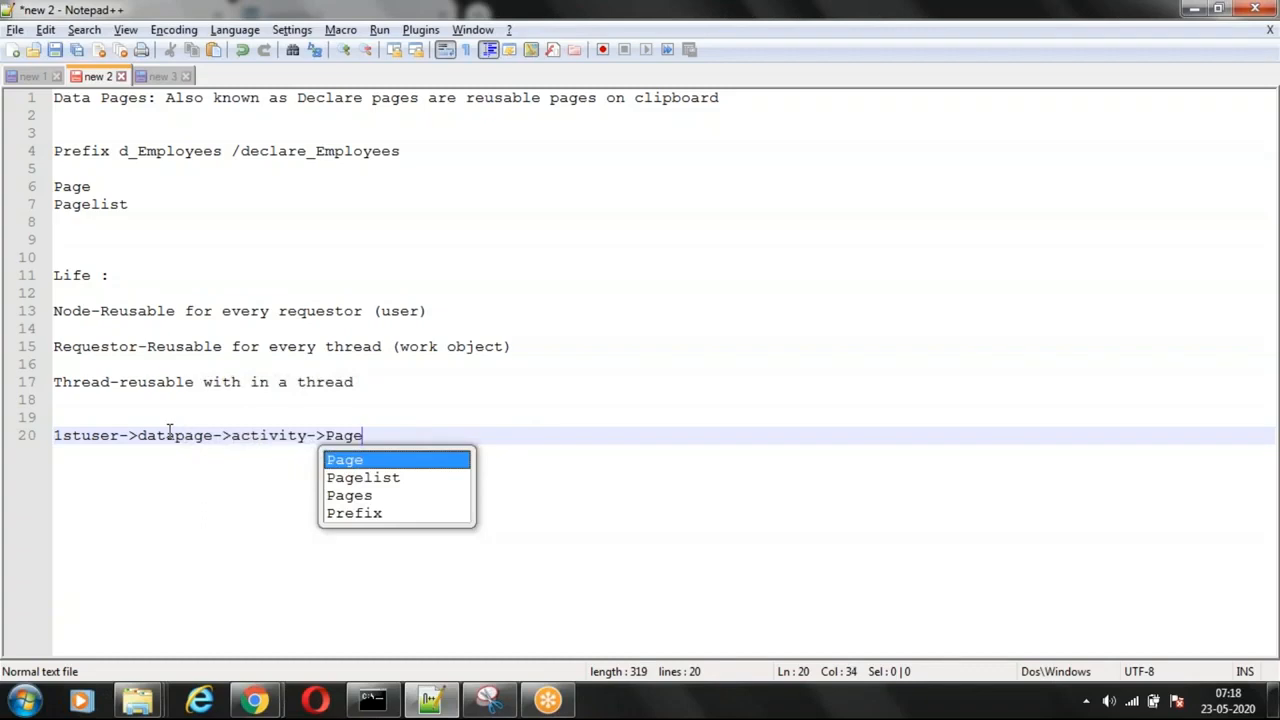
Step: Complete the flow line with "output" as the final stage after the activity
key(Escape)
click(348, 438)
double_click(348, 438)
text(output)
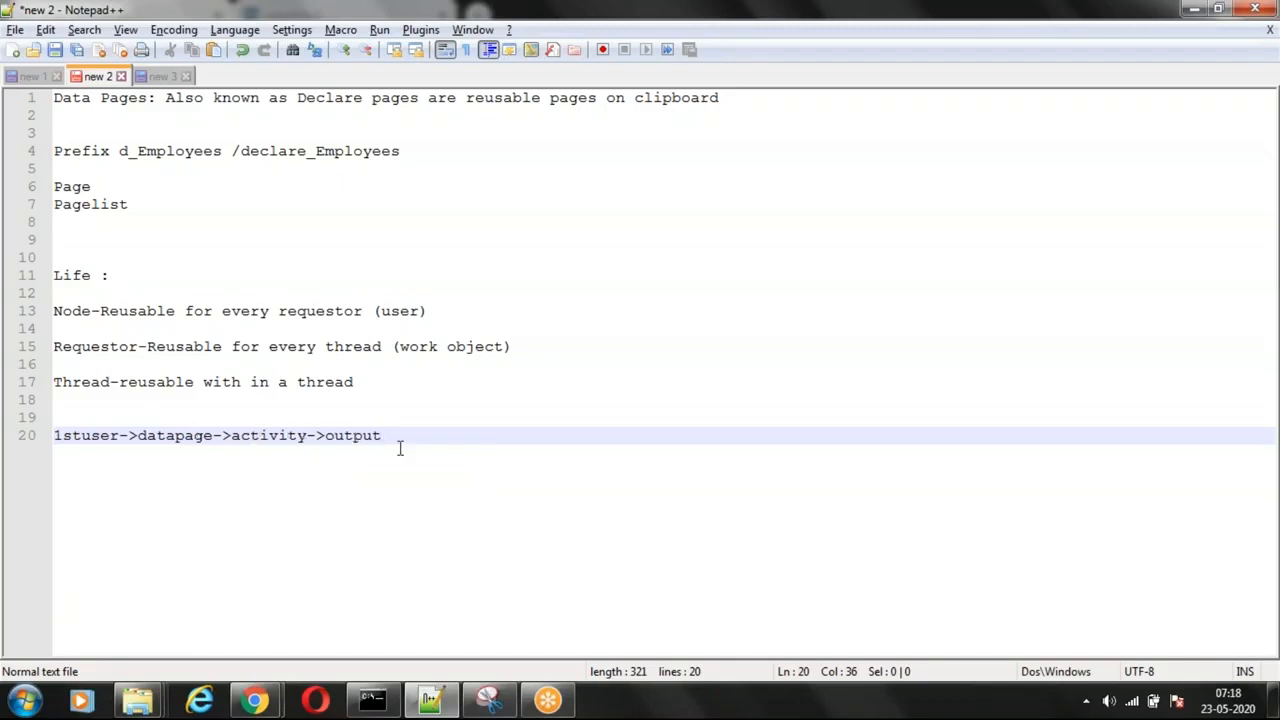
Step: Add the line "nth user reusing data page" directly below the flow line, and highlight "datapage" in the flow
key(Return)
key(Return)
key(Return)
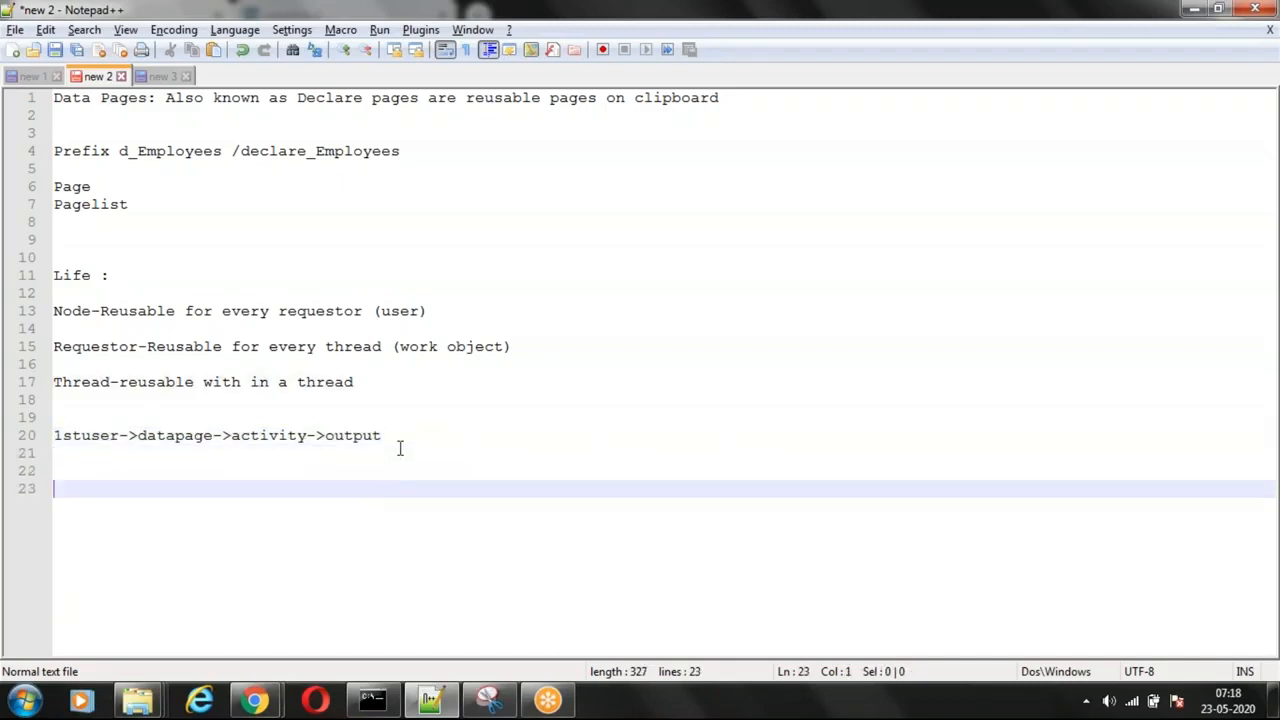
key(BackSpace)
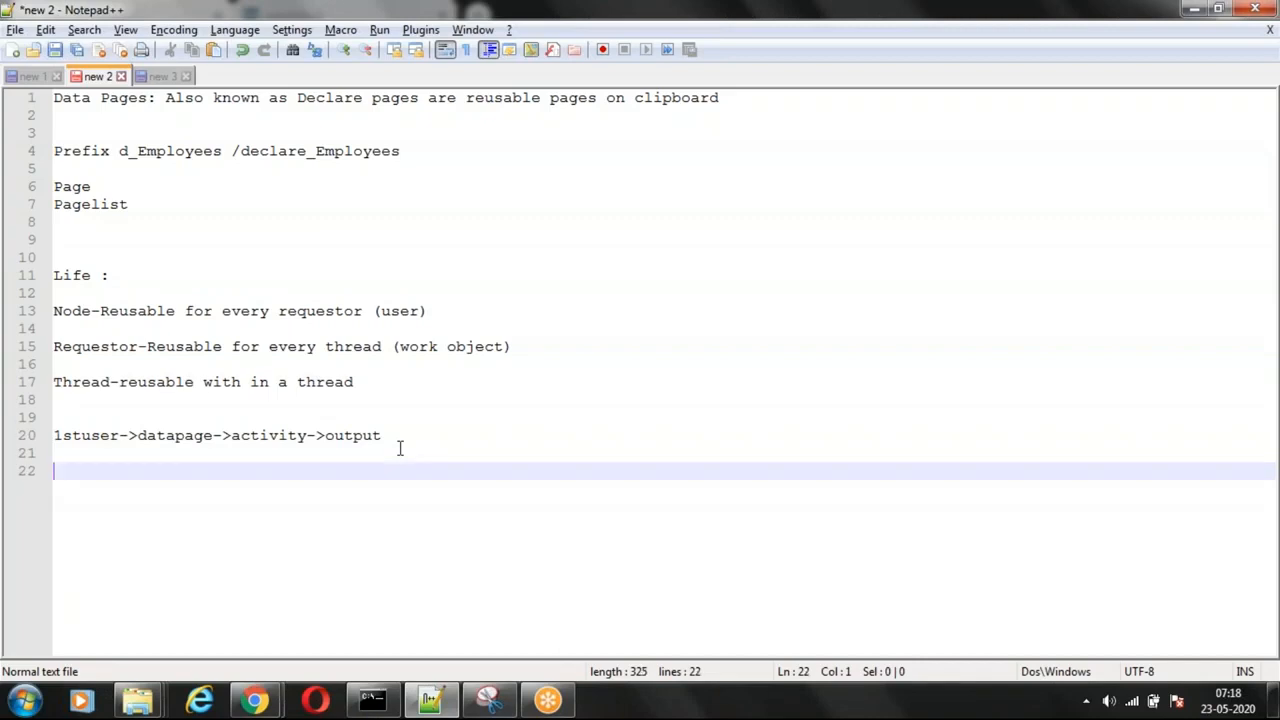
key(BackSpace)
text(nth )
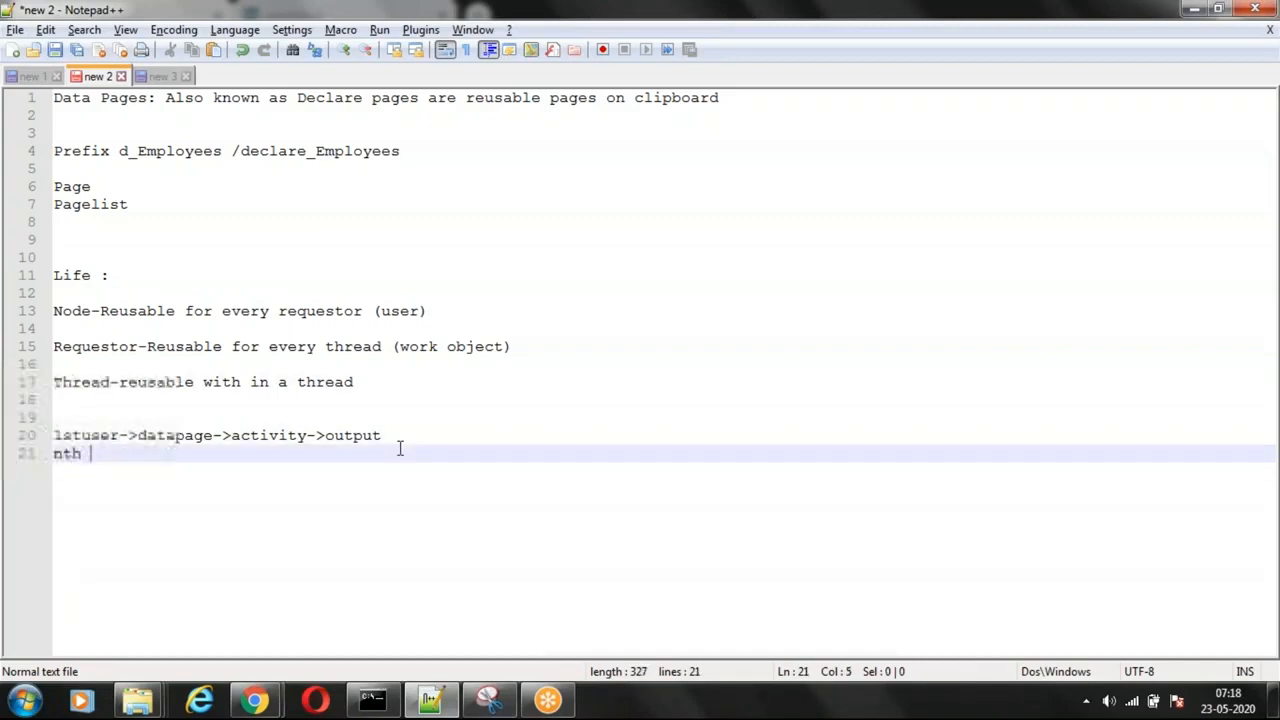
text(user)
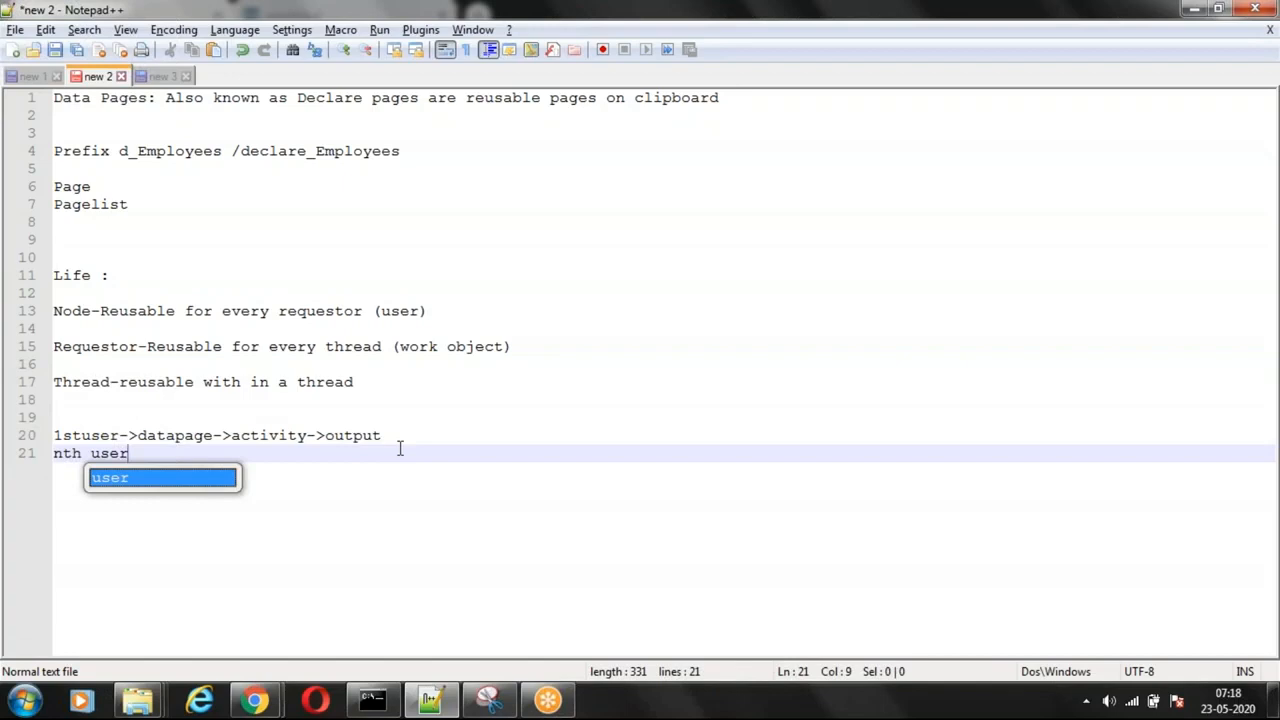
text( reusing )
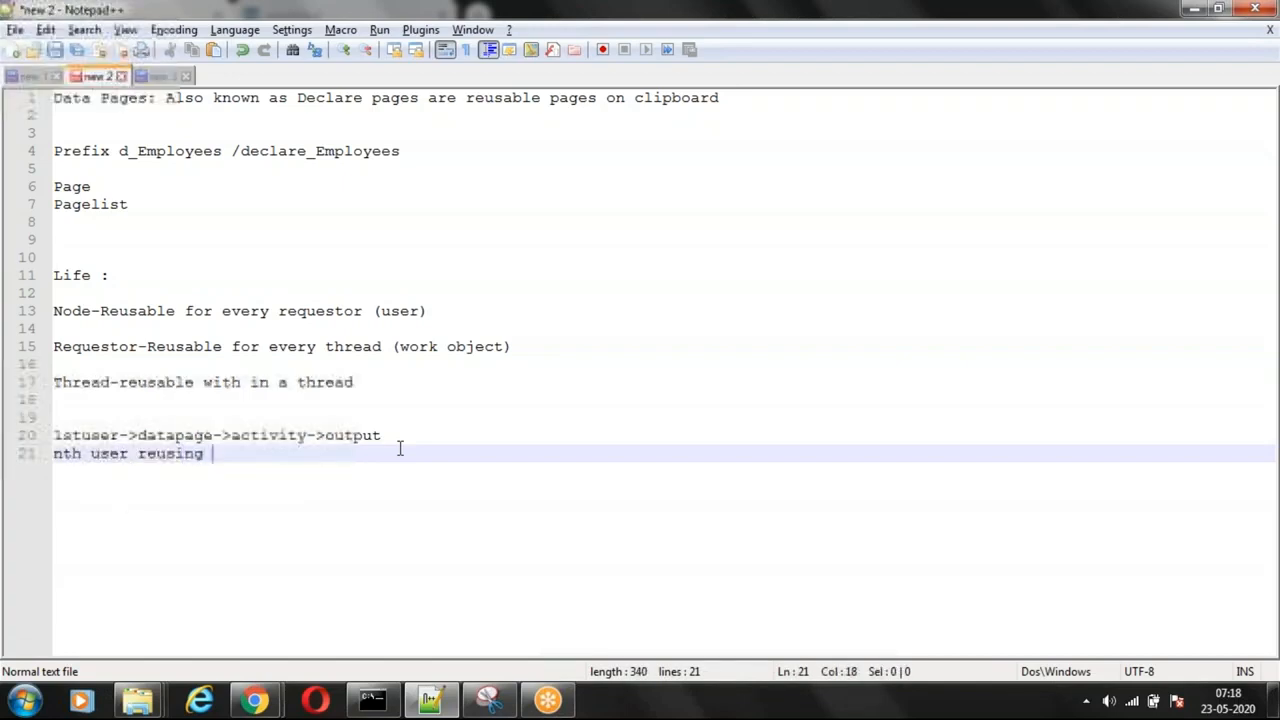
text(data page)
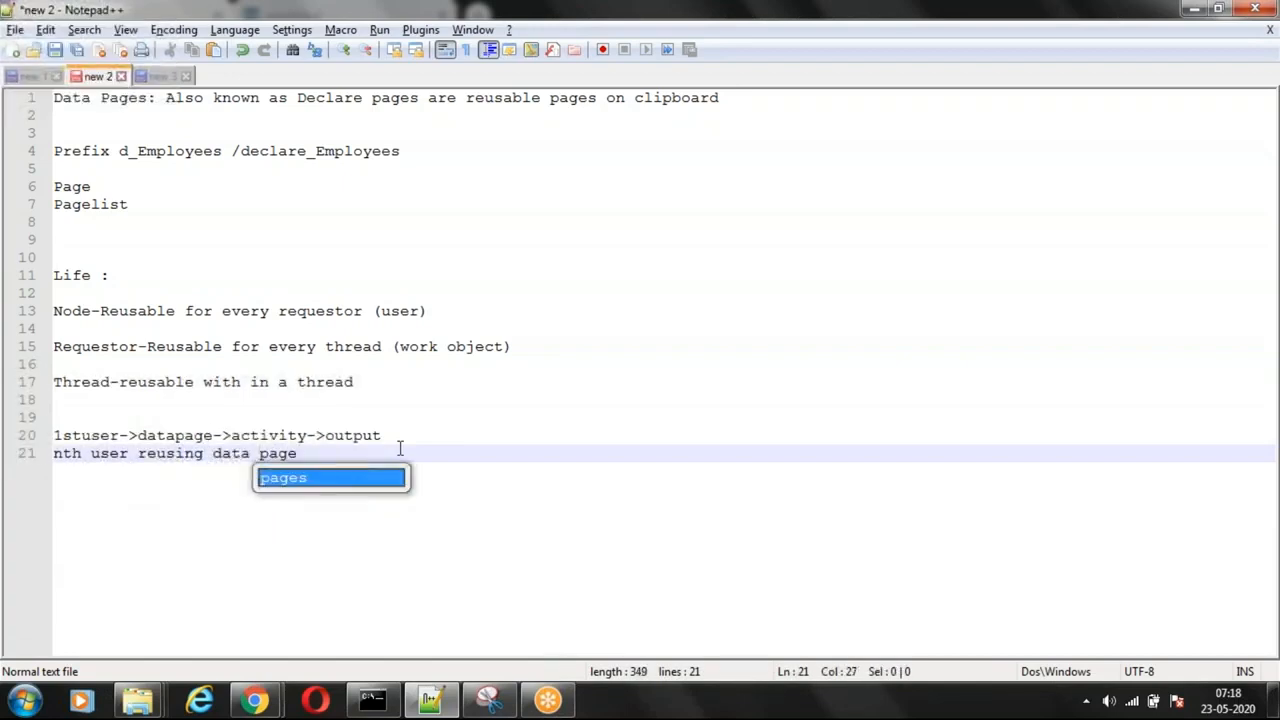
key(Escape)
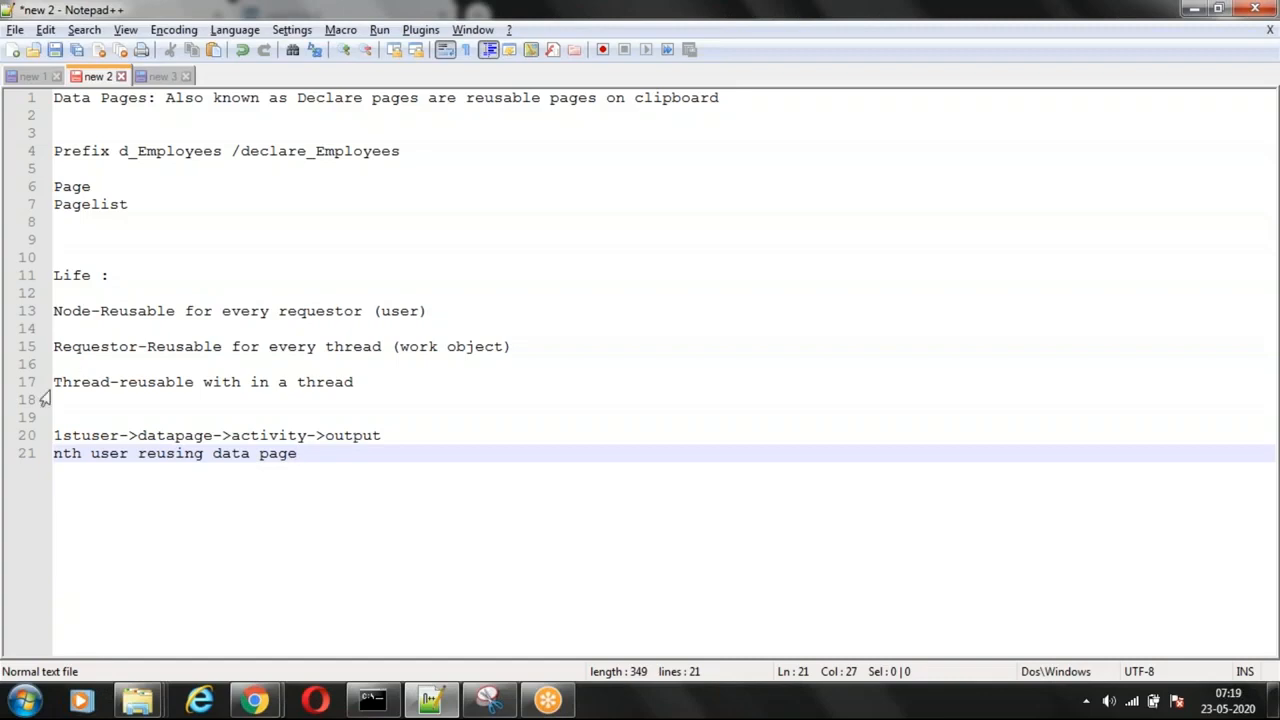
double_click(175, 435)
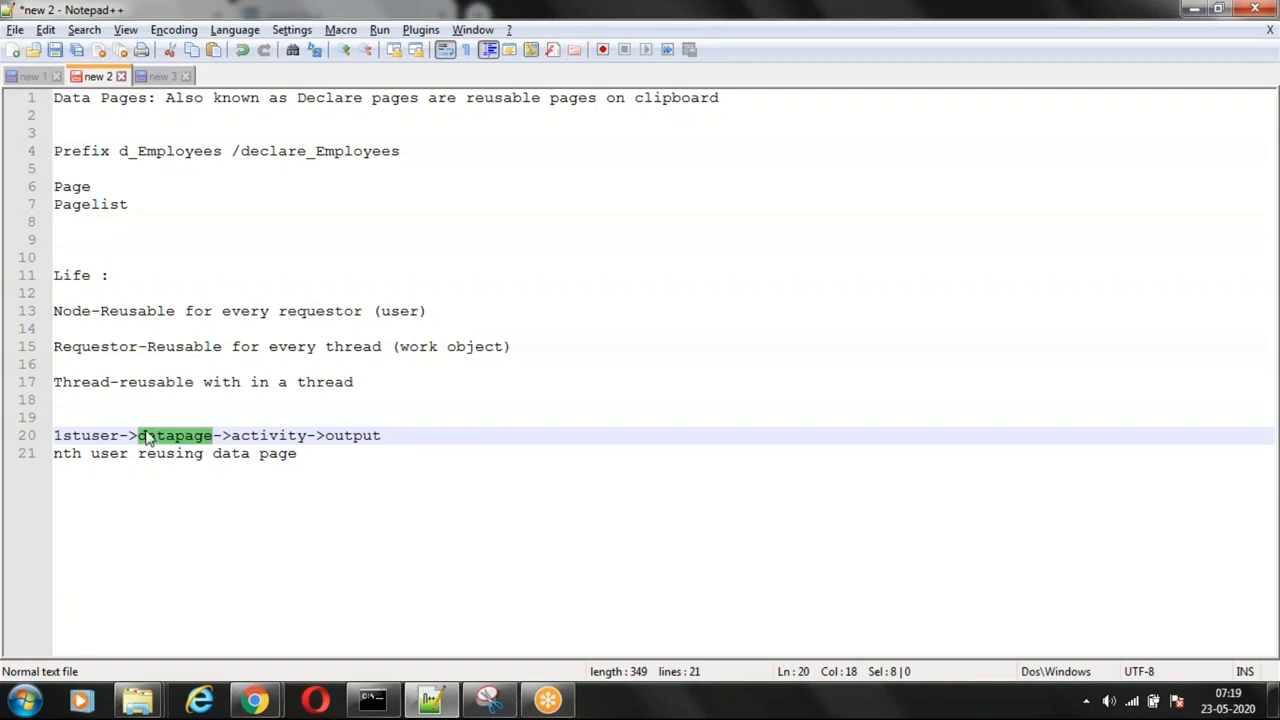
click(308, 453)
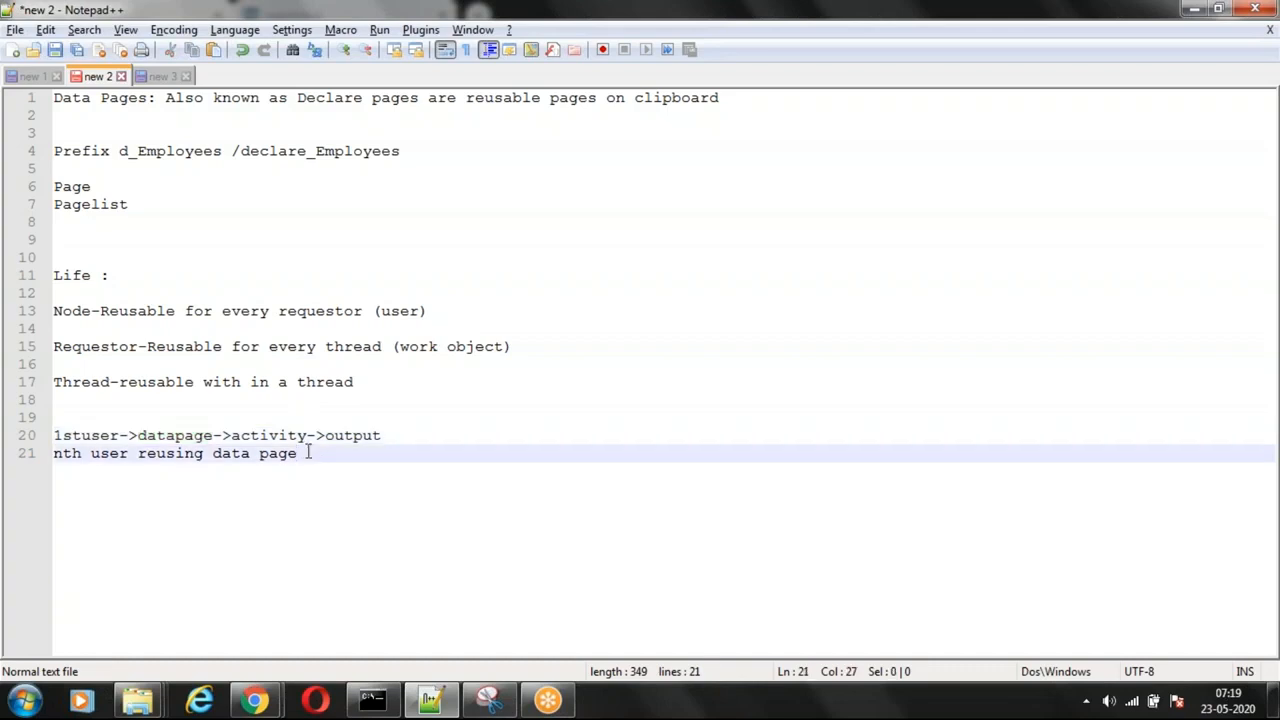
Step: Add a "REfresh strategy" line below the data page reuse note, separated from it by a blank line
key(Return)
key(Return)
text(REfresh)
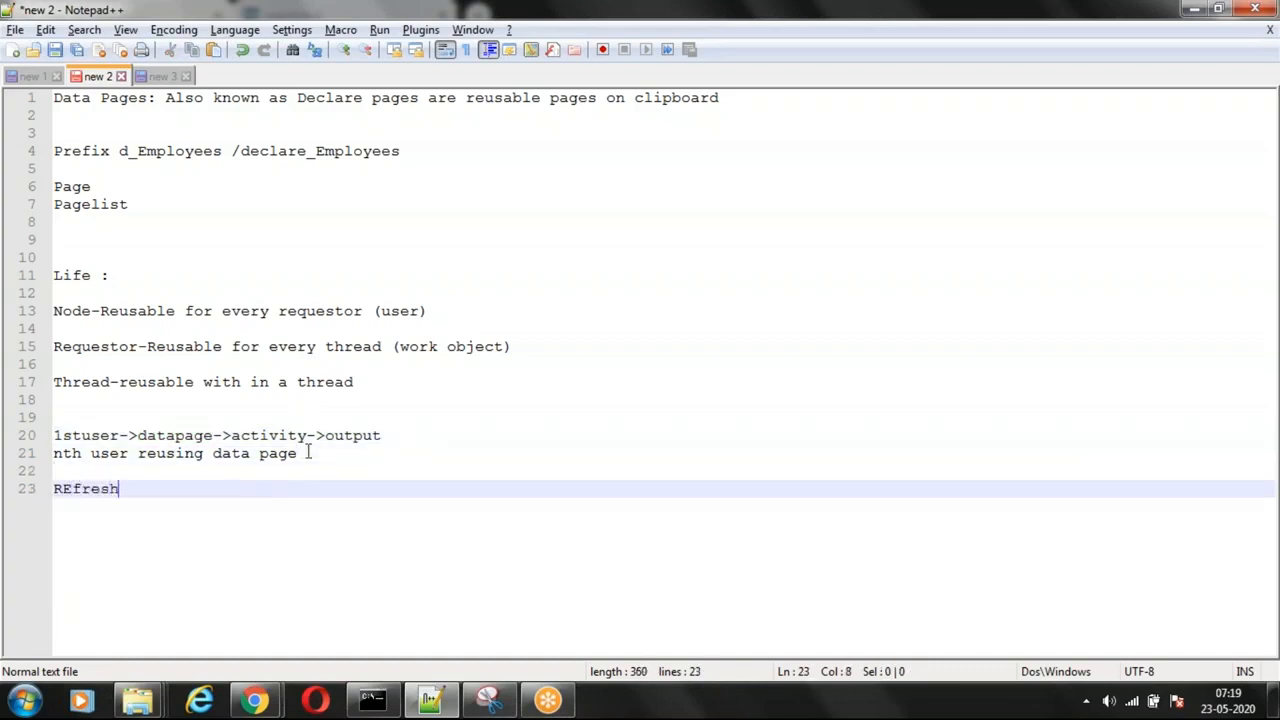
text( strategy)
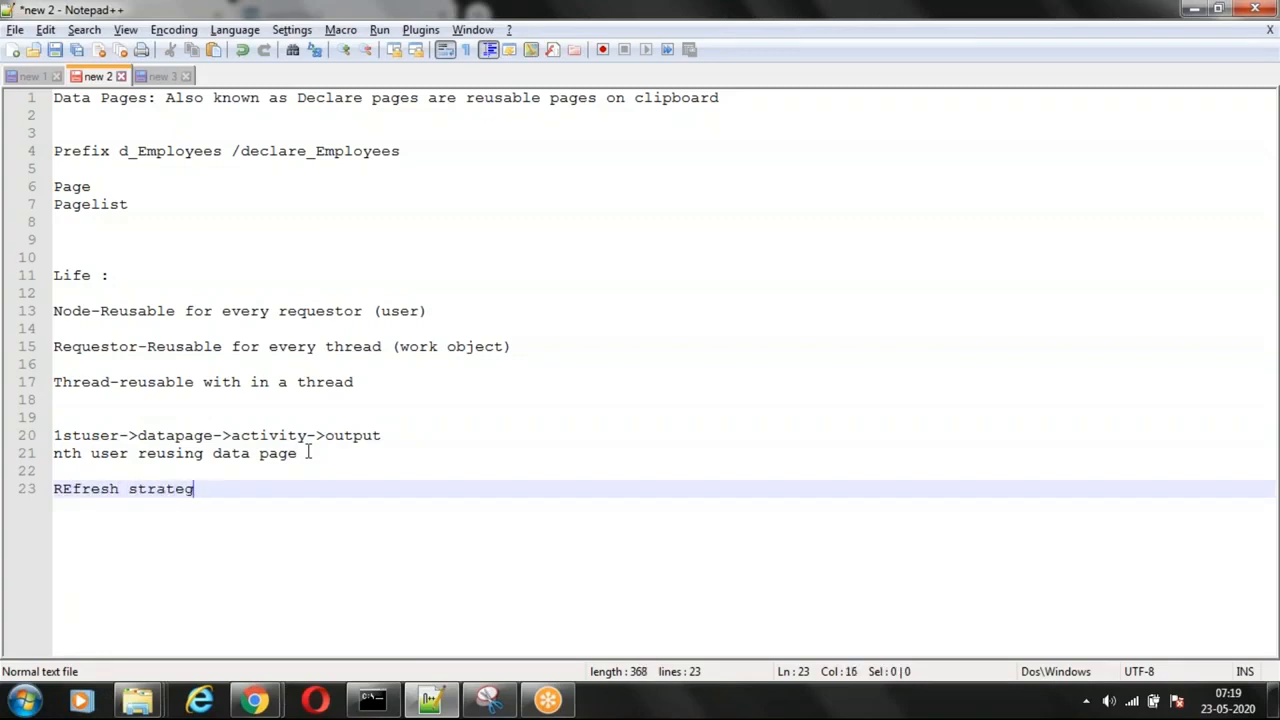
key(Return)
key(Return)
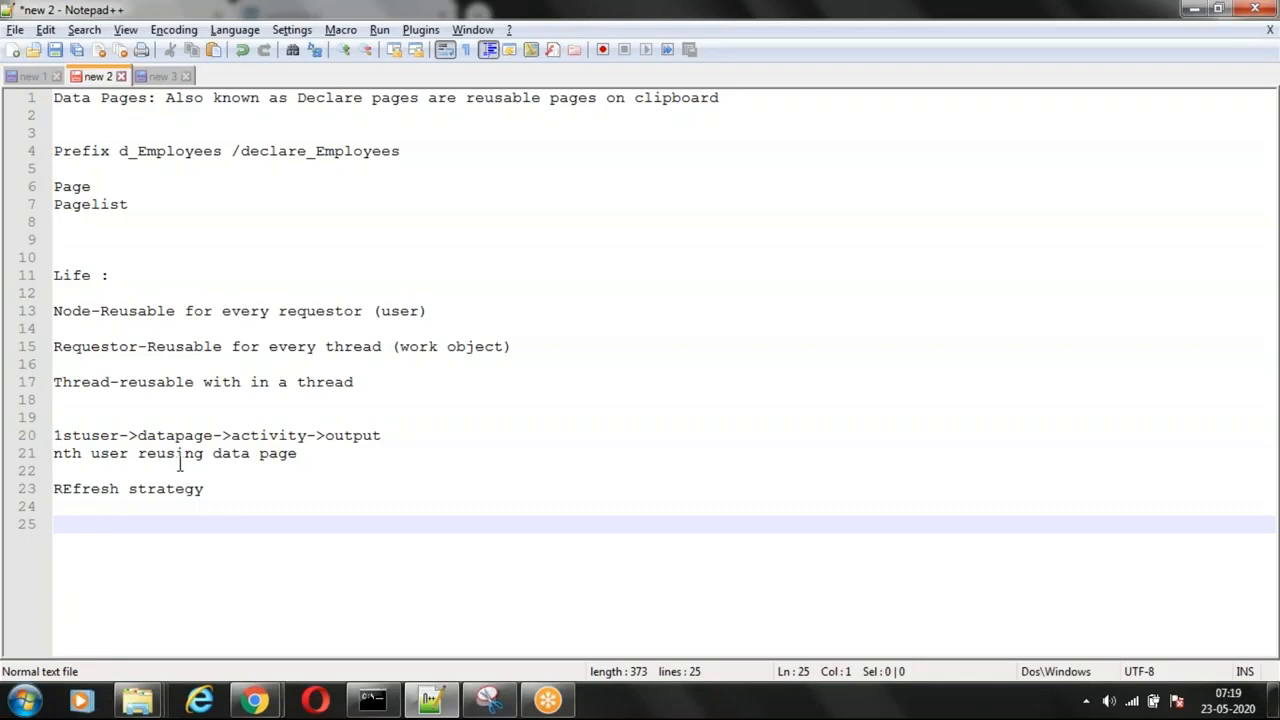
Step: Delete all notes above the refresh strategy line and correct that heading's spelling to "Refresh strategy"
drag(298, 453, 58, 97)
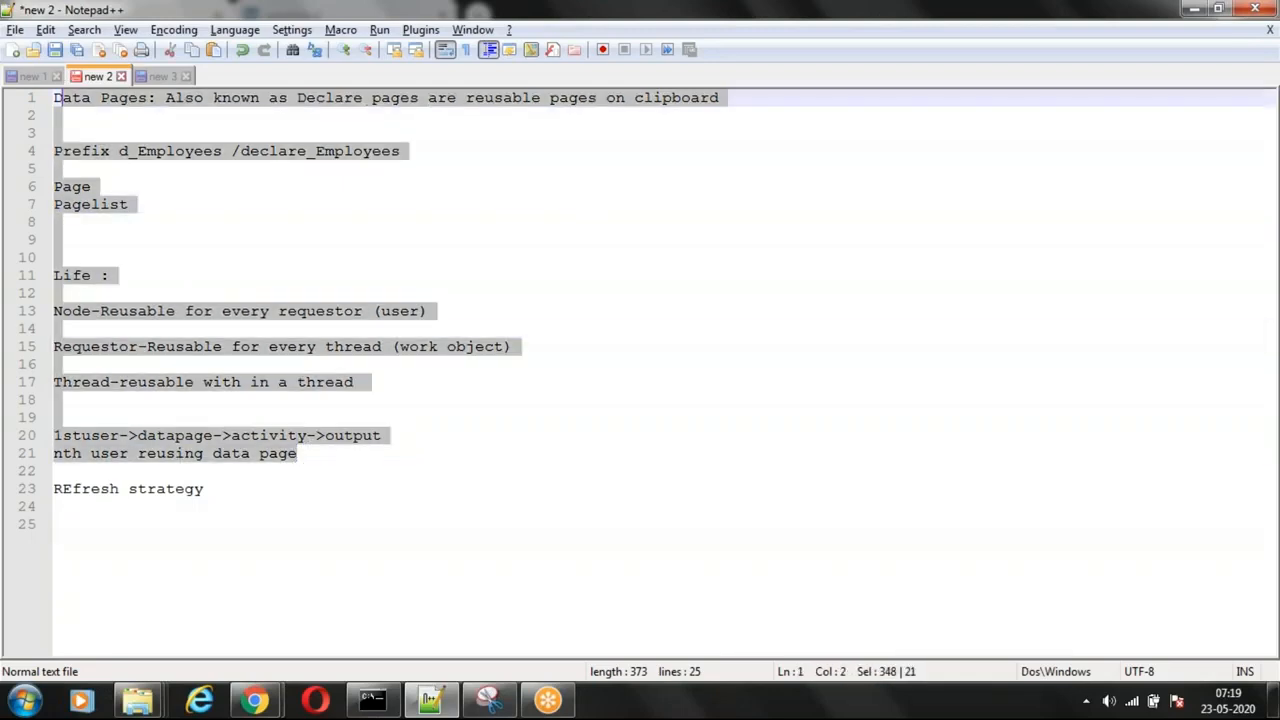
key(BackSpace)
key(BackSpace)
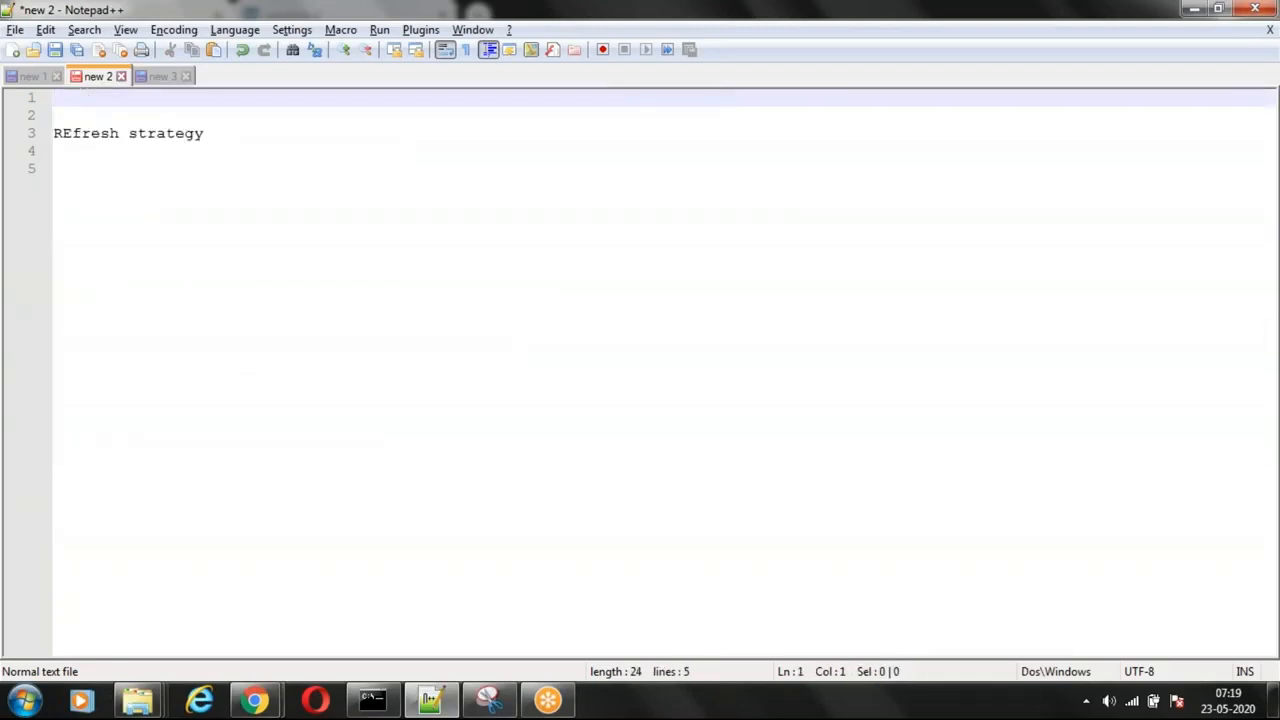
key(Down)
key(Down)
key(BackSpace)
click(75, 96)
key(BackSpace)
text(e)
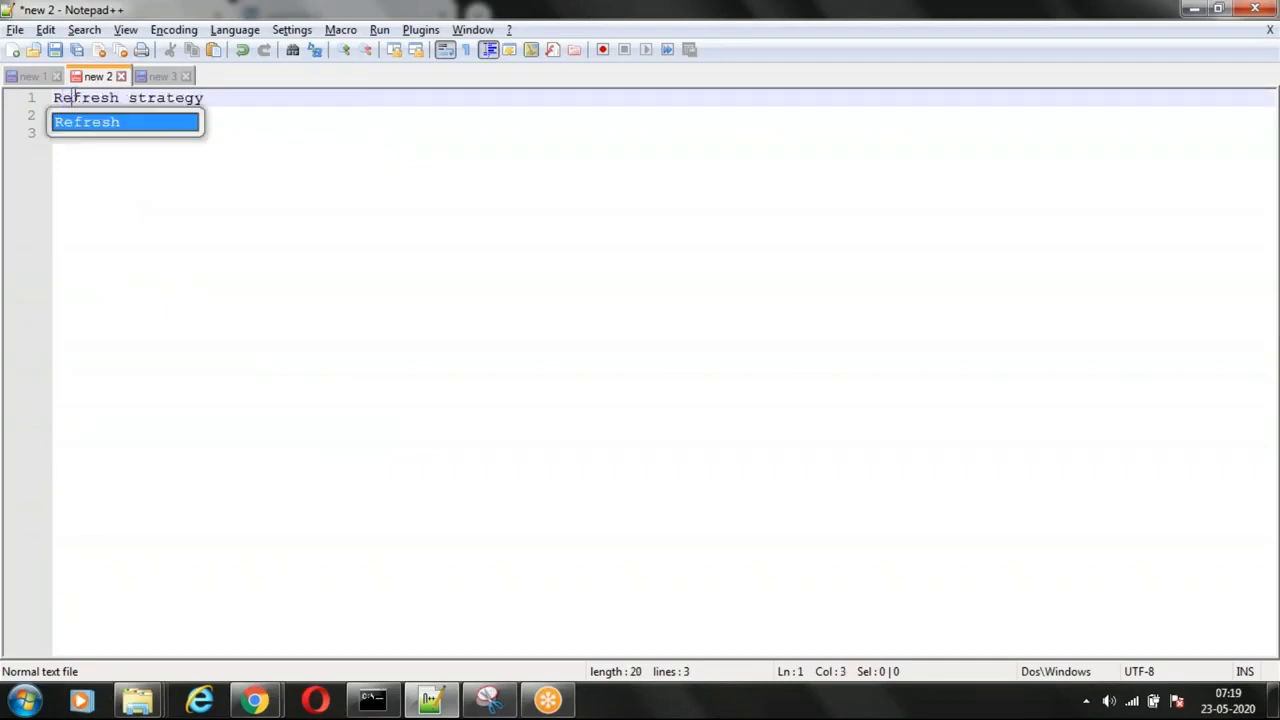
Step: Add "Reuse once per interaction" two lines below the Refresh strategy heading
key(End)
key(Return)
key(Return)
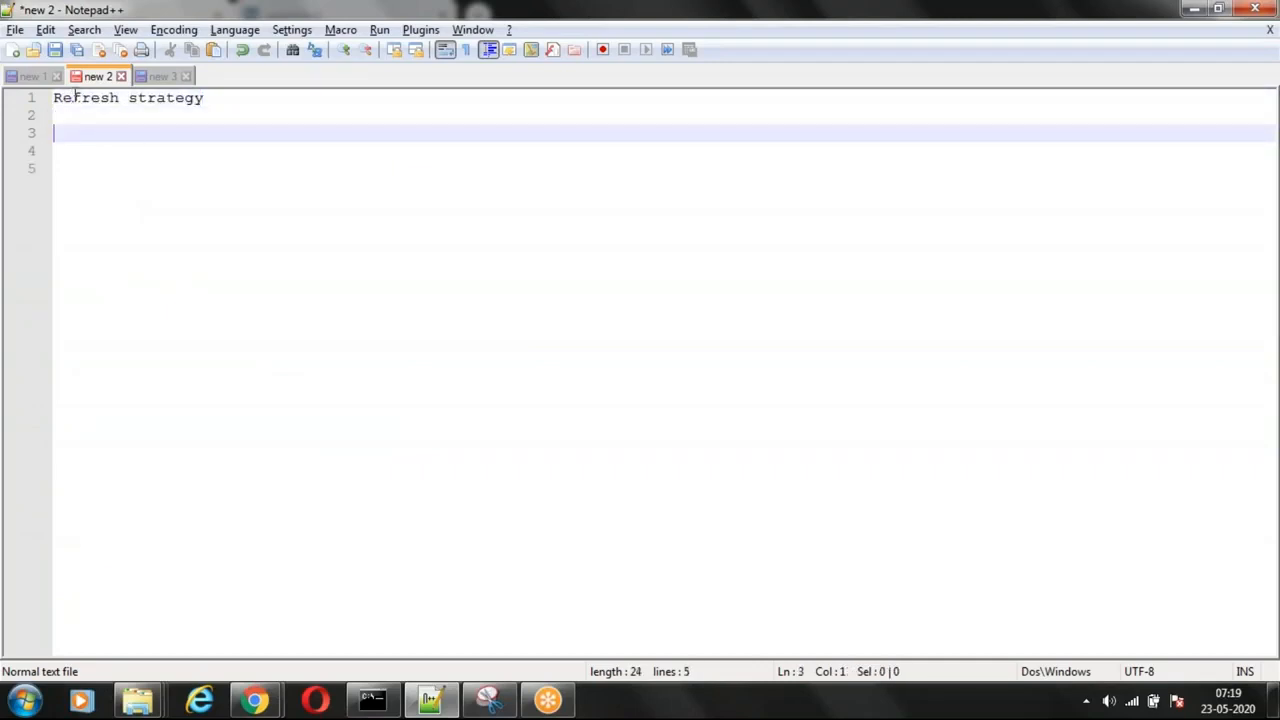
text(Reuse once per i)
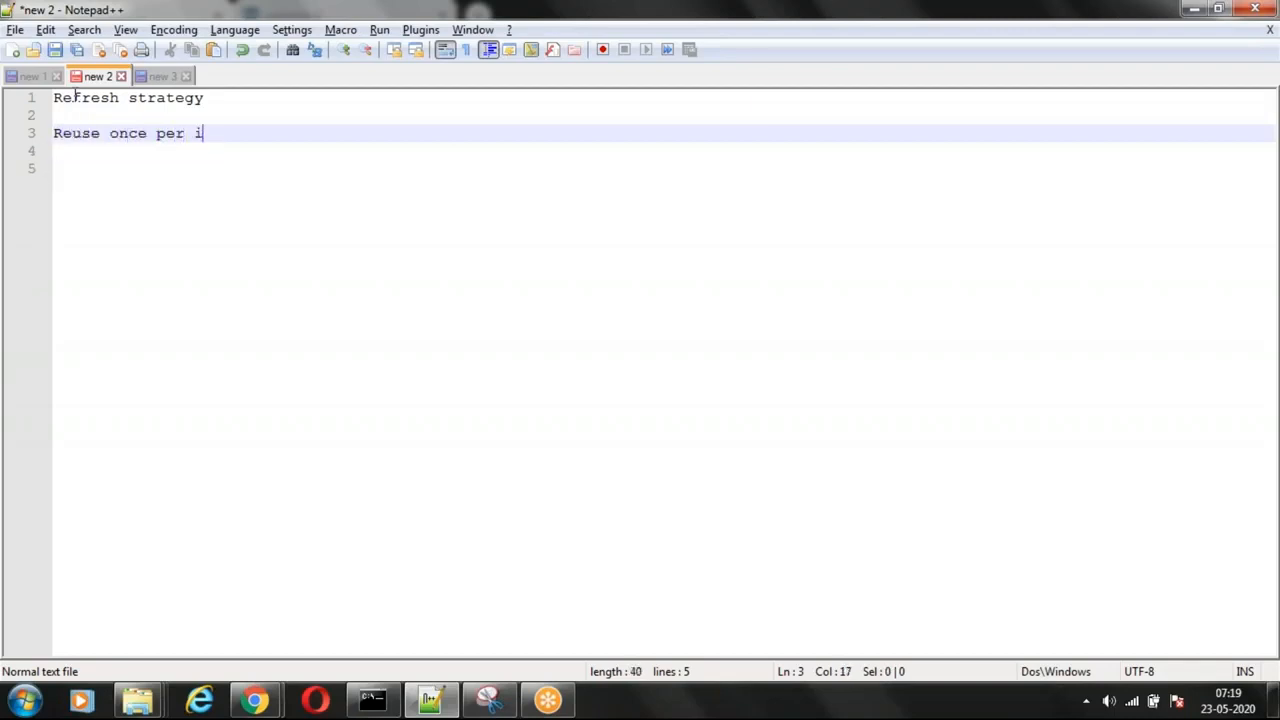
text(nteraction)
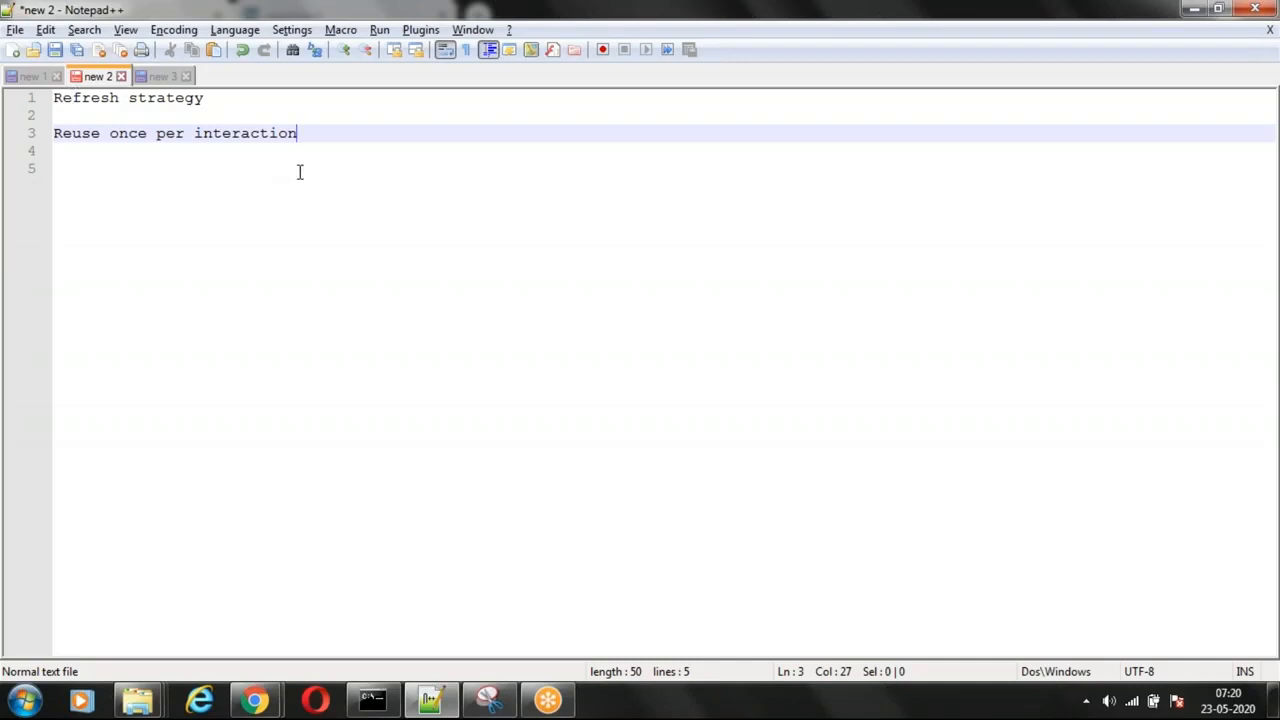
Step: Add the entry "Timer:days months hours seconds" two lines below the reuse entry
key(Return)
key(Return)
text(in)
key(BackSpace)
key(BackSpace)
text(Timer:)
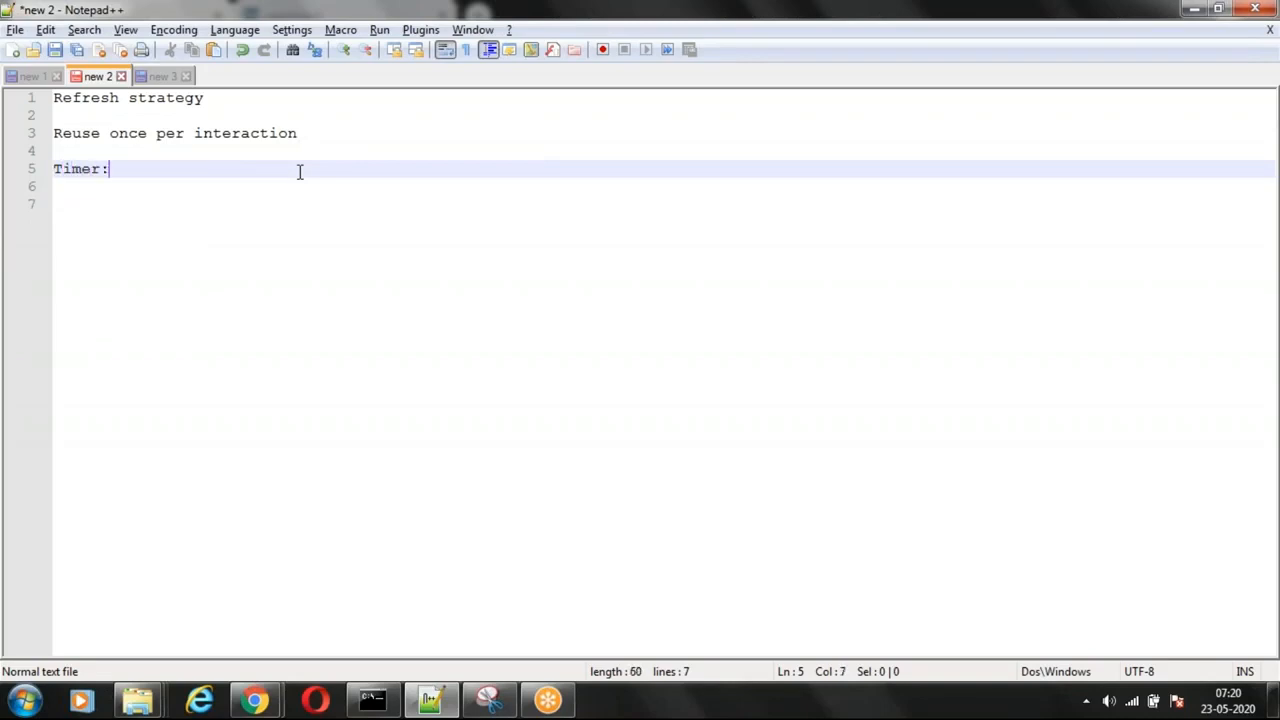
text(days )
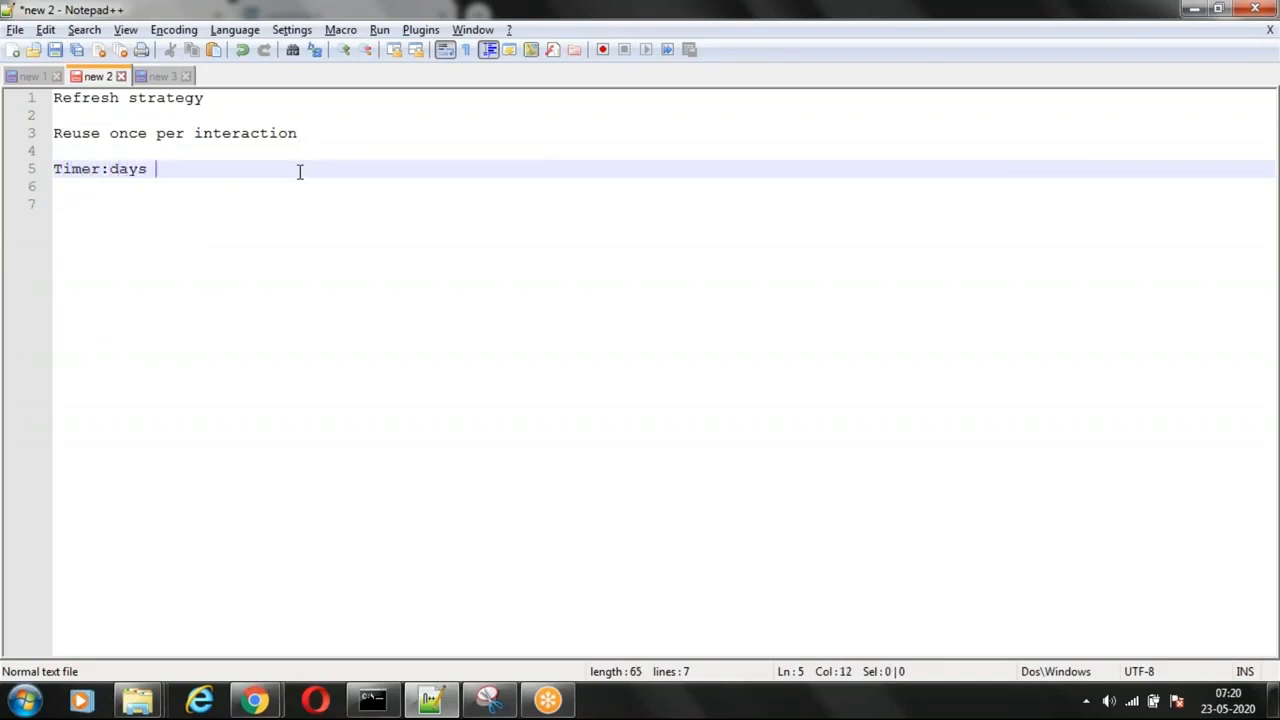
text(months hours seconds)
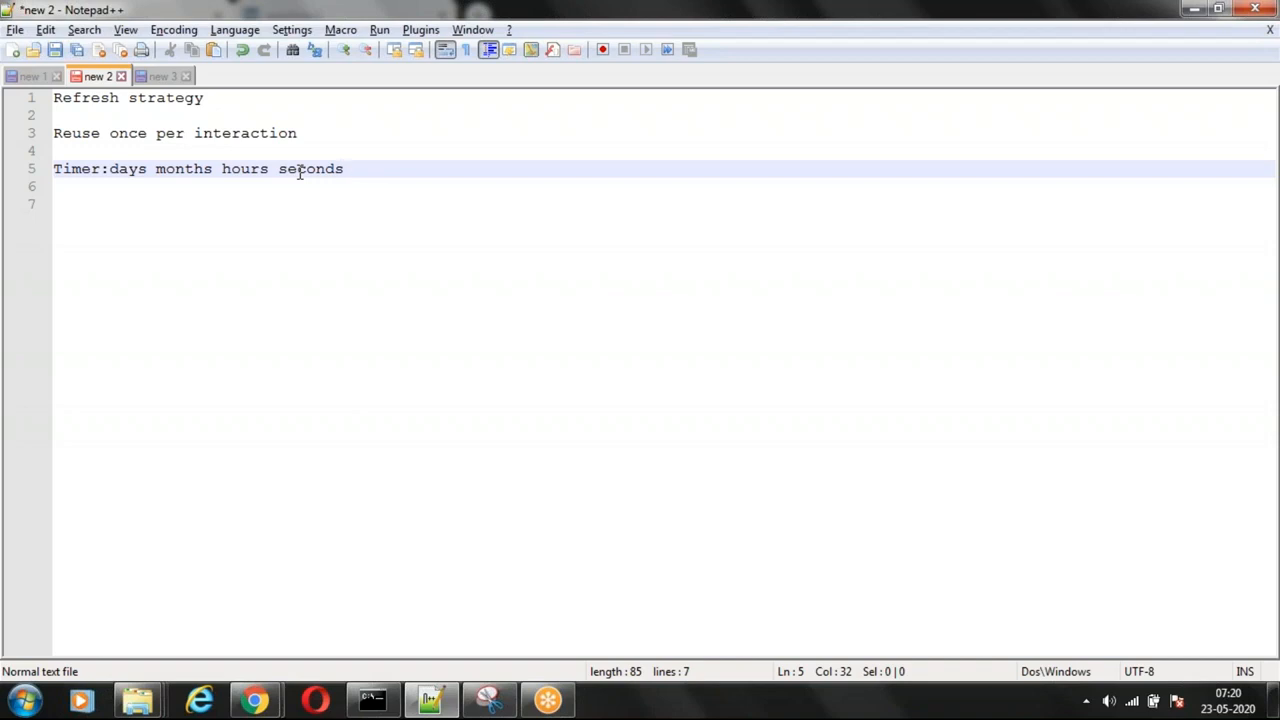
Step: Start a timer example three lines below the Timer entry, reading "1st user logged at 1pm"
key(Return)
key(Return)
key(Return)
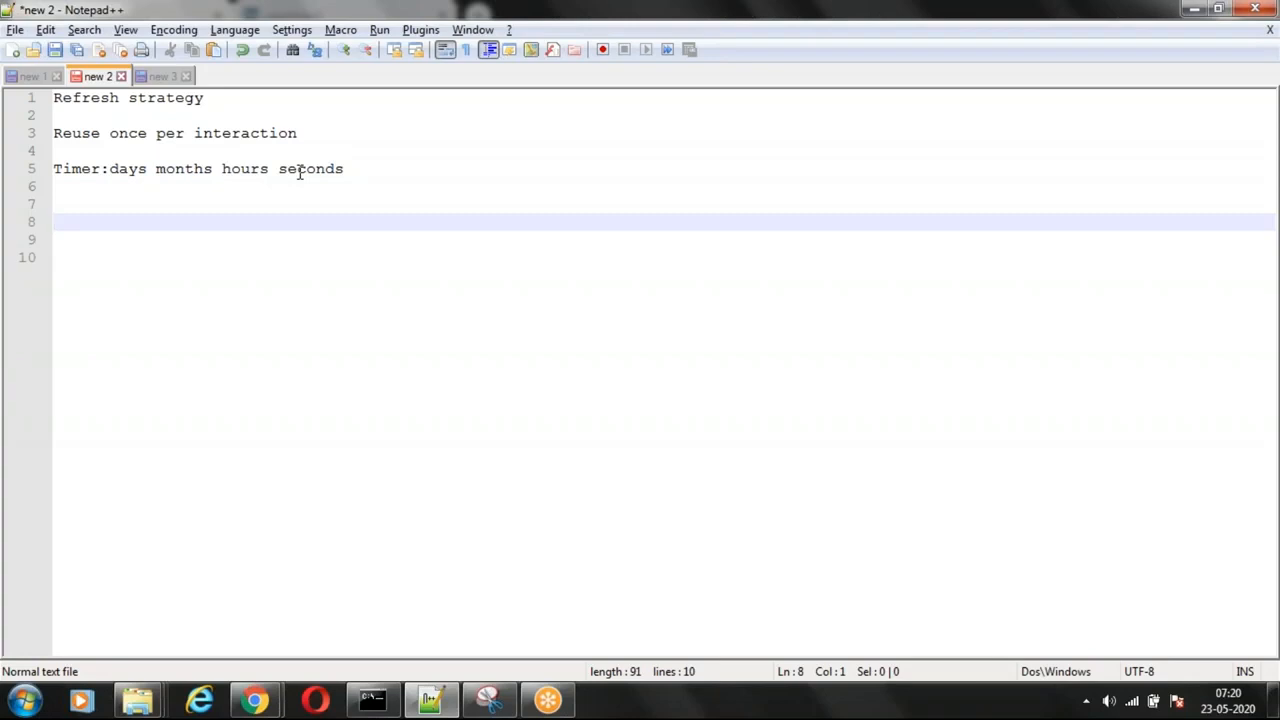
text(1st user log)
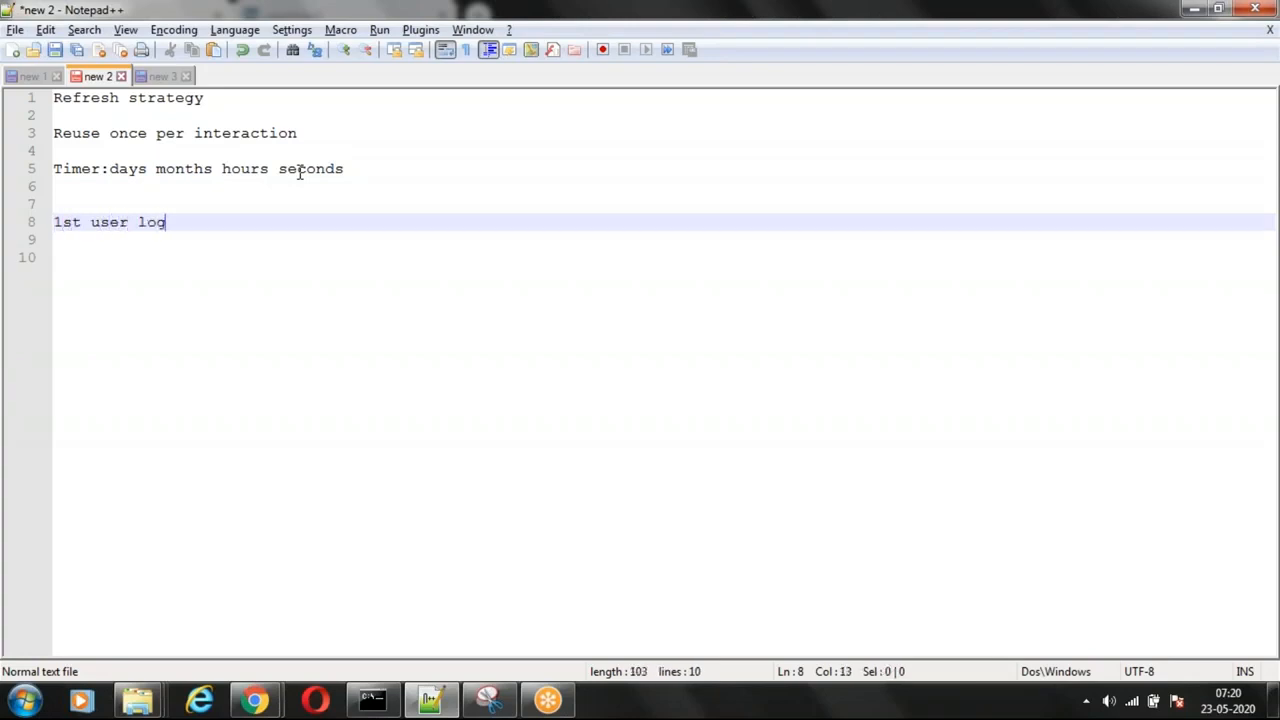
text(ged at 13)
key(BackSpace)
key(BackSpace)
text(1)
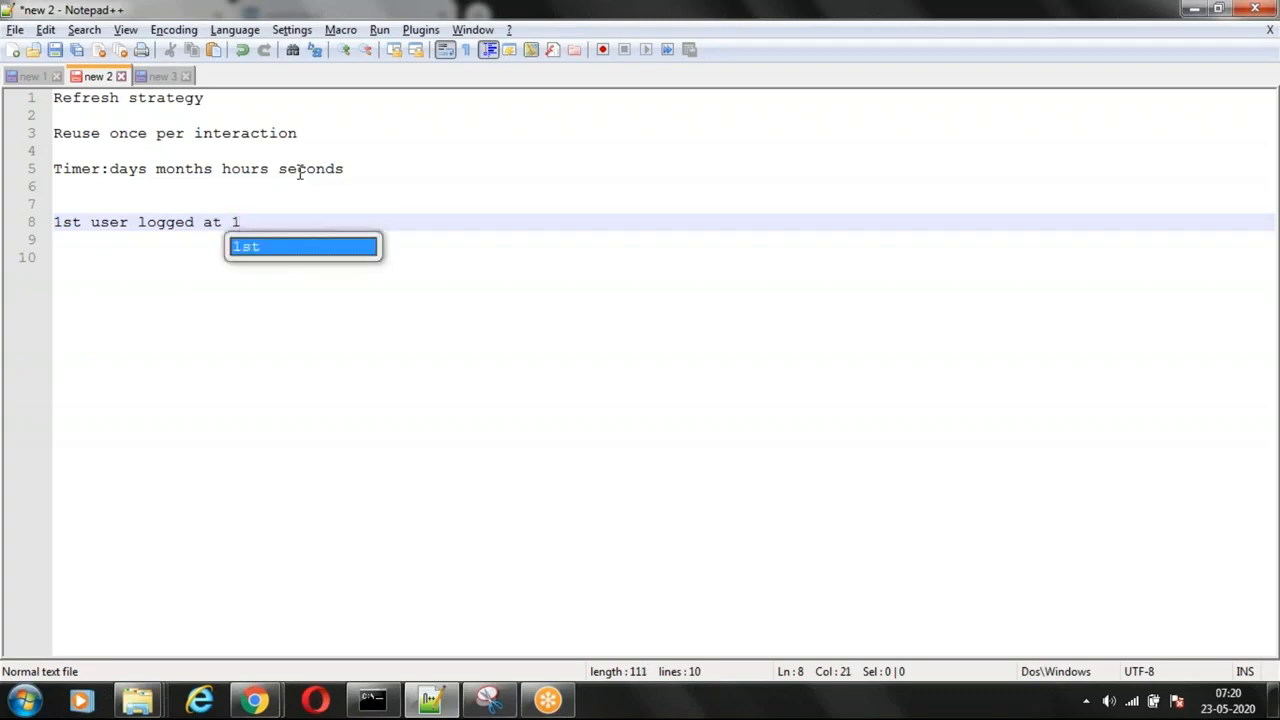
text(pm)
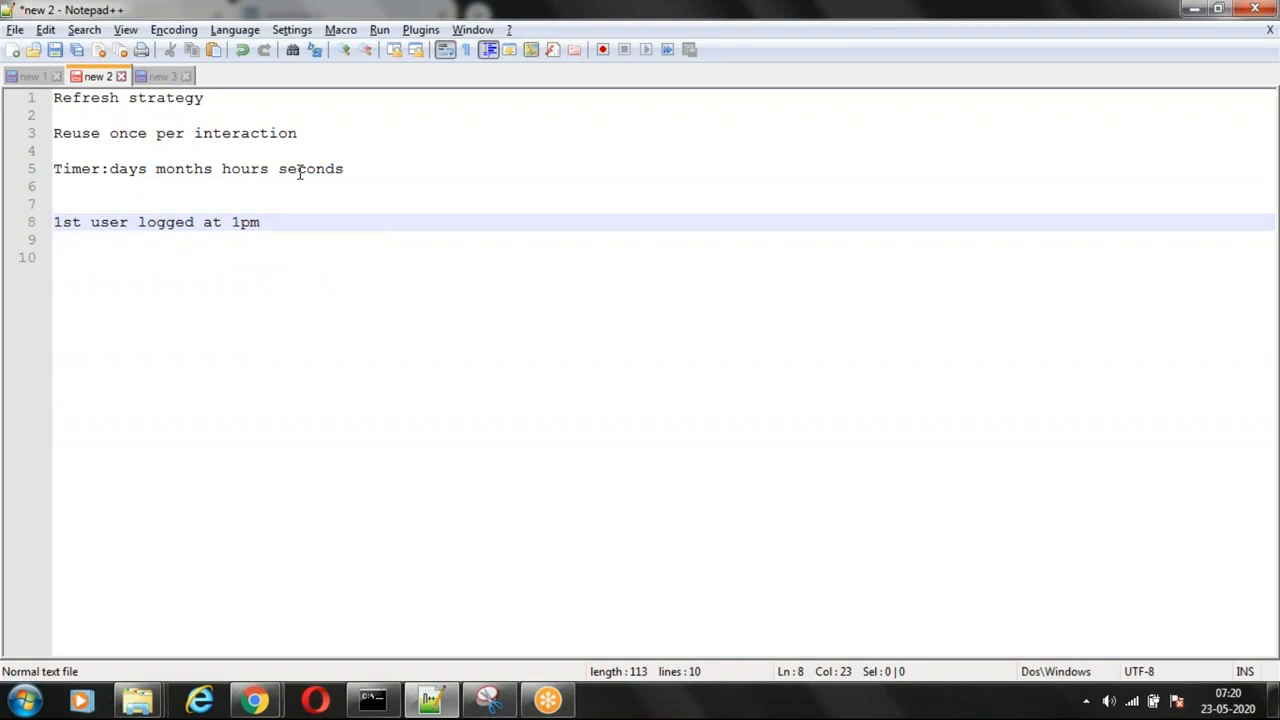
Step: Continue the timer example with "aft 5 hours" and "5pm flushed" on consecutive lines
key(Return)
key(Return)
text(a)
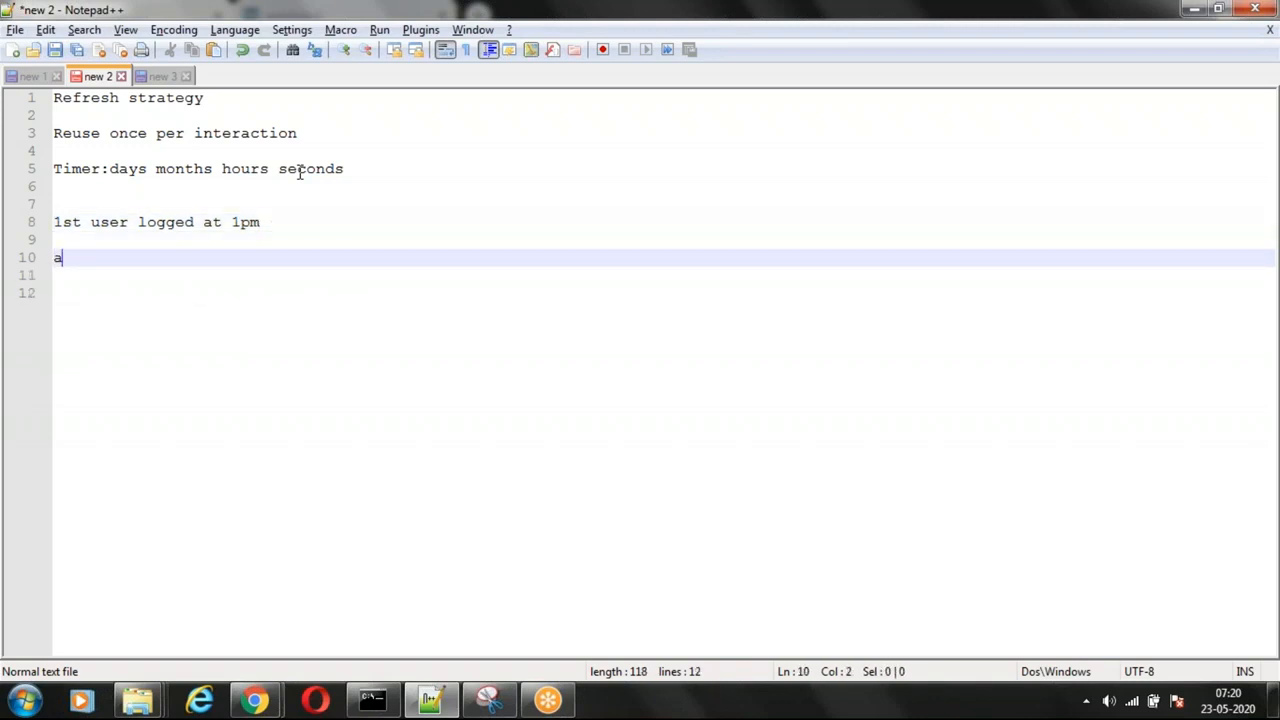
text(ft 5 hours)
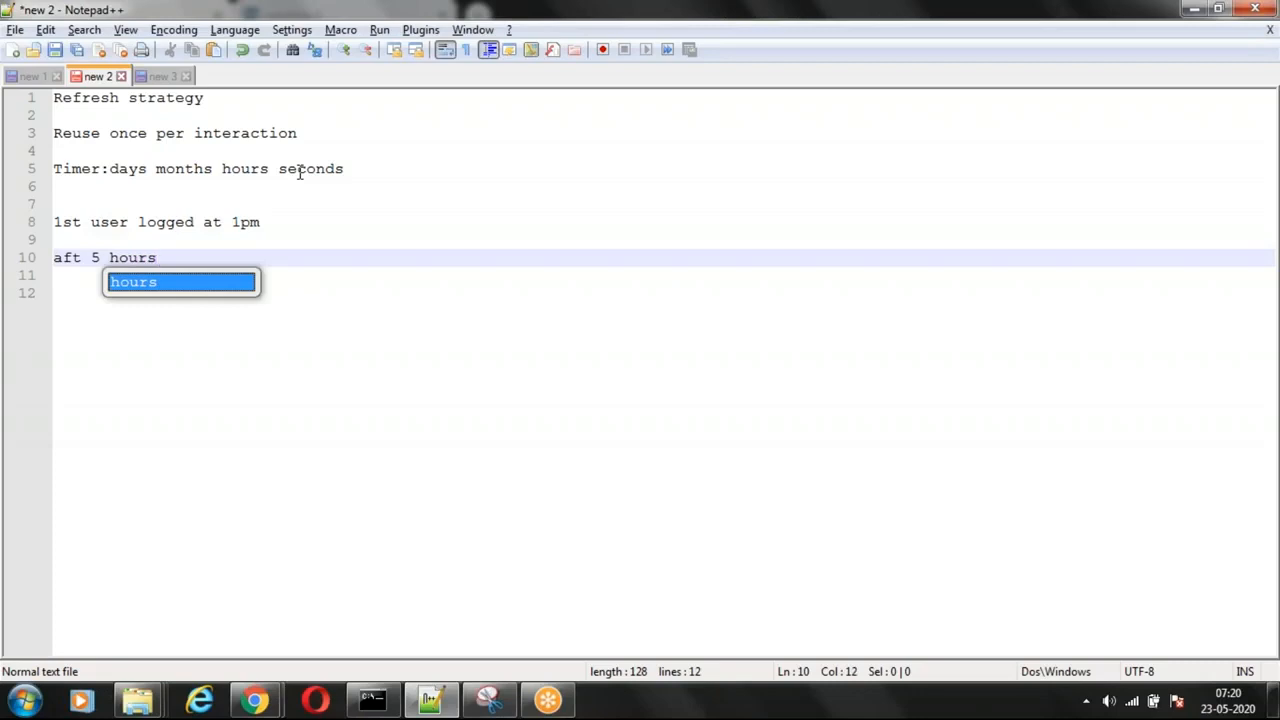
key(Return)
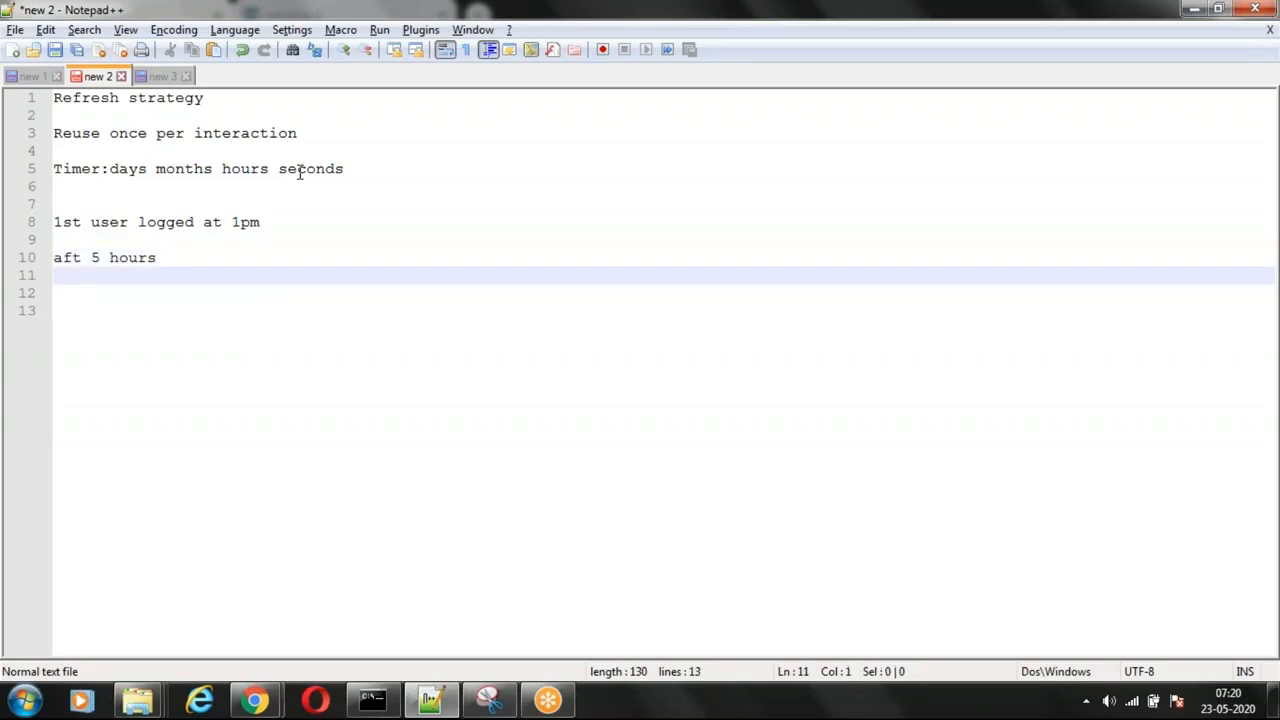
text(5pm flushed)
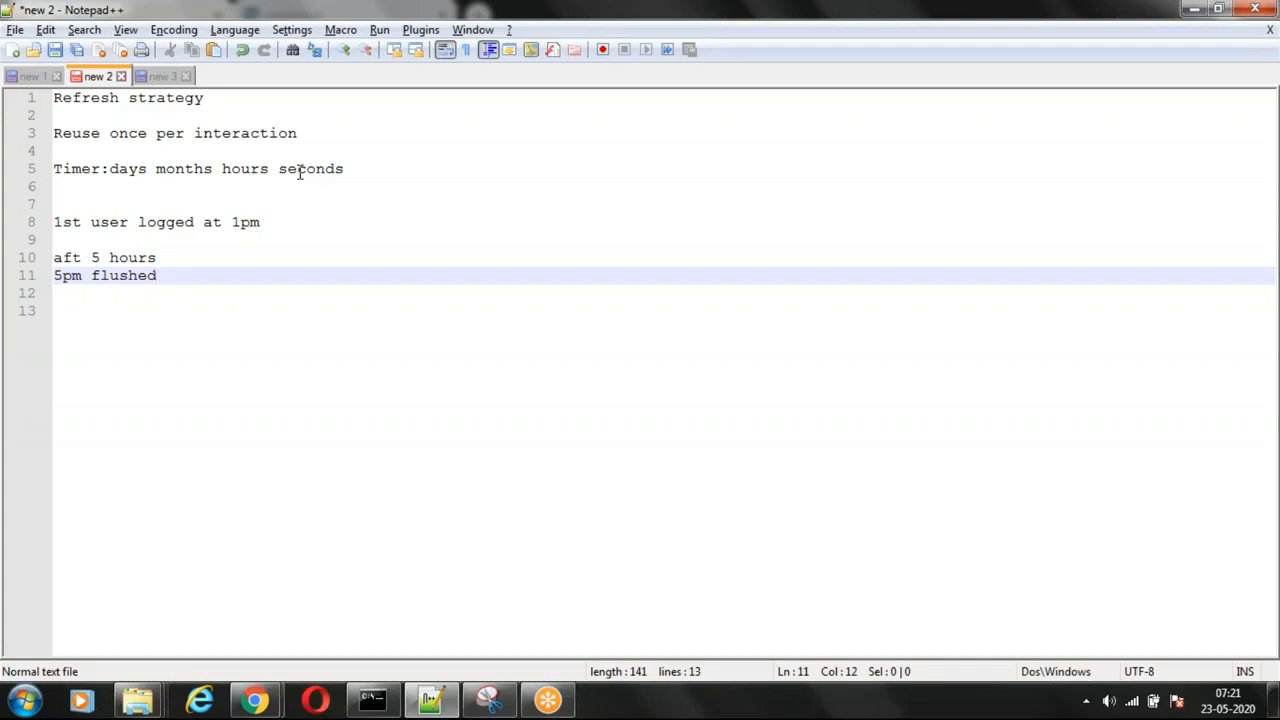
Step: Finish the timer example with the line "8pm recreated" after a blank line
key(Return)
key(Return)
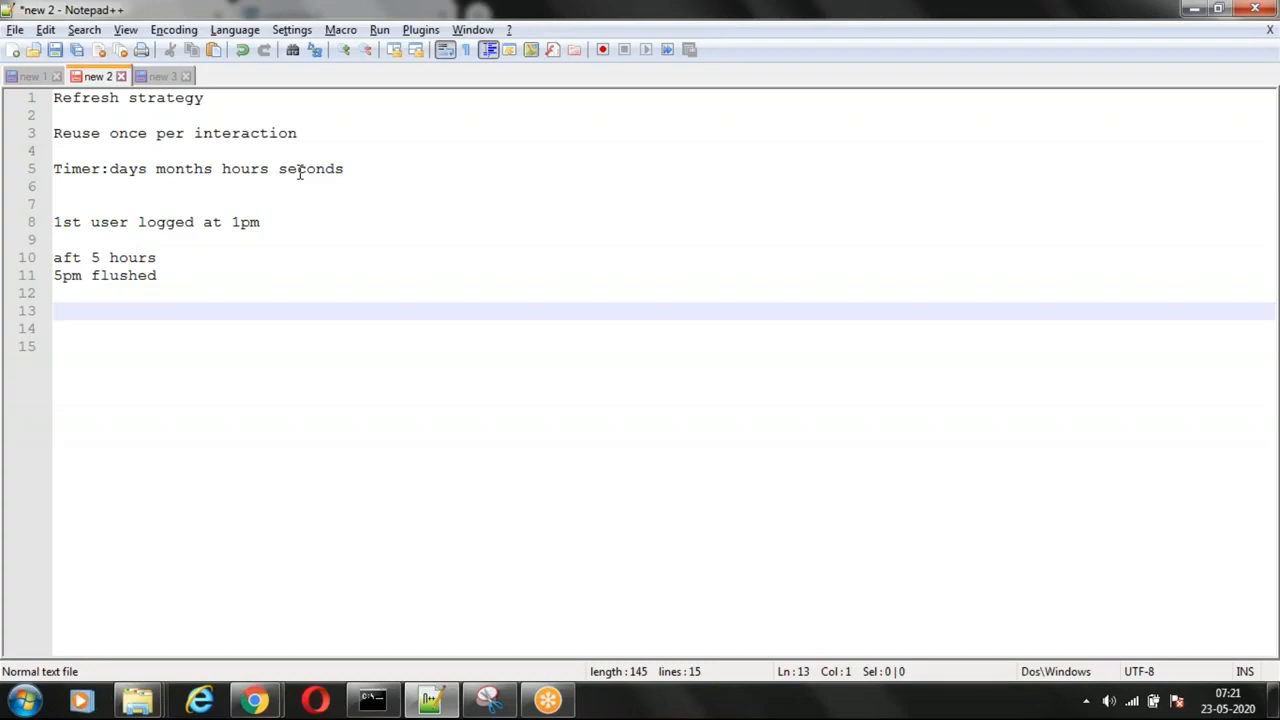
text(8pm)
text(recreated)
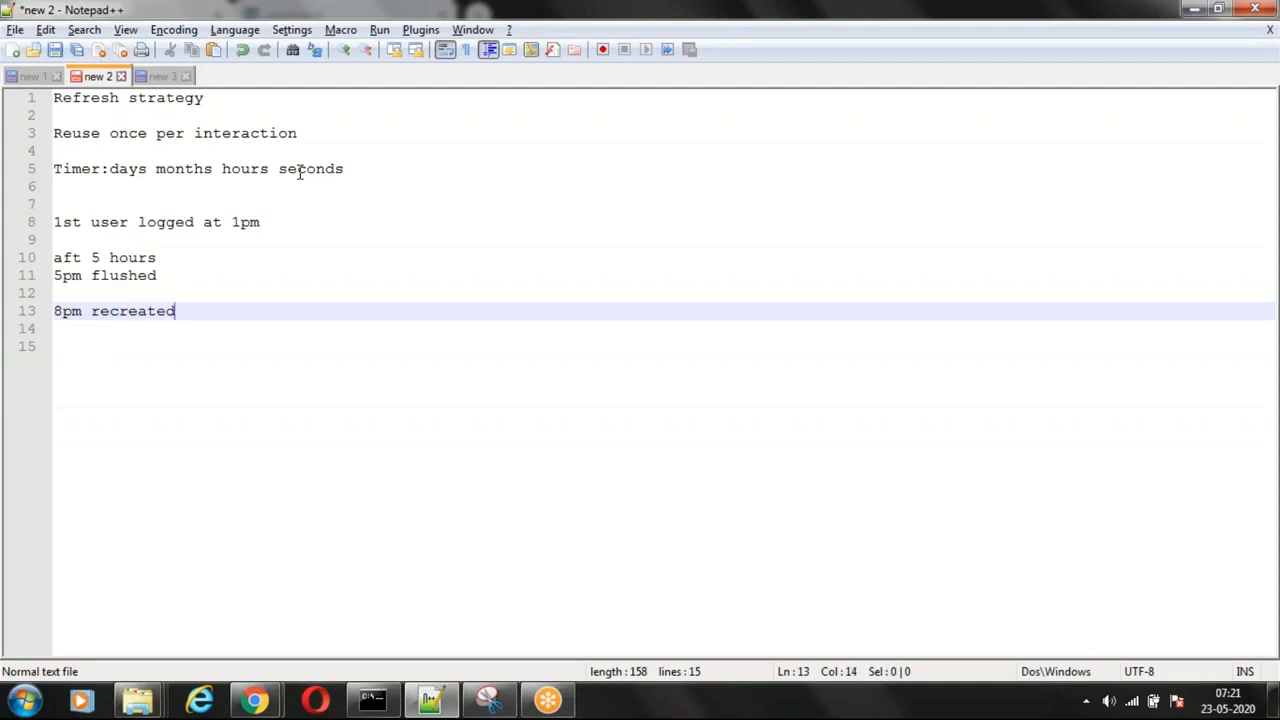
Step: Replace the whole timer example, from the first user's login to the recreation line, with the entry "when rule"
drag(185, 311, 57, 225)
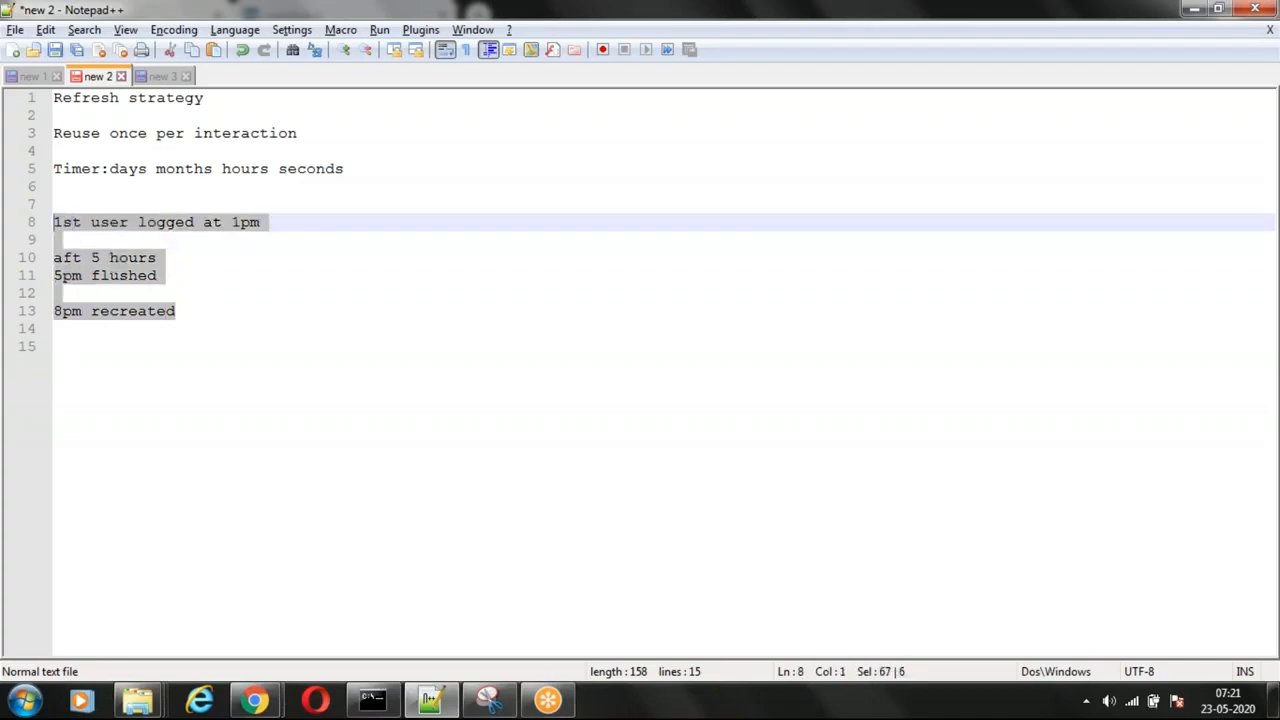
key(Delete)
text(wh)
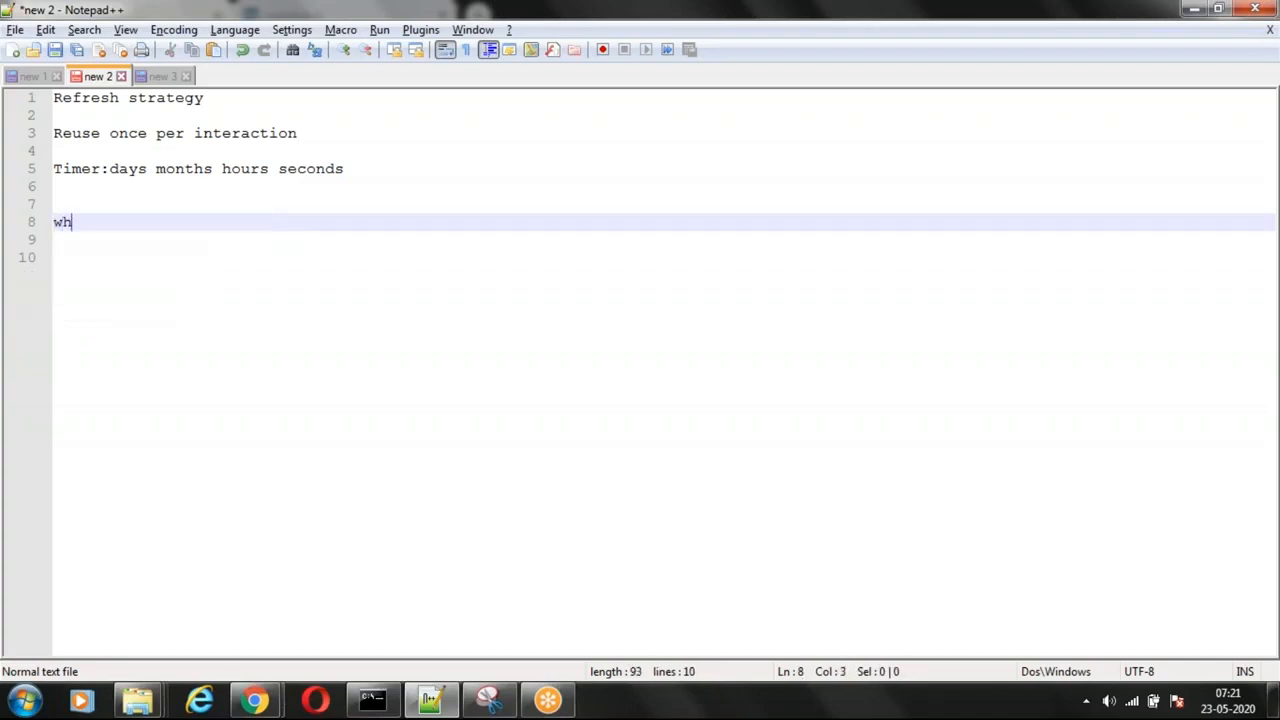
text(en rule)
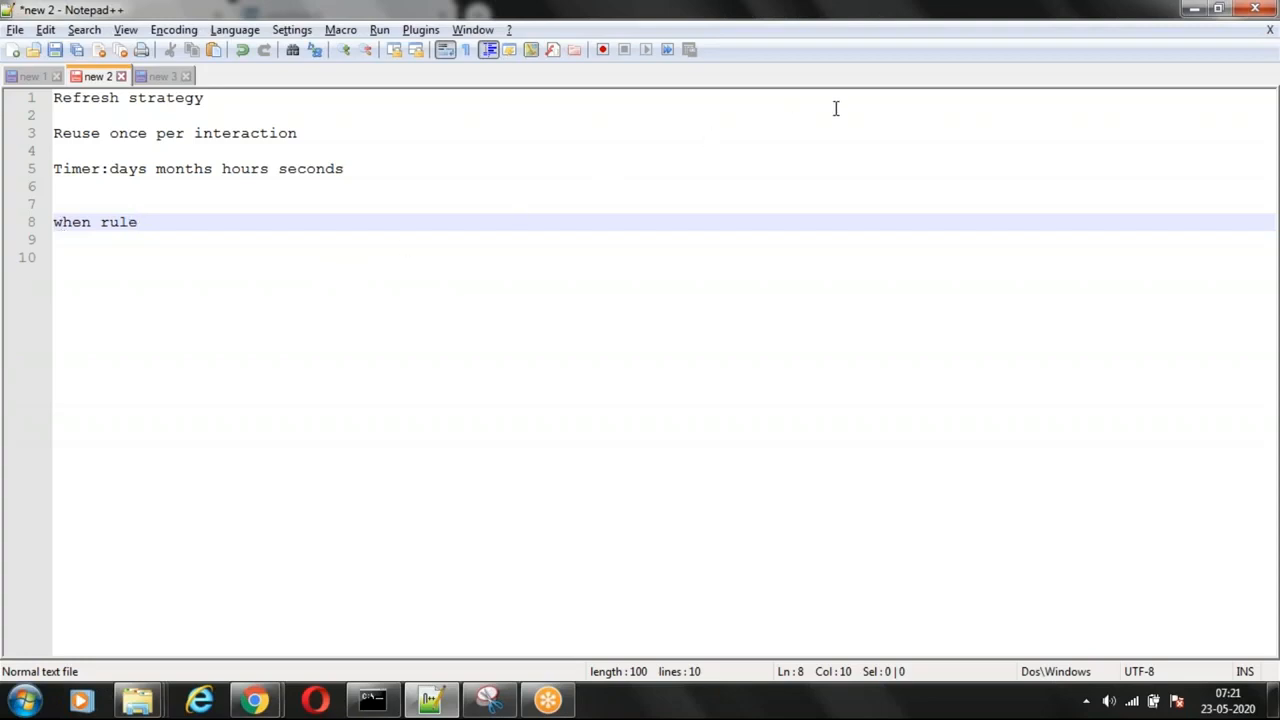
Step: Replace all the refresh strategy notes with the single line "manually flush the pages"
click(163, 235)
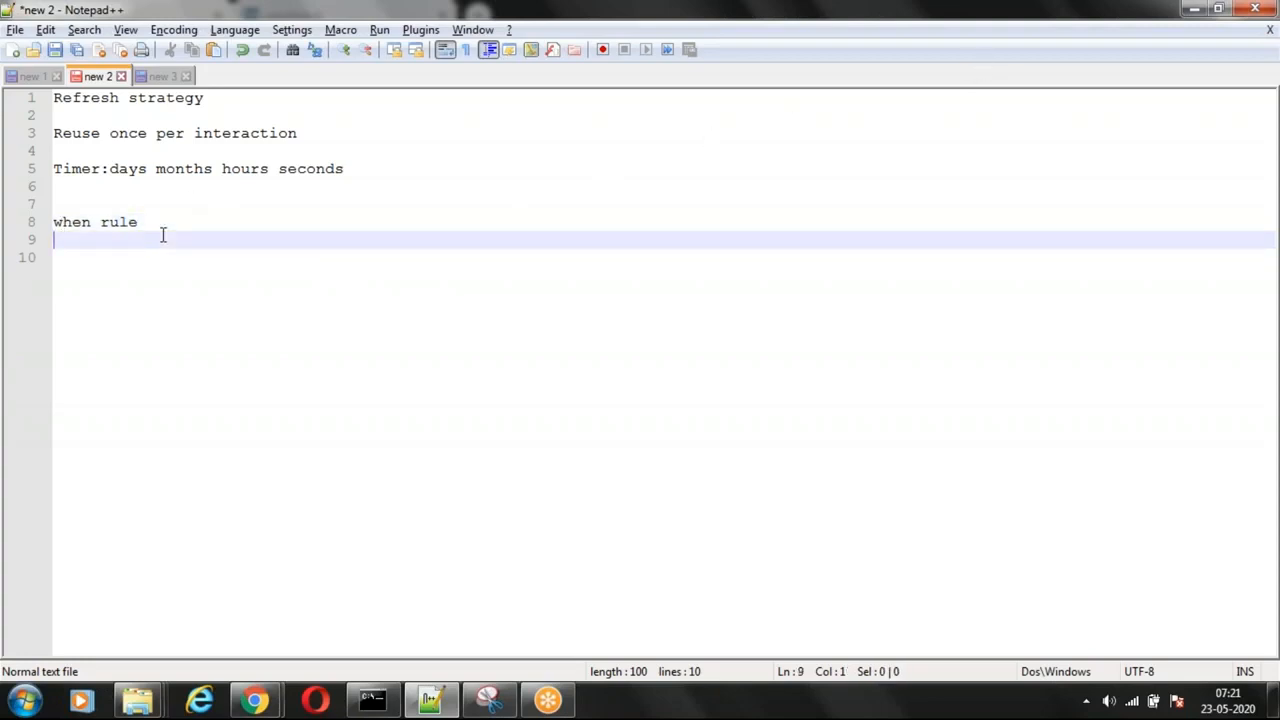
key(ctrl+a)
key(Delete)
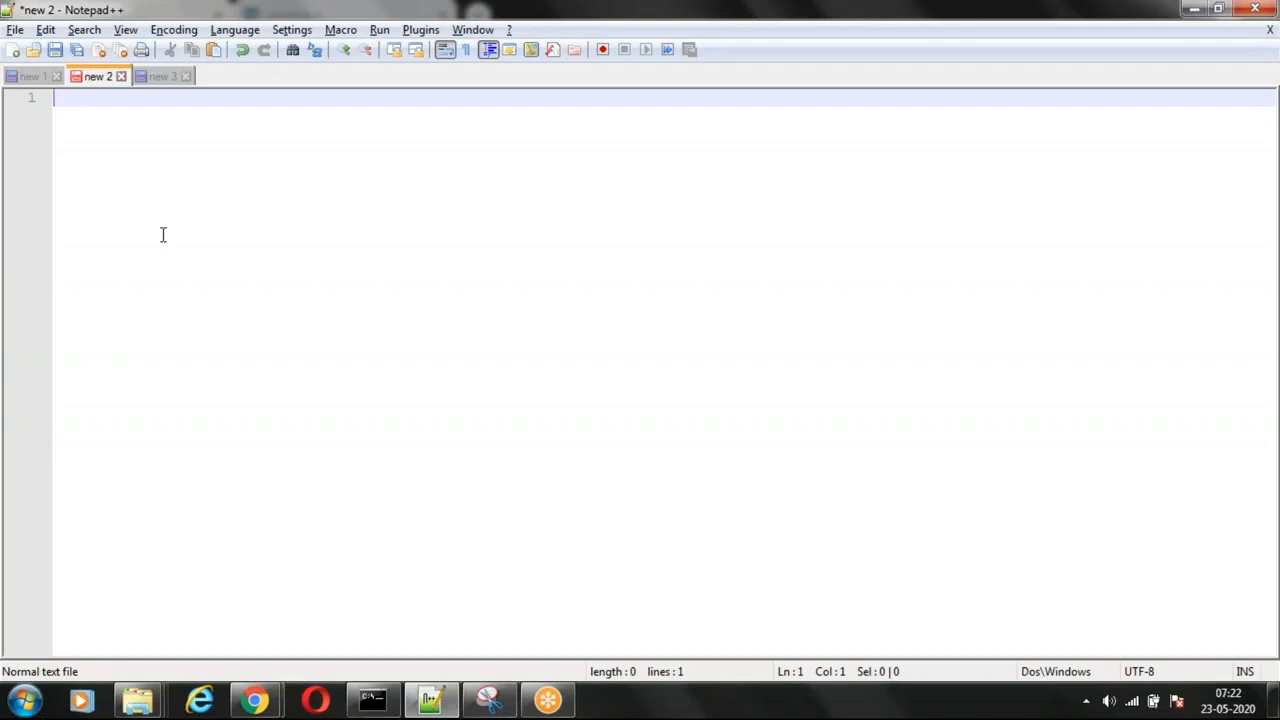
text(manually)
key(BackSpace)
text(lly flush the pages)
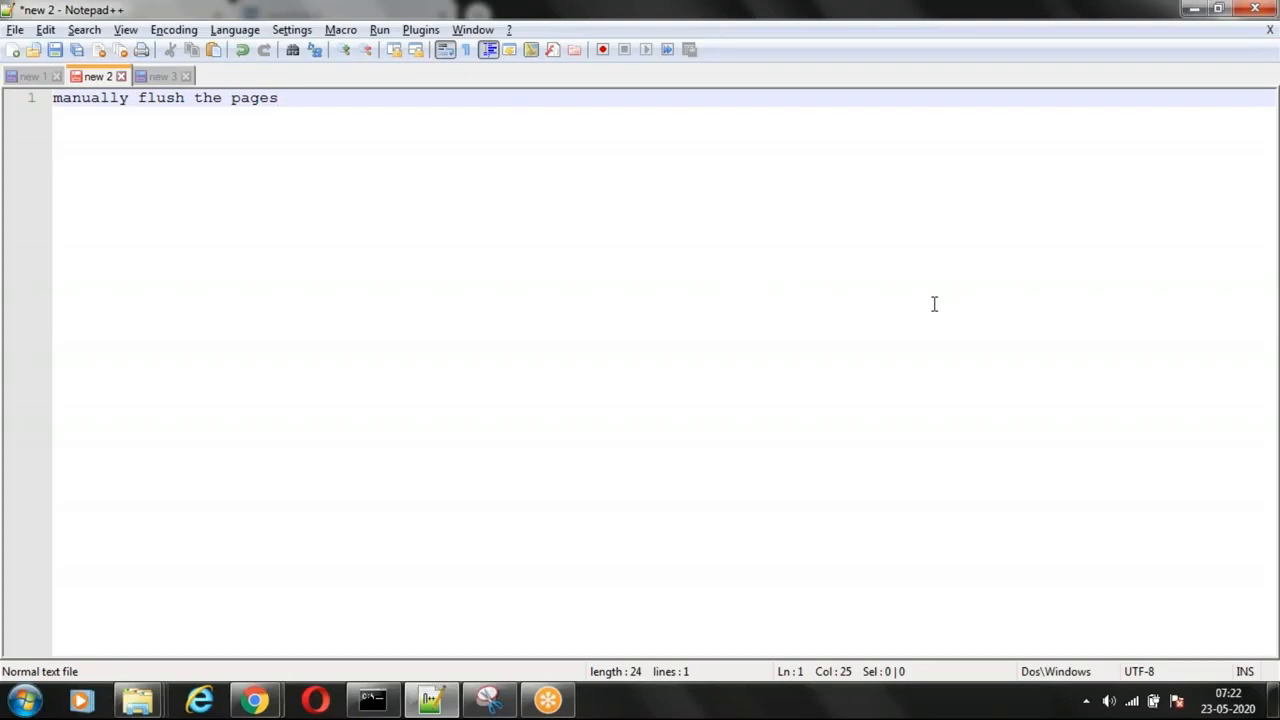
Step: Replace the manual flush note with "Page remove", and clear the document once it has been shown
key(ctrl+a)
key(BackSpace)
text(Page remove)
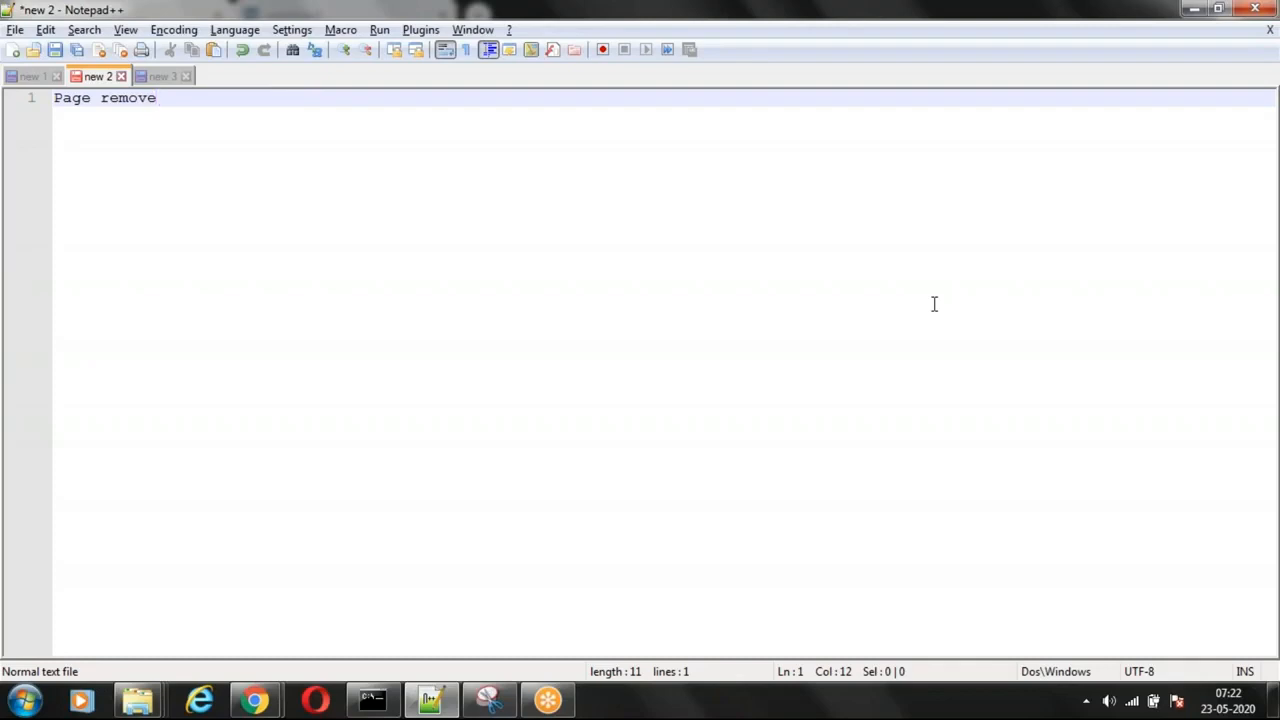
key(shift+Home)
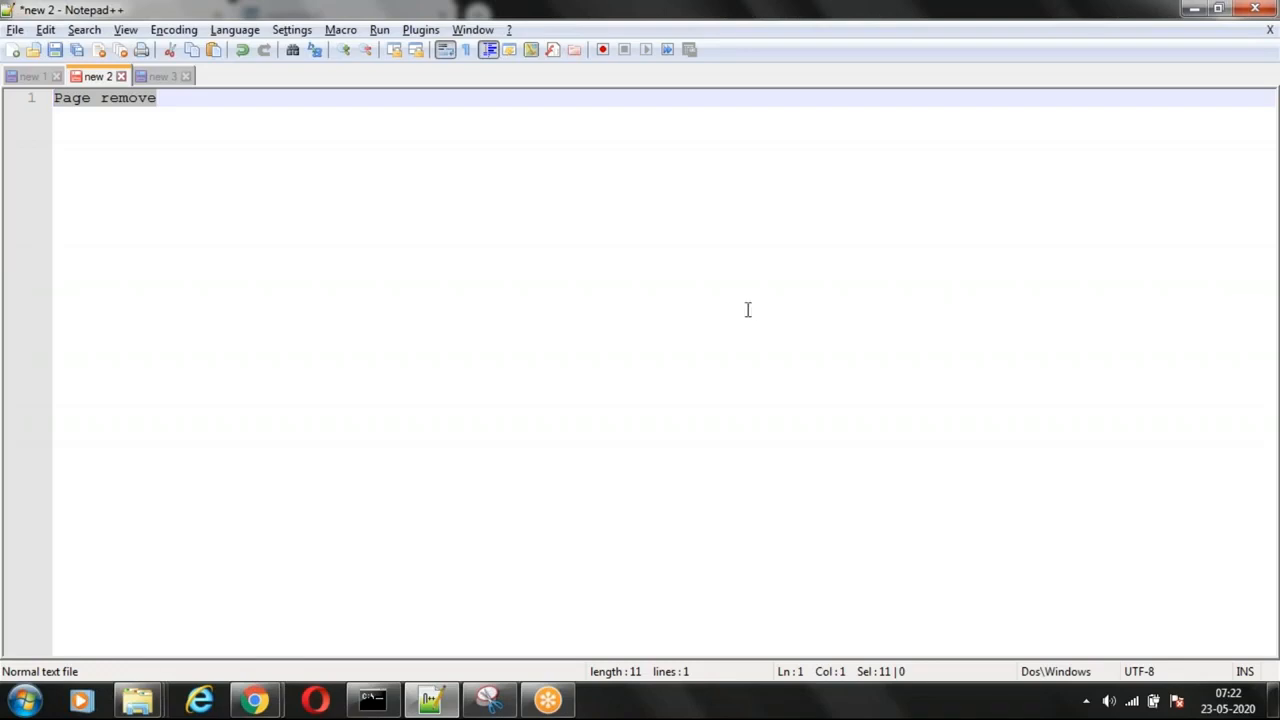
key(Delete)
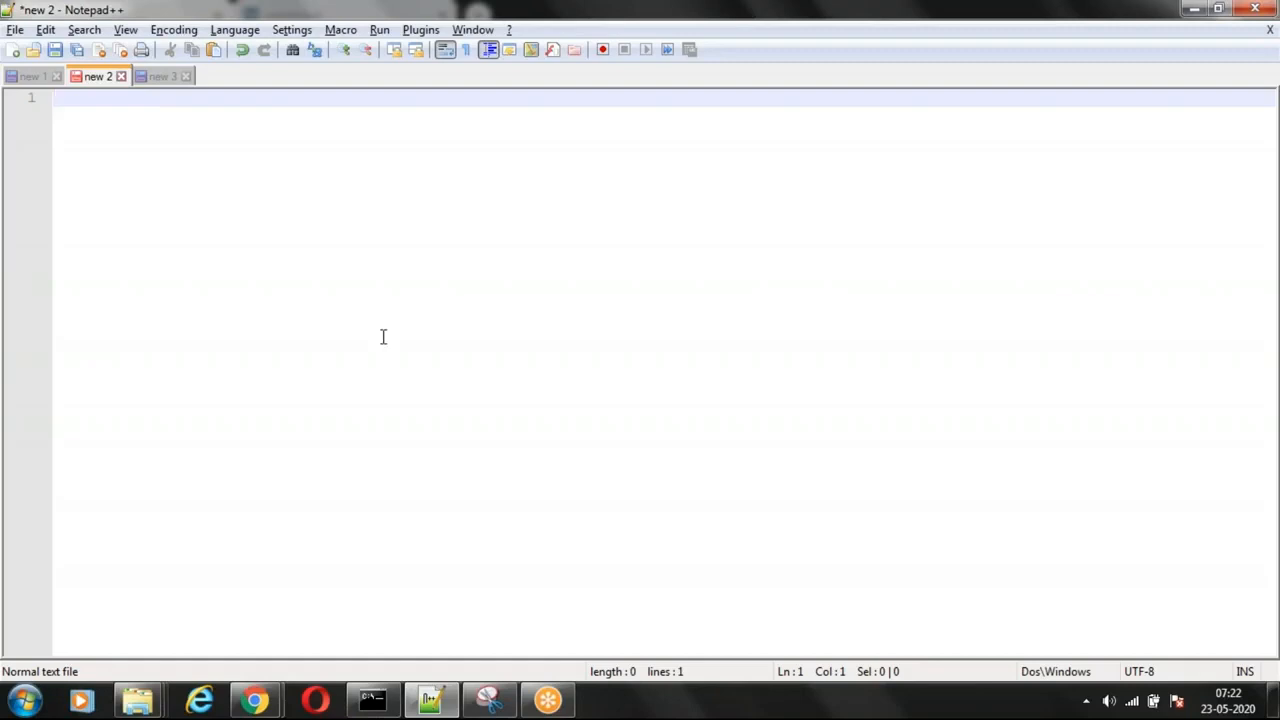
Step: Switch to Pega Dev Studio in Chrome and open the HSBC-Claims-Work class from the application's class list
mouse_move(258, 700)
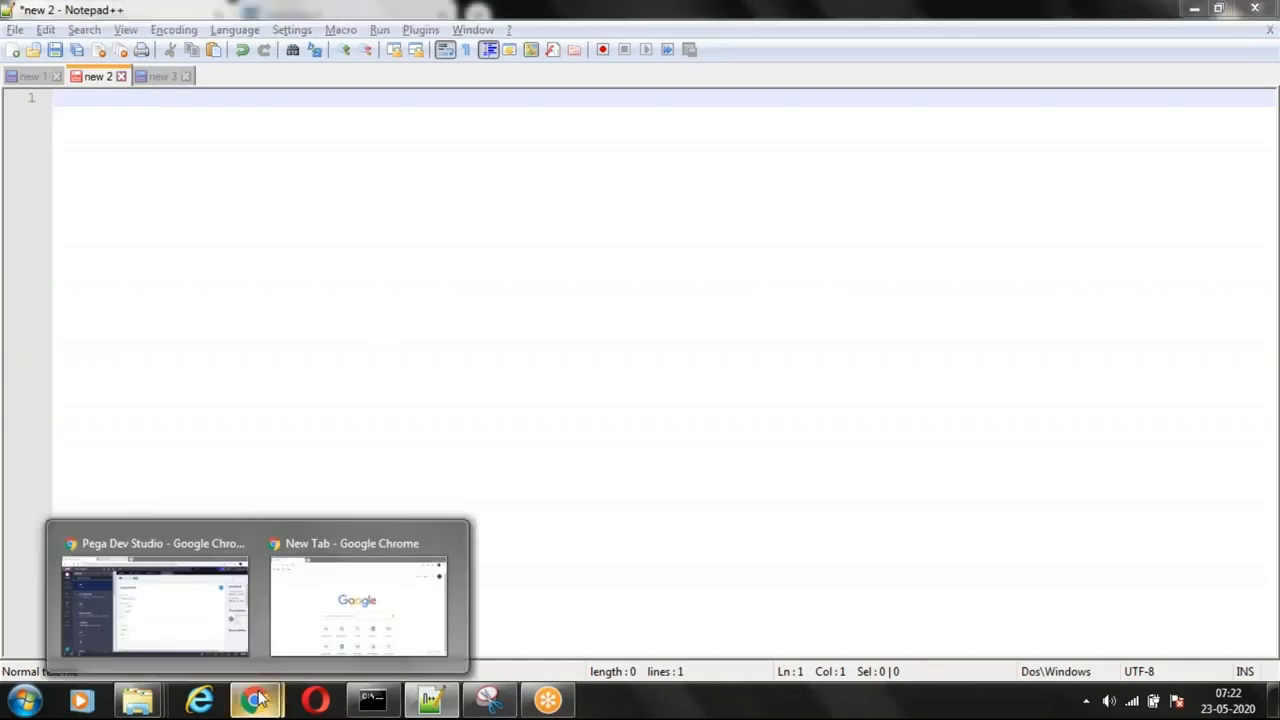
click(150, 610)
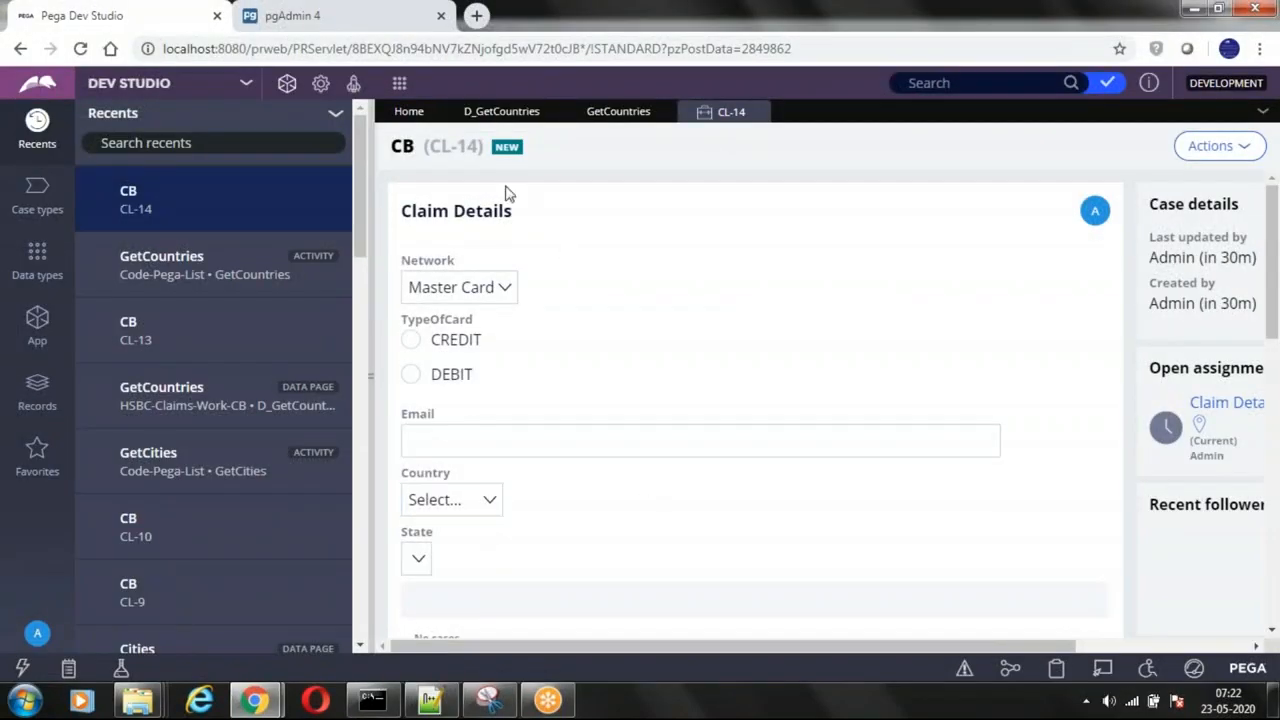
click(27, 318)
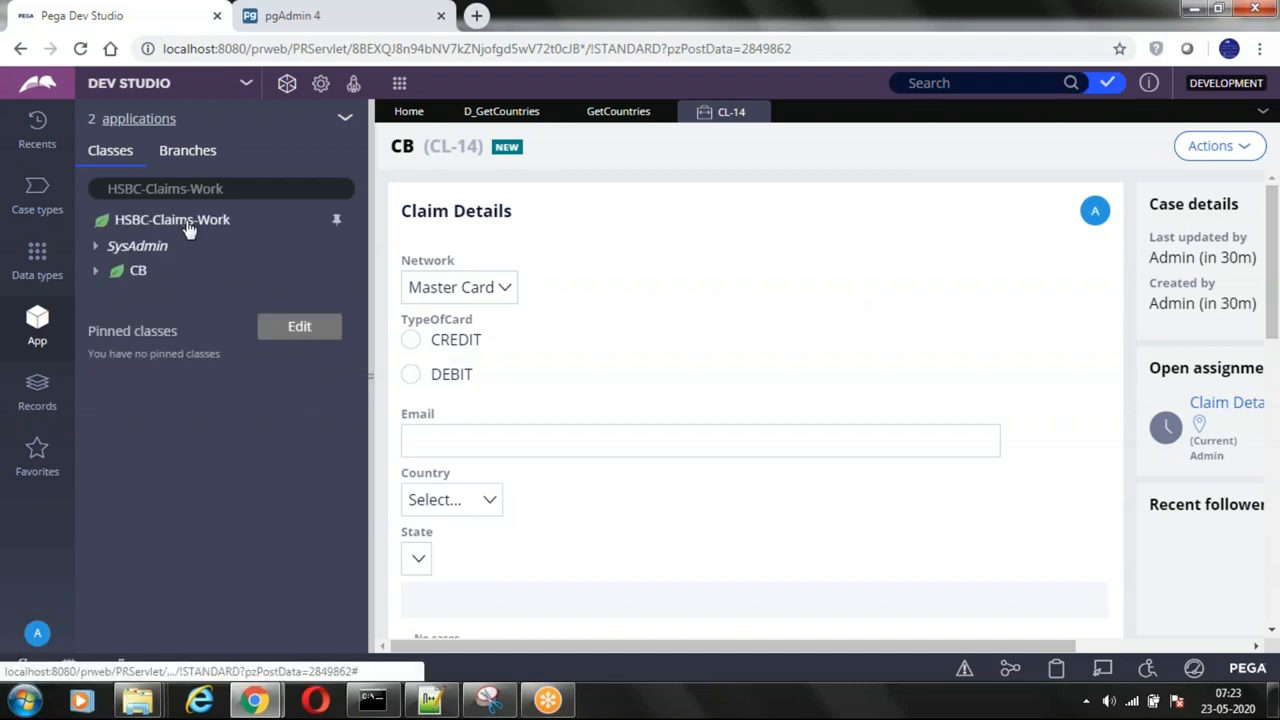
click(189, 229)
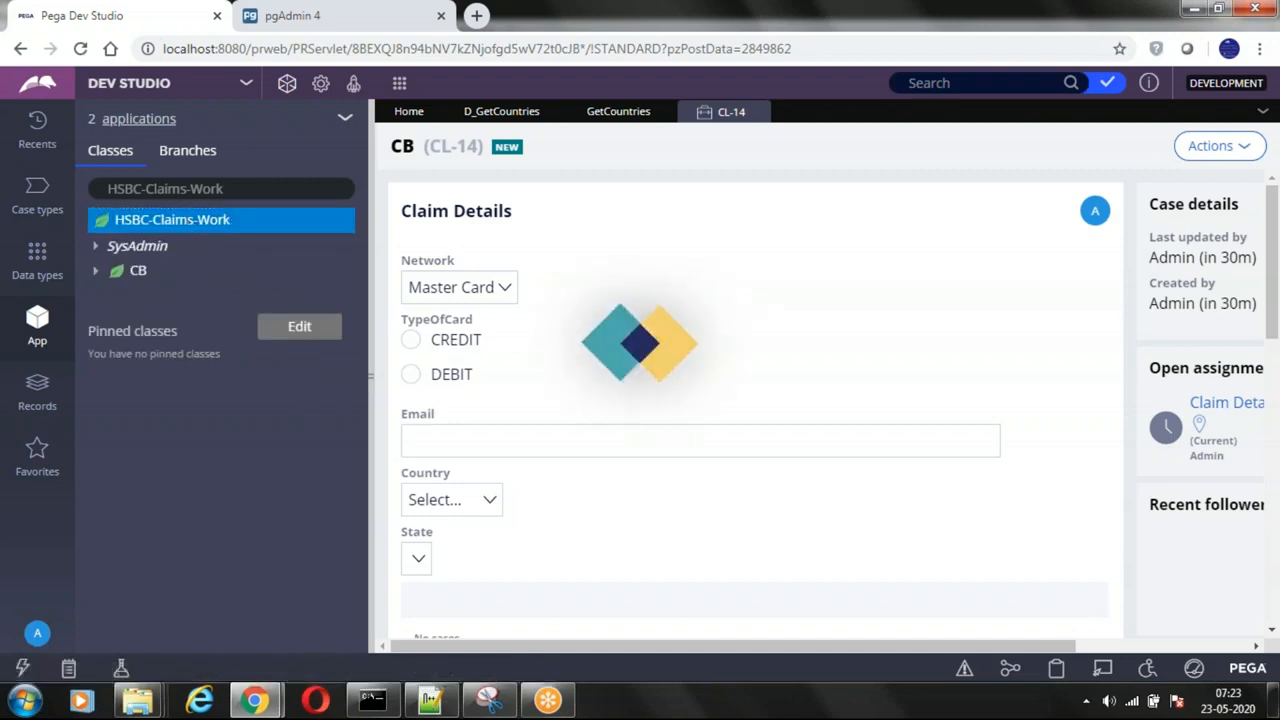
Step: Start creating a new data page in the HSBC-Claims-Work class and collapse the explorer beside the form
right_click(189, 225)
mouse_move(189, 247)
mouse_move(344, 283)
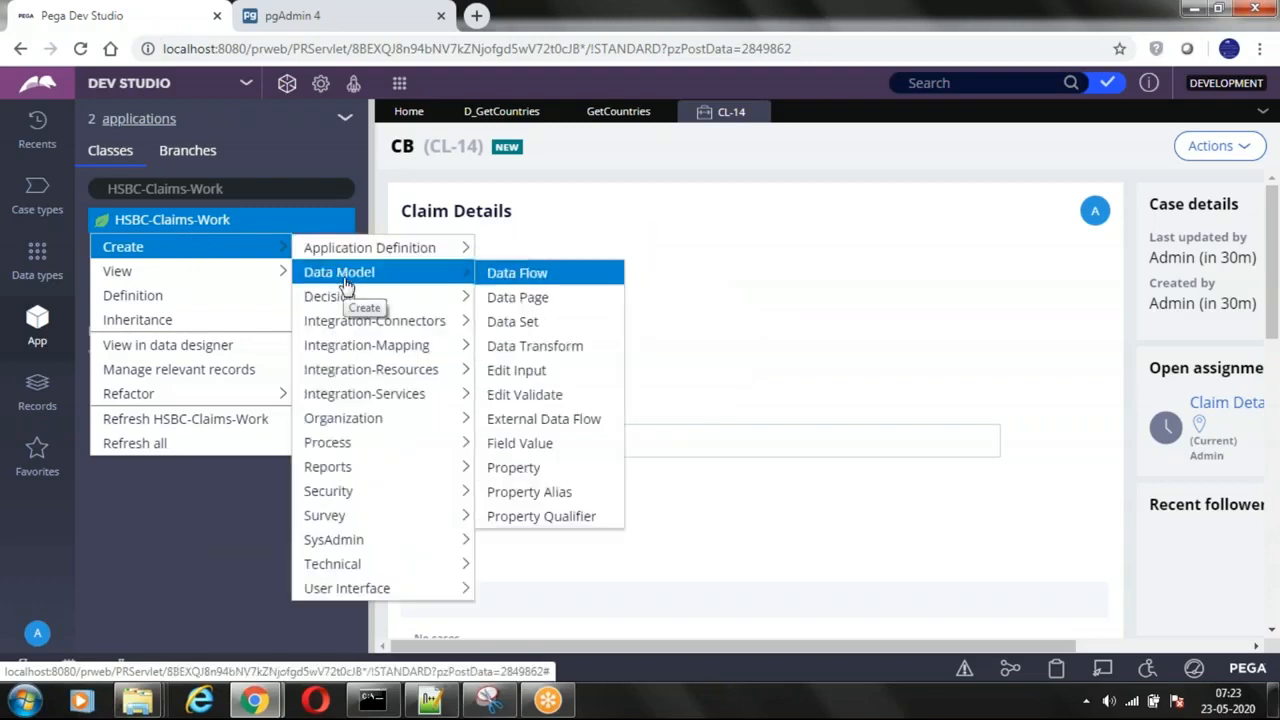
click(506, 292)
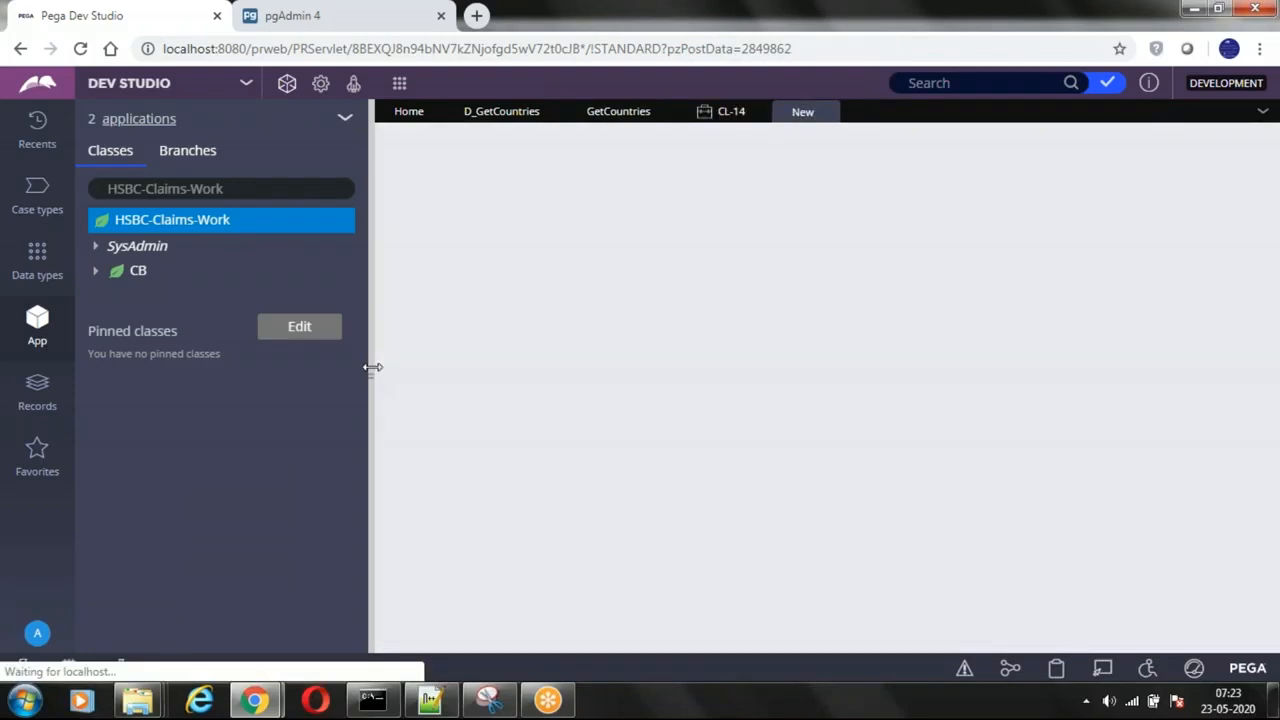
click(372, 367)
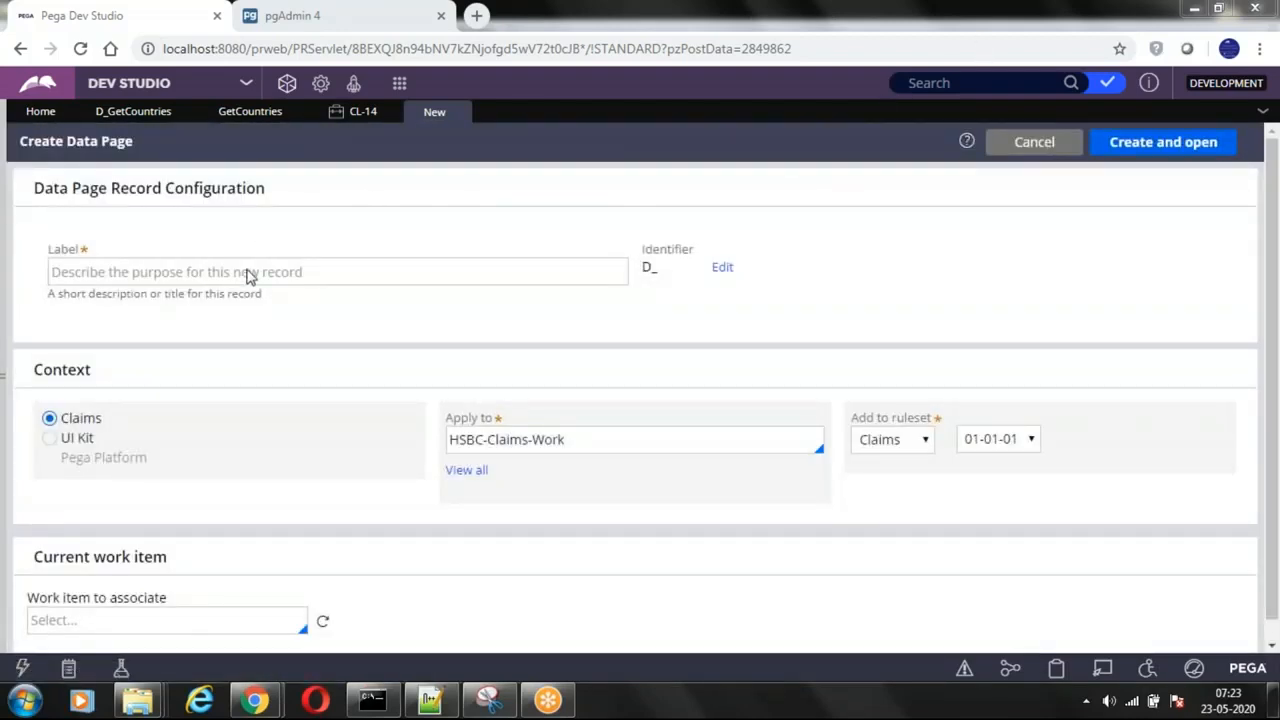
Step: Label the new data page "GetCountries" and check the identifier's D_ prefix and full name
double_click(647, 267)
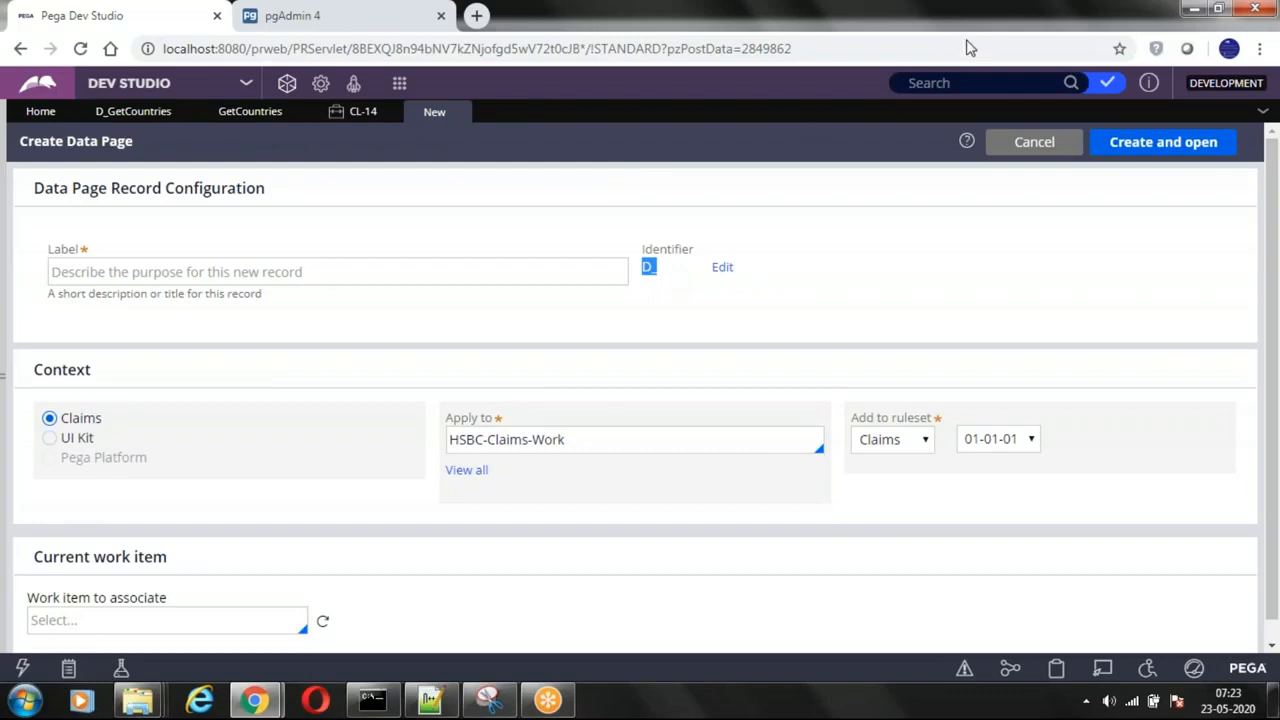
click(174, 281)
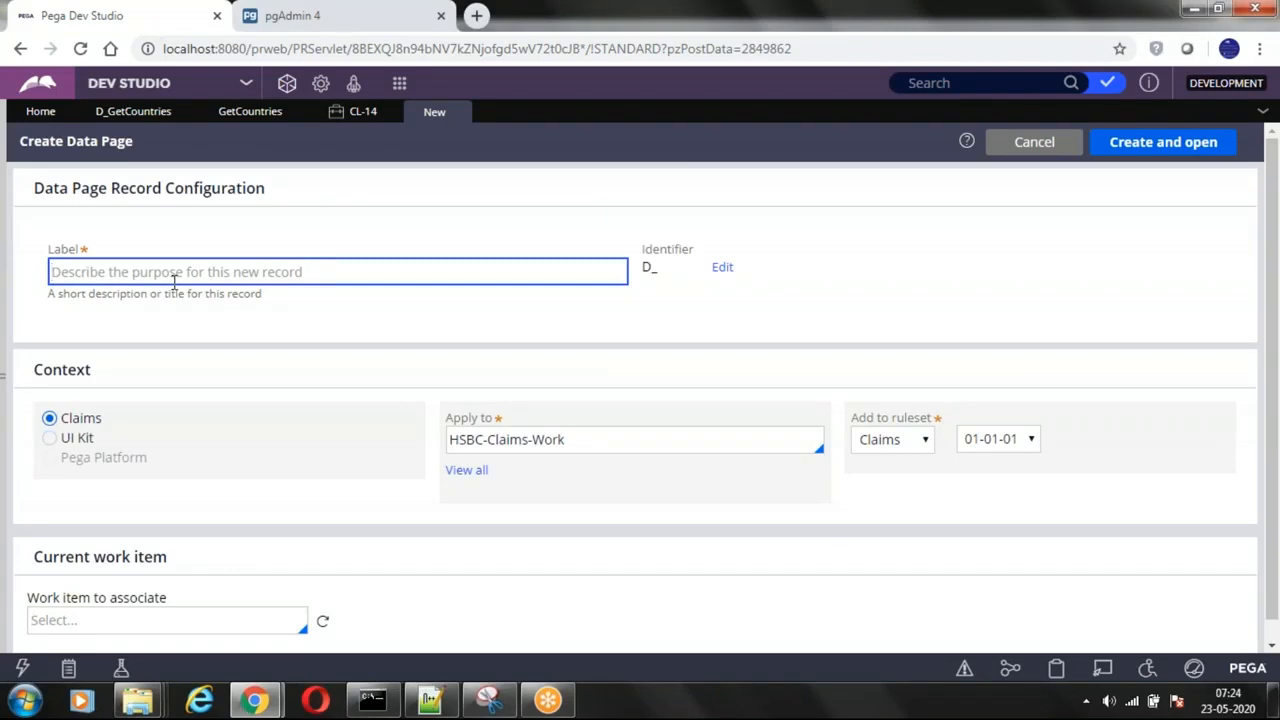
text(GetC)
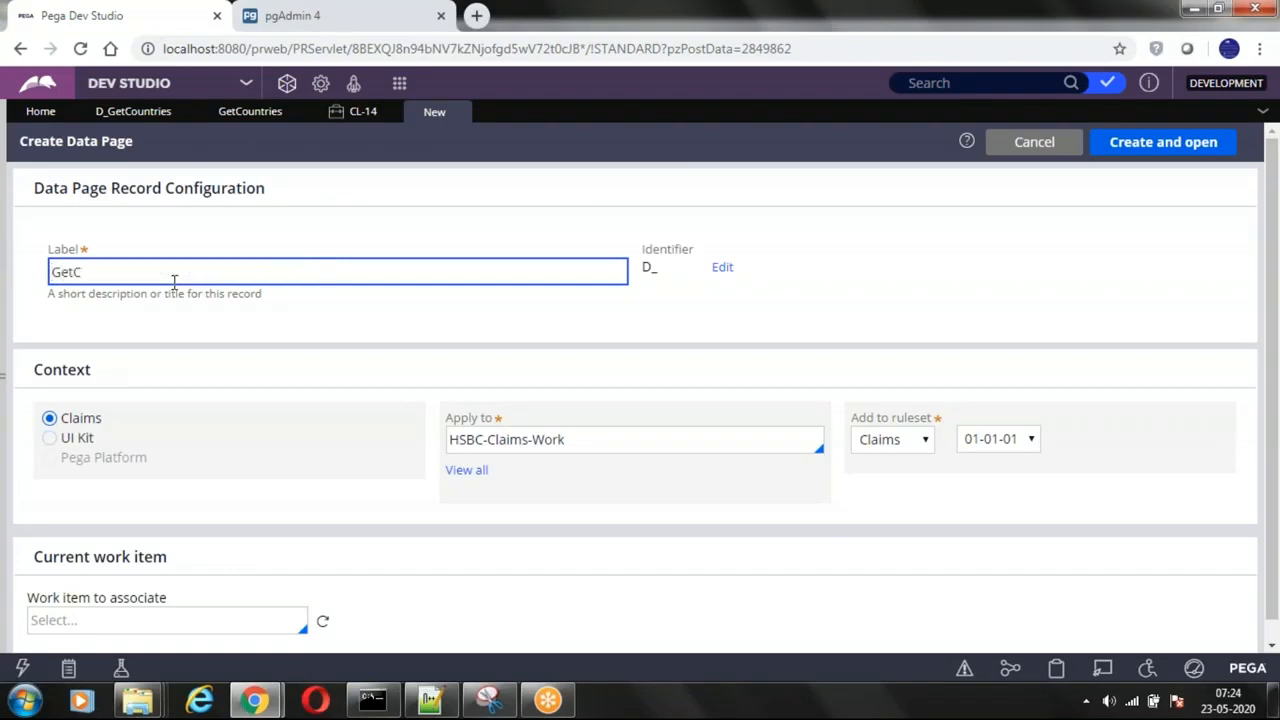
text(ountries)
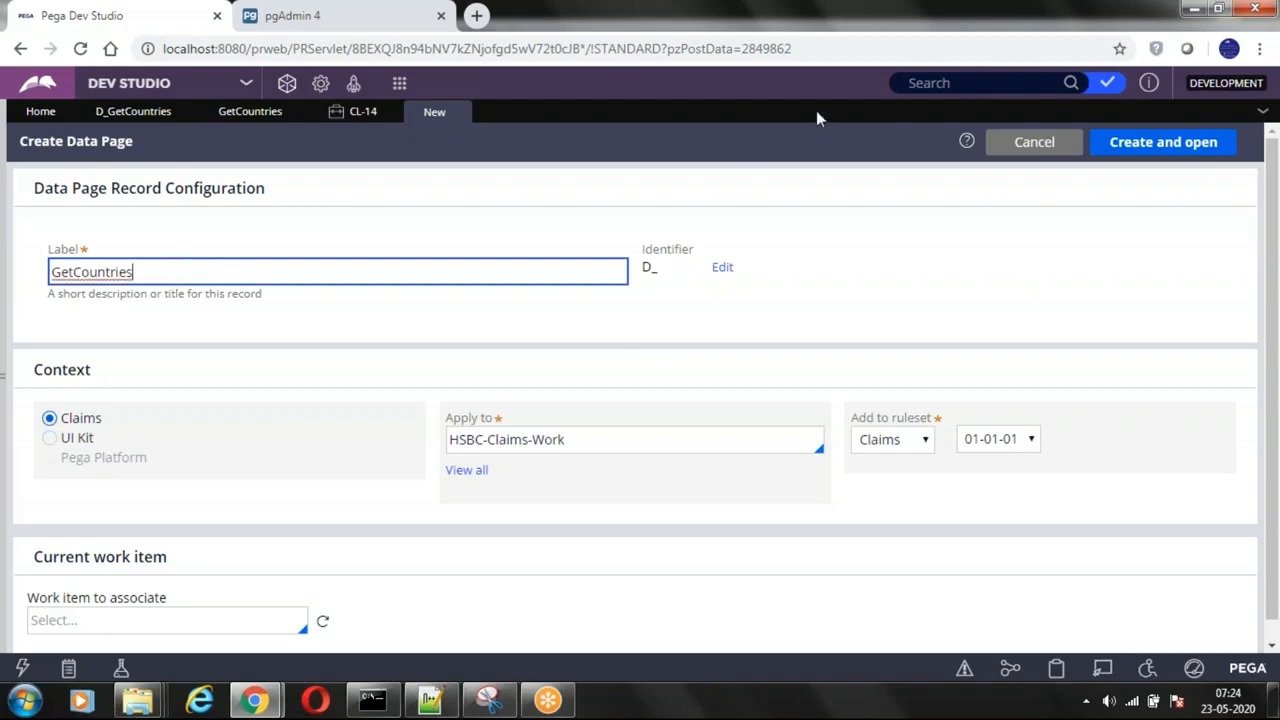
click(974, 30)
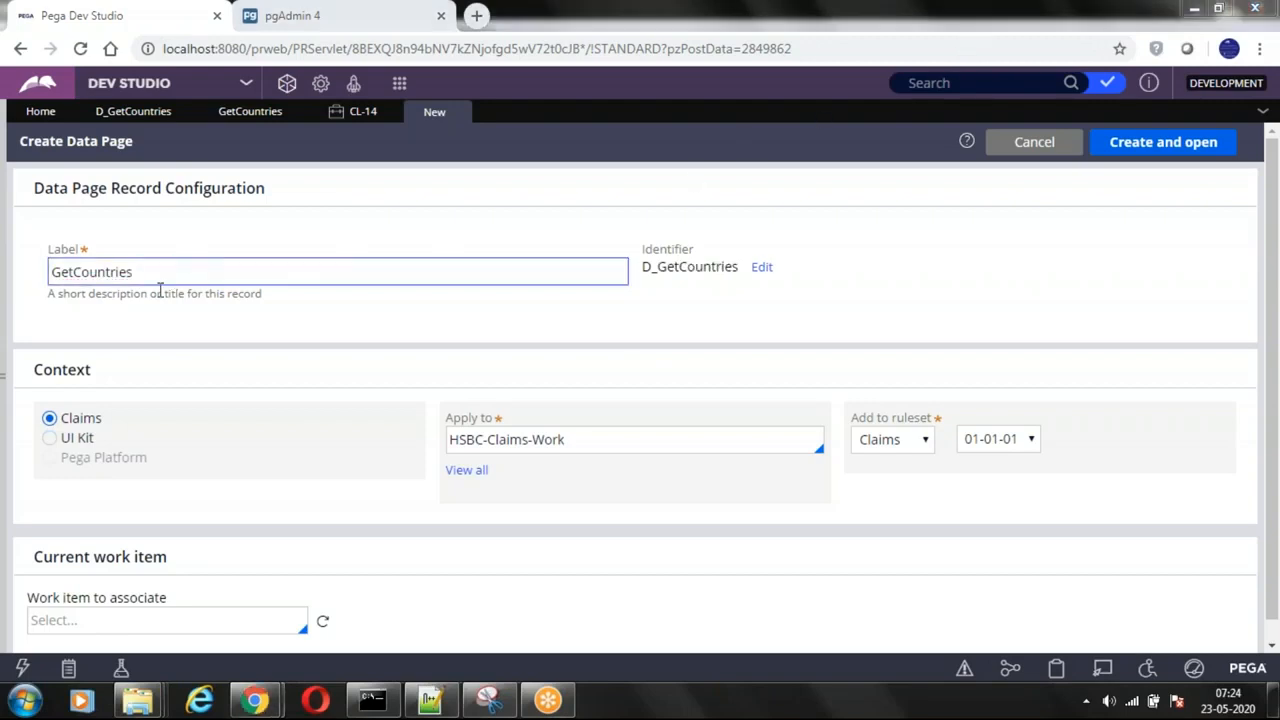
click(149, 275)
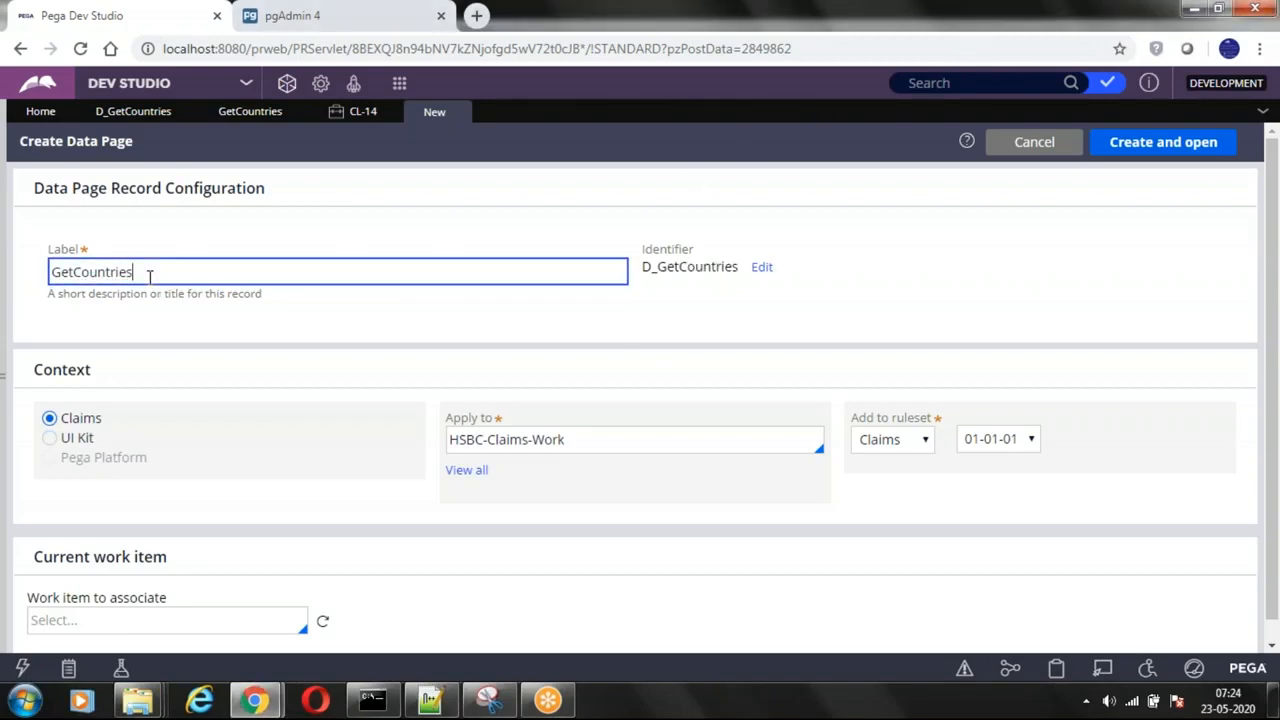
double_click(177, 272)
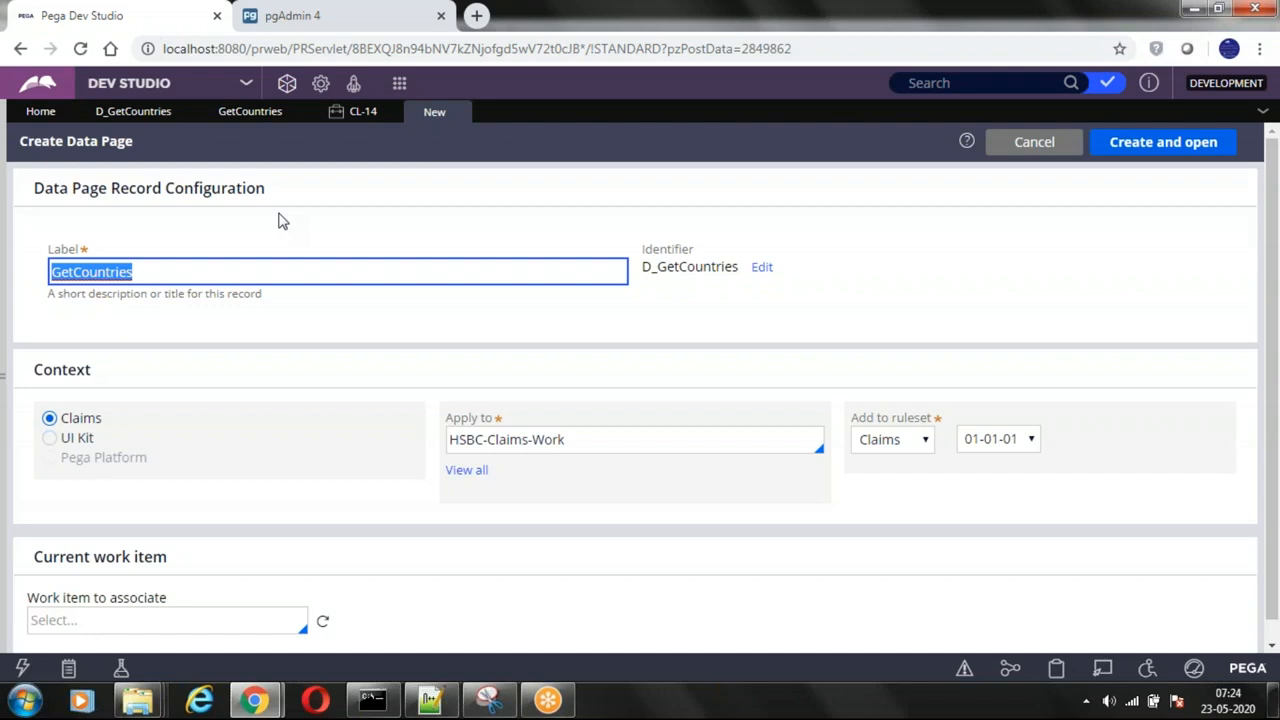
drag(643, 272, 744, 276)
click(695, 328)
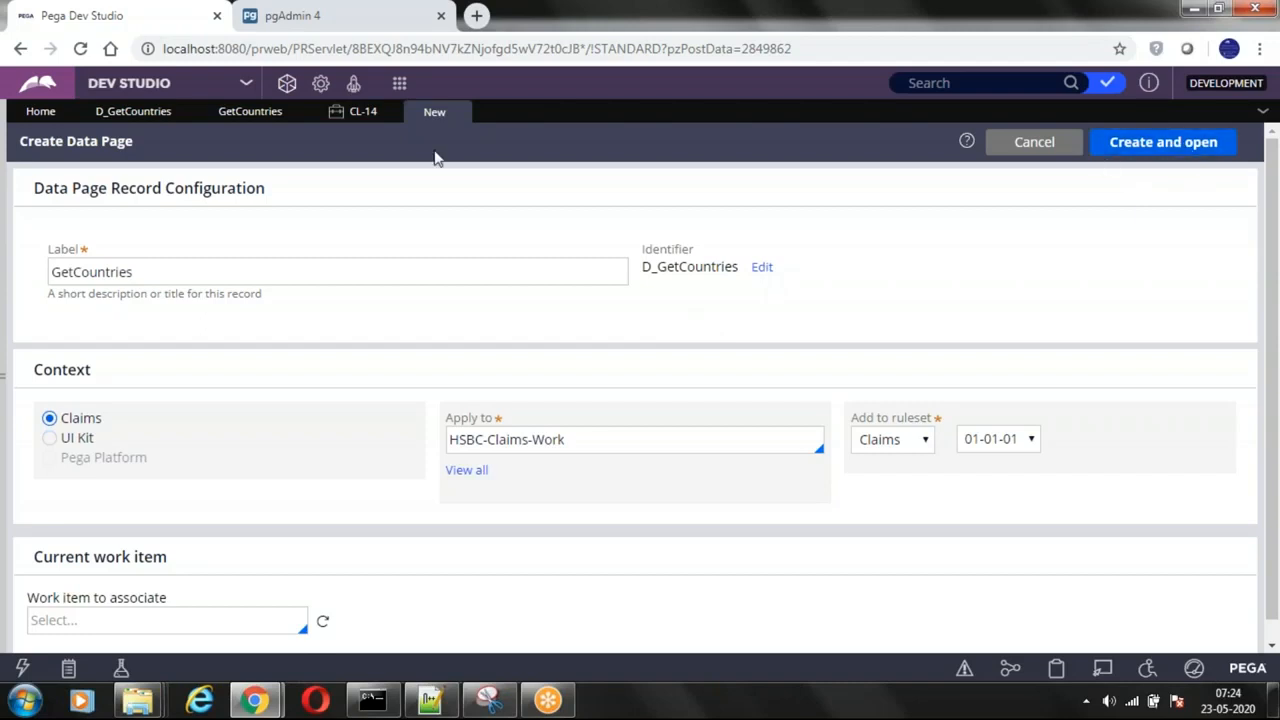
Step: Open the existing D_GetCountries data page and choose List as its structure
click(117, 115)
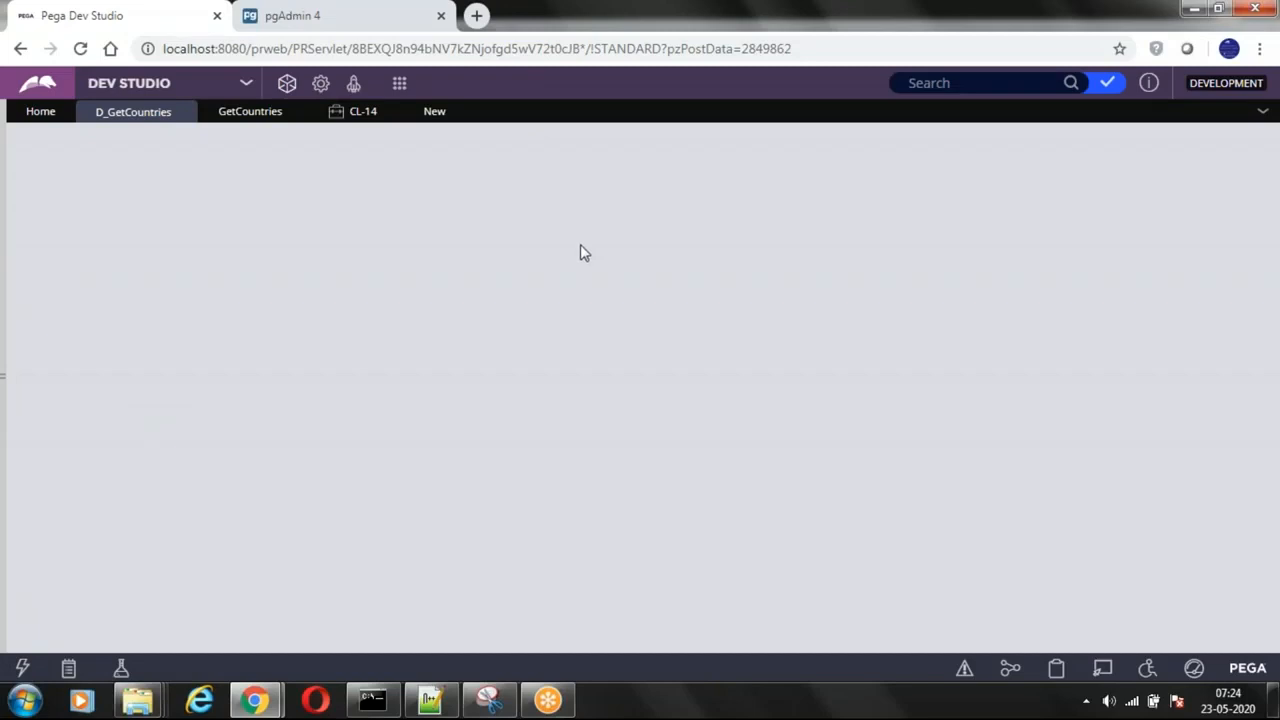
click(458, 116)
click(462, 160)
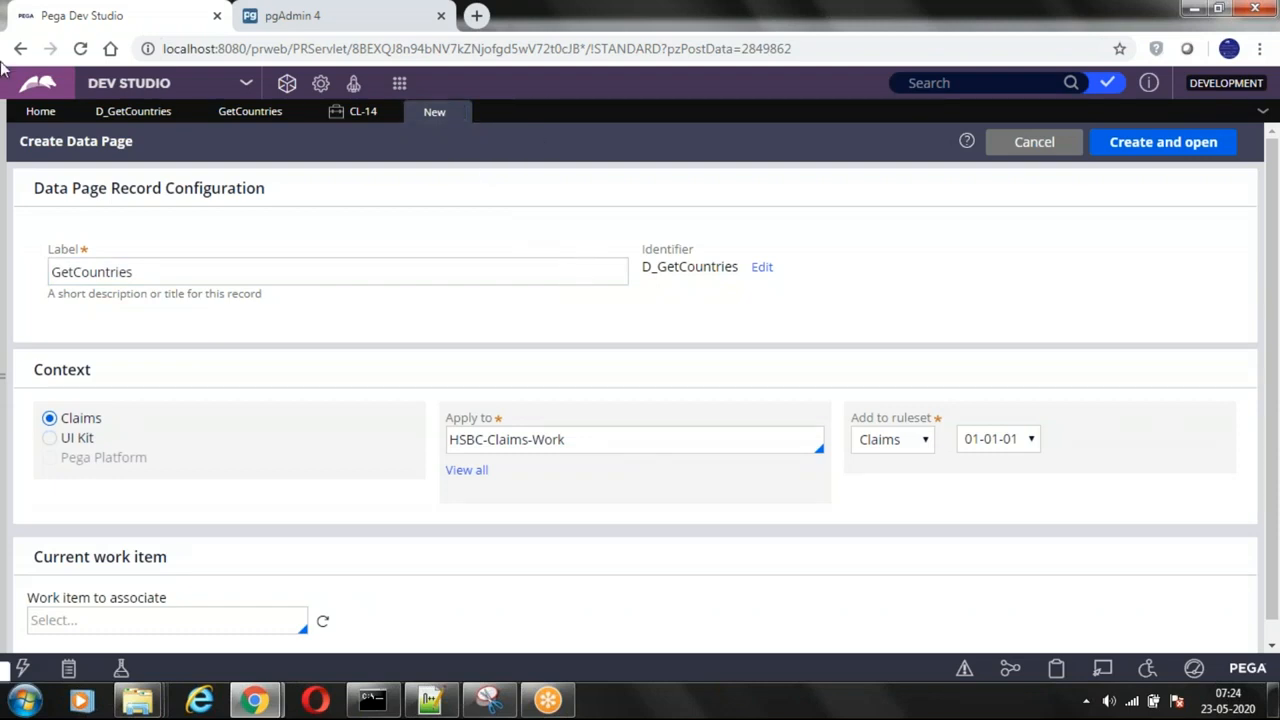
click(122, 113)
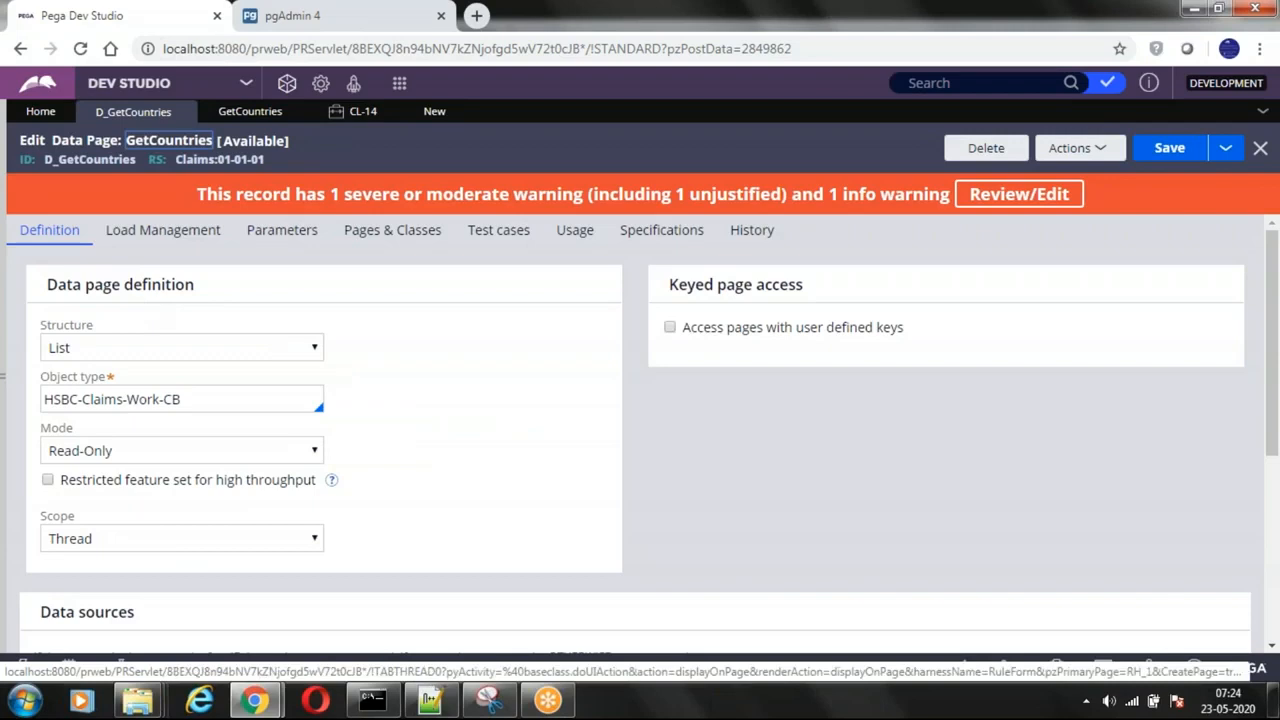
click(210, 345)
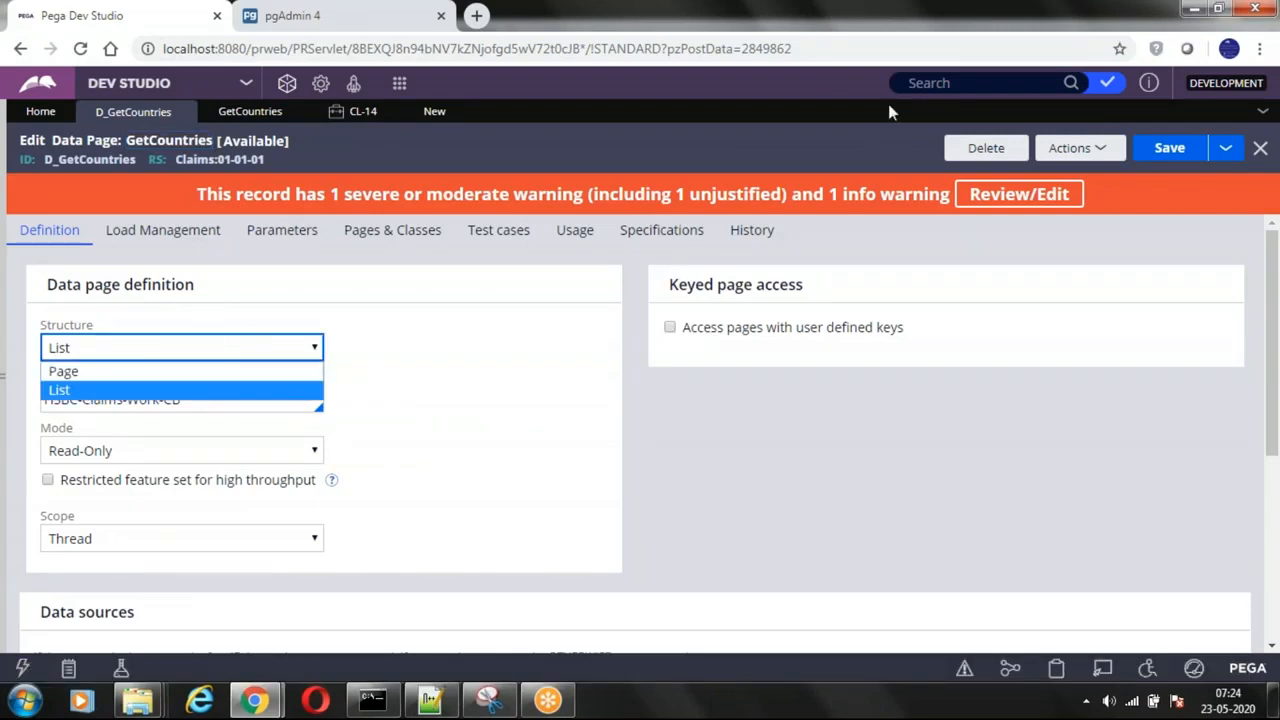
click(980, 28)
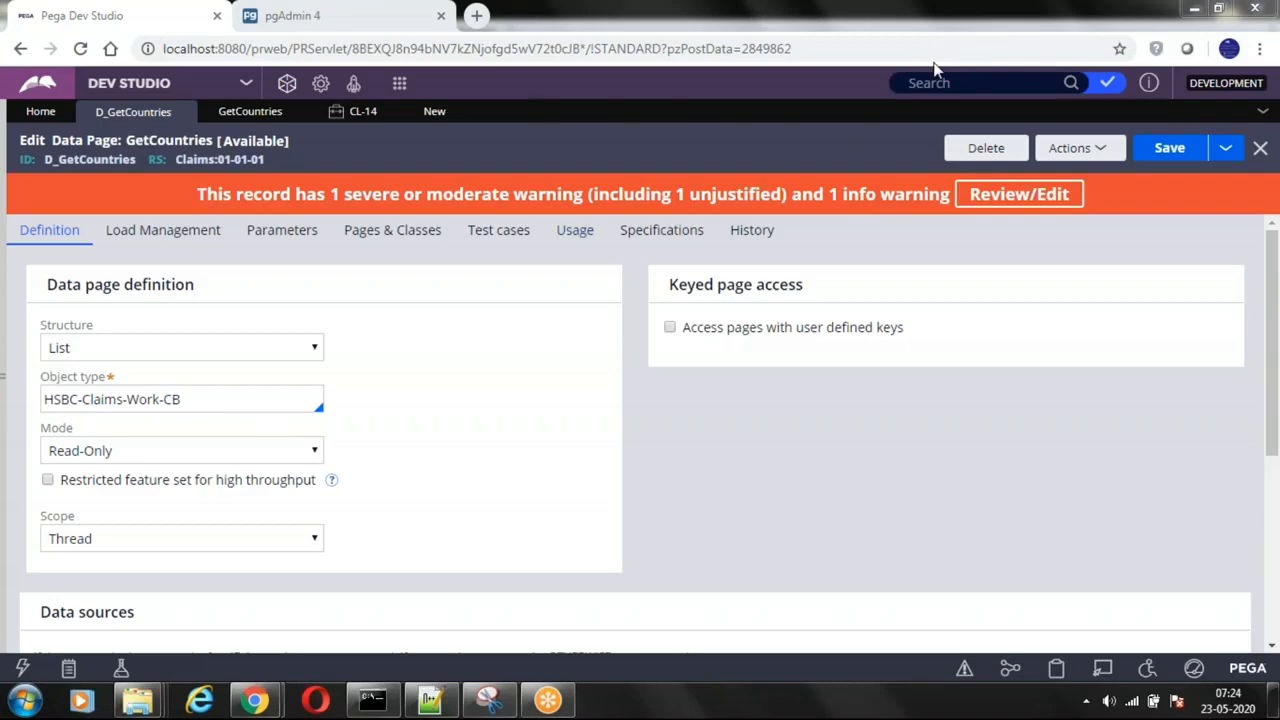
click(120, 348)
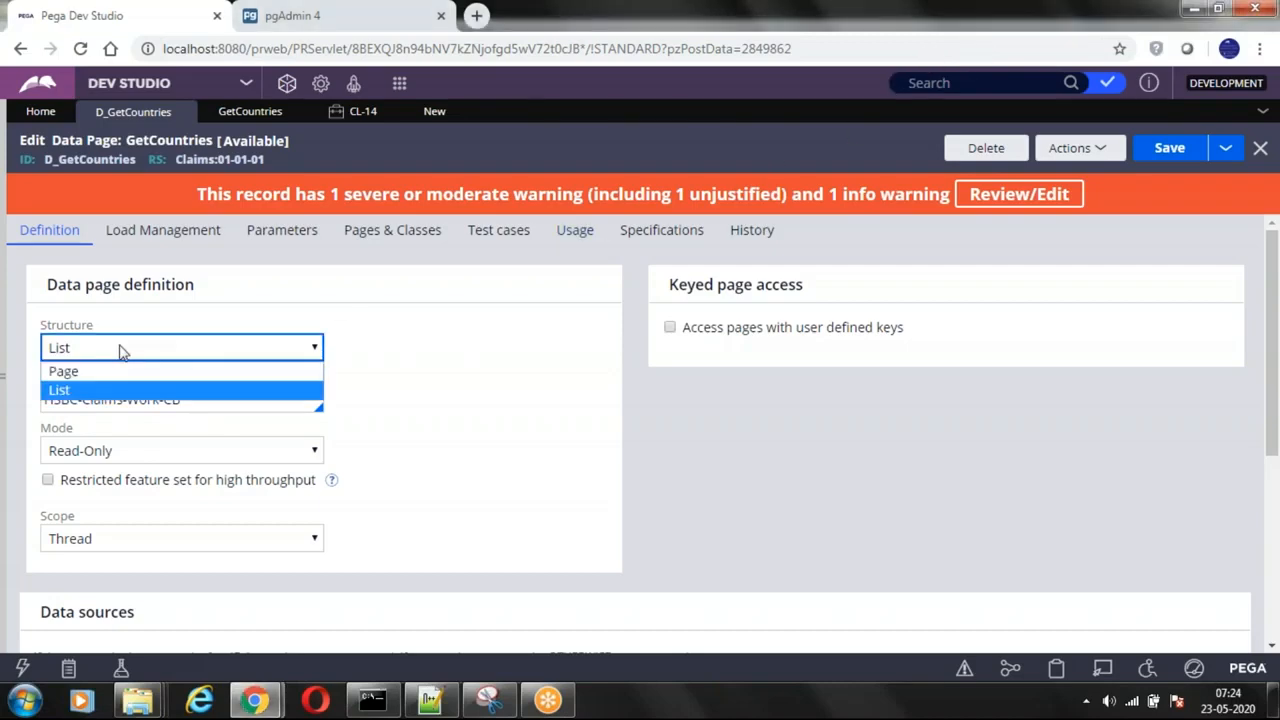
click(84, 392)
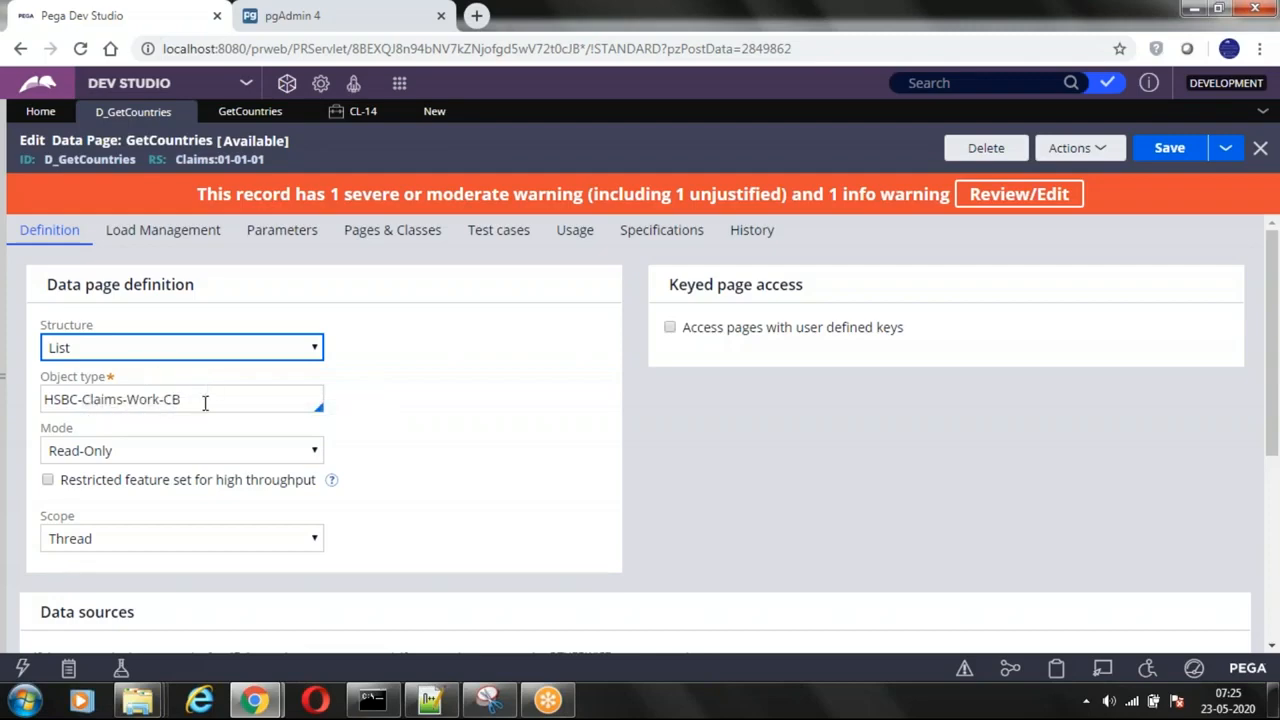
Step: Examine the object type, the data source and the available modes in the D_GetCountries definition
drag(194, 400, 18, 407)
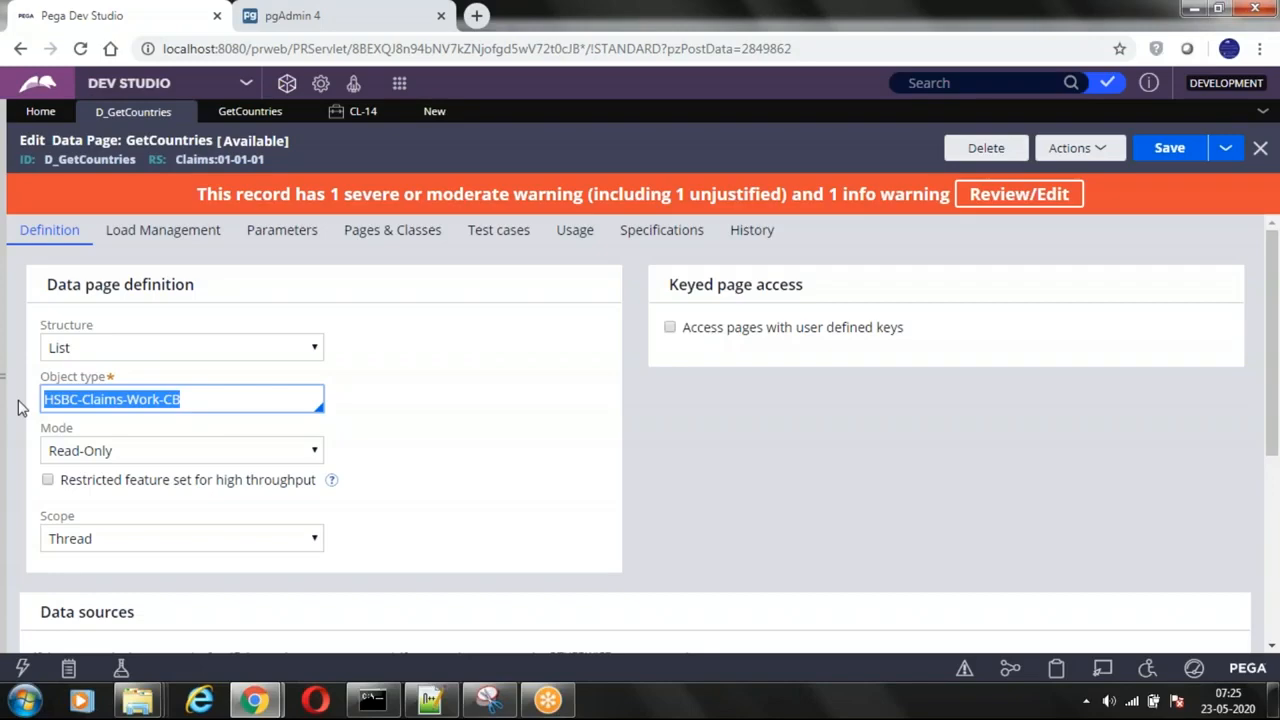
scroll(232, 406, down, 3)
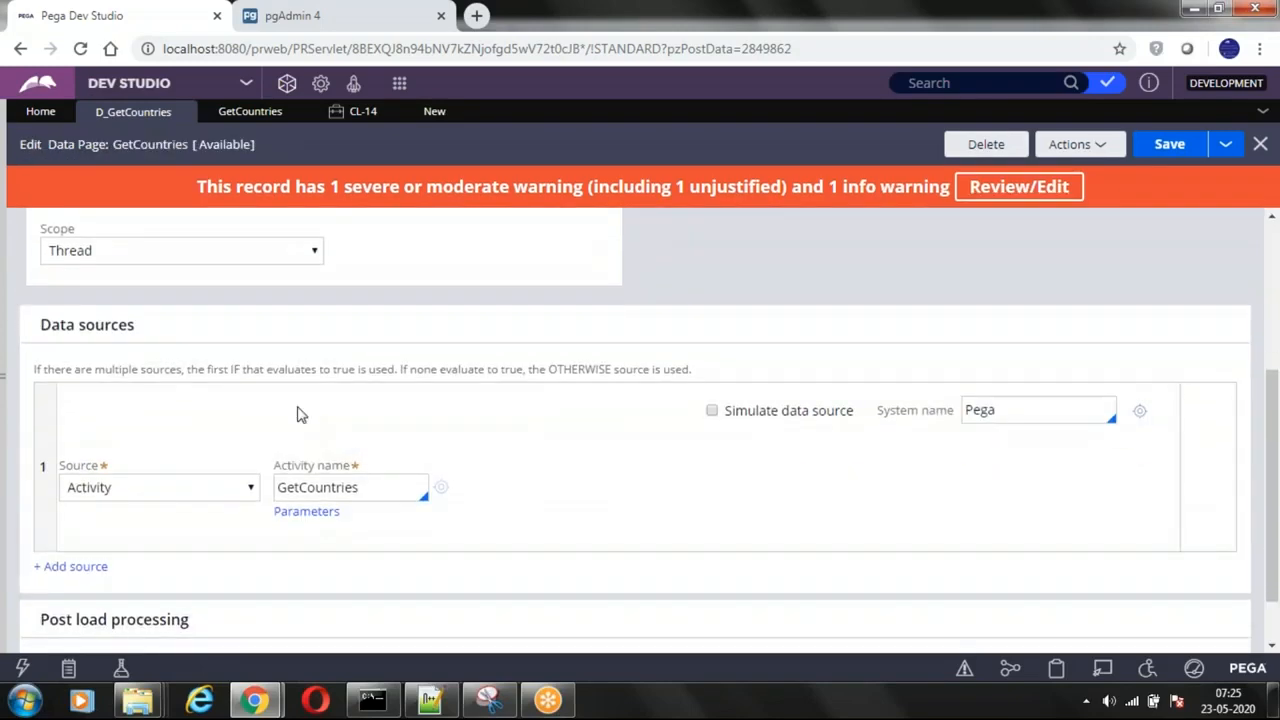
scroll(160, 330, up, 2)
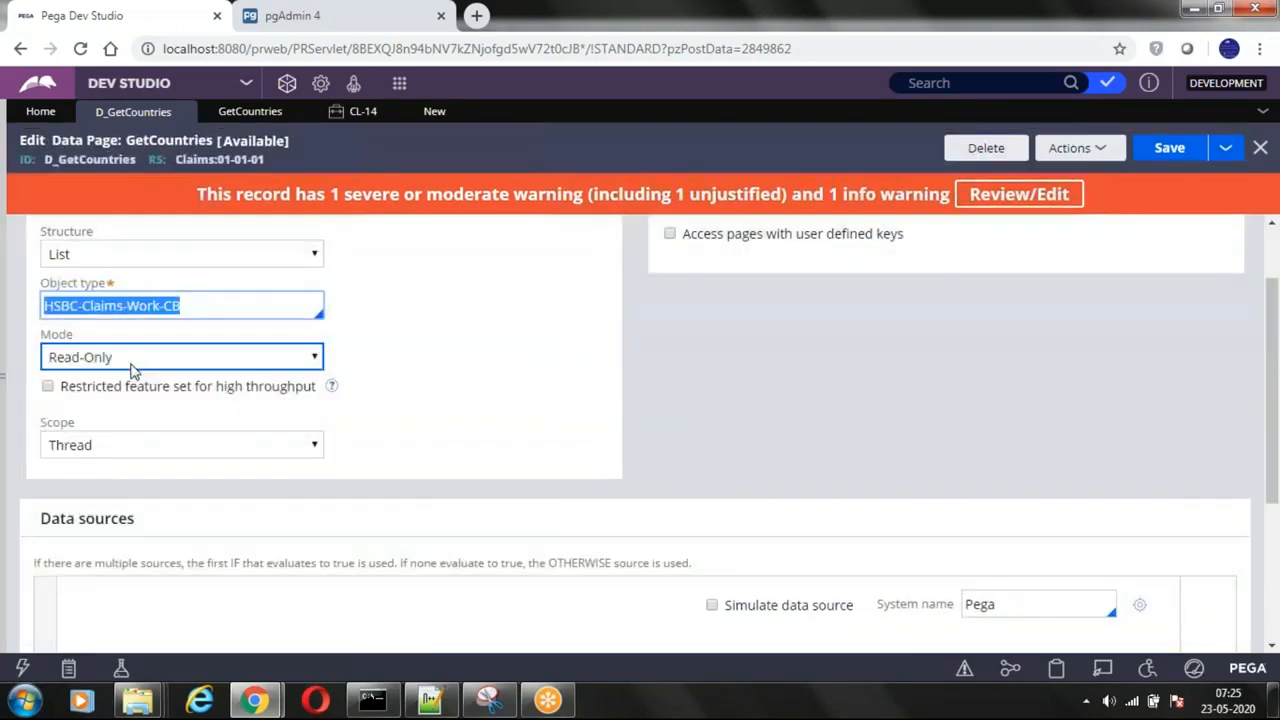
click(140, 345)
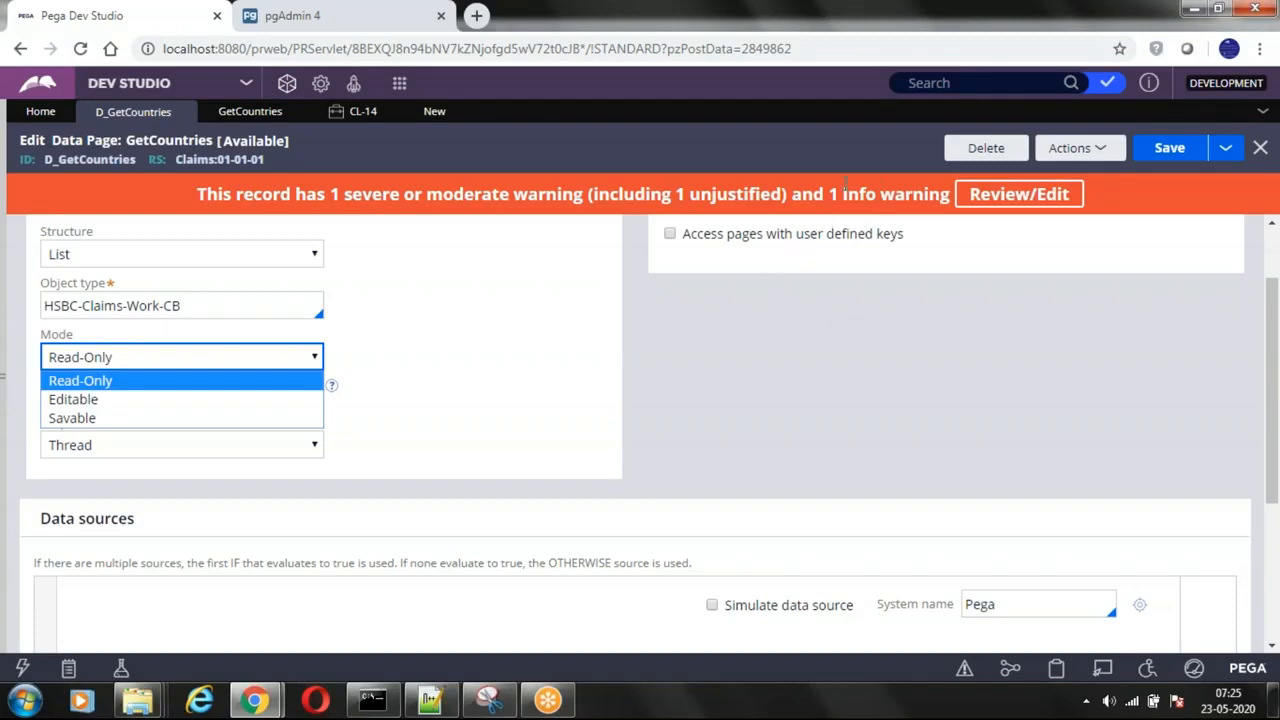
click(985, 42)
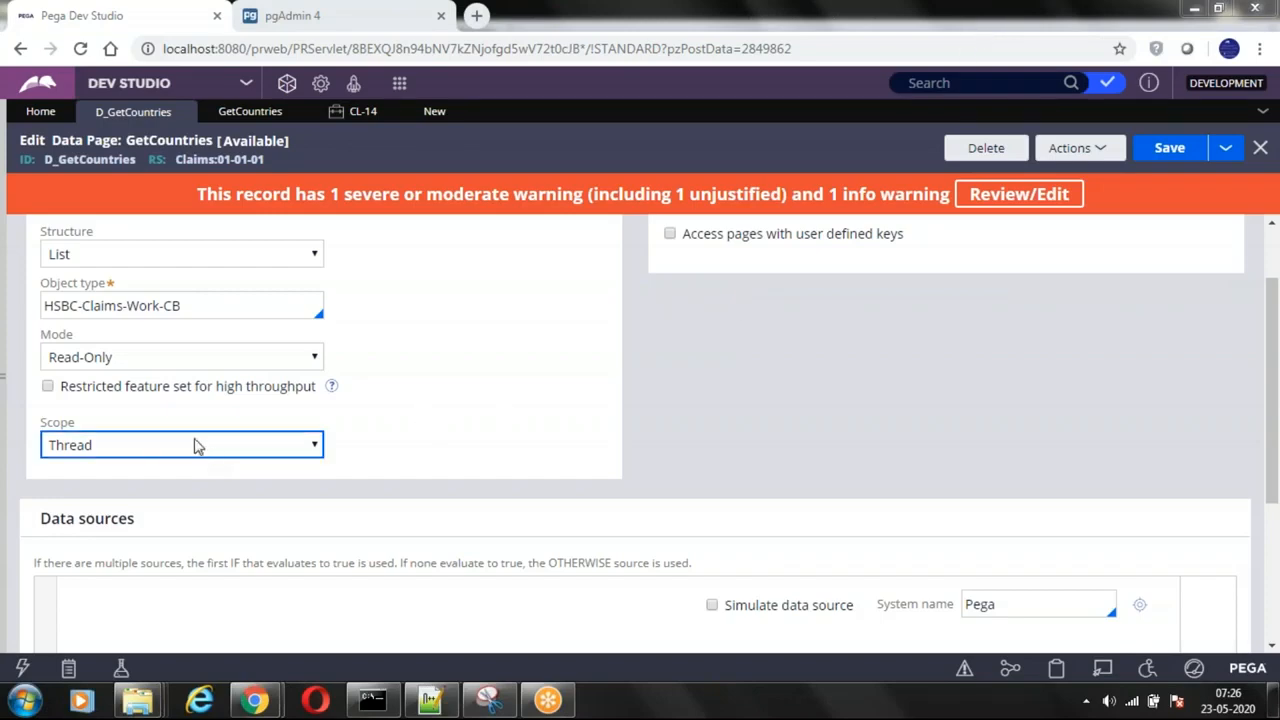
click(167, 360)
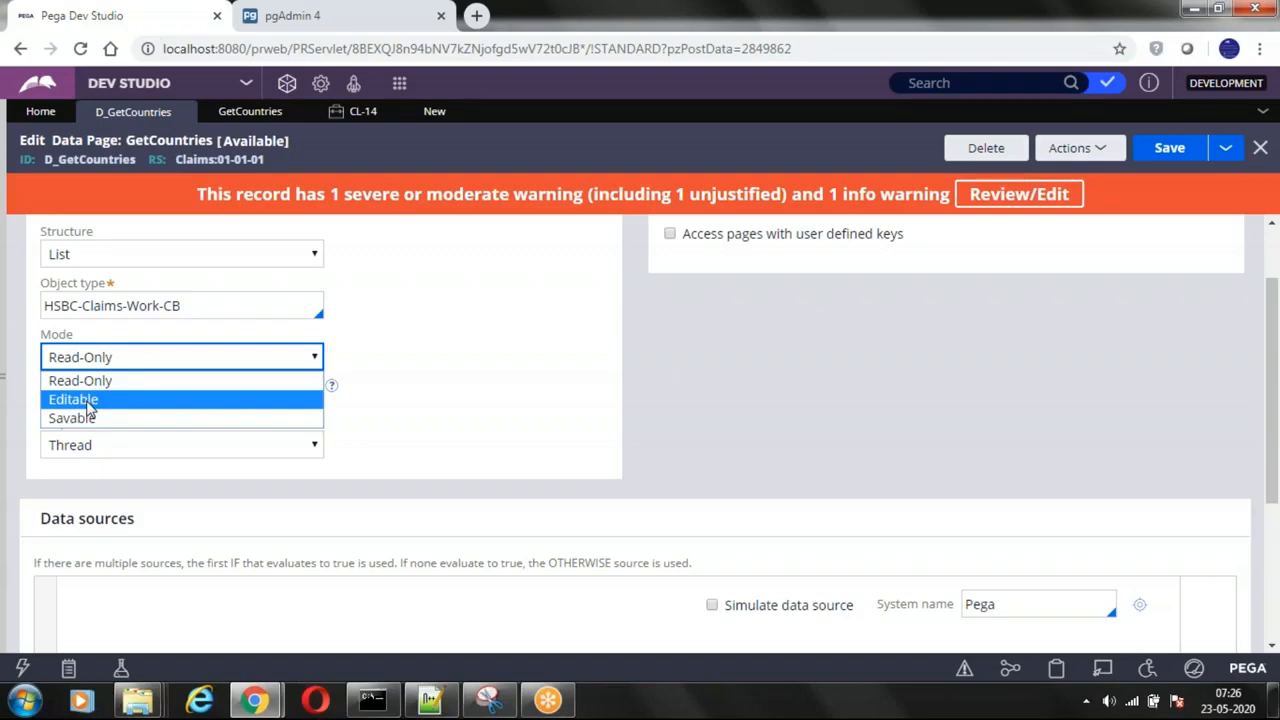
click(792, 377)
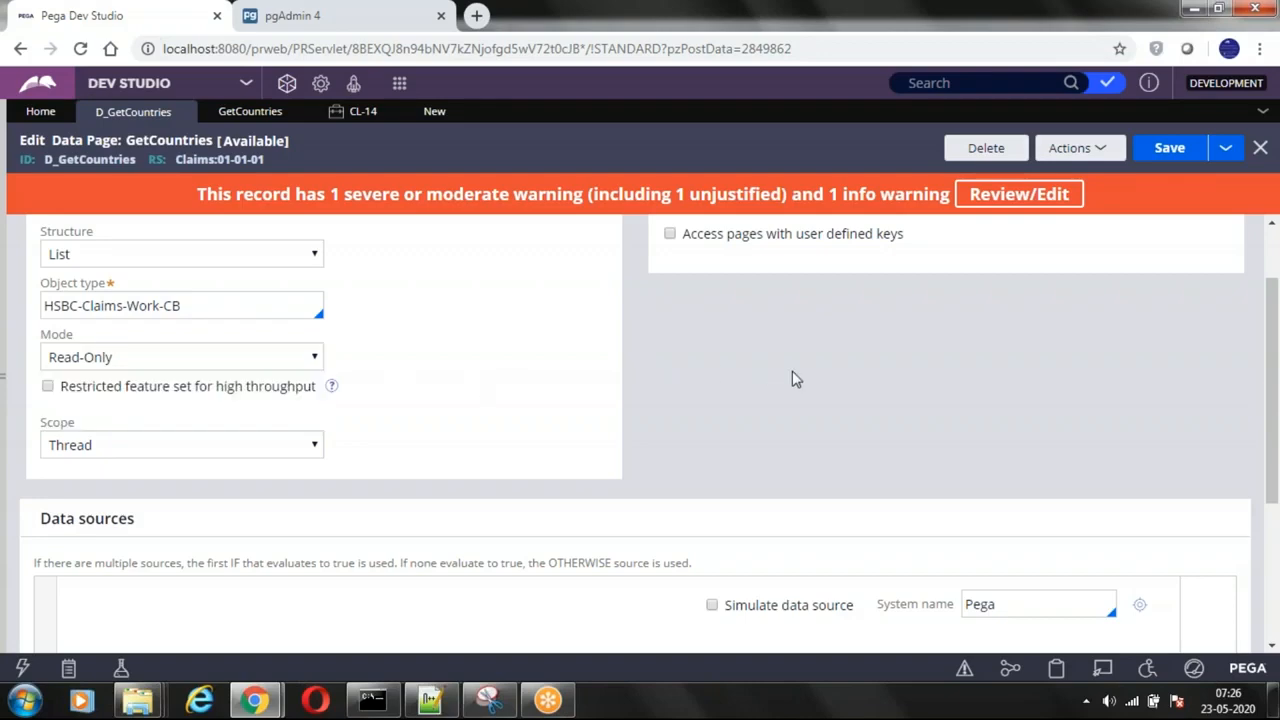
Step: Open the Clipboard Viewer, move its window clear of the browser's edge and collapse the User Pages group
click(1058, 670)
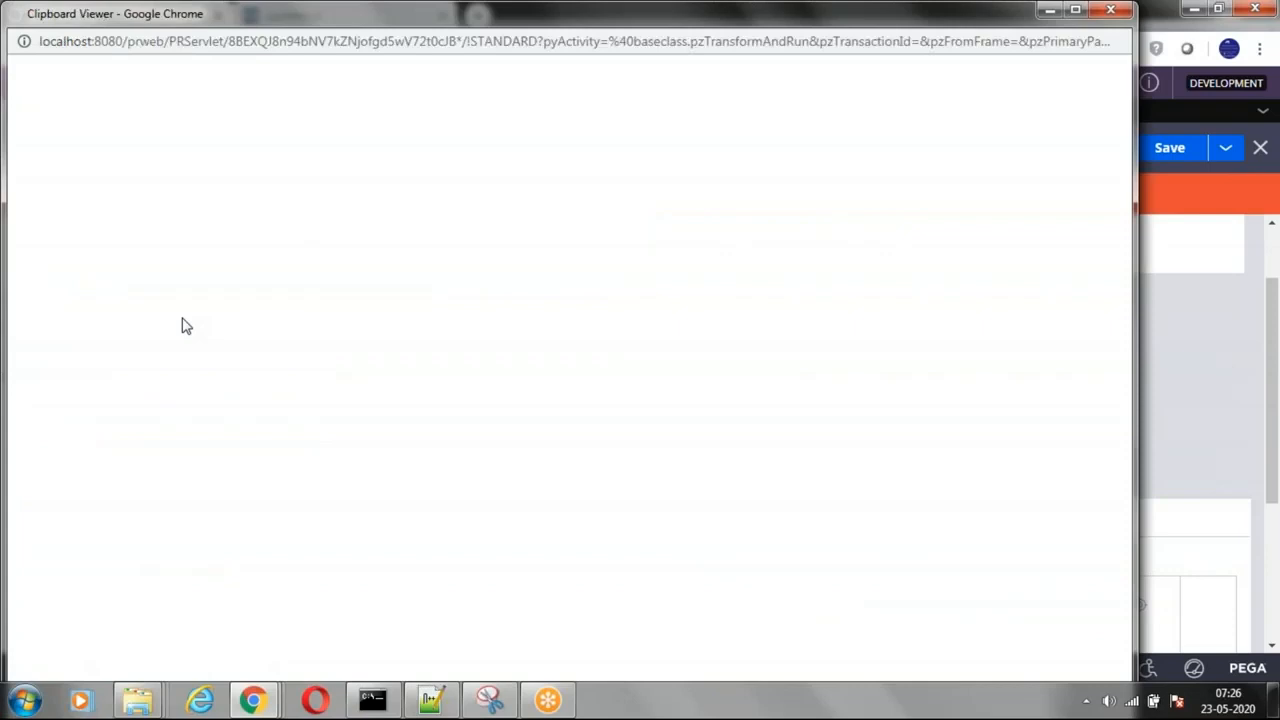
drag(322, 22, 442, 120)
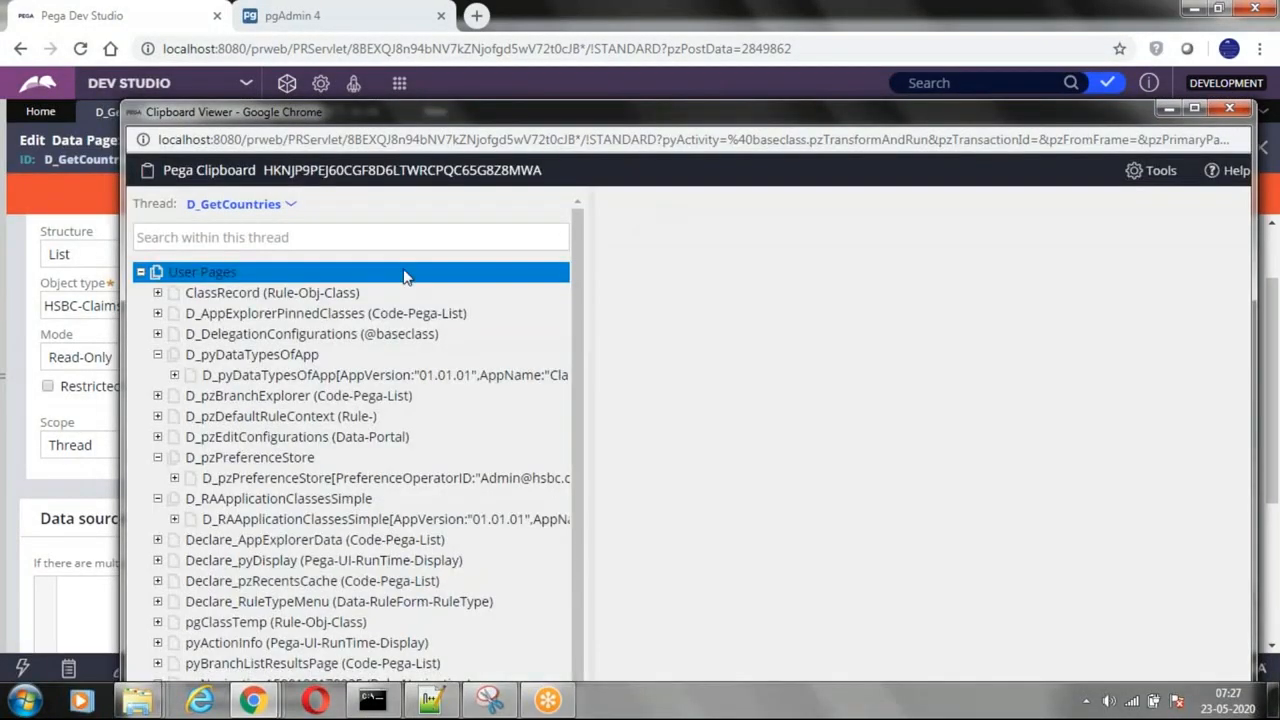
click(141, 272)
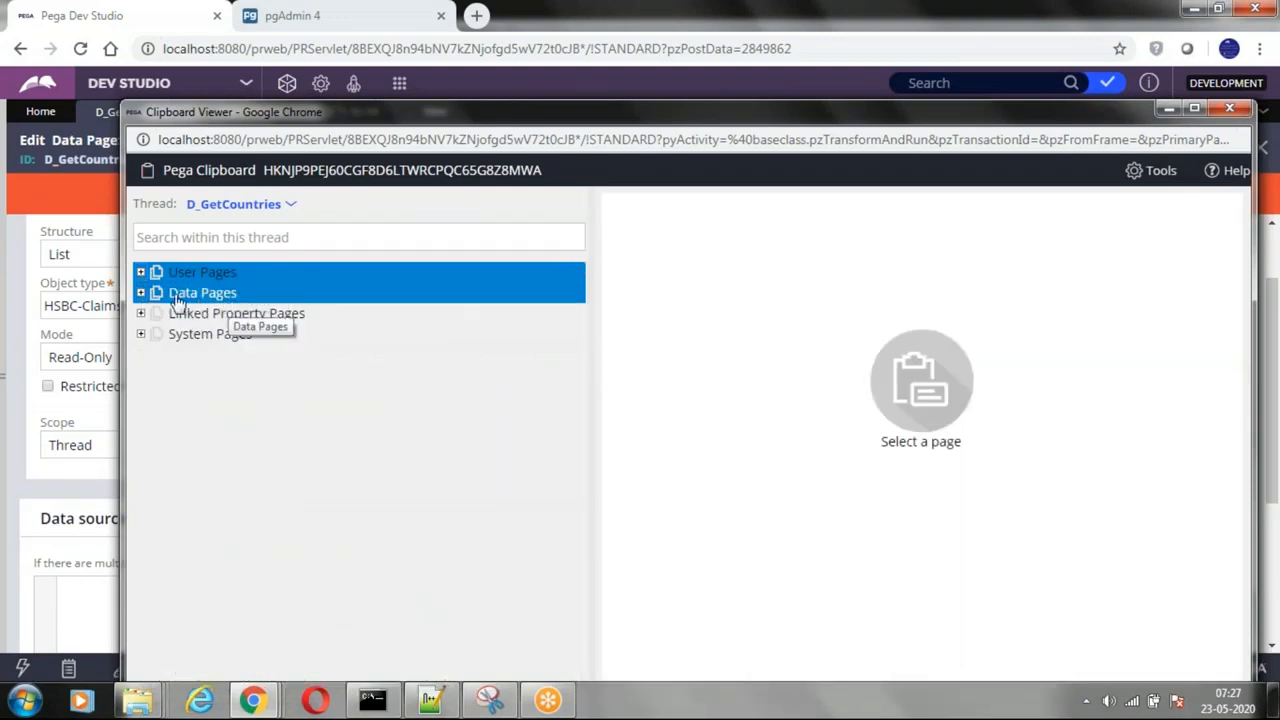
Step: Examine the Thread, Requestor and Node groups under Data Pages, plus the User Pages group, collapsing each after viewing
click(141, 293)
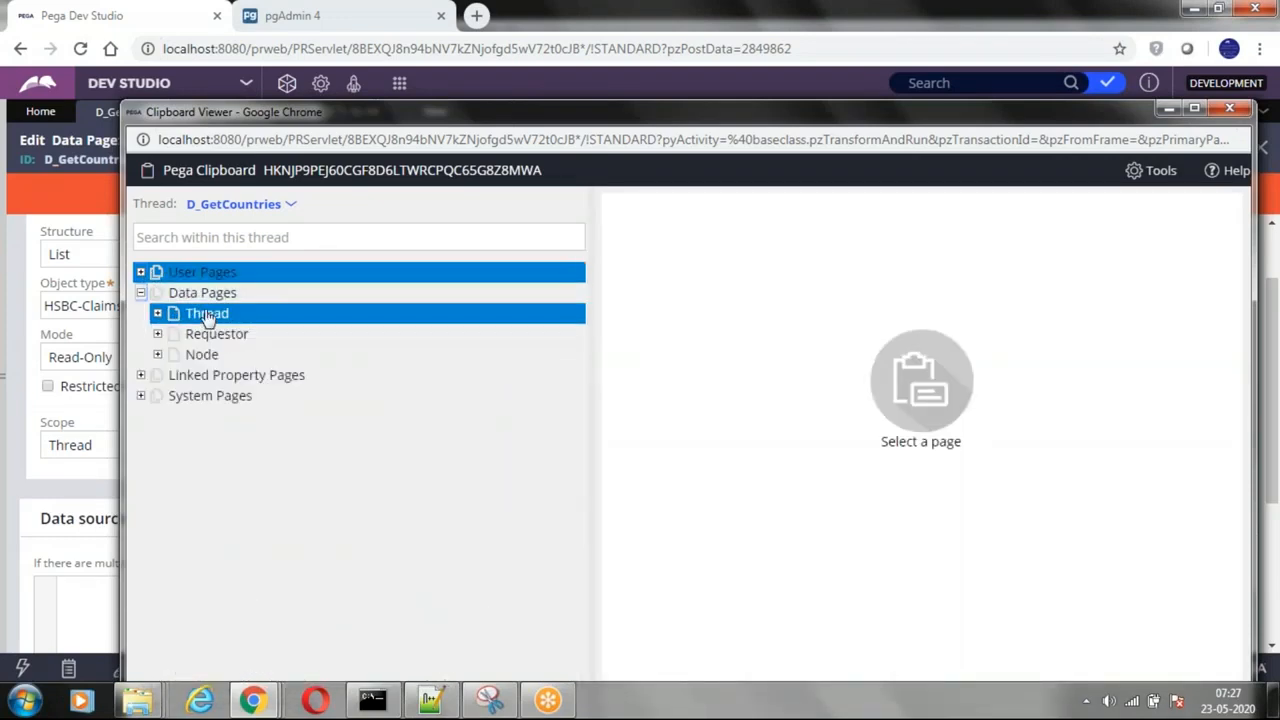
click(157, 314)
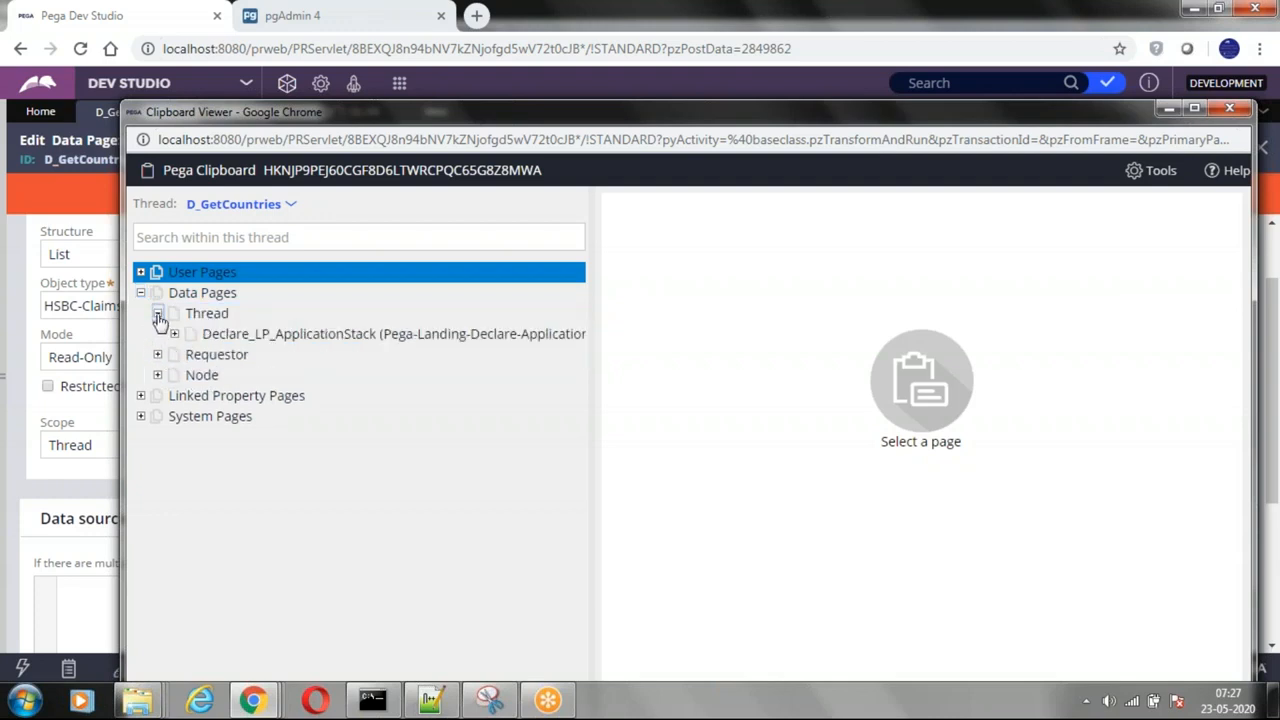
click(157, 314)
click(157, 335)
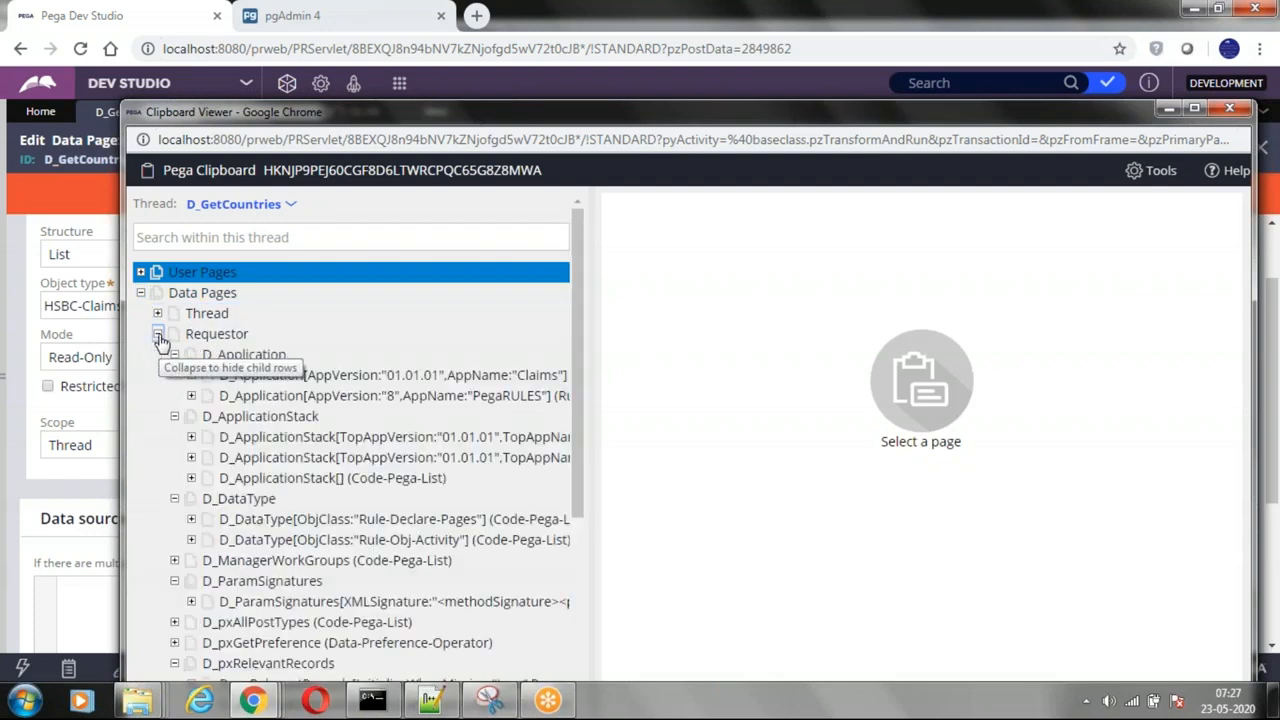
click(157, 335)
click(157, 356)
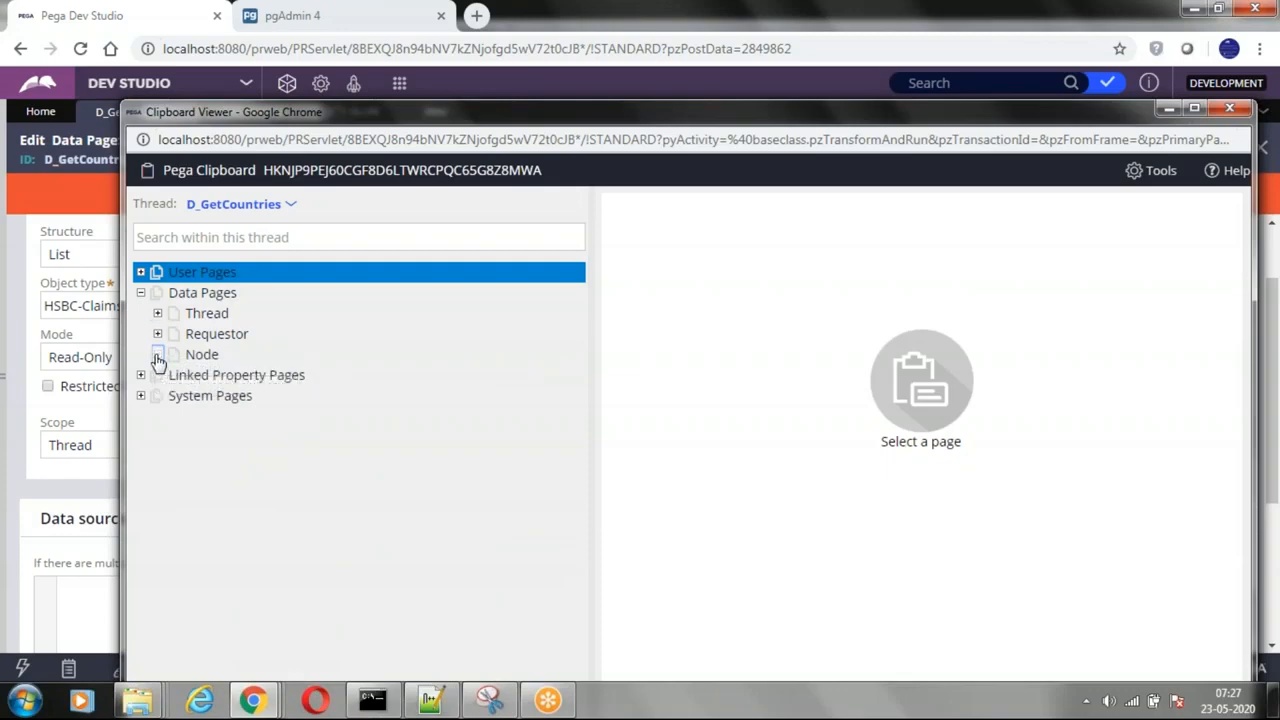
click(157, 356)
click(160, 356)
click(141, 295)
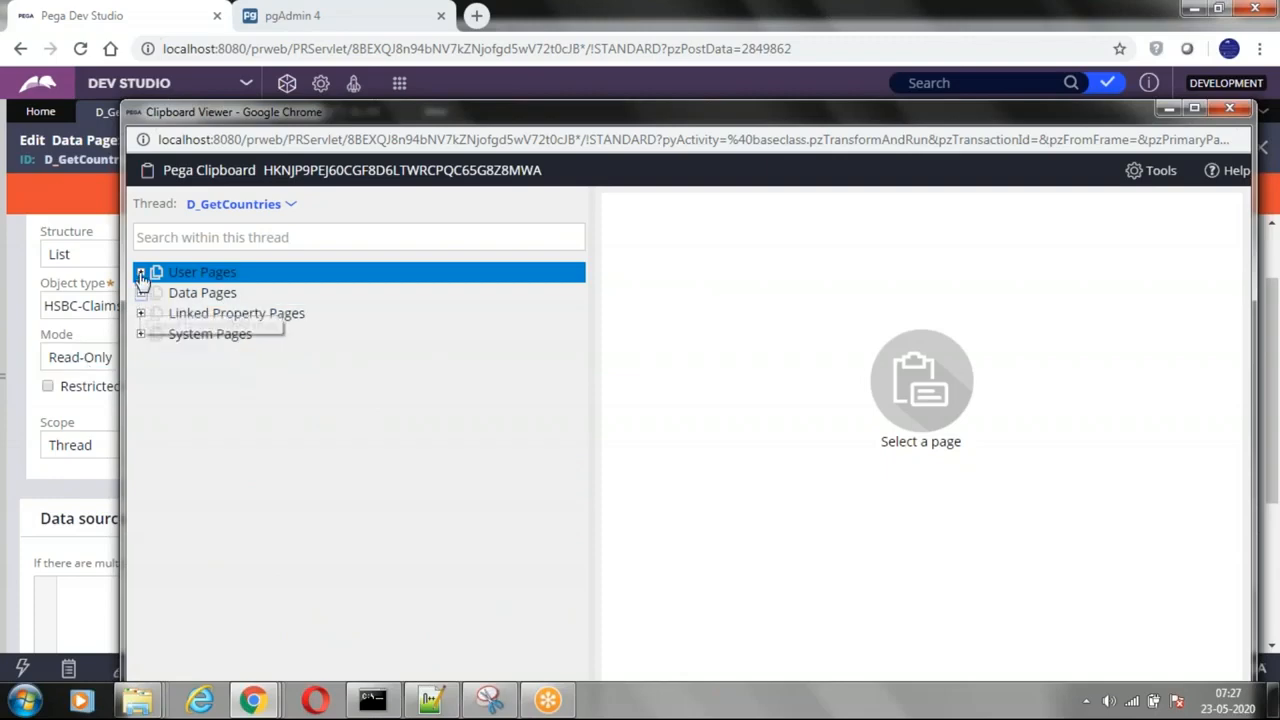
click(140, 272)
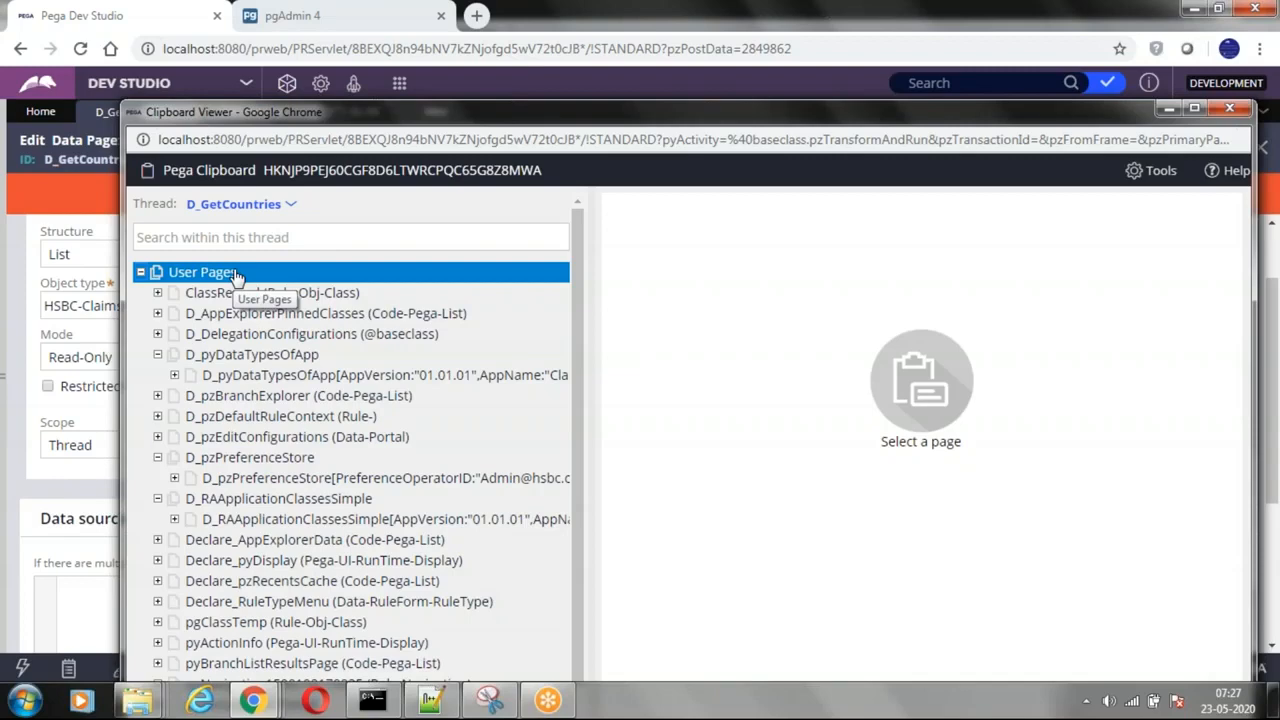
click(141, 272)
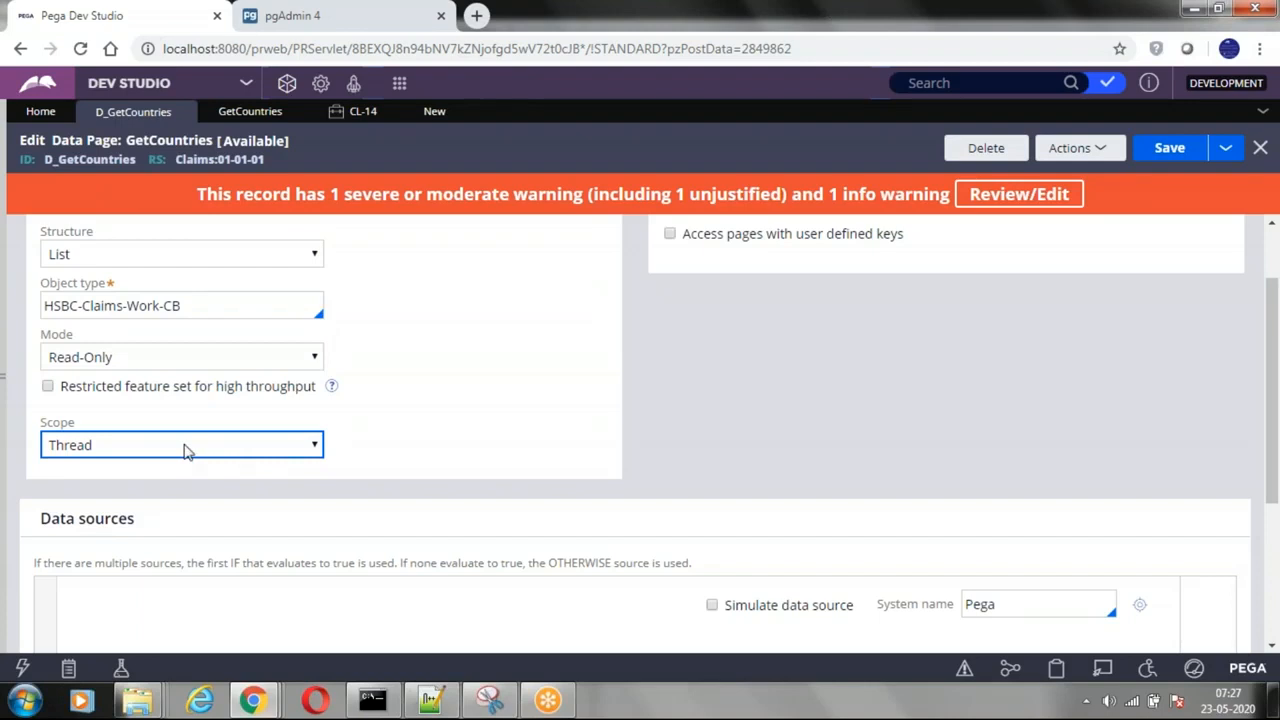
Step: Set the data page's scope to Node and examine the load authorization, refresh strategy and page limits in its load management
click(185, 451)
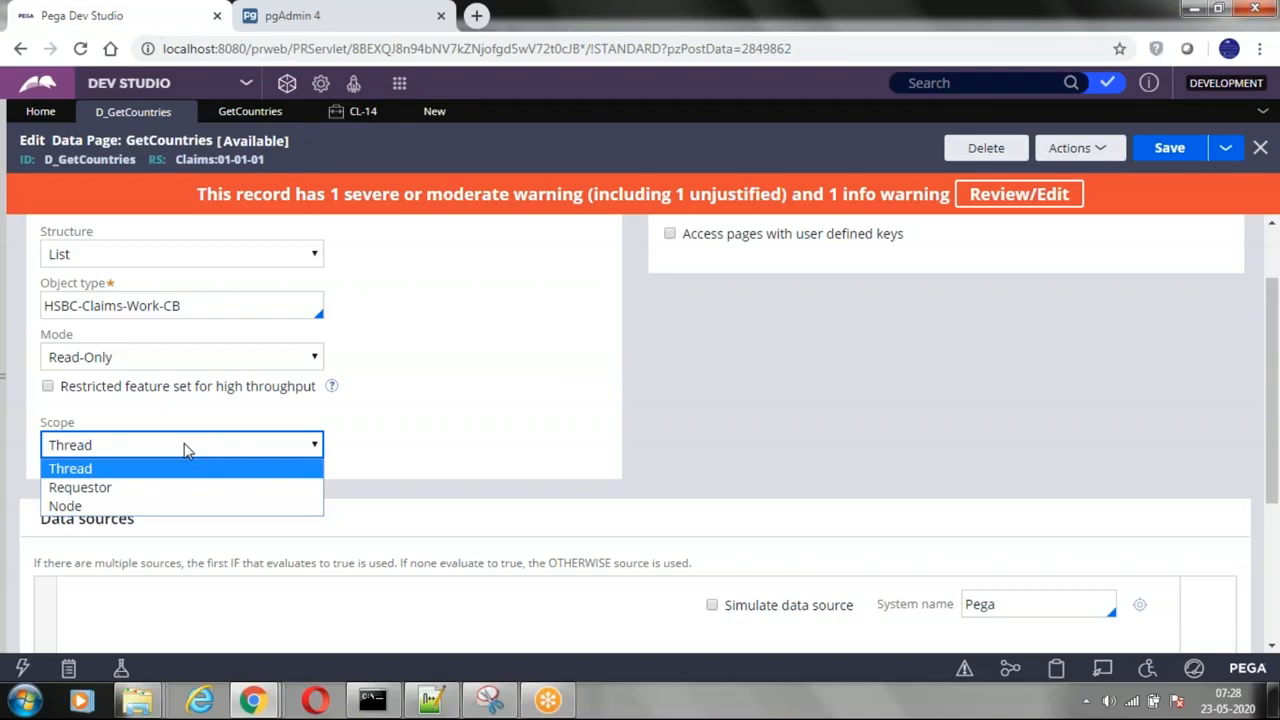
click(530, 401)
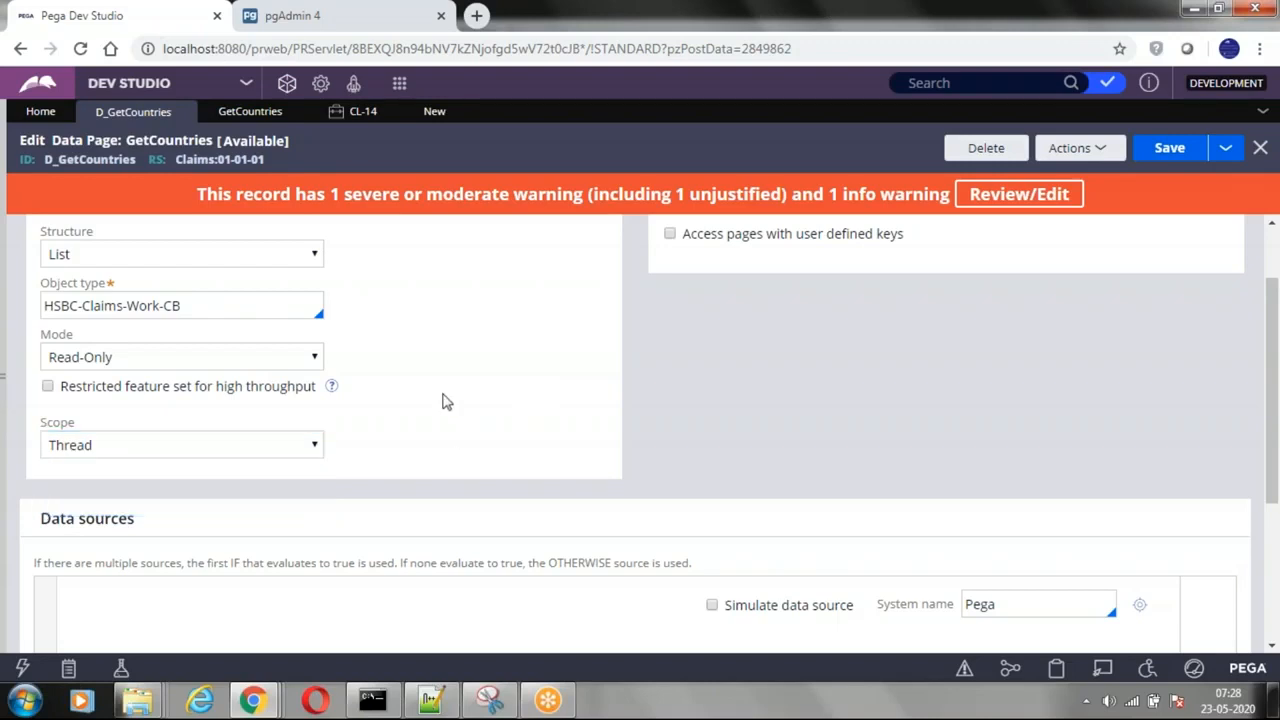
scroll(226, 303, up, 2)
click(160, 232)
click(49, 230)
click(168, 539)
click(62, 594)
click(190, 231)
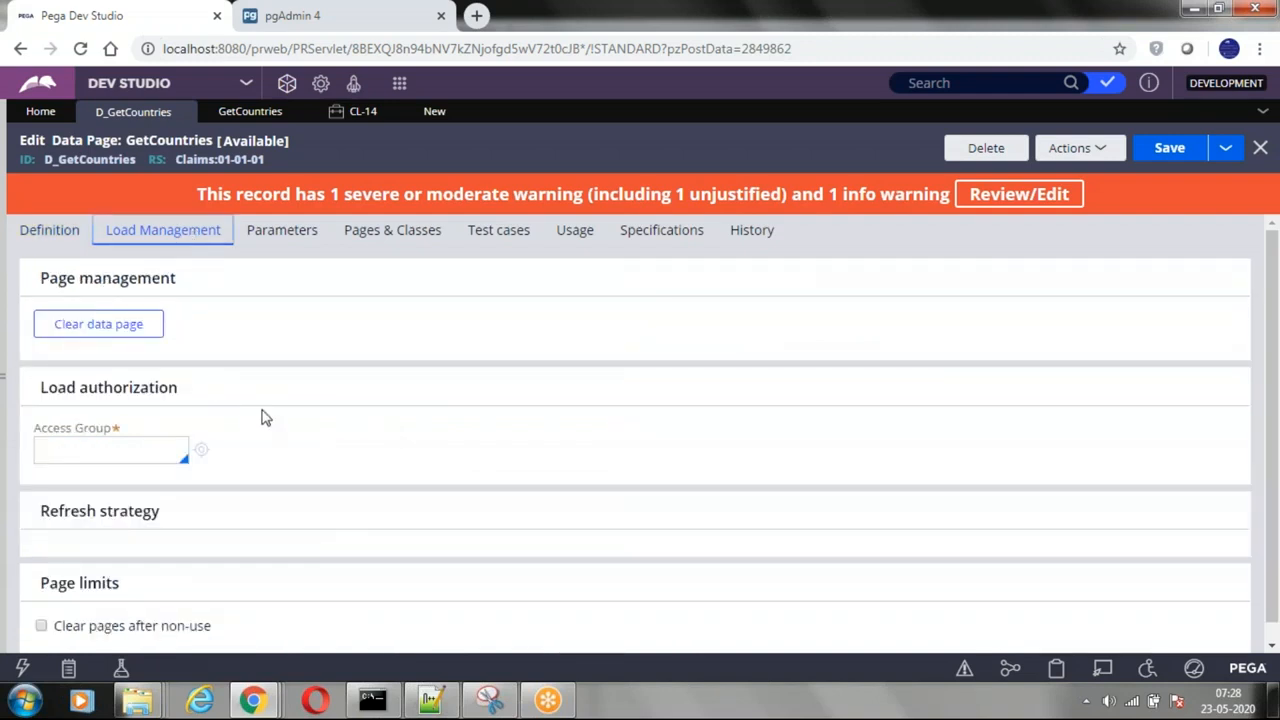
scroll(260, 417, down, 1)
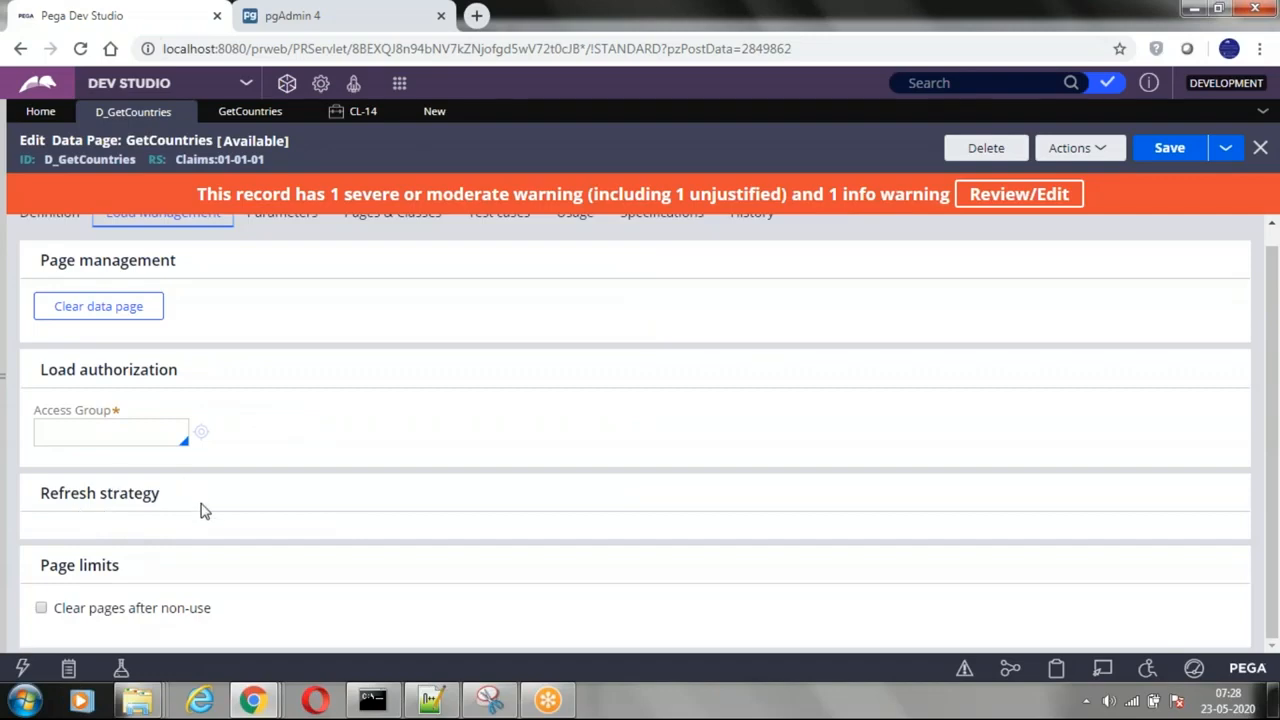
scroll(205, 511, up, 1)
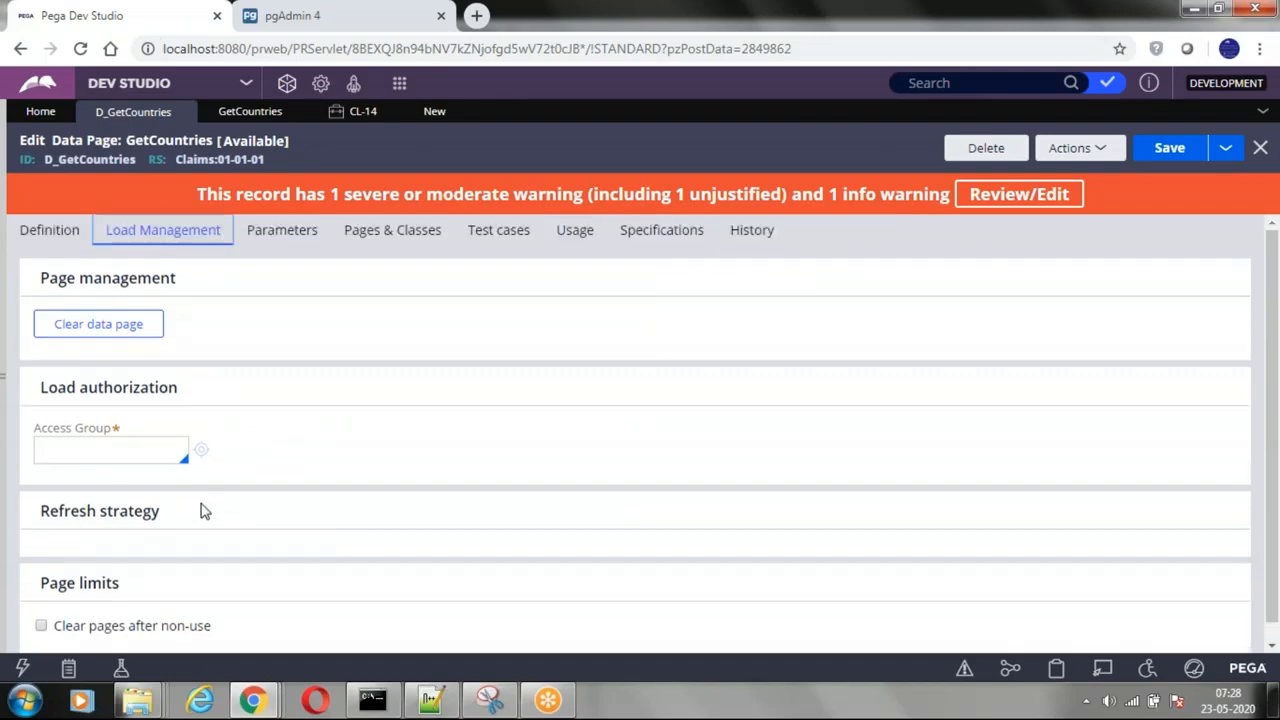
Step: Refresh the data page record and check its refresh strategy setting for reloading once per interaction
click(1068, 149)
click(1023, 225)
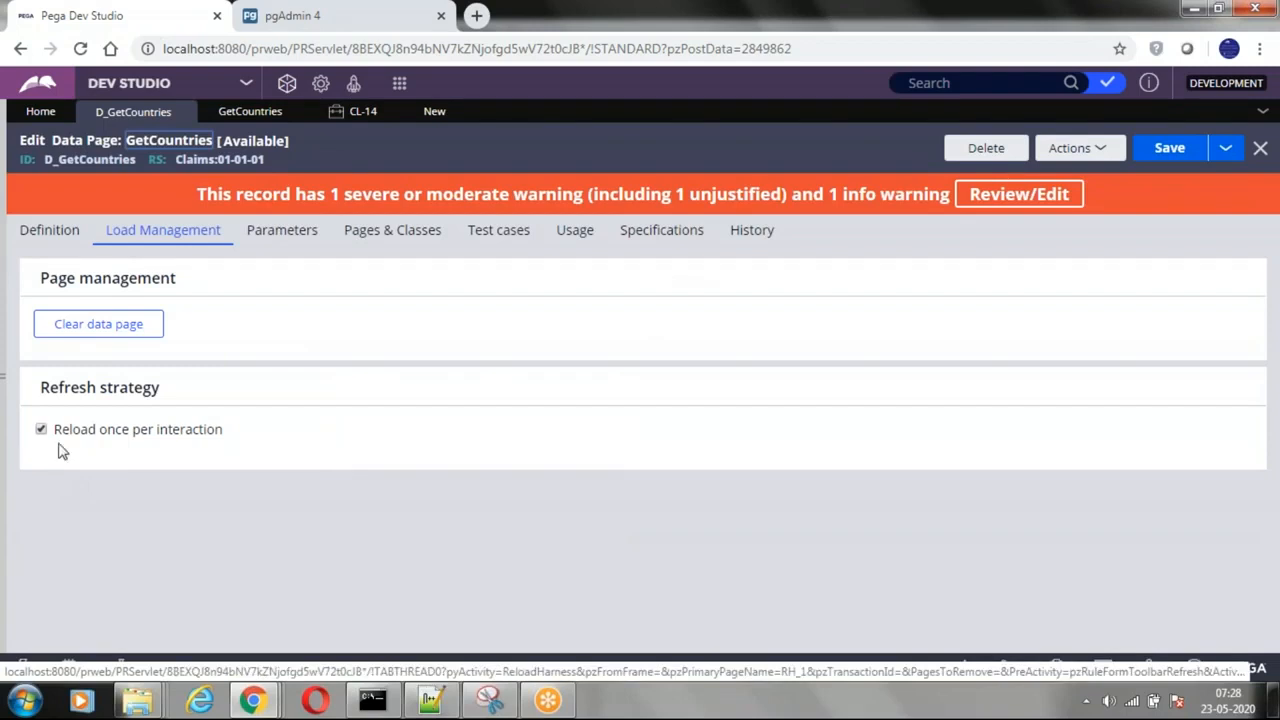
click(47, 230)
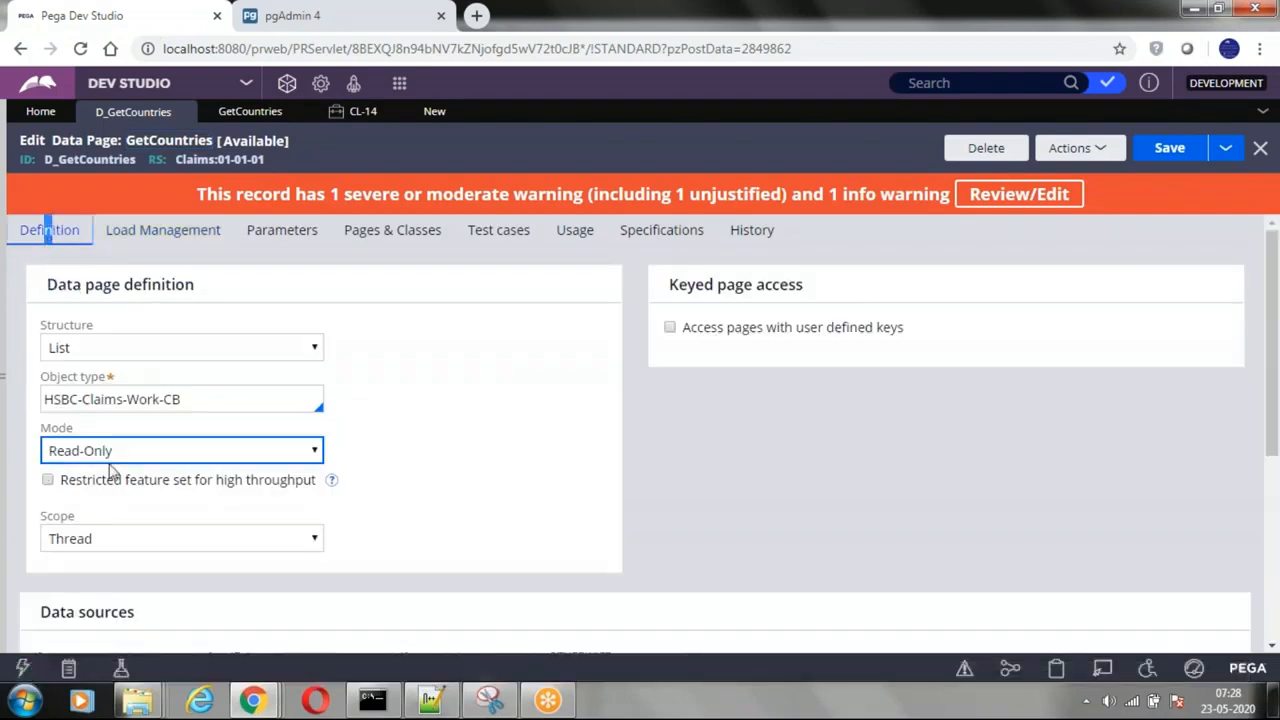
Step: Choose Node as the scope and look over the load management settings for that scope
click(142, 540)
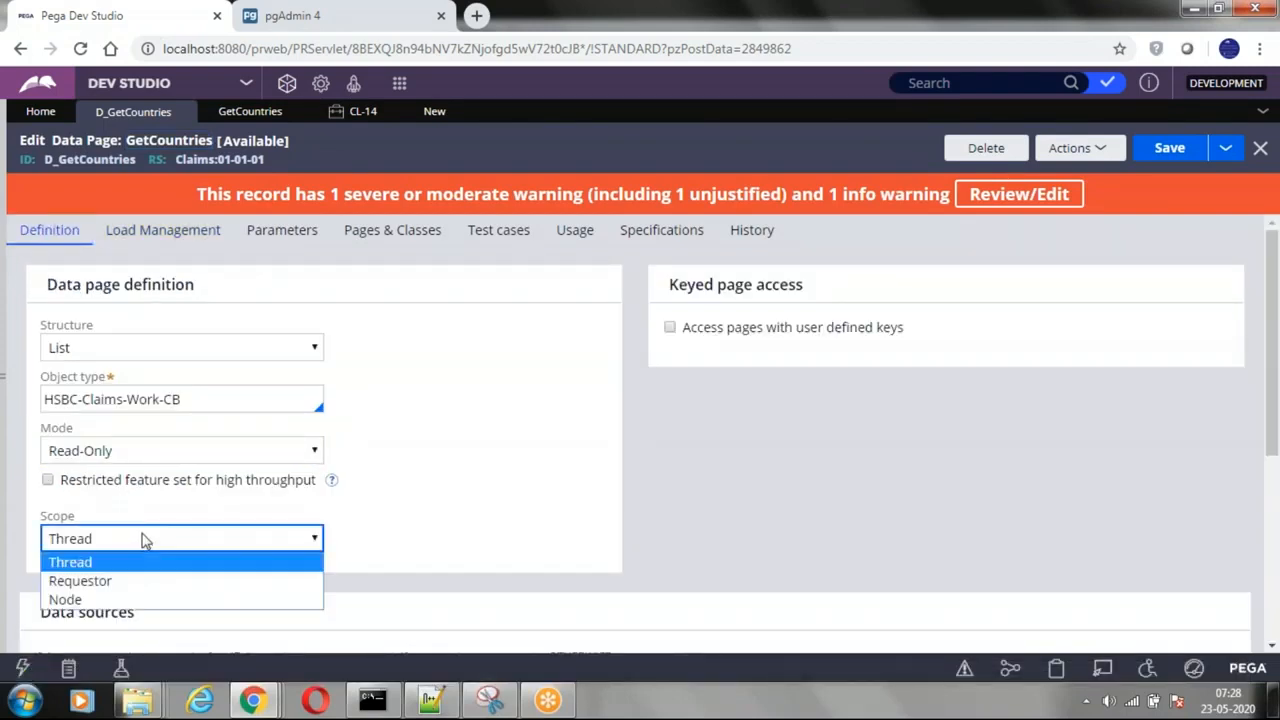
click(74, 600)
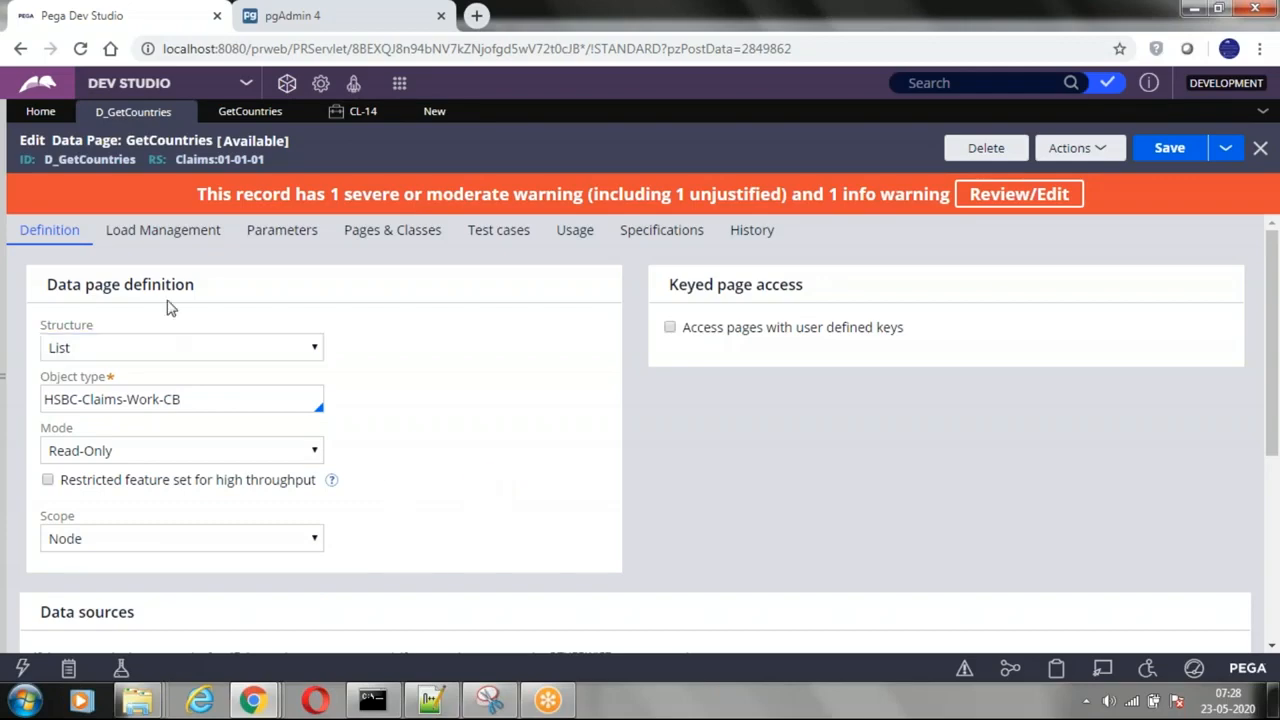
click(163, 232)
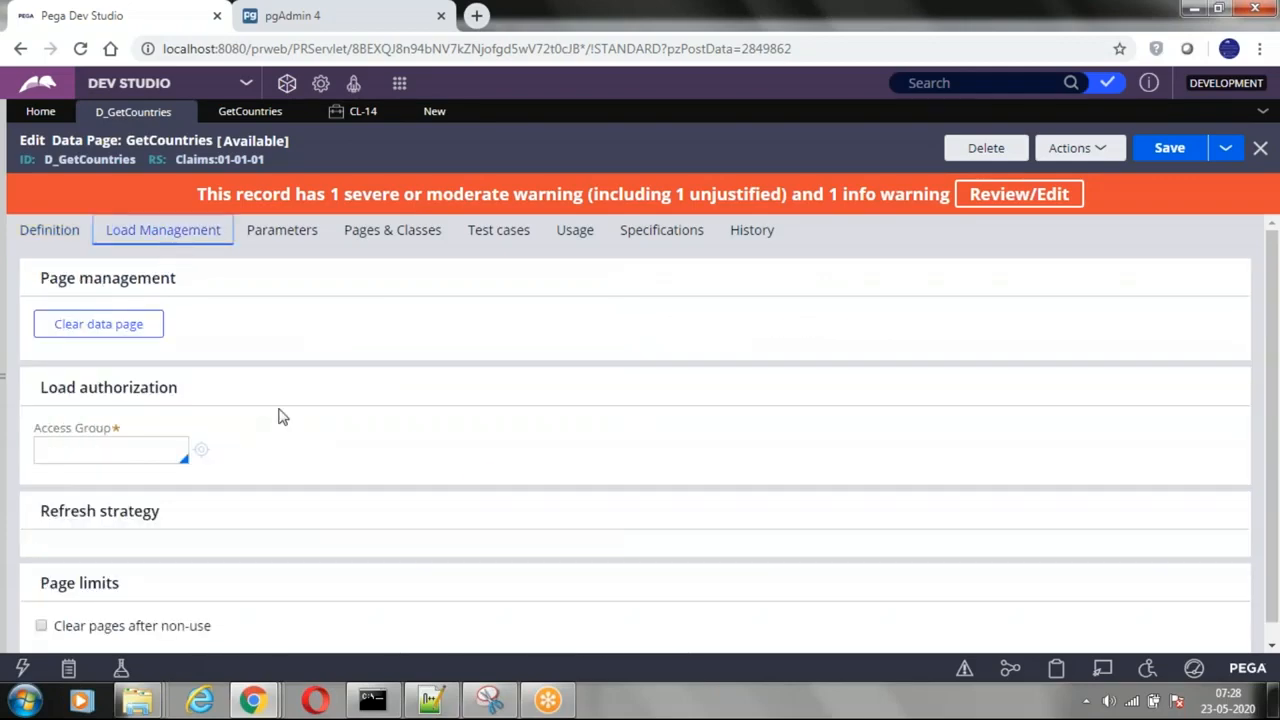
scroll(282, 417, down, 1)
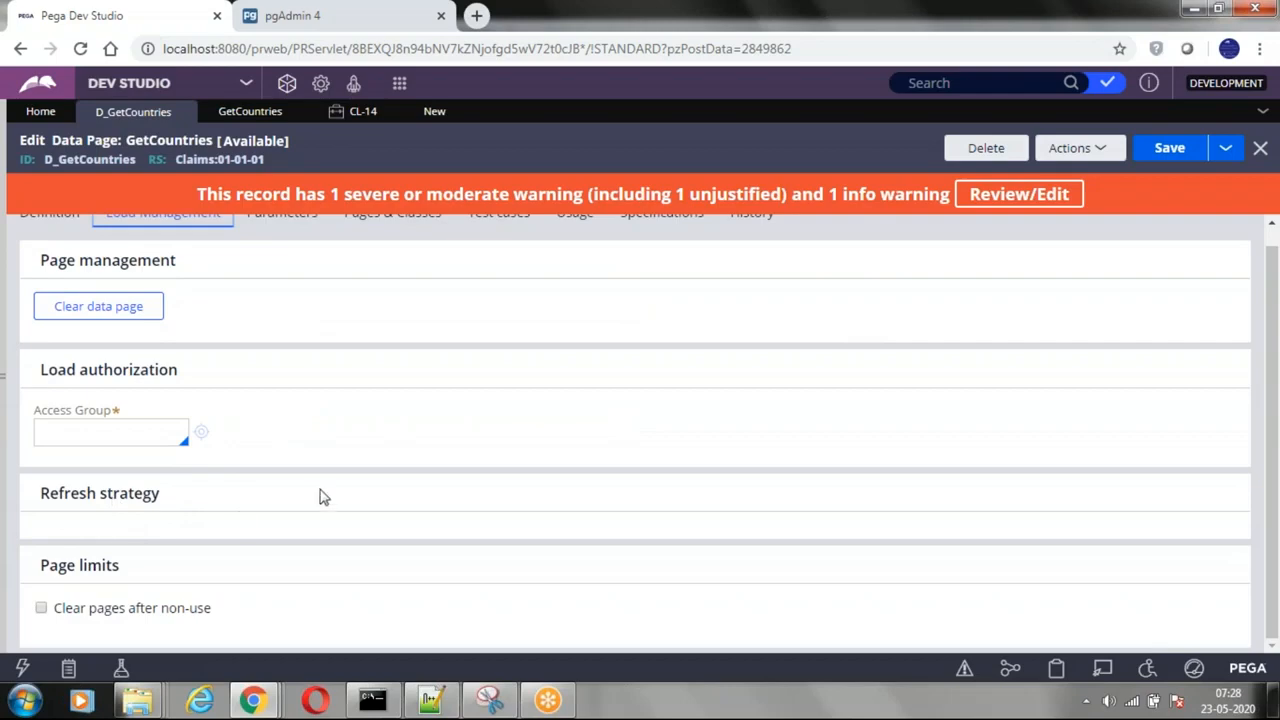
scroll(229, 494, up, 1)
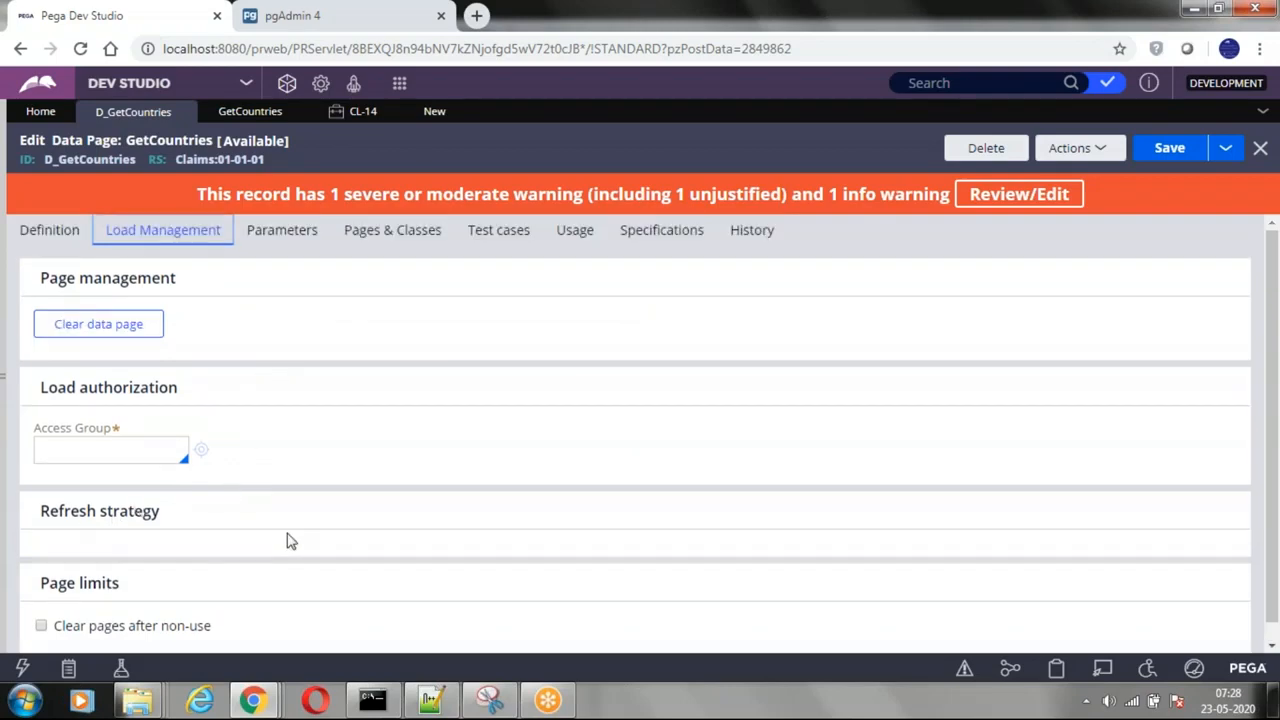
Step: Set the scope to Thread and examine its reload options, including Reload if older than, closing the Citrix Workspace error dialog
click(49, 230)
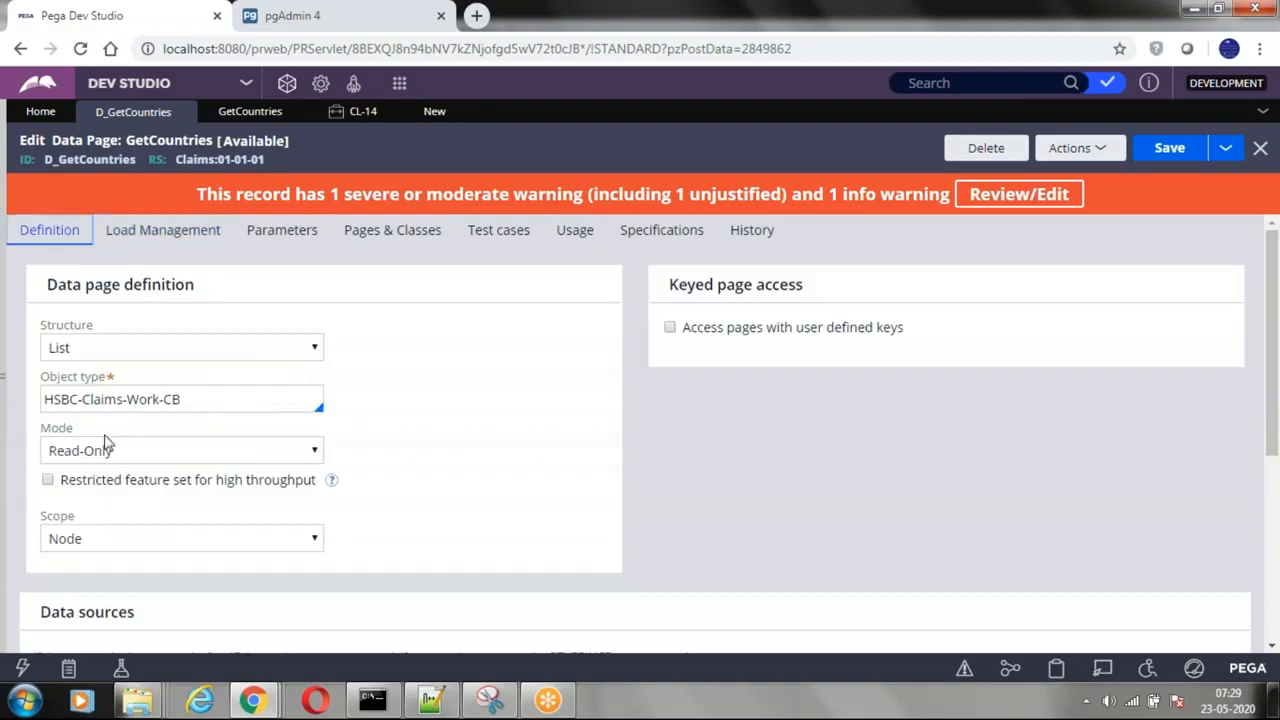
click(166, 538)
click(140, 563)
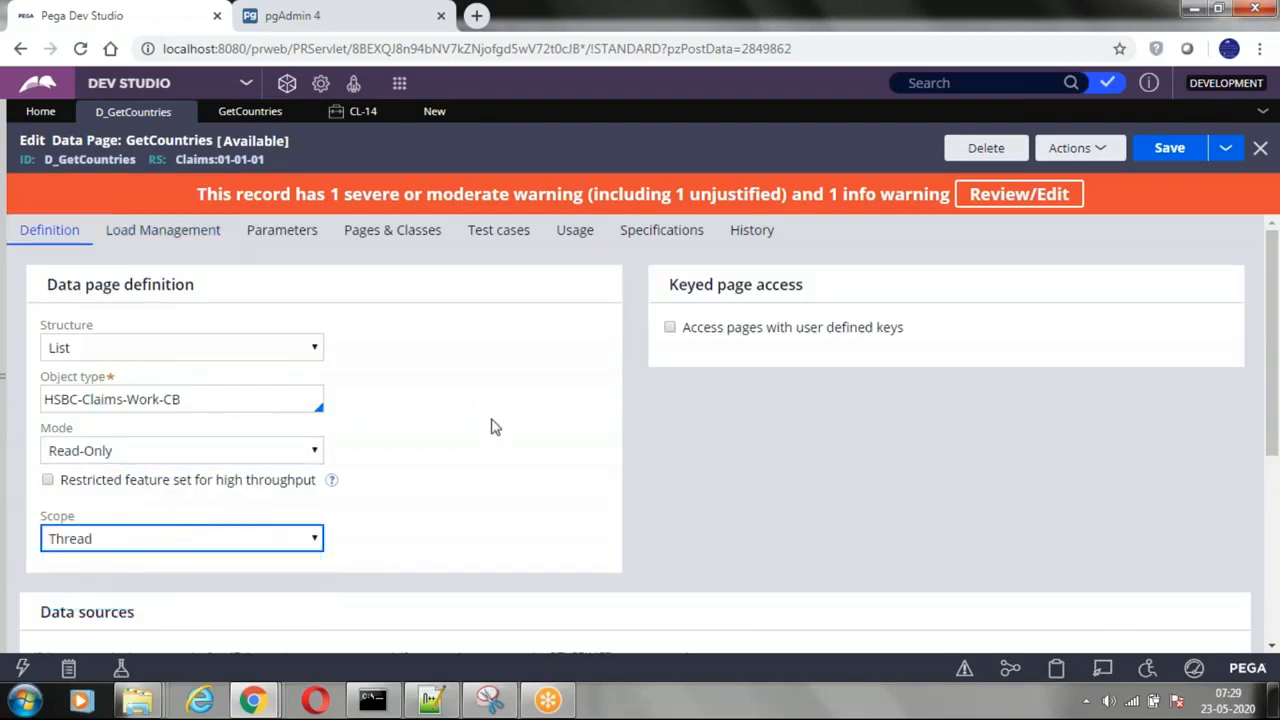
click(135, 230)
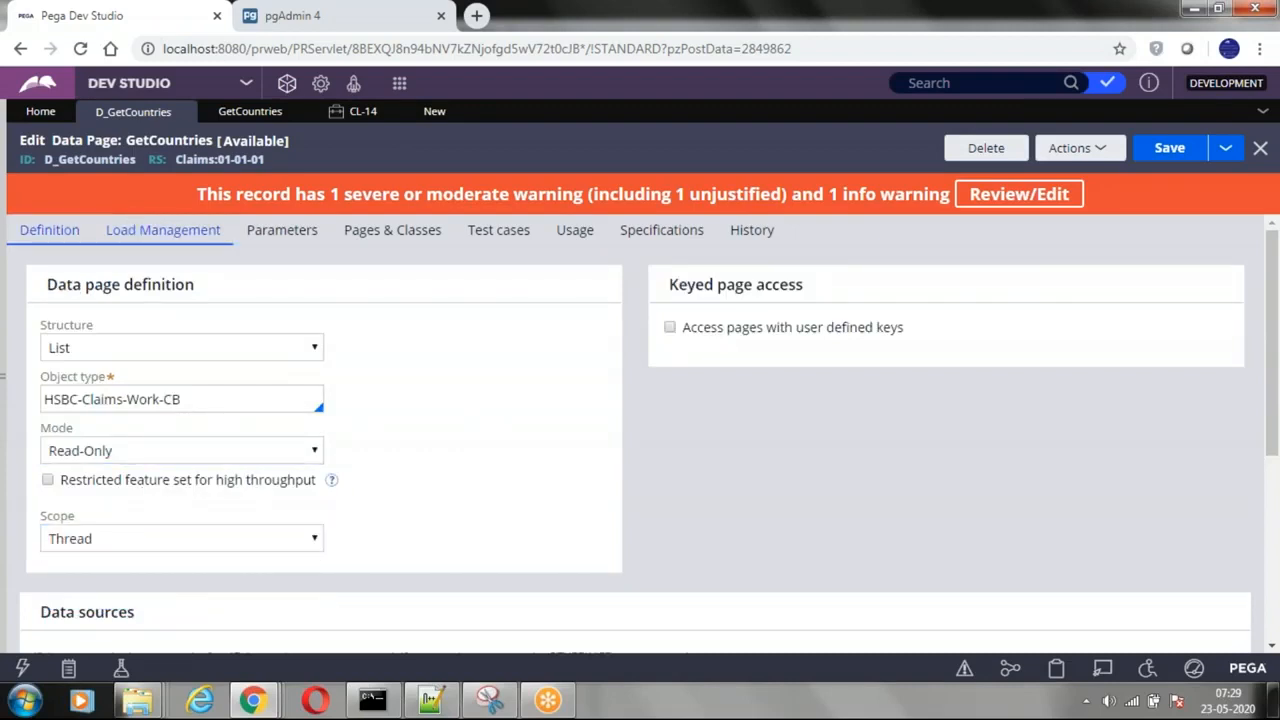
click(158, 236)
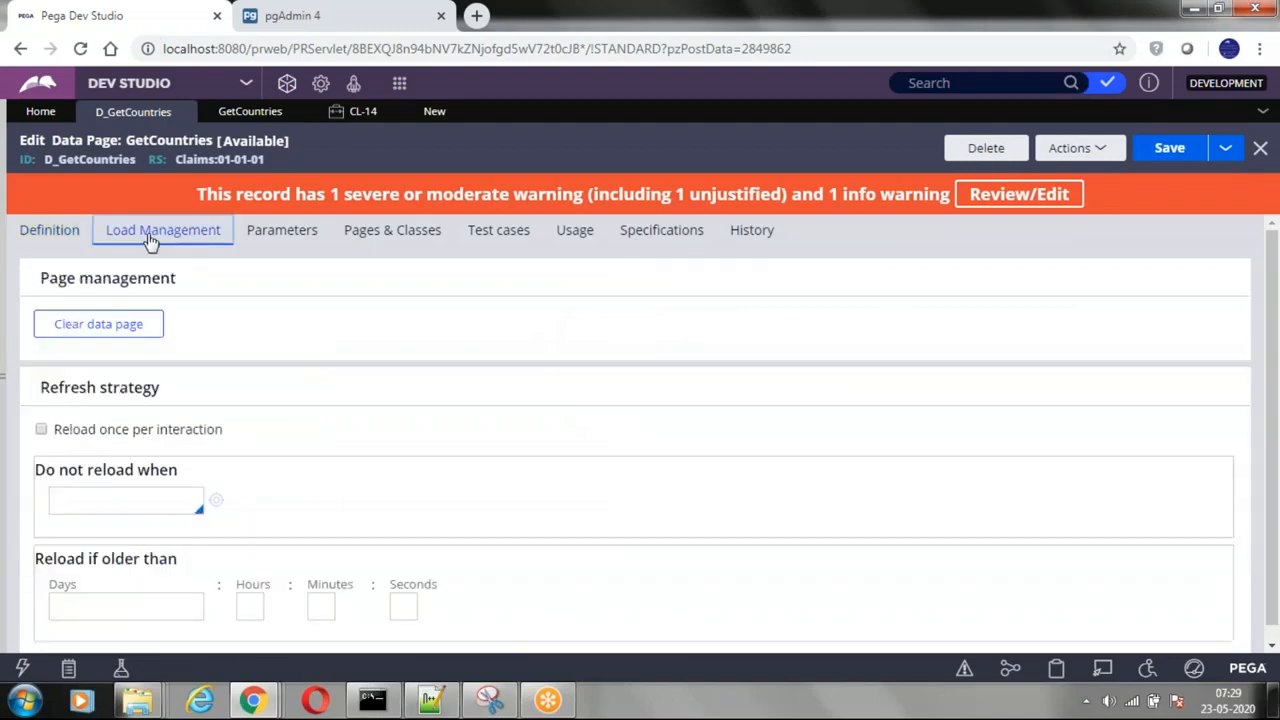
scroll(289, 448, down, 1)
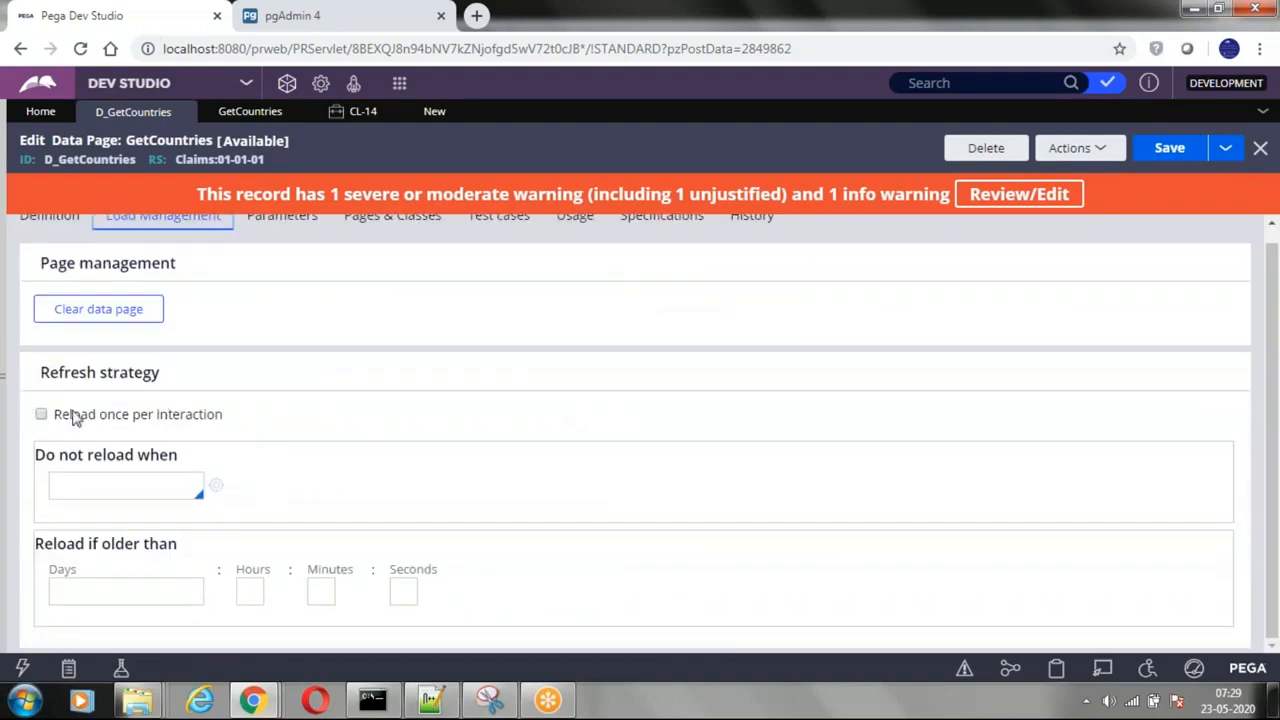
click(150, 590)
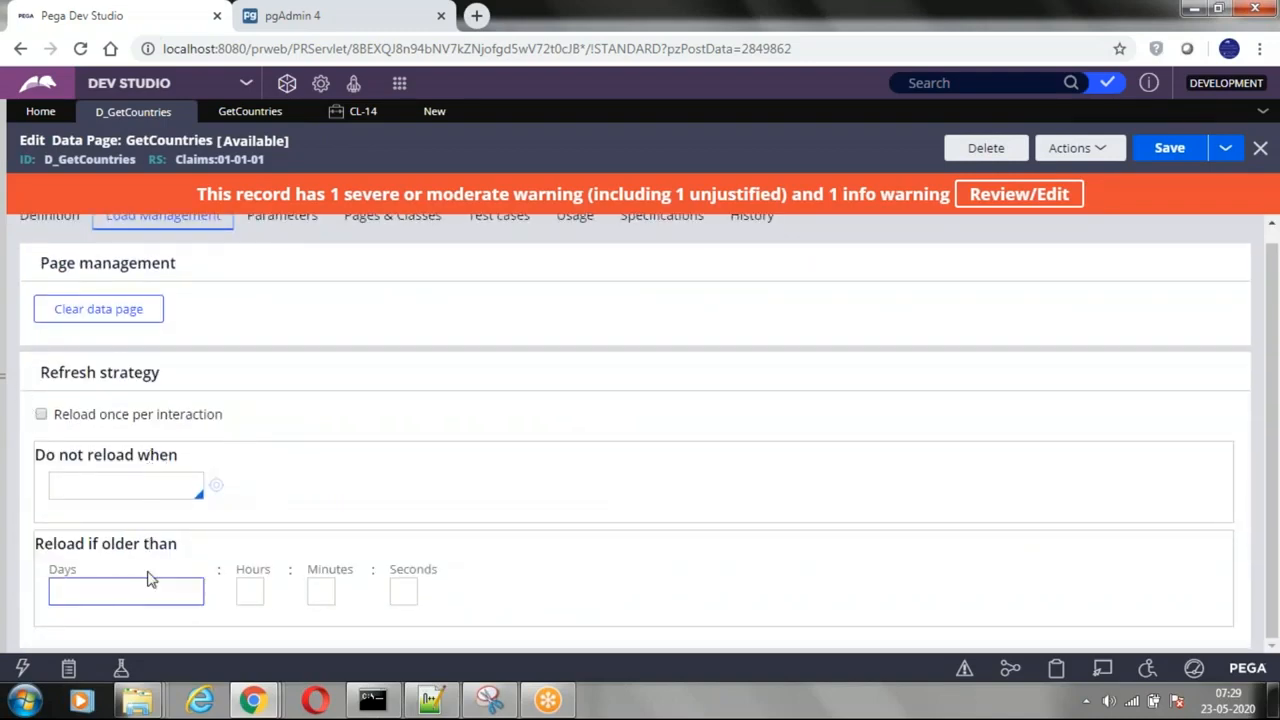
drag(36, 543, 206, 545)
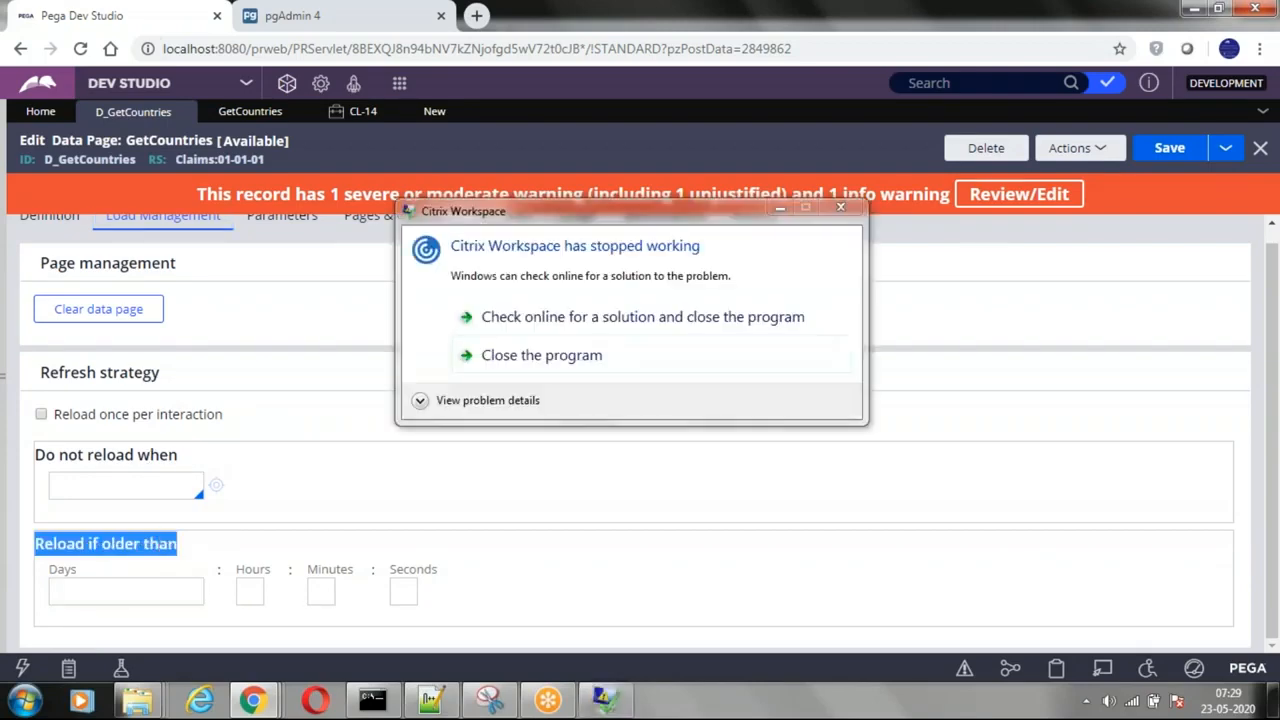
click(508, 372)
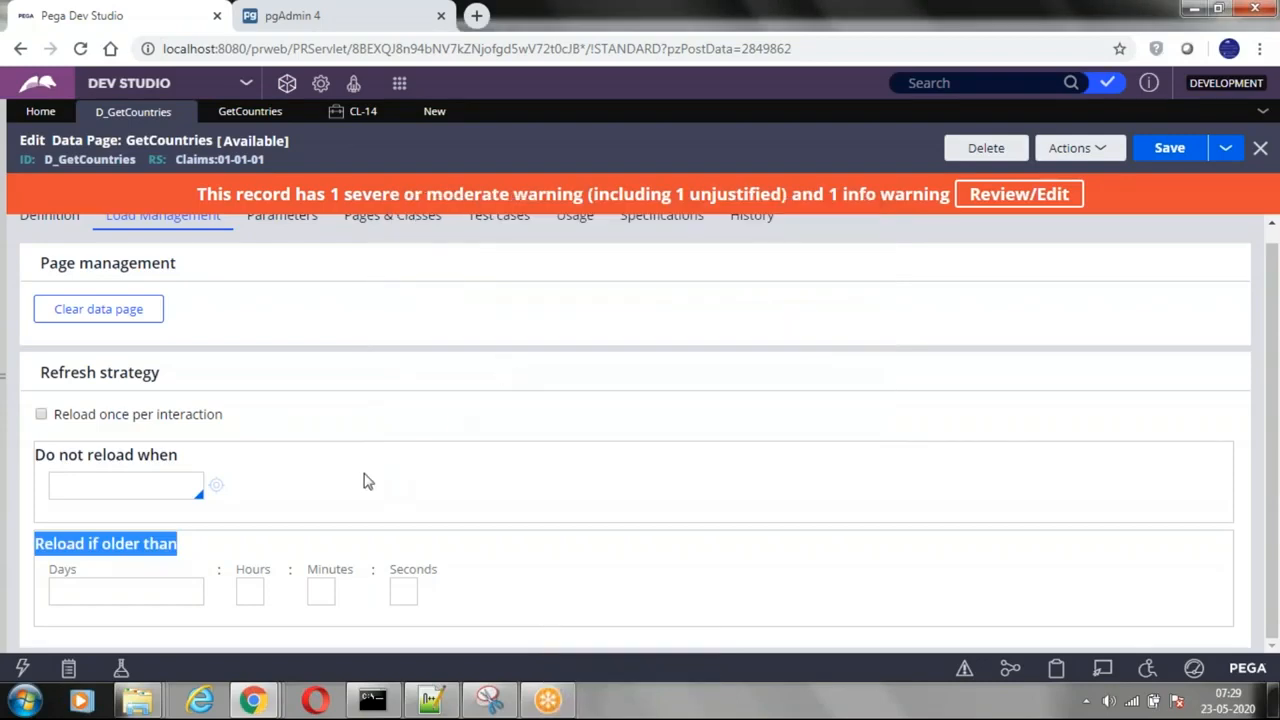
Step: Highlight the D_GetCountries ID in the record header and review the refresh strategy options for the Thread scope
scroll(230, 478, up, 1)
click(50, 235)
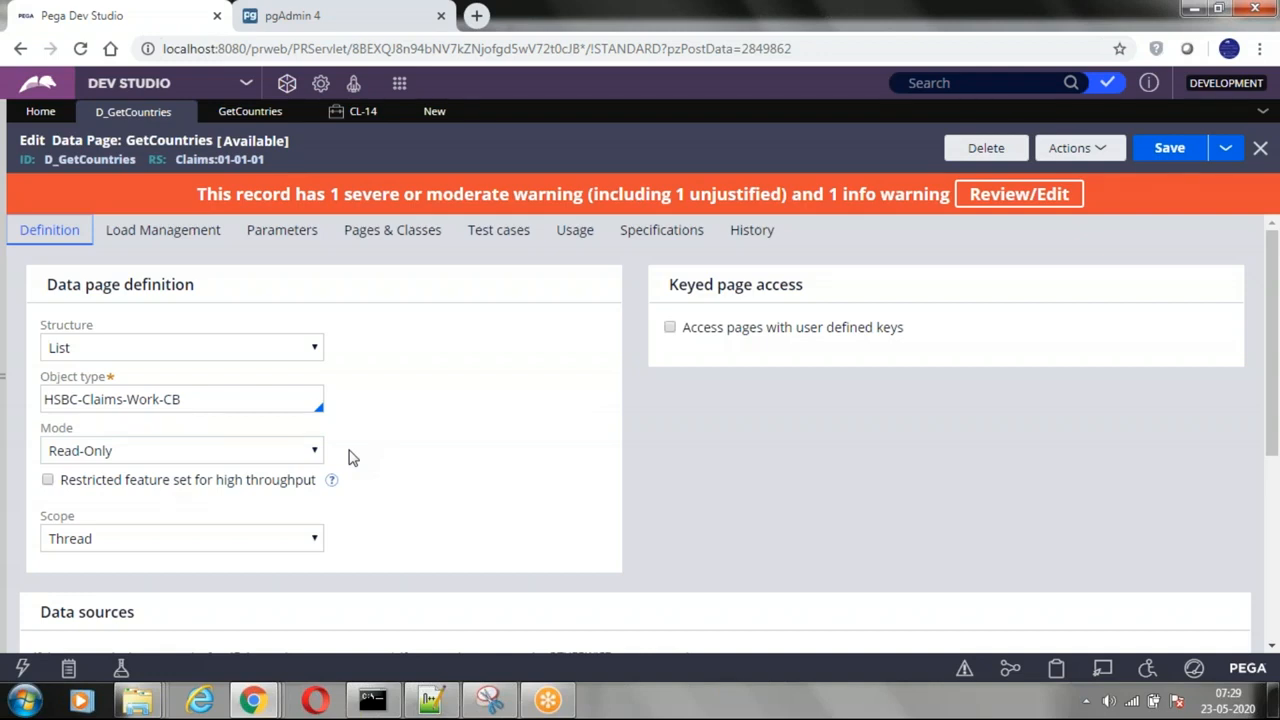
double_click(75, 160)
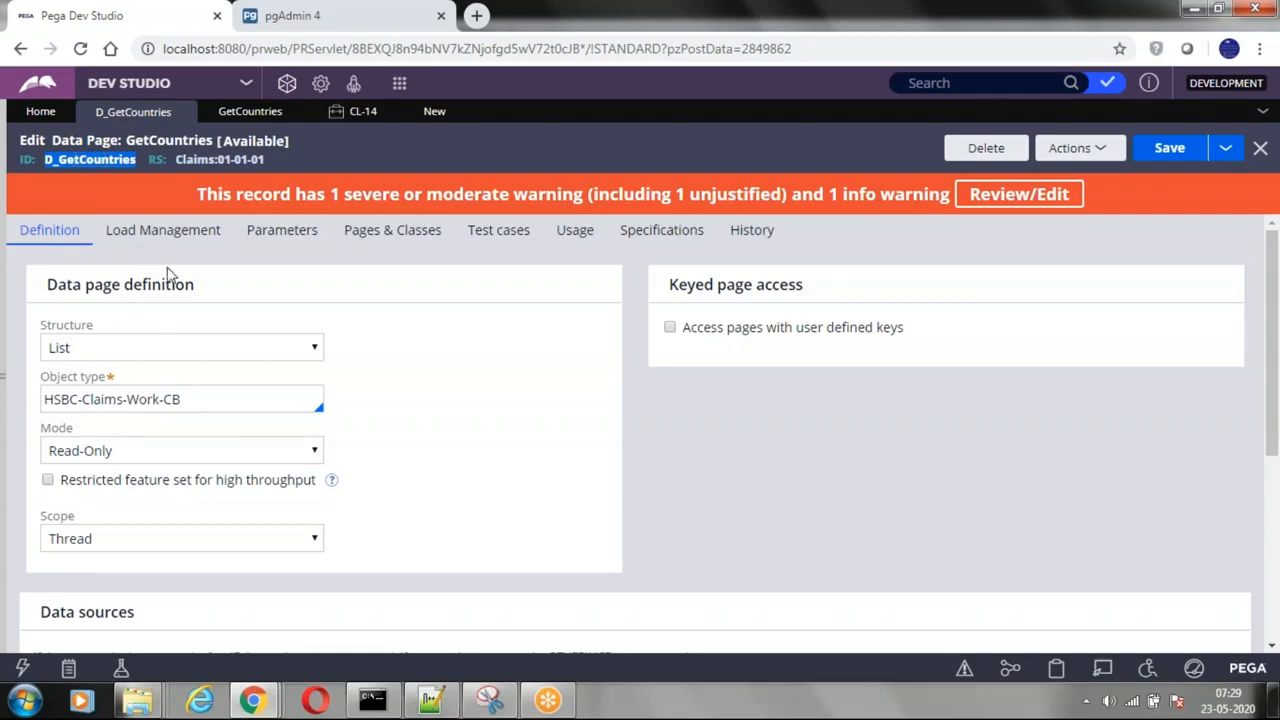
click(163, 230)
scroll(254, 482, down, 1)
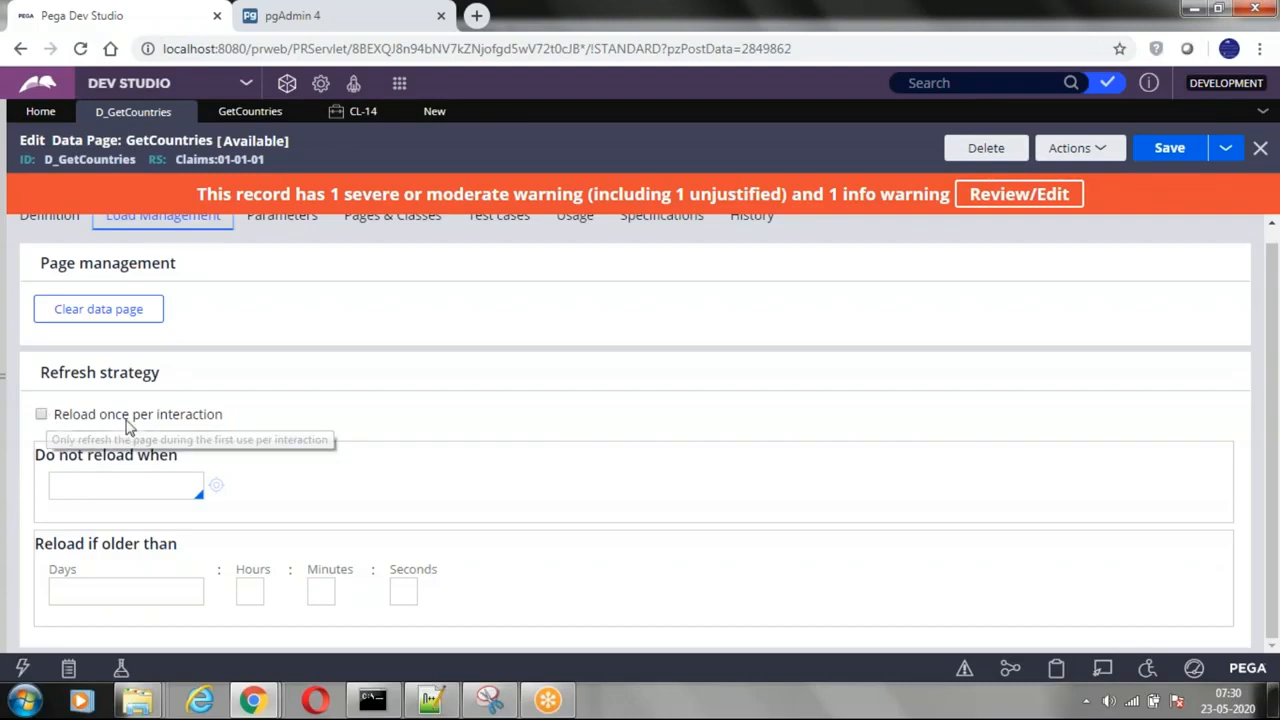
scroll(30, 380, up, 1)
Step: Set the D_GetCountries data page's scope to Requestor in its definition
click(49, 229)
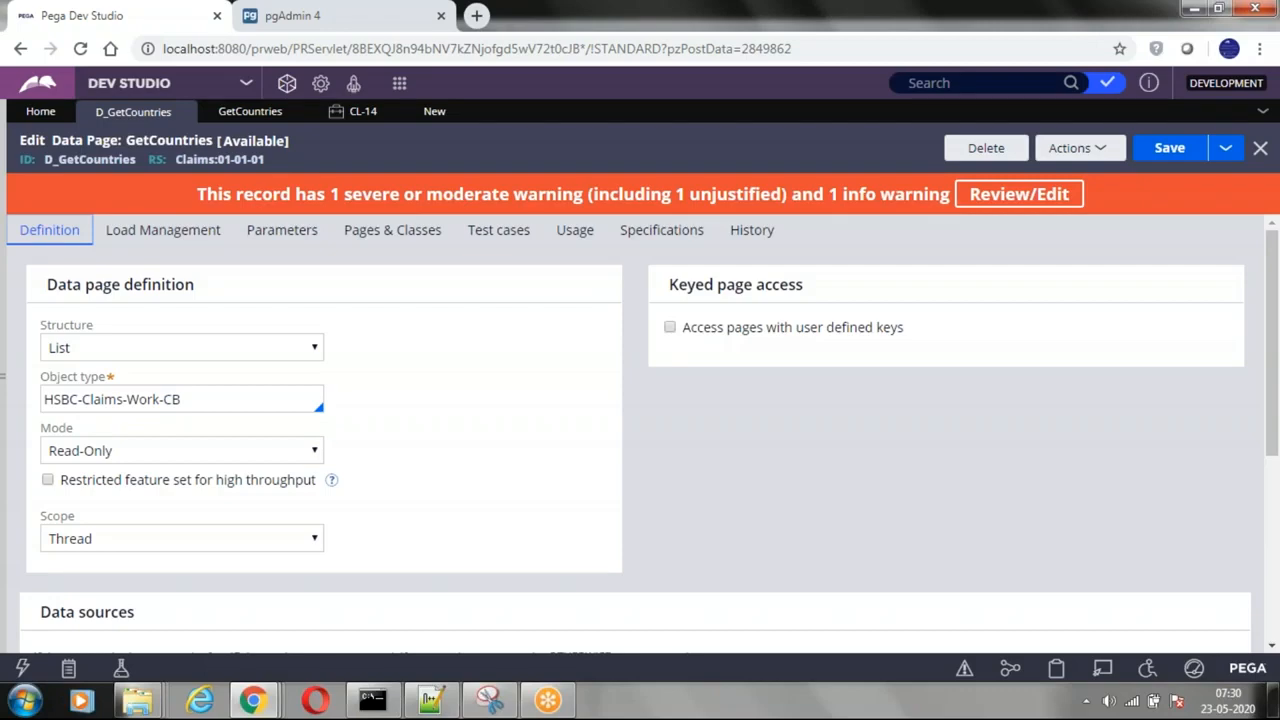
click(143, 540)
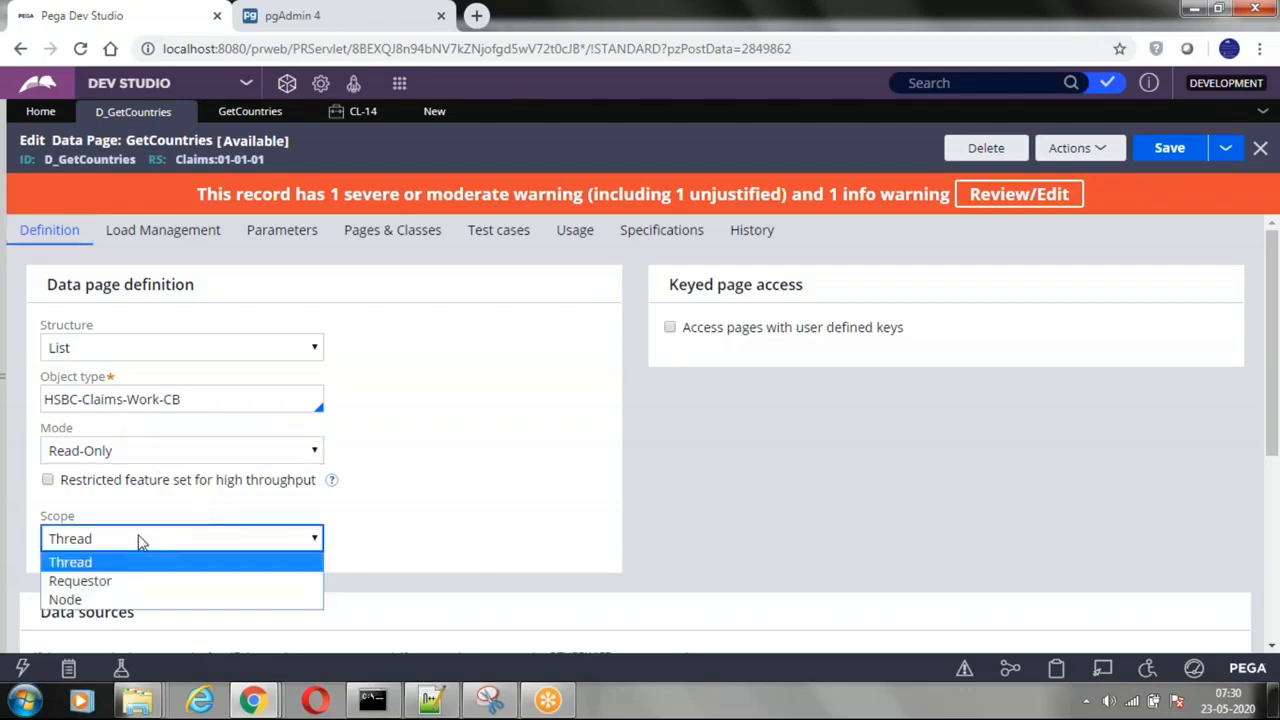
click(99, 584)
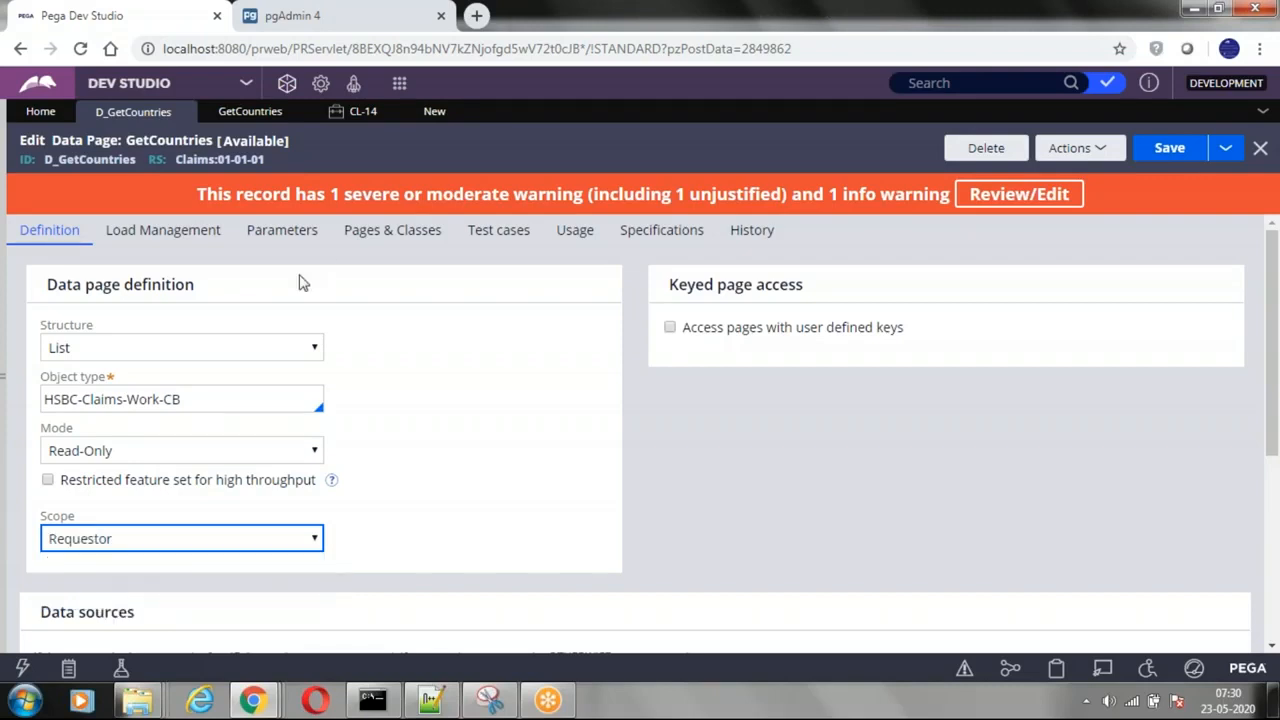
Step: View the open CL-14 case, create another CB case and return to the D_GetCountries data page
click(358, 114)
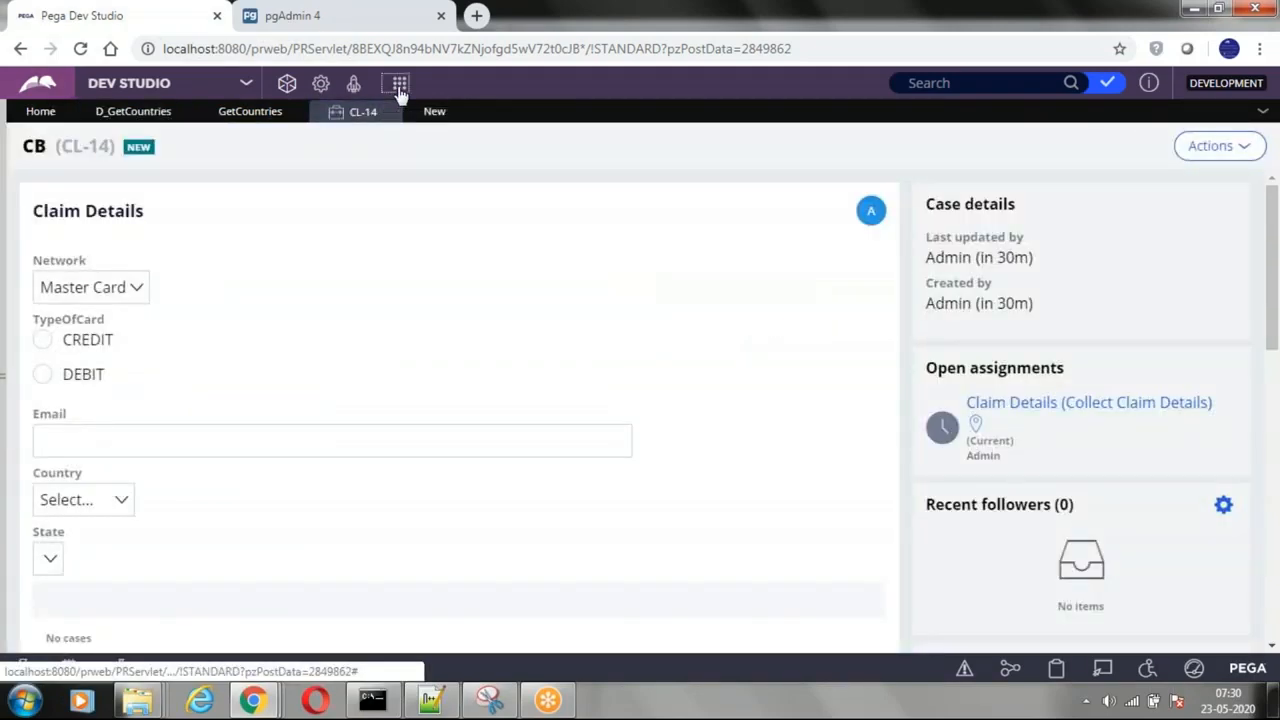
click(399, 86)
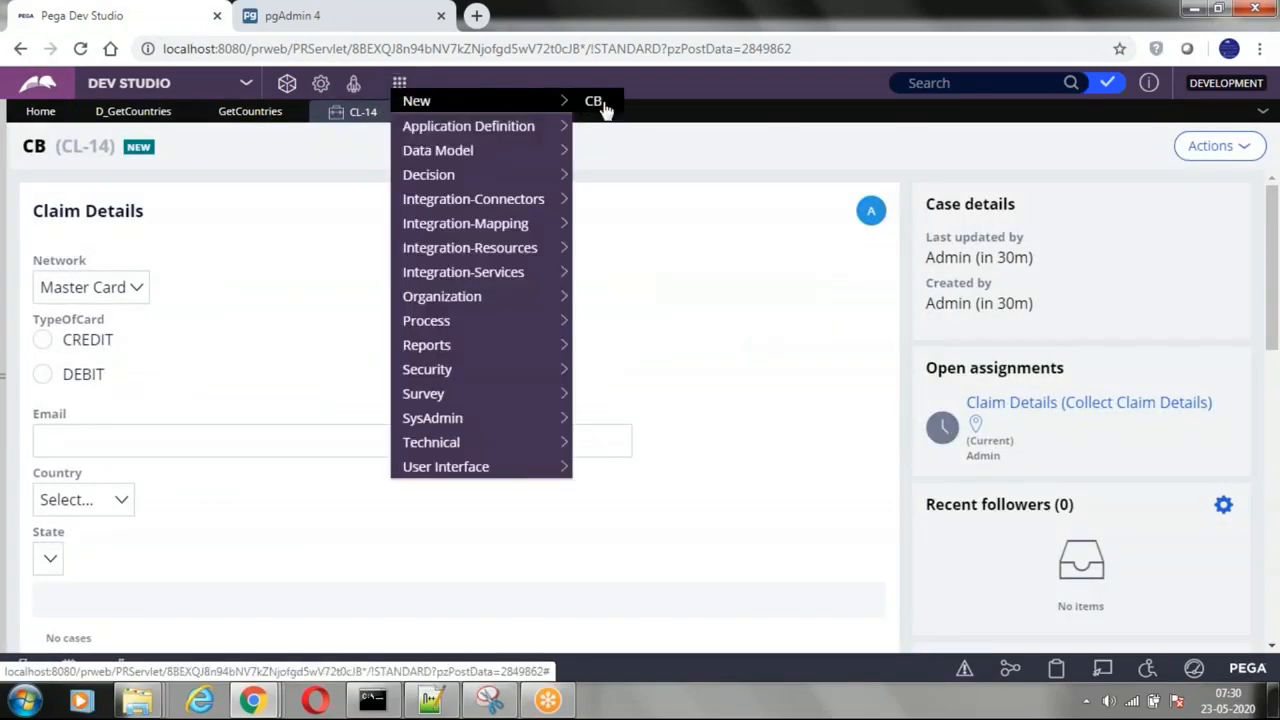
click(598, 103)
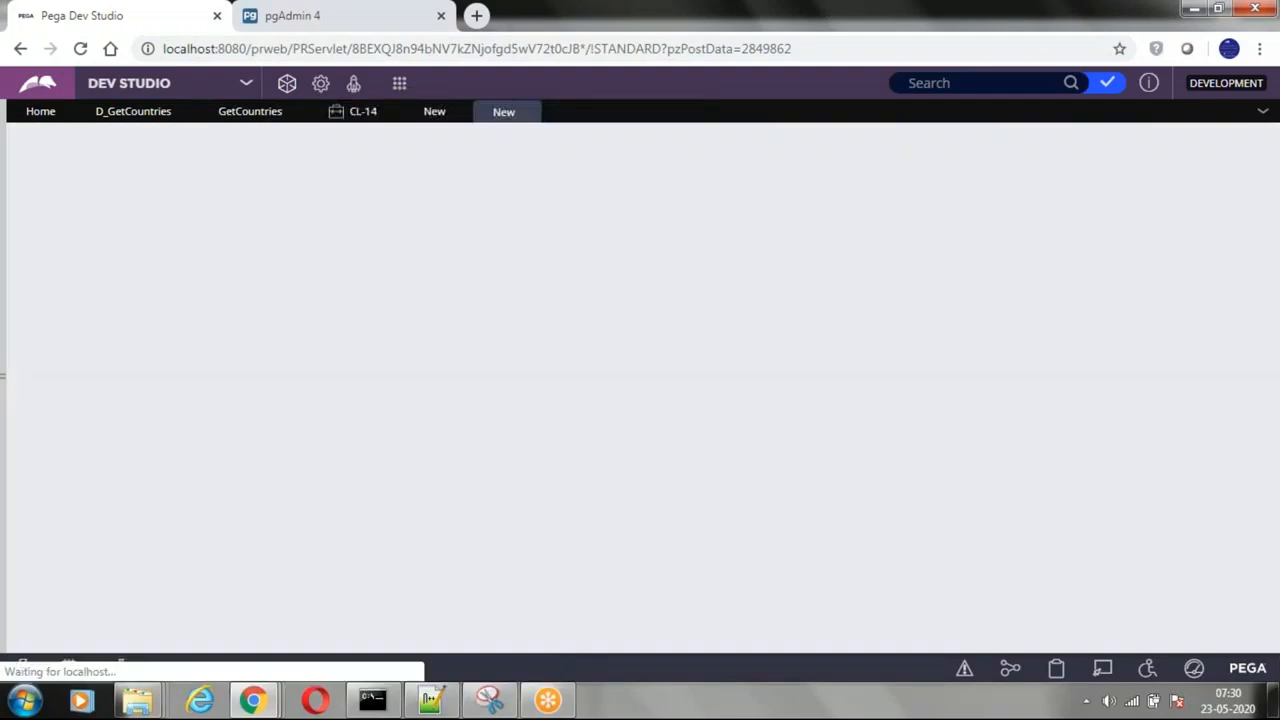
click(116, 114)
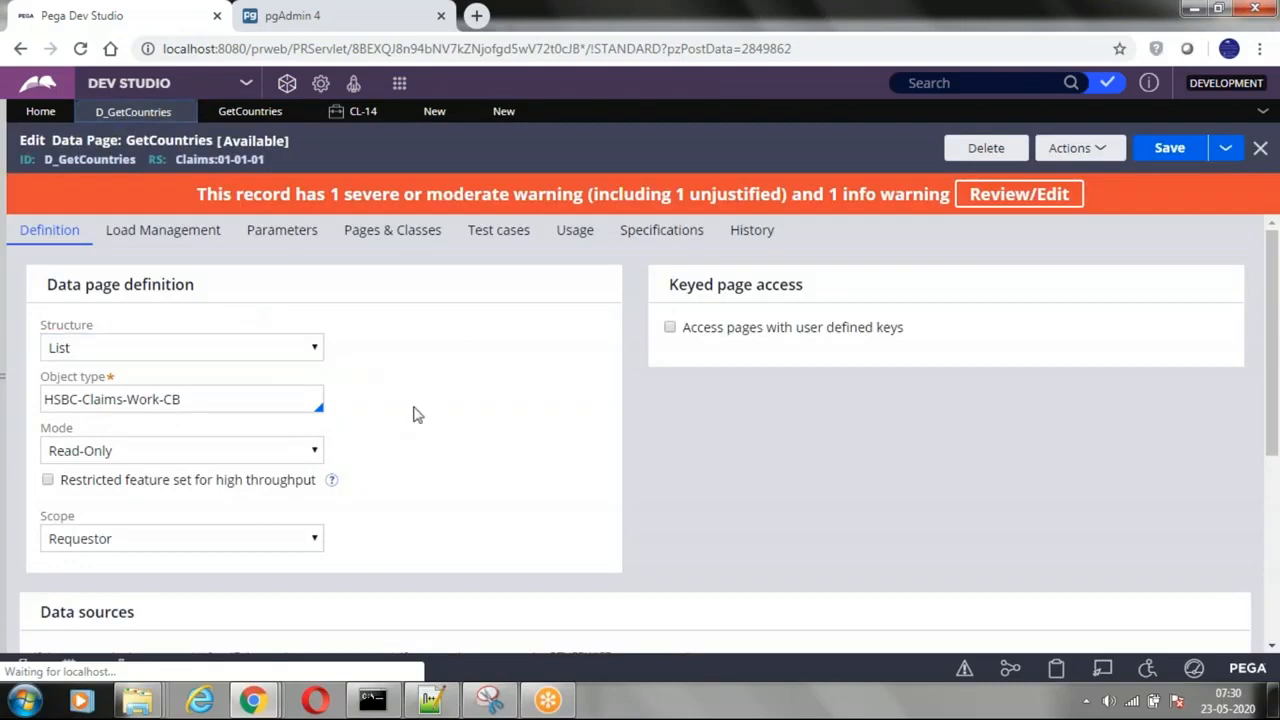
Step: Review the page management and refresh strategy options for the Requestor scope, returning to the definition
scroll(417, 414, down, 2)
scroll(154, 363, up, 2)
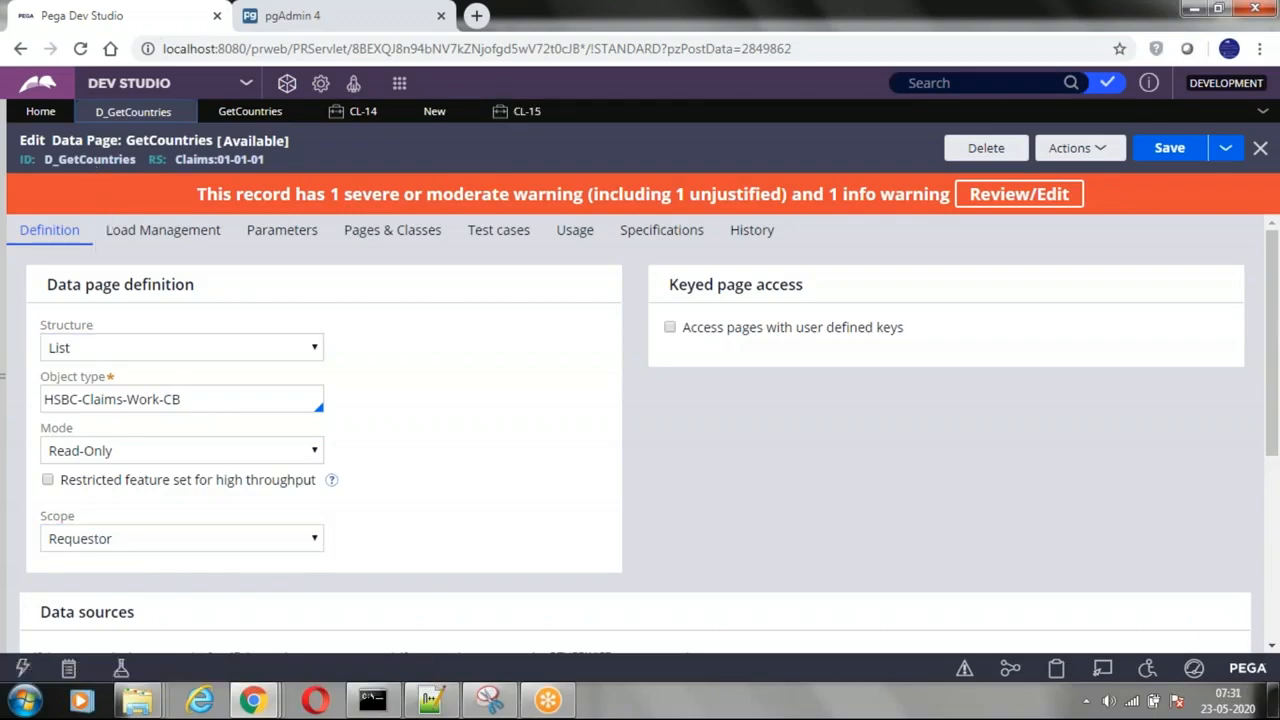
click(145, 232)
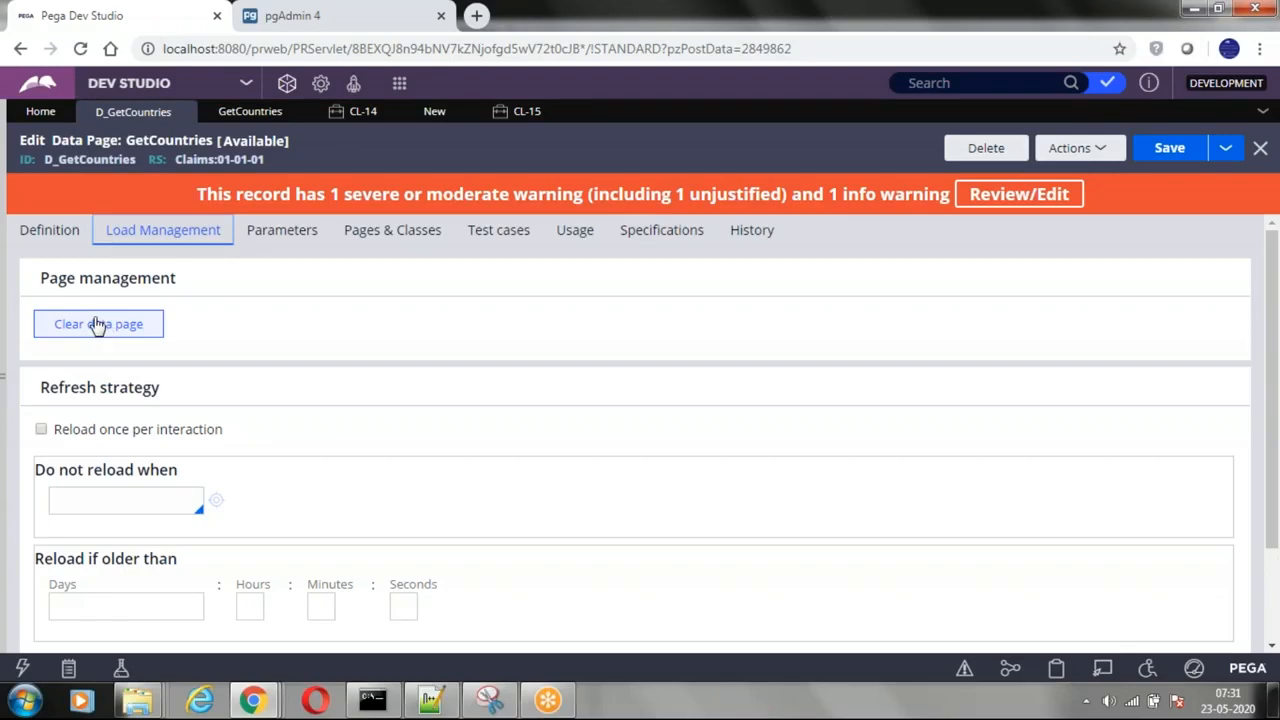
click(50, 238)
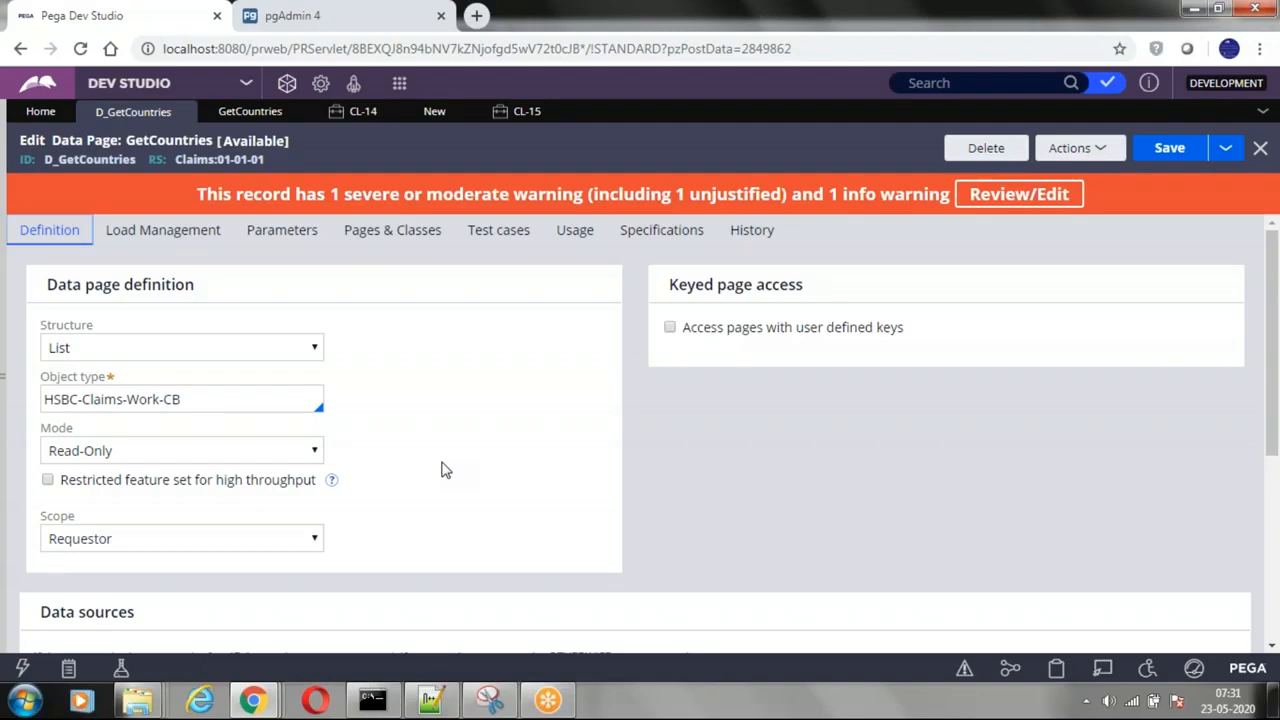
Step: Review the available source types in the D_GetCountries data sources, keeping Activity selected
scroll(434, 486, down, 2)
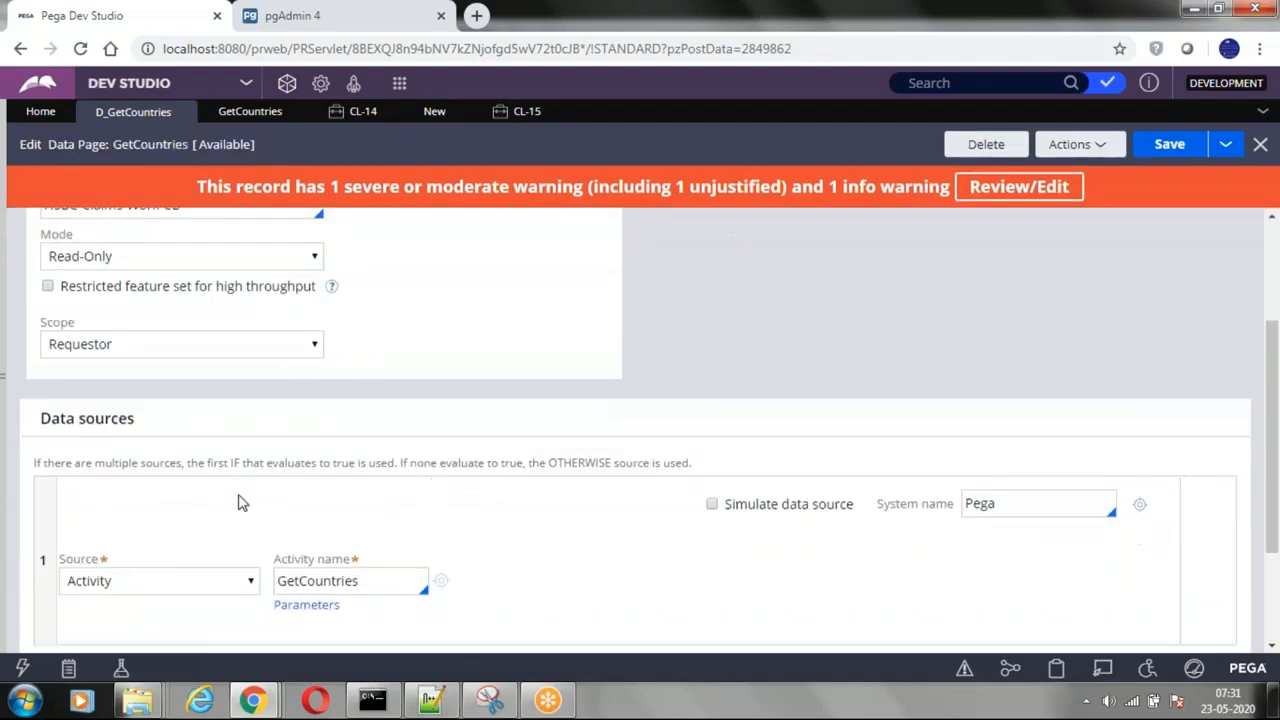
scroll(268, 528, down, 1)
click(129, 492)
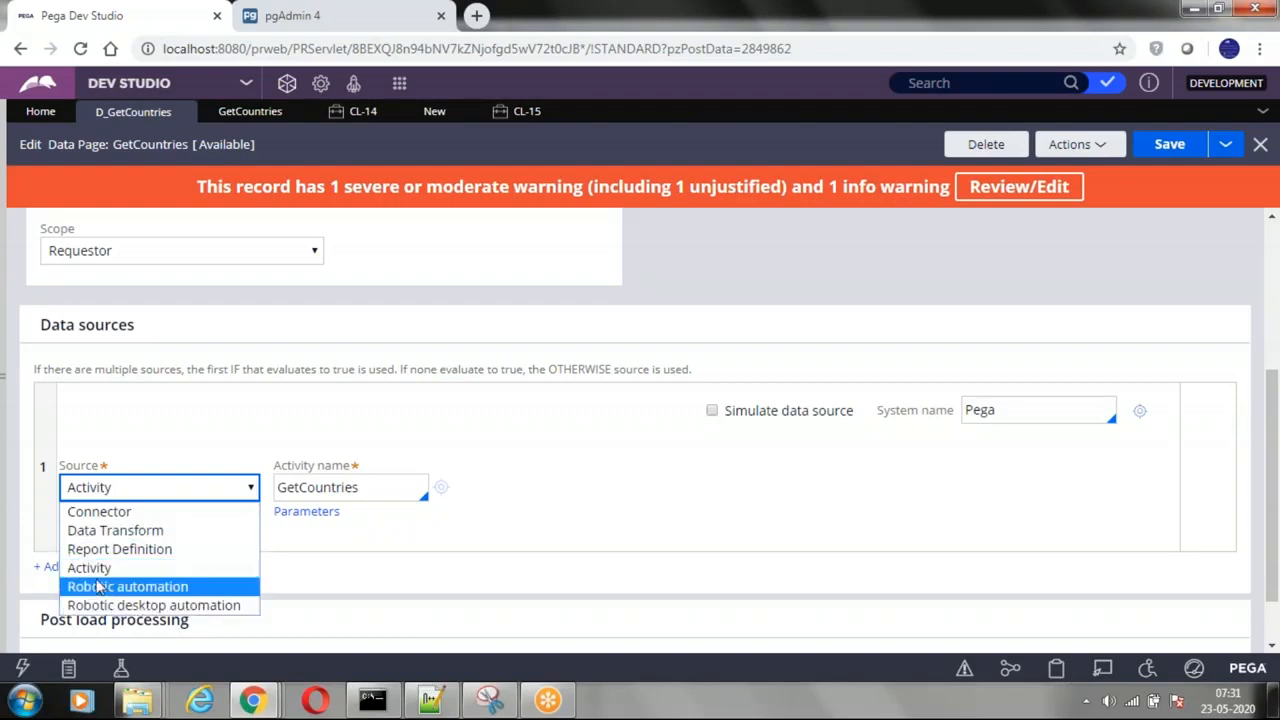
click(652, 424)
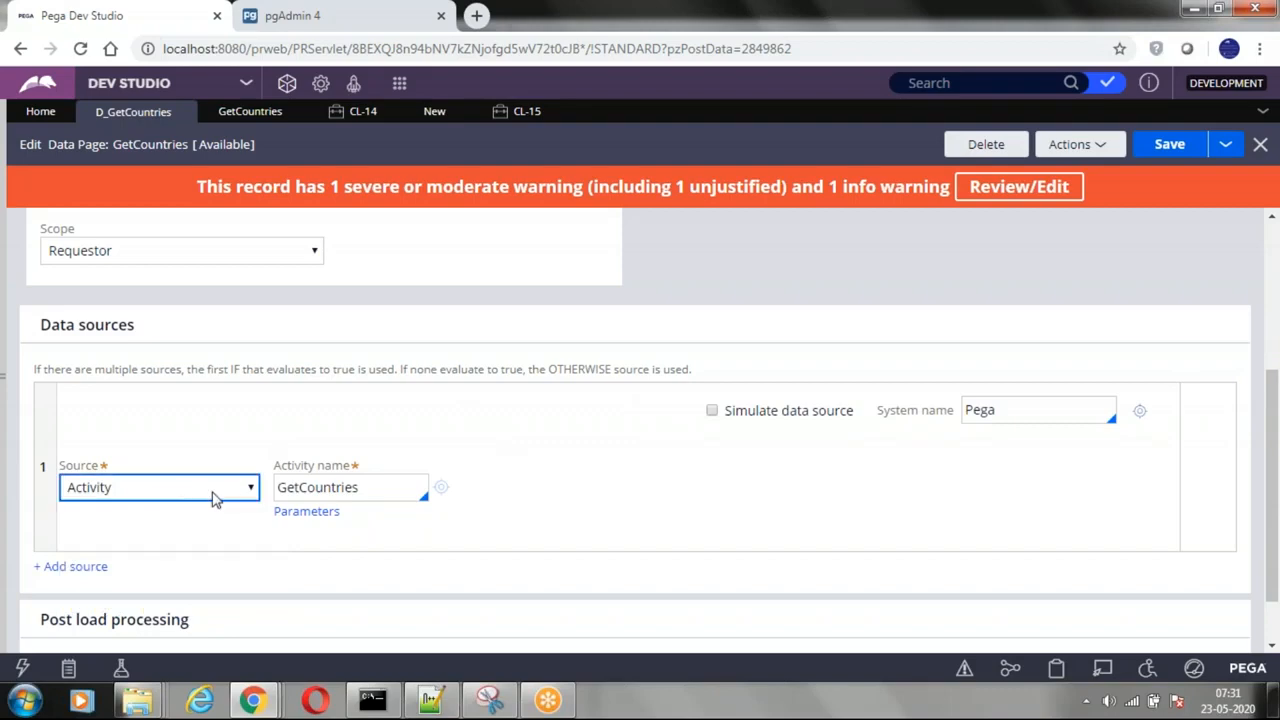
scroll(426, 463, up, 5)
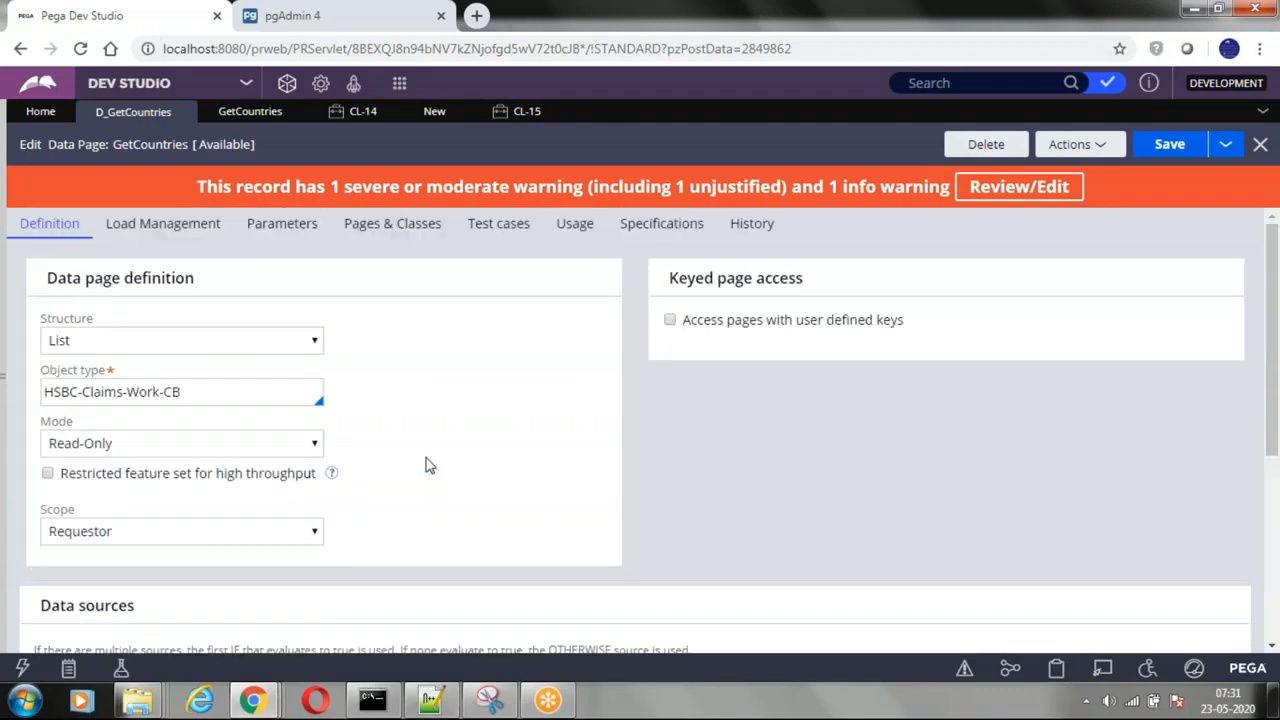
Step: List the activities selectable for the data source's activity name and highlight GetCountries, leaving the choice as it is
scroll(420, 466, down, 5)
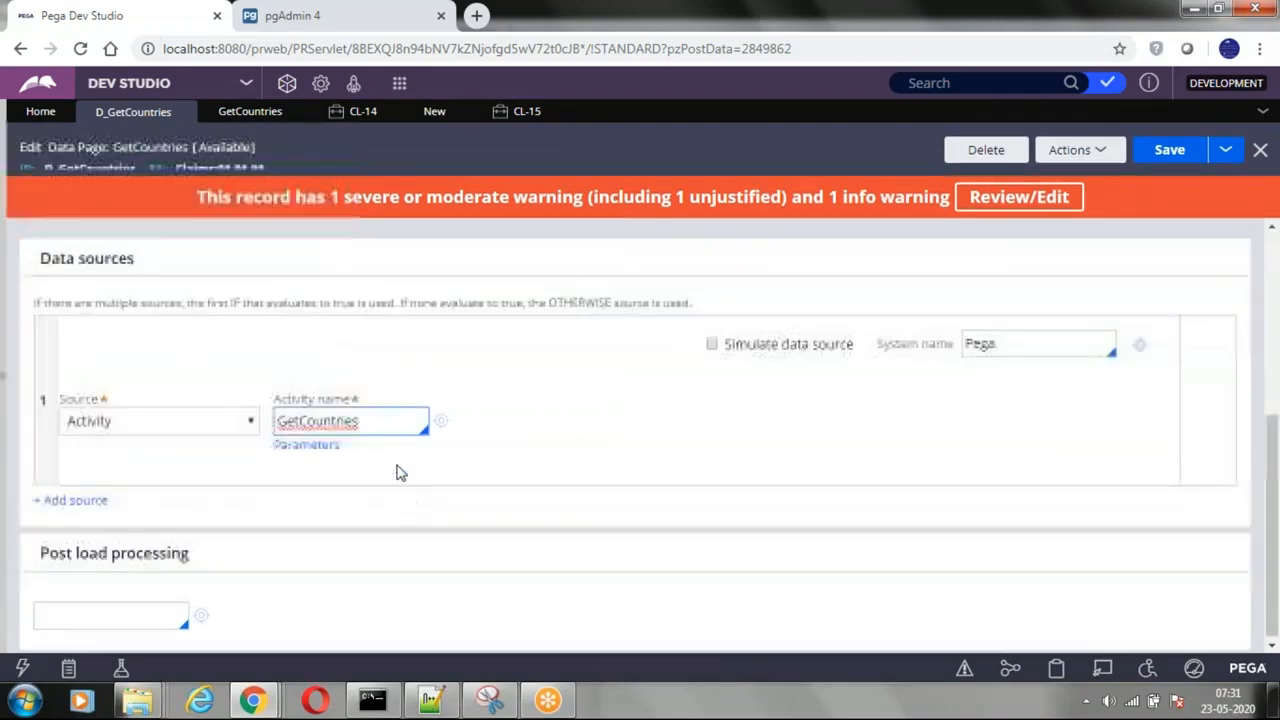
key(Down)
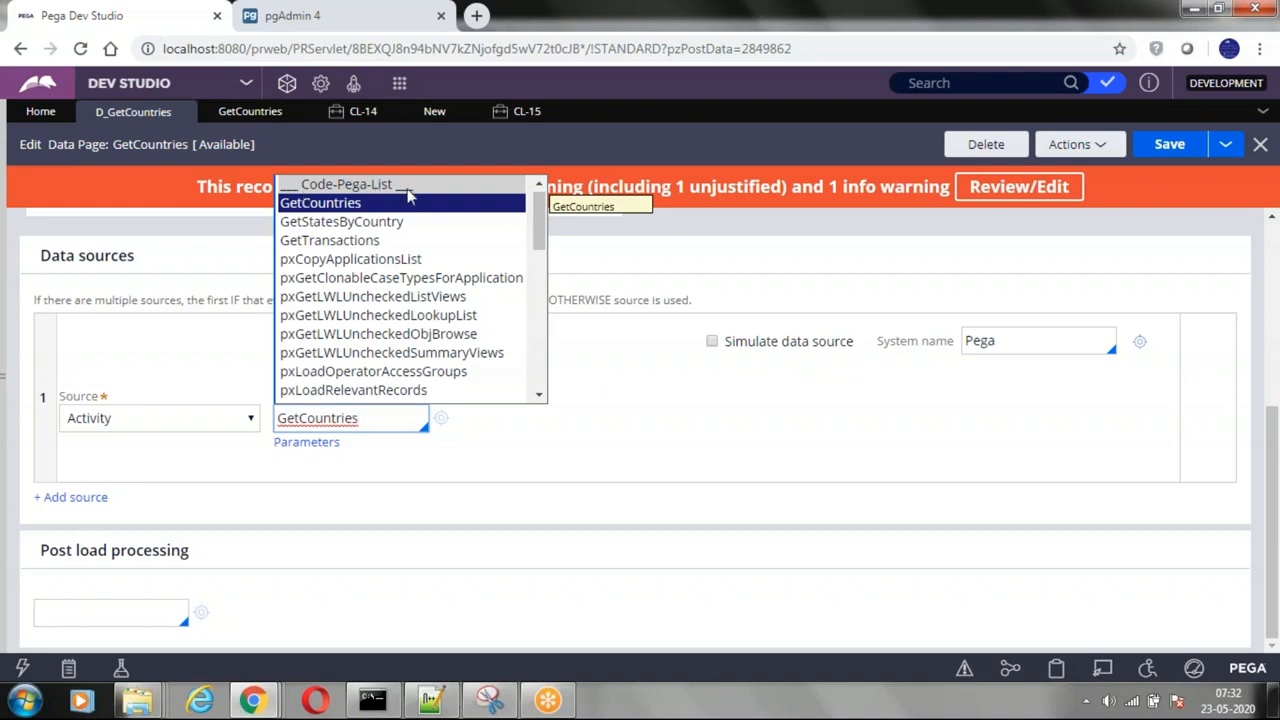
click(760, 248)
double_click(333, 420)
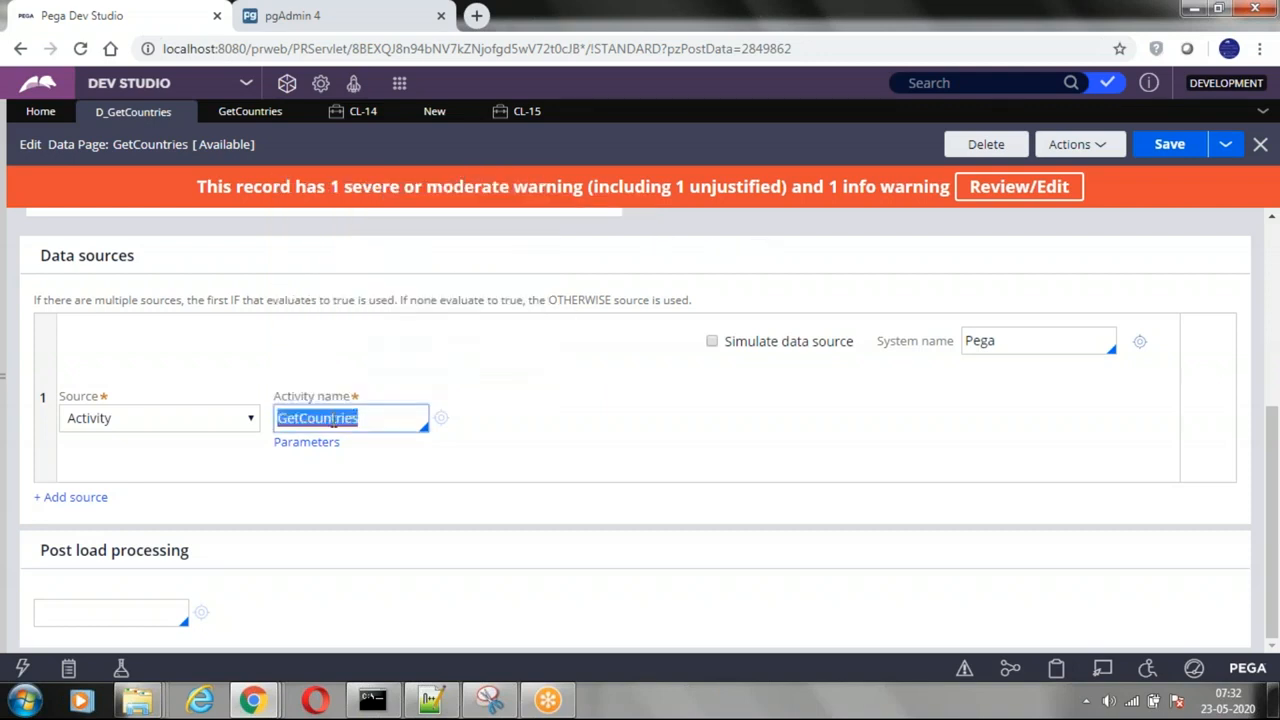
click(371, 417)
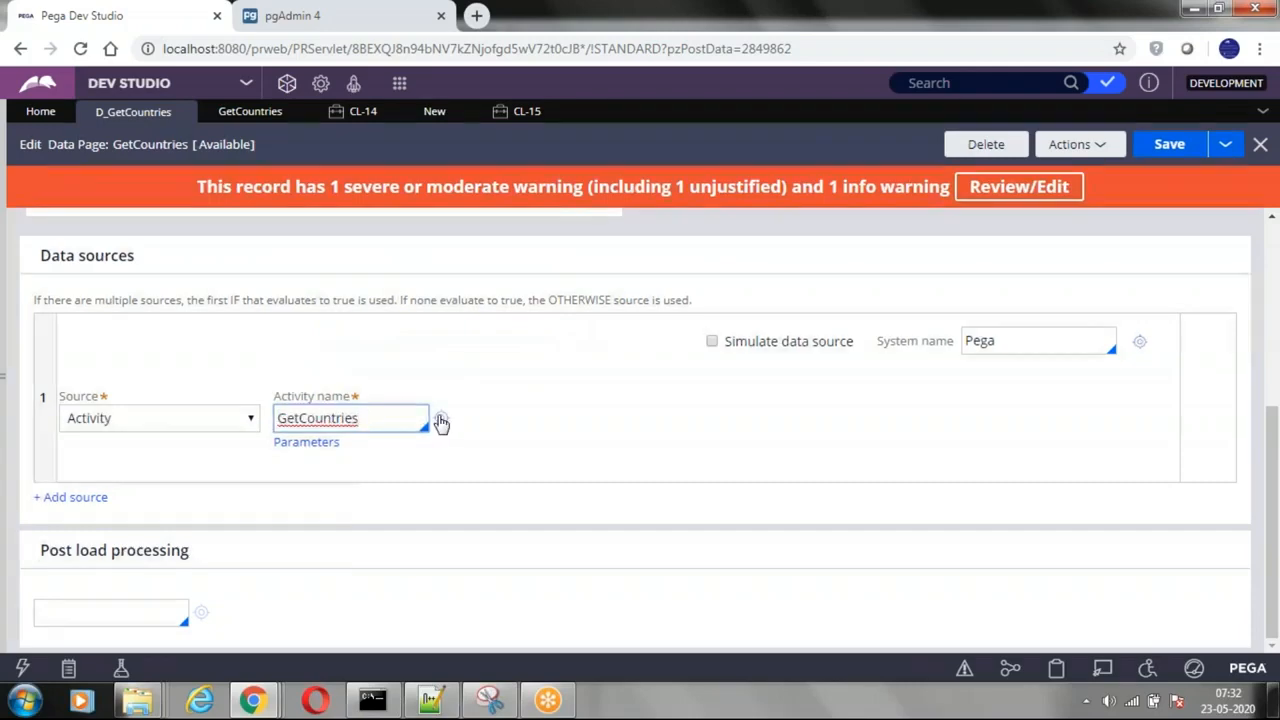
Step: Open the GetCountries activity from the data source, highlight its ID and collapse the RDB-List step's method parameters
click(441, 421)
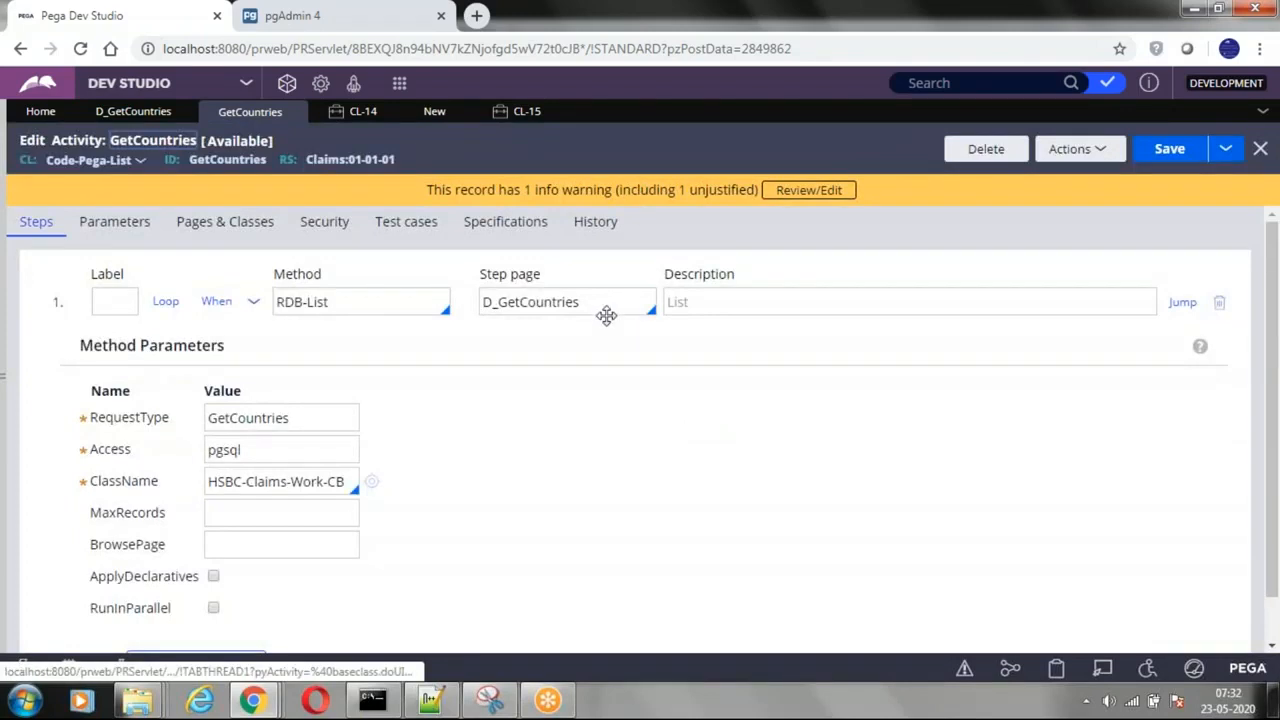
double_click(216, 162)
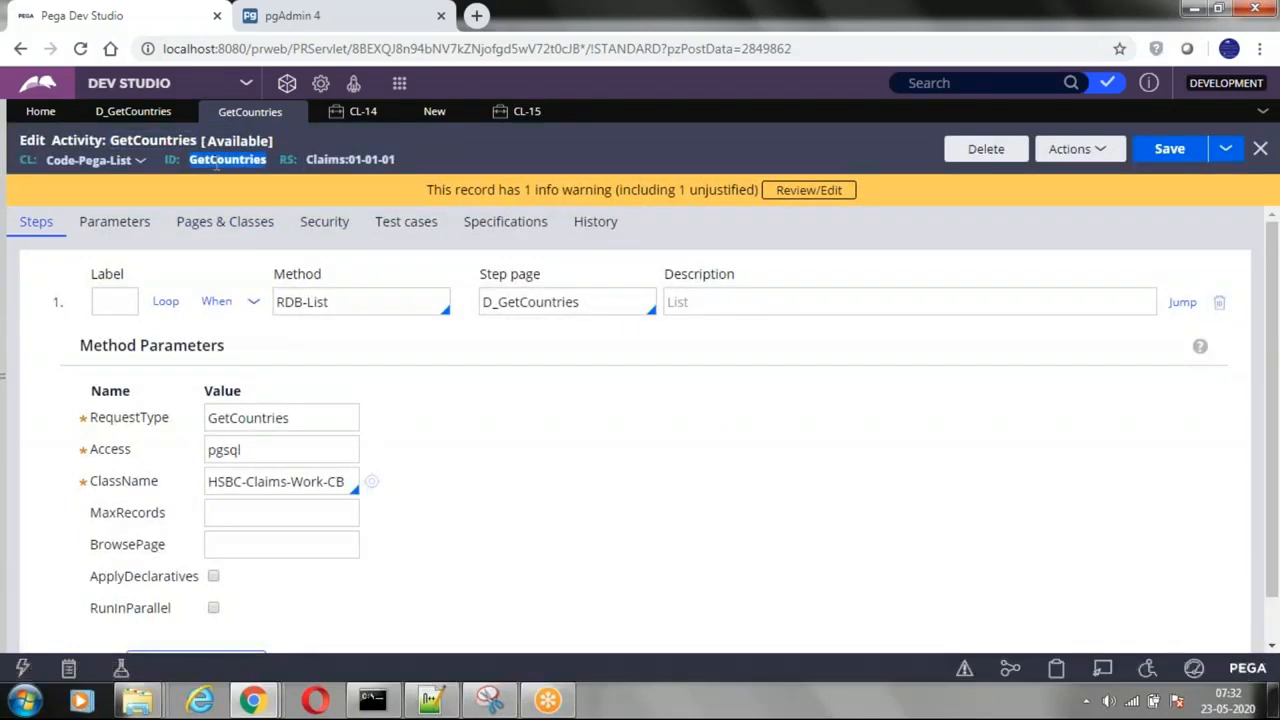
click(253, 301)
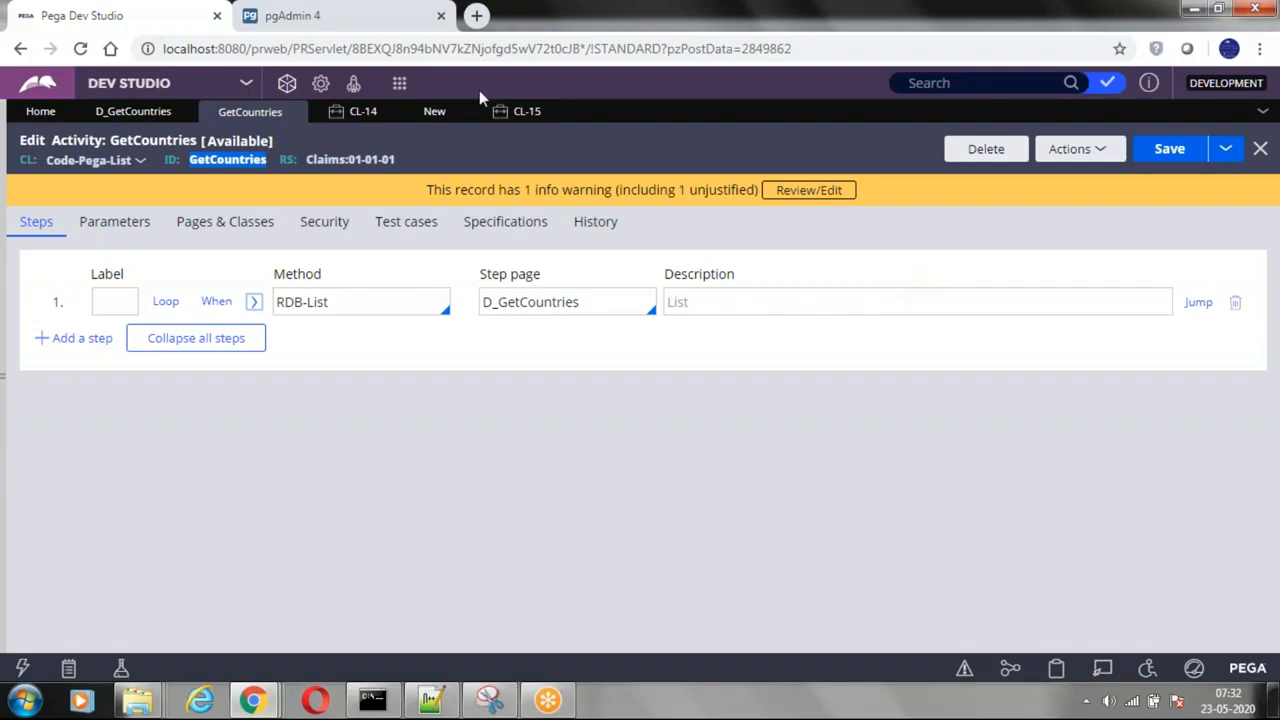
Step: Switch to pgAdmin and collapse the Cities, Countres and States tables in the object tree
click(323, 17)
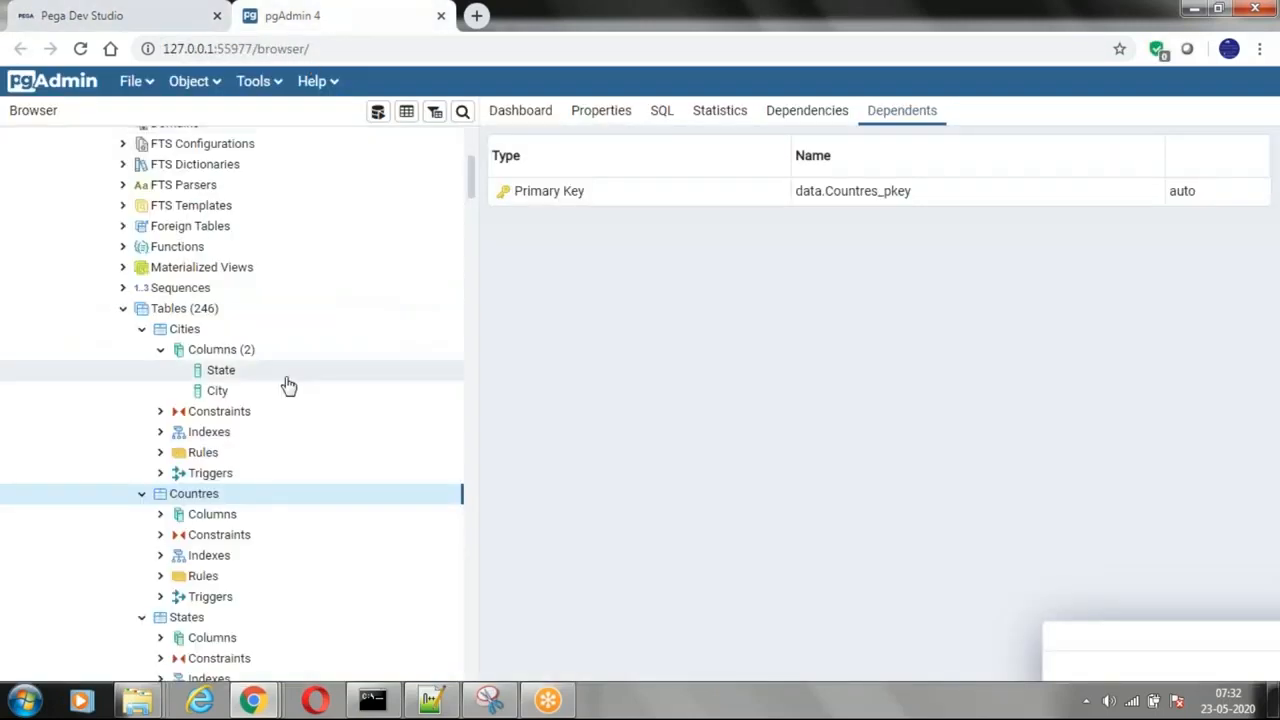
click(143, 332)
click(141, 350)
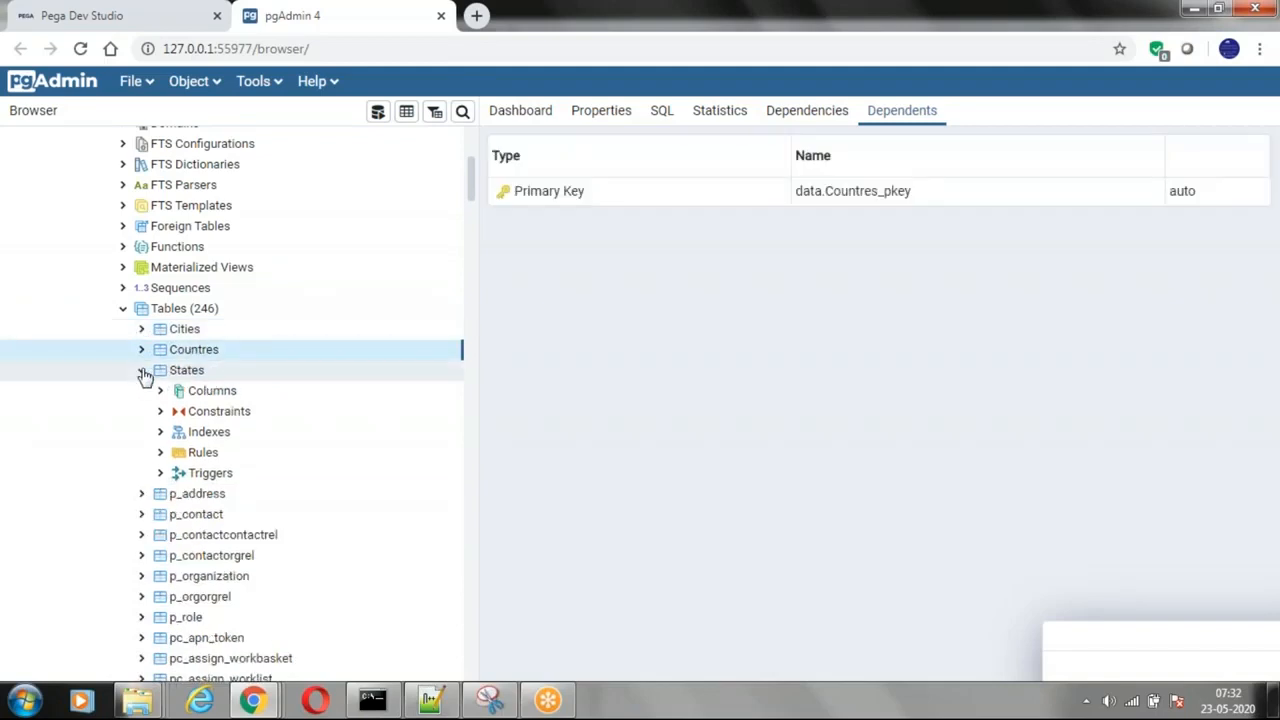
click(142, 371)
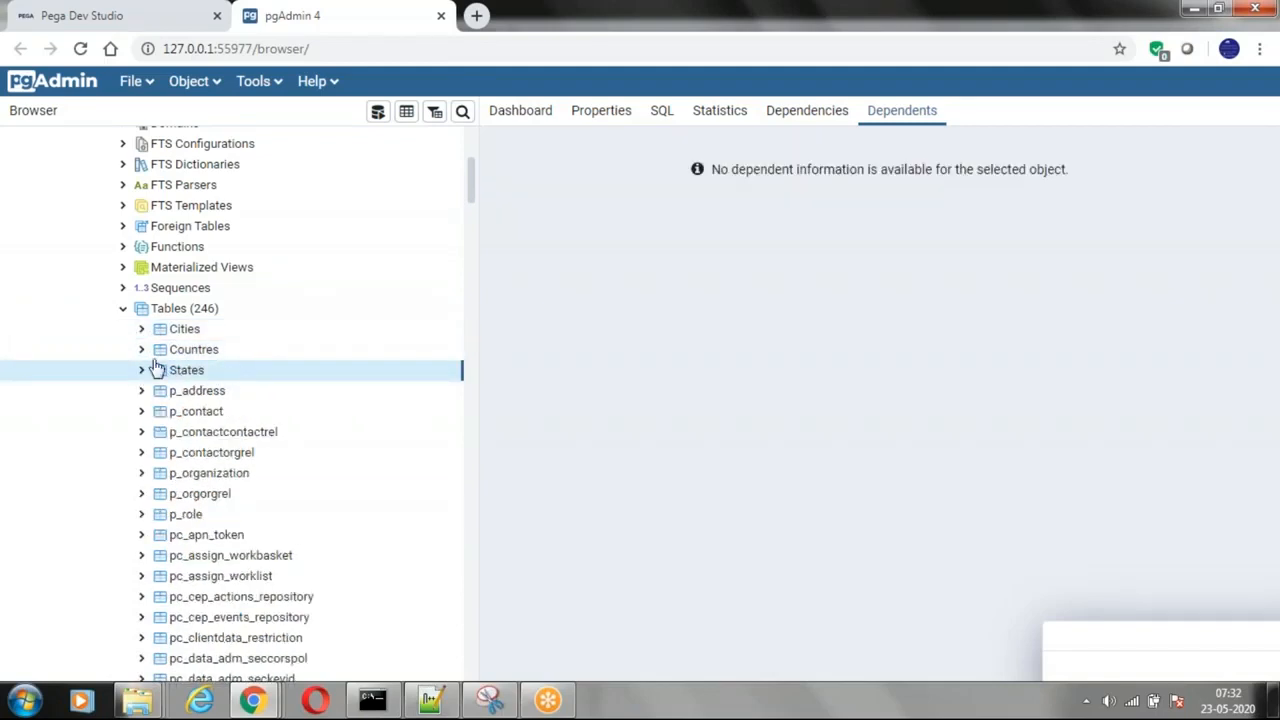
Step: Expand the Countres table in the object tree and view all of its rows
click(144, 351)
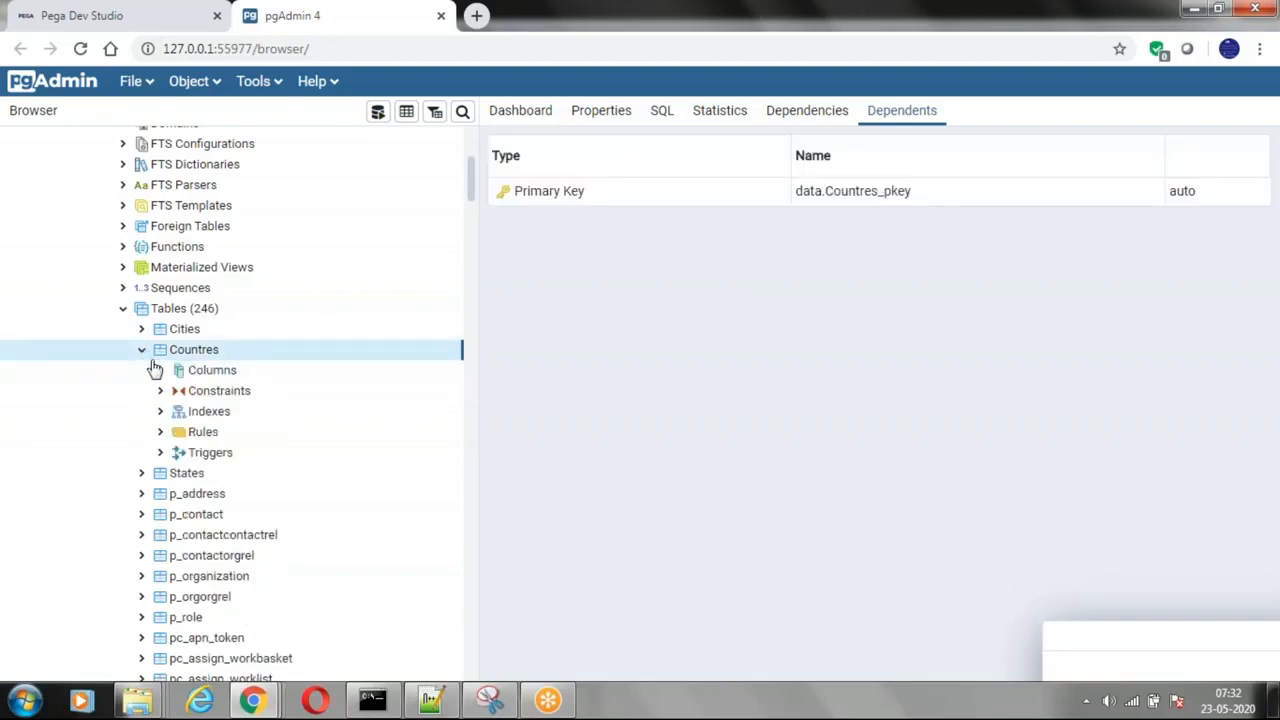
click(162, 373)
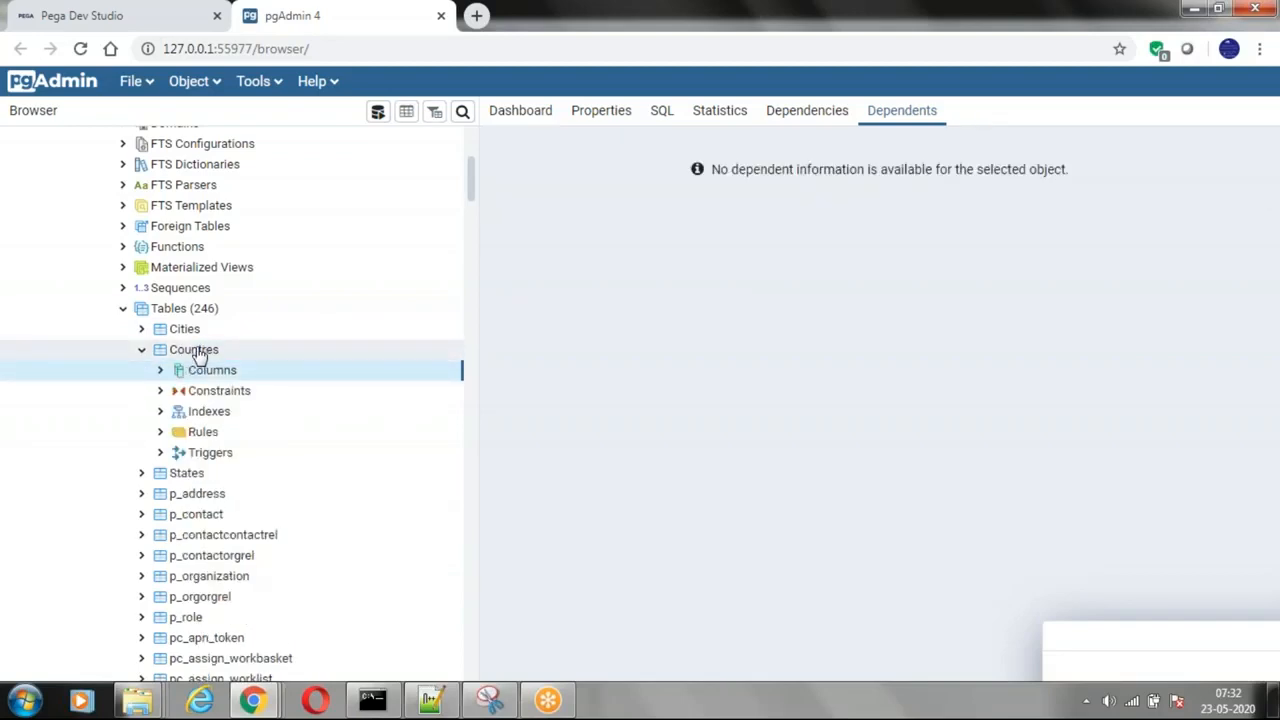
right_click(199, 357)
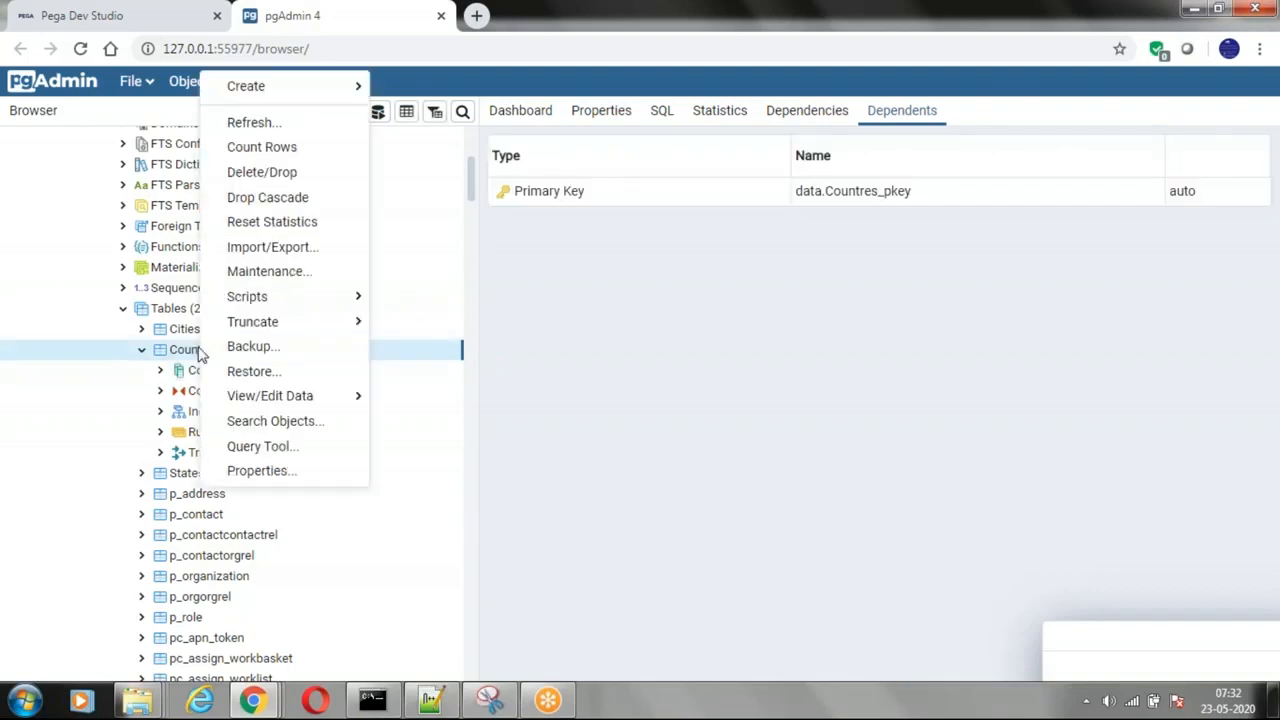
mouse_move(355, 398)
click(410, 398)
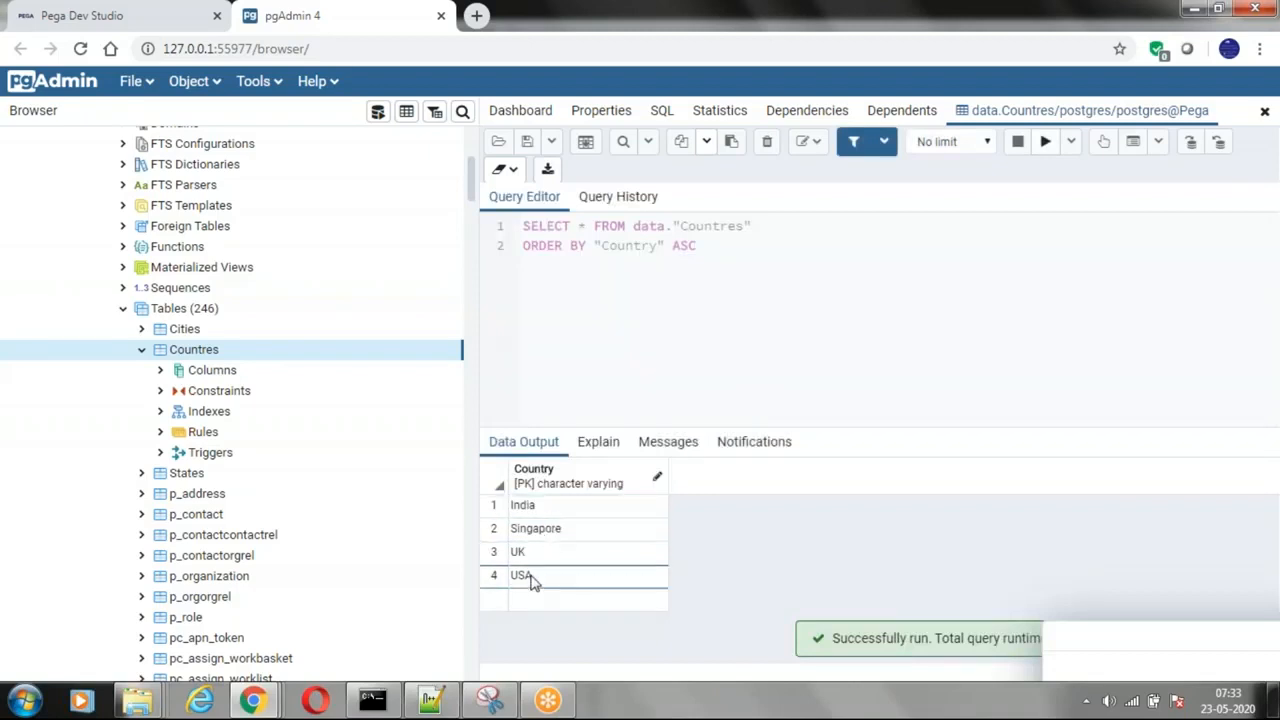
Step: View all rows of the States table and all rows of the Cities table
right_click(179, 477)
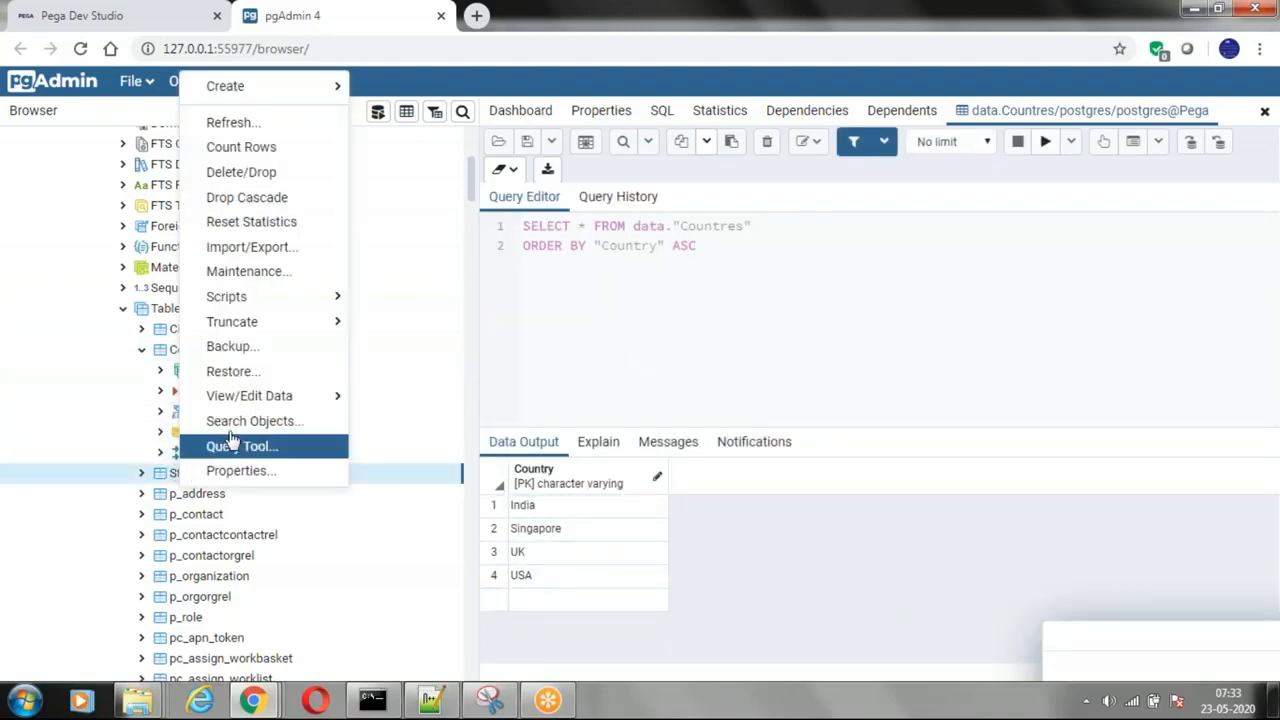
mouse_move(232, 400)
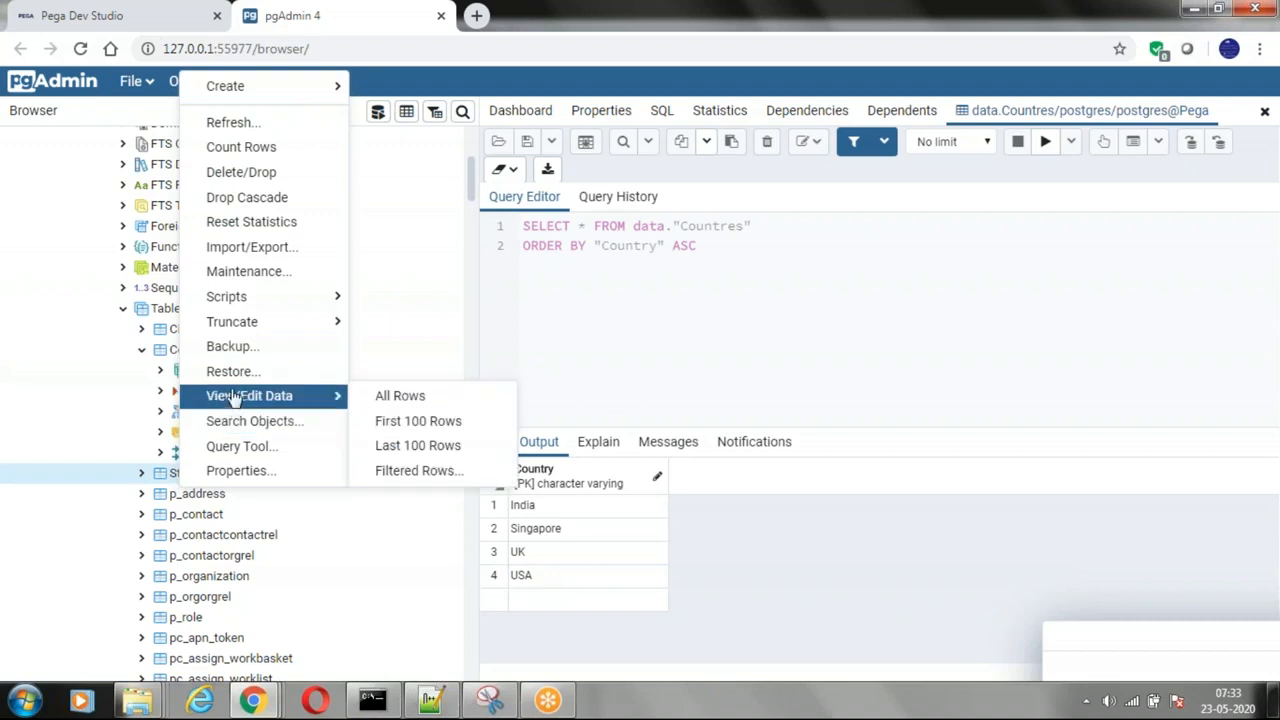
click(400, 396)
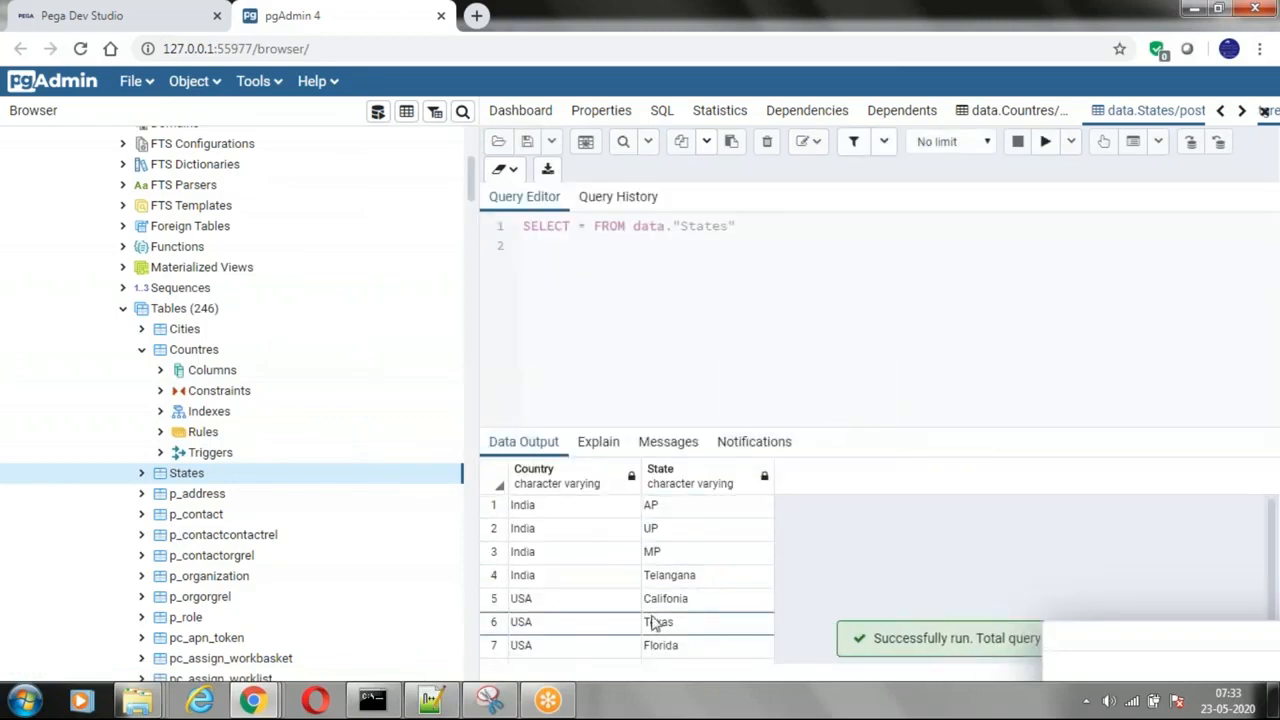
click(184, 333)
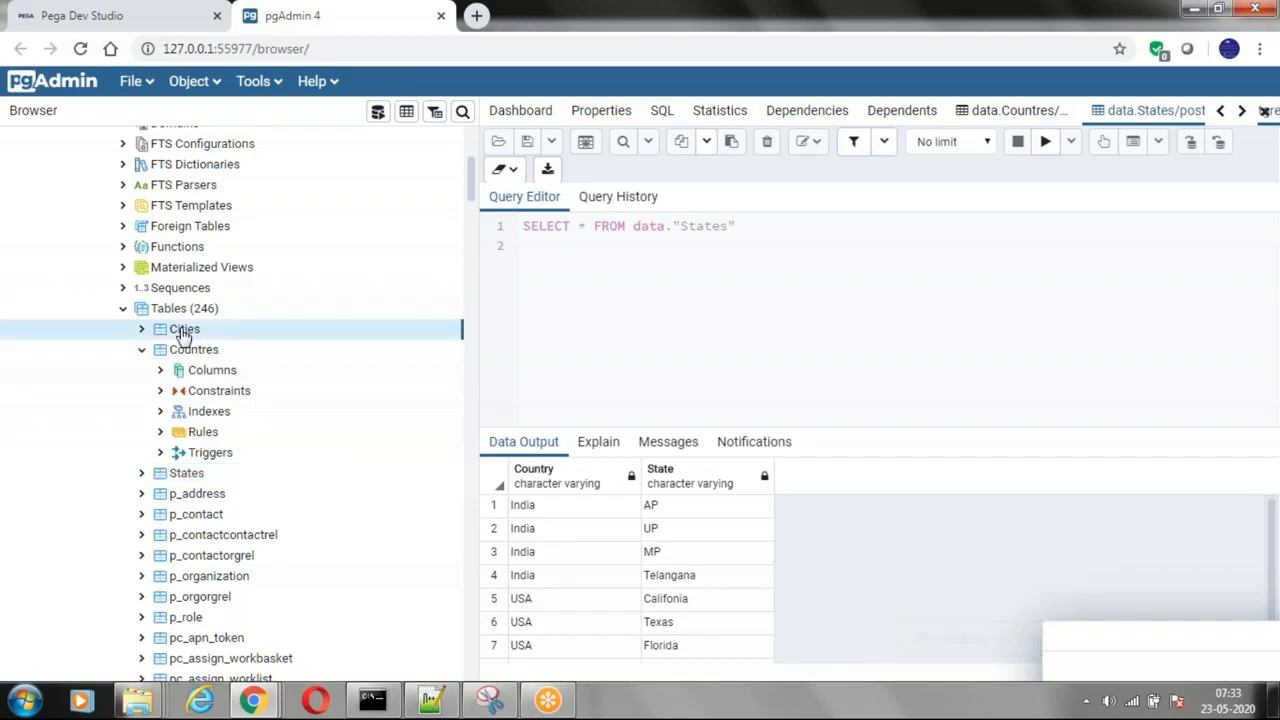
right_click(184, 333)
mouse_move(254, 396)
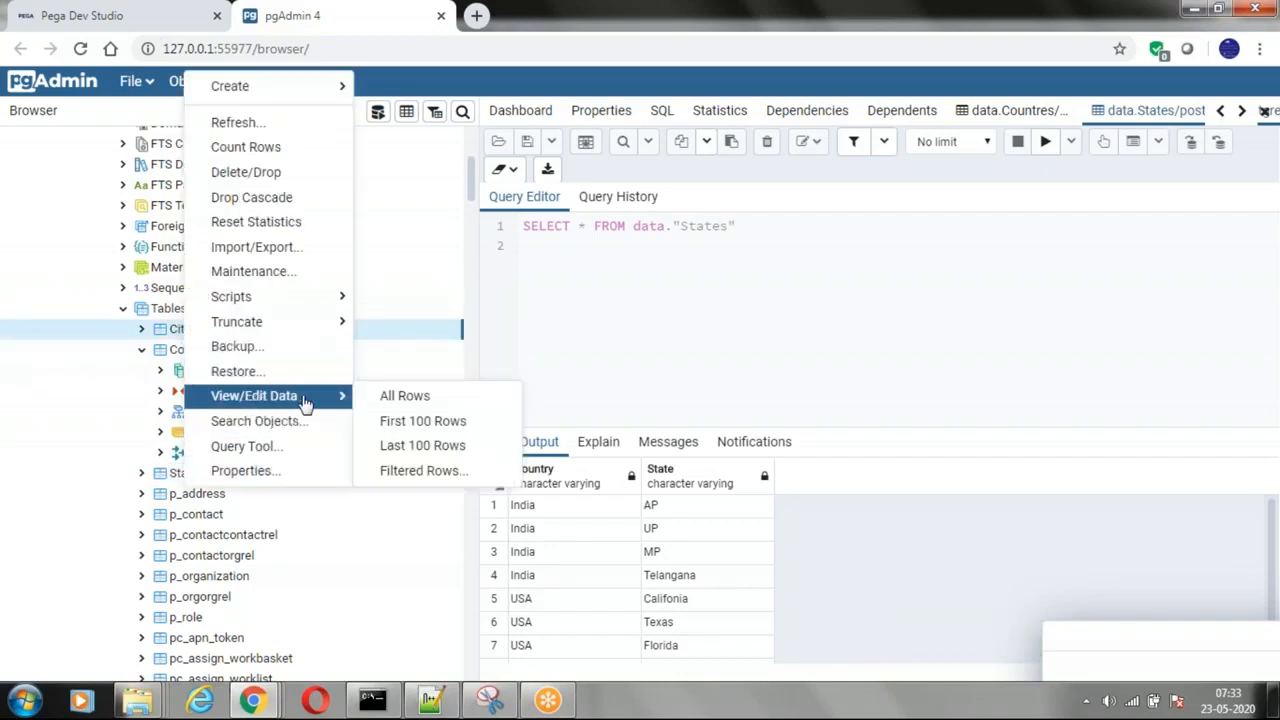
click(400, 398)
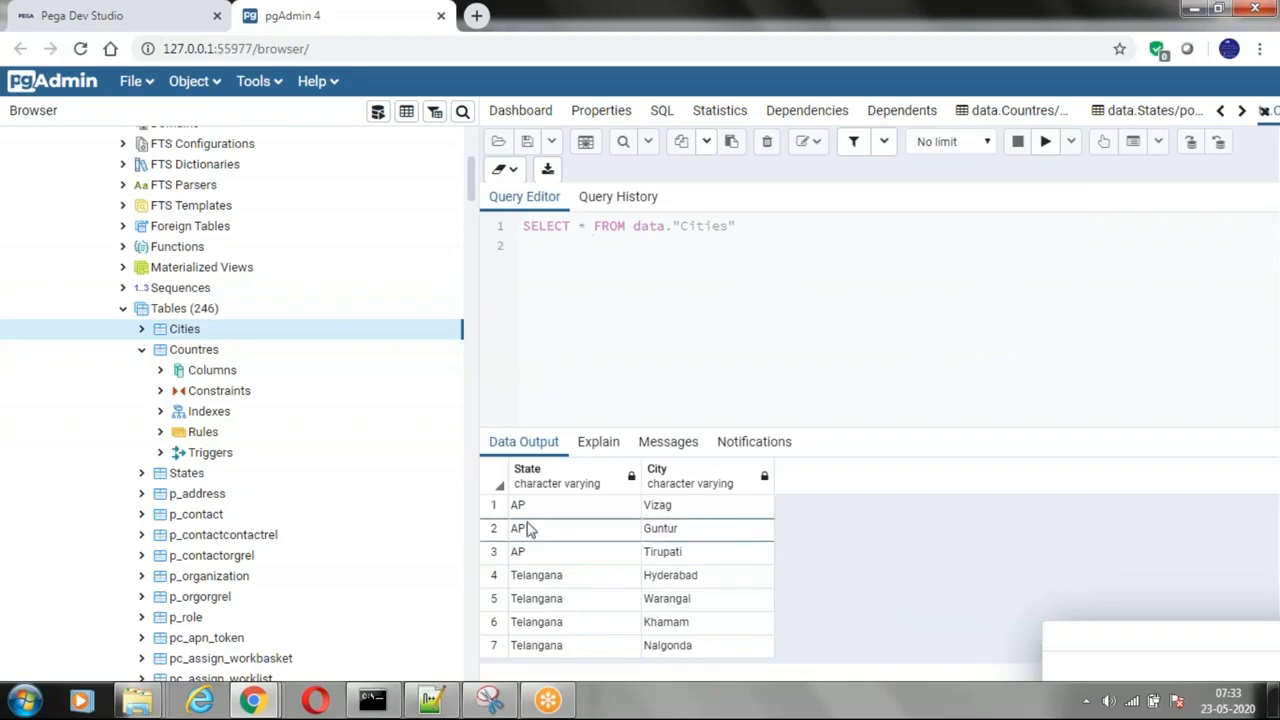
Step: Return to the GetCountries activity in Pega Dev Studio and expand the RDB-List step's method parameters
key(alt+Tab)
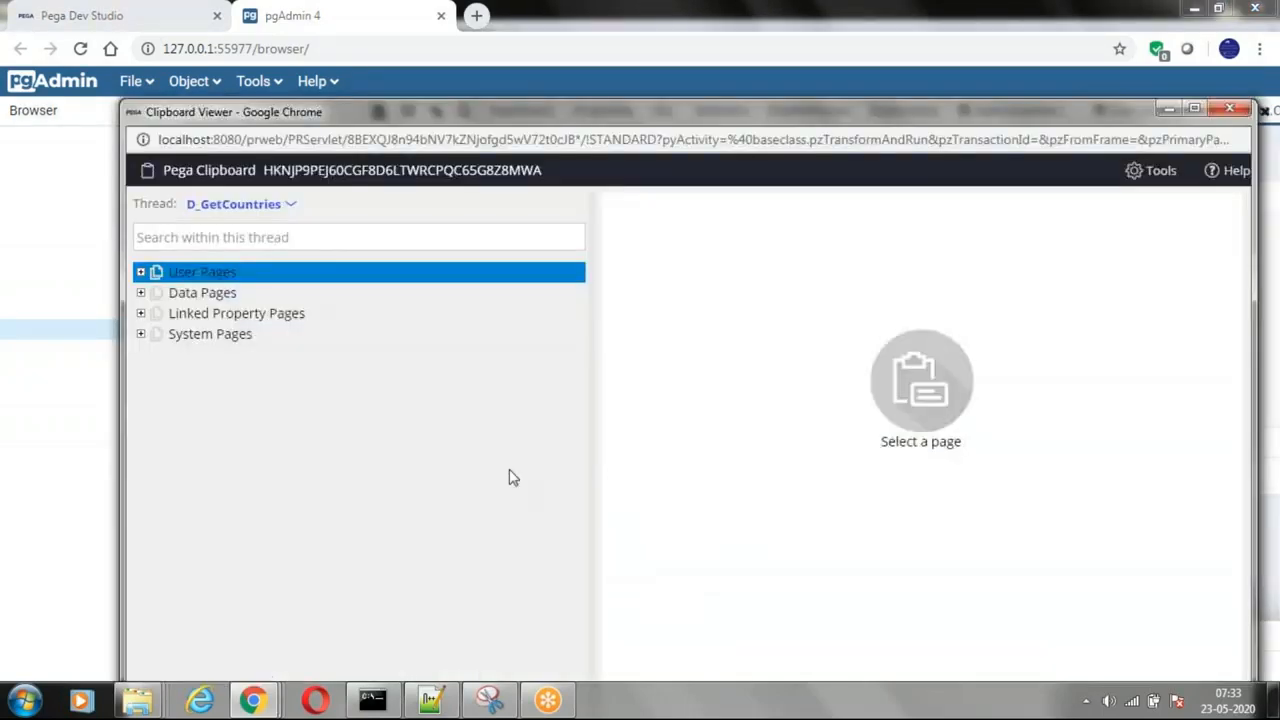
click(103, 13)
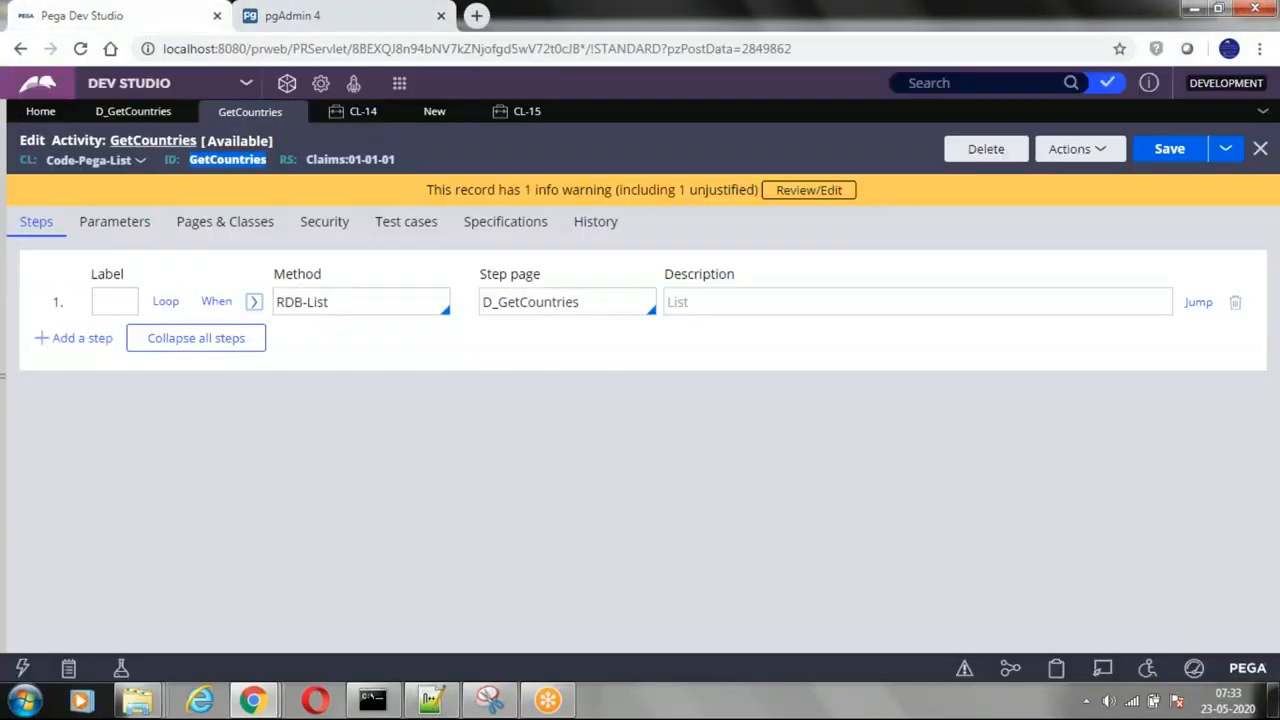
click(349, 309)
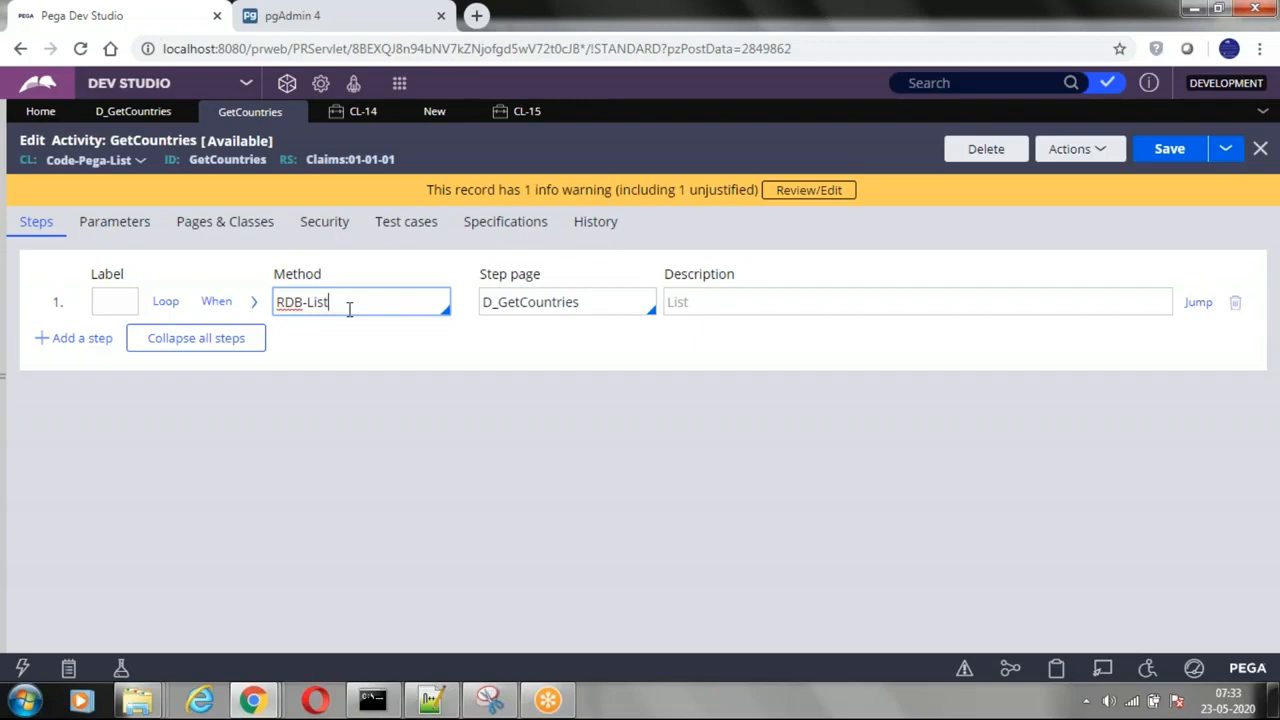
click(255, 305)
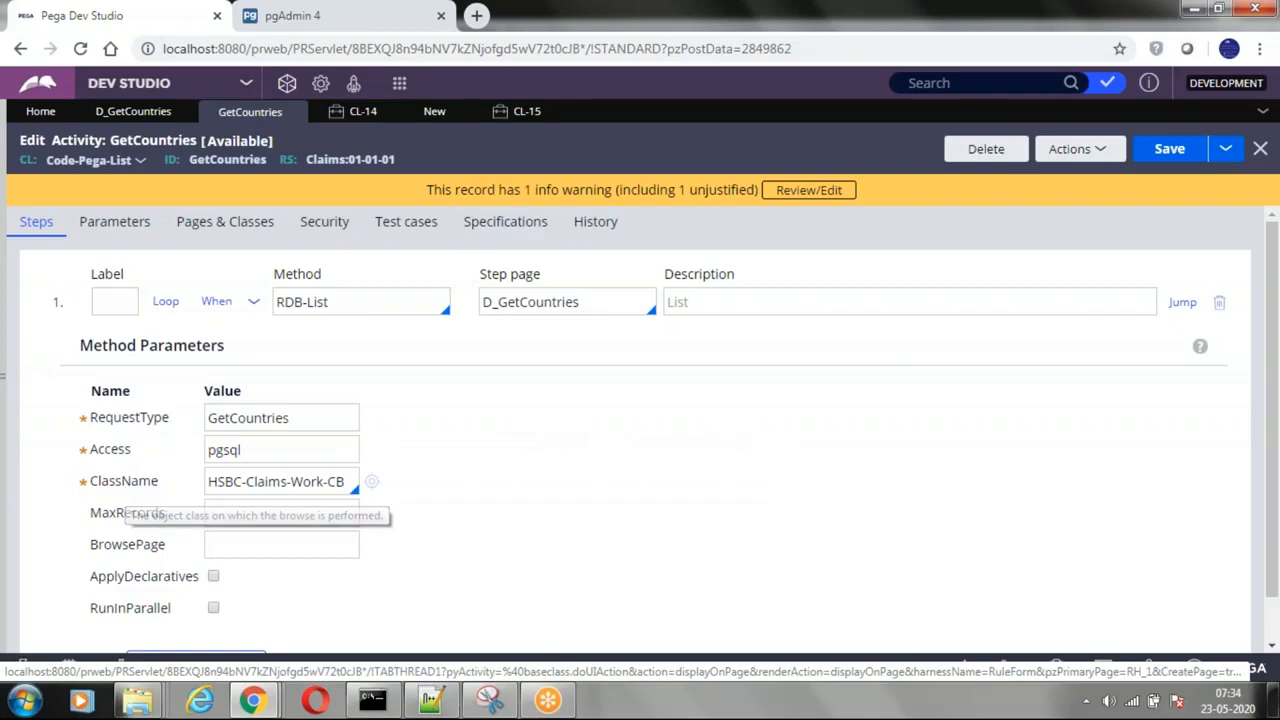
Step: Show the application explorer and open the form for a new Connect SQL record from the CB class
click(6, 377)
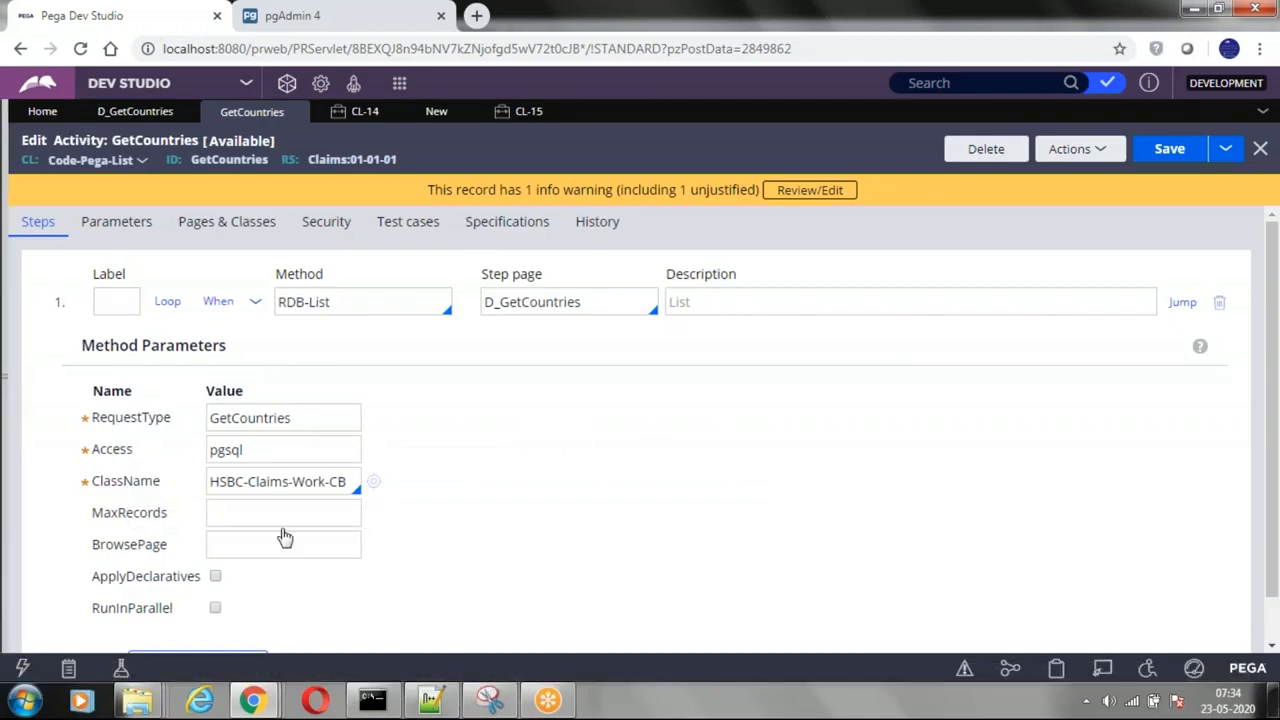
click(8, 372)
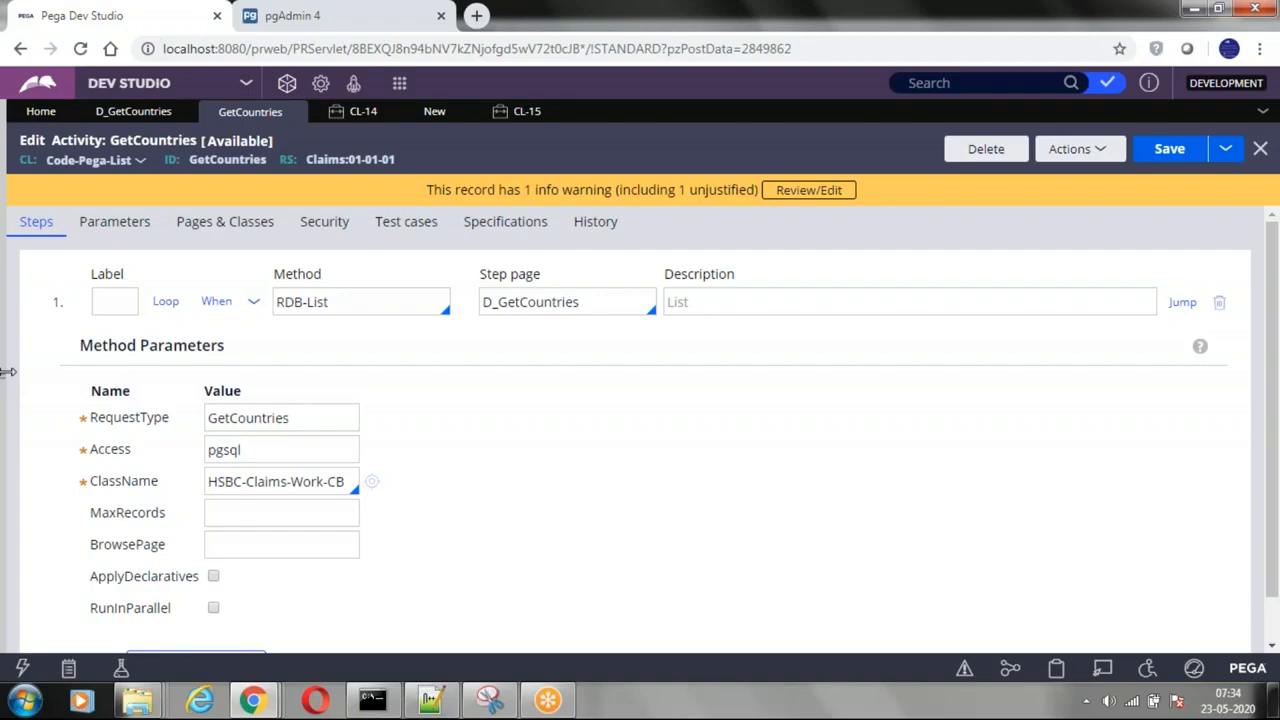
click(8, 372)
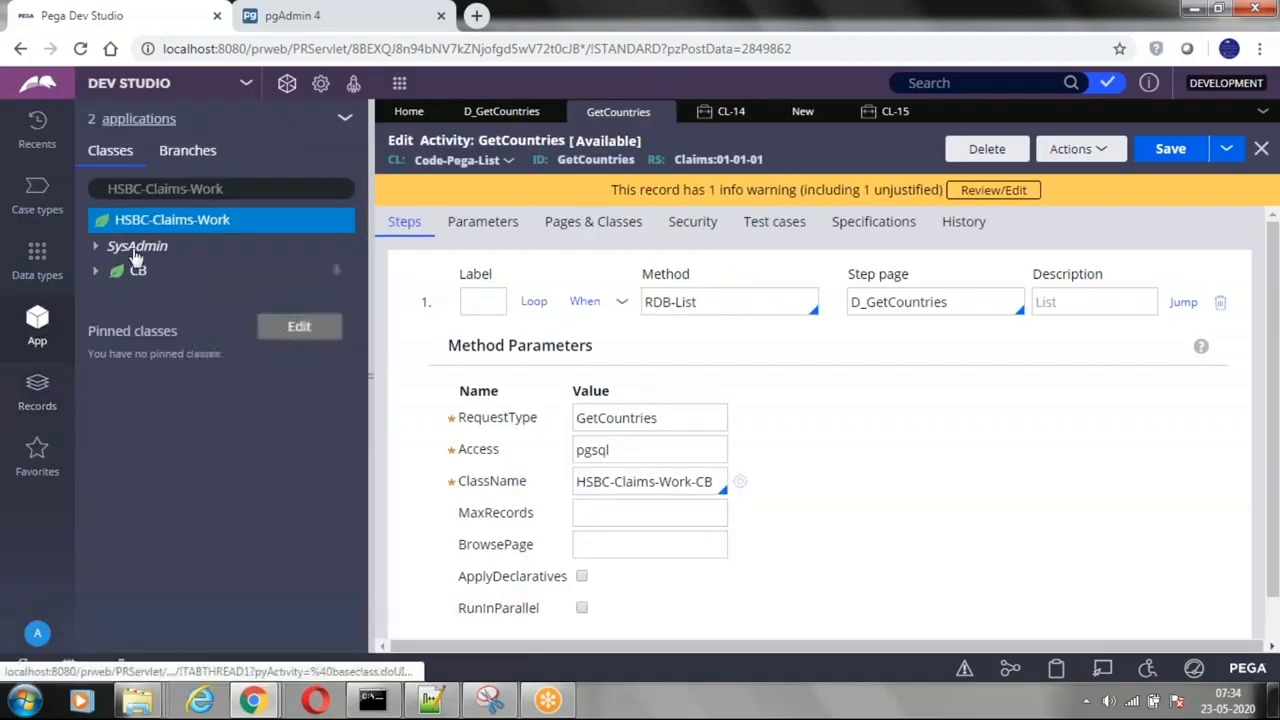
click(135, 272)
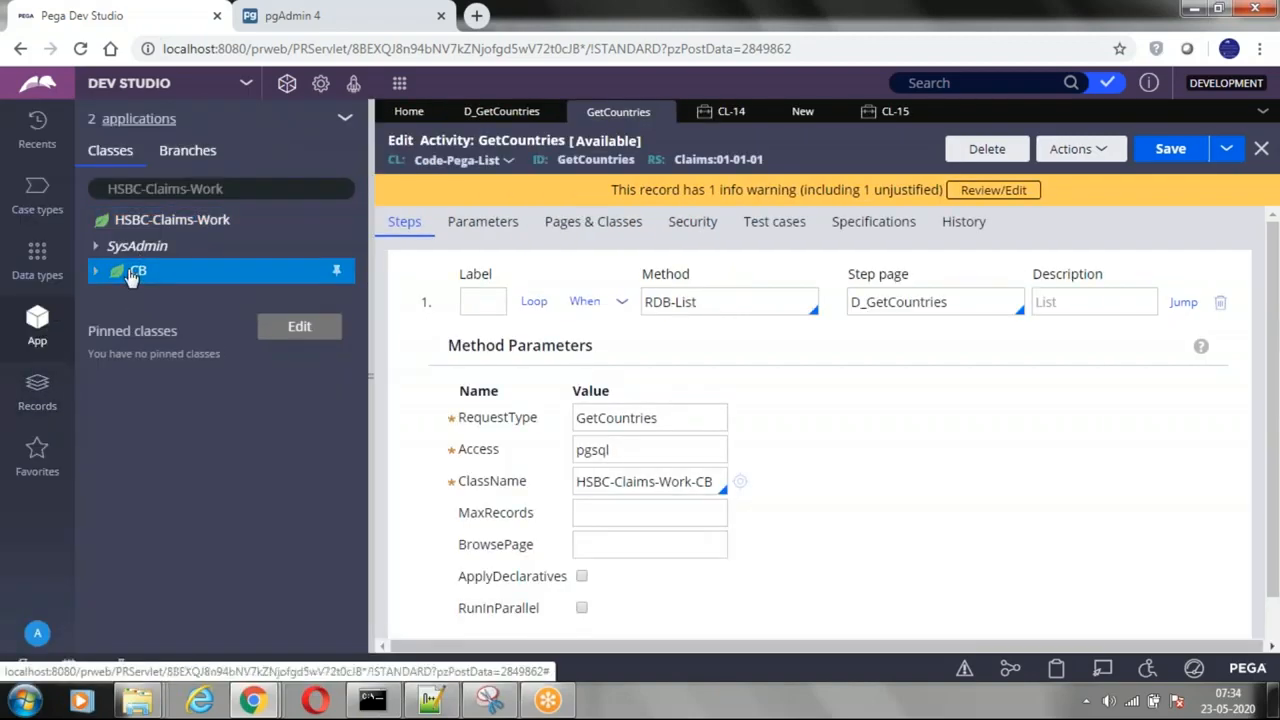
right_click(130, 276)
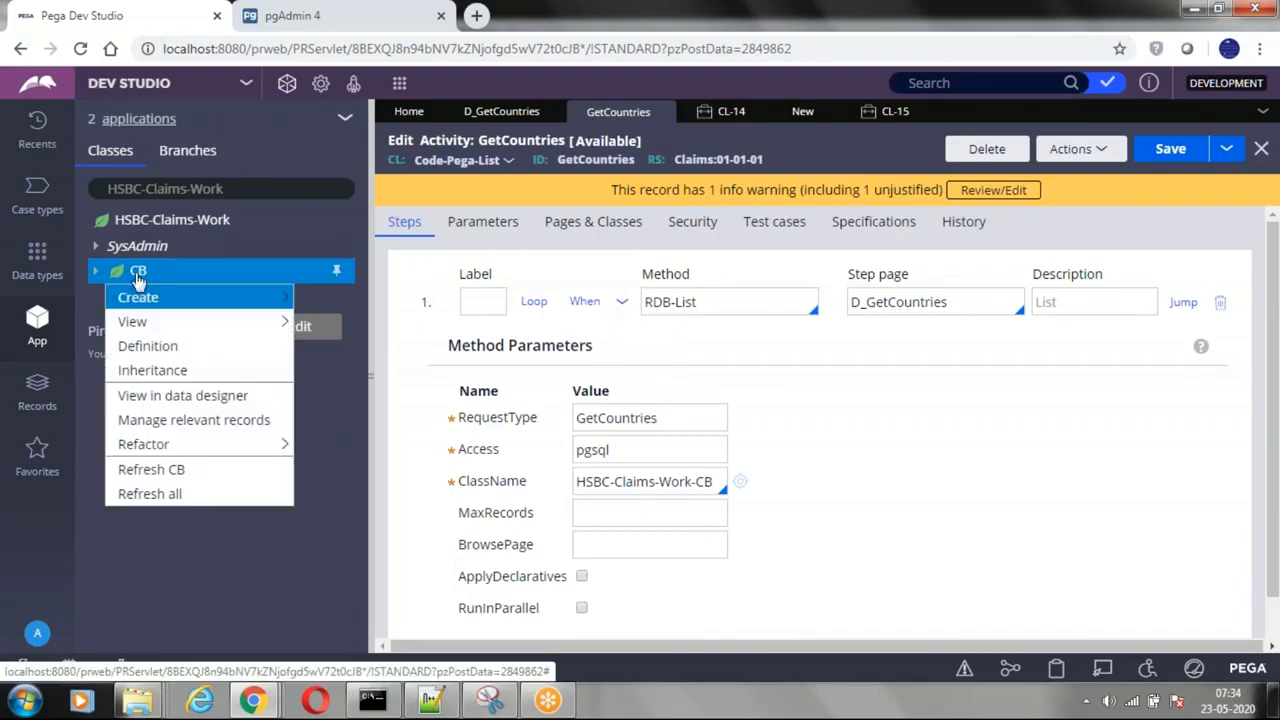
mouse_move(150, 300)
mouse_move(328, 302)
mouse_move(345, 374)
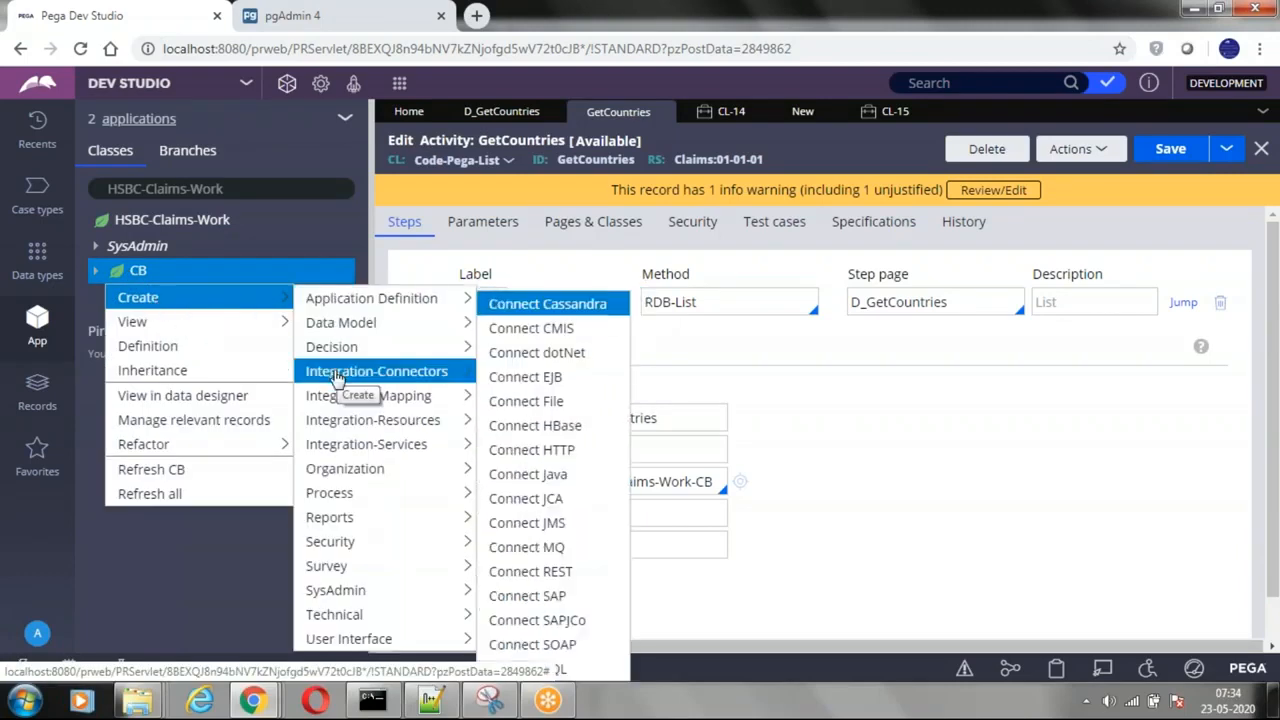
click(527, 669)
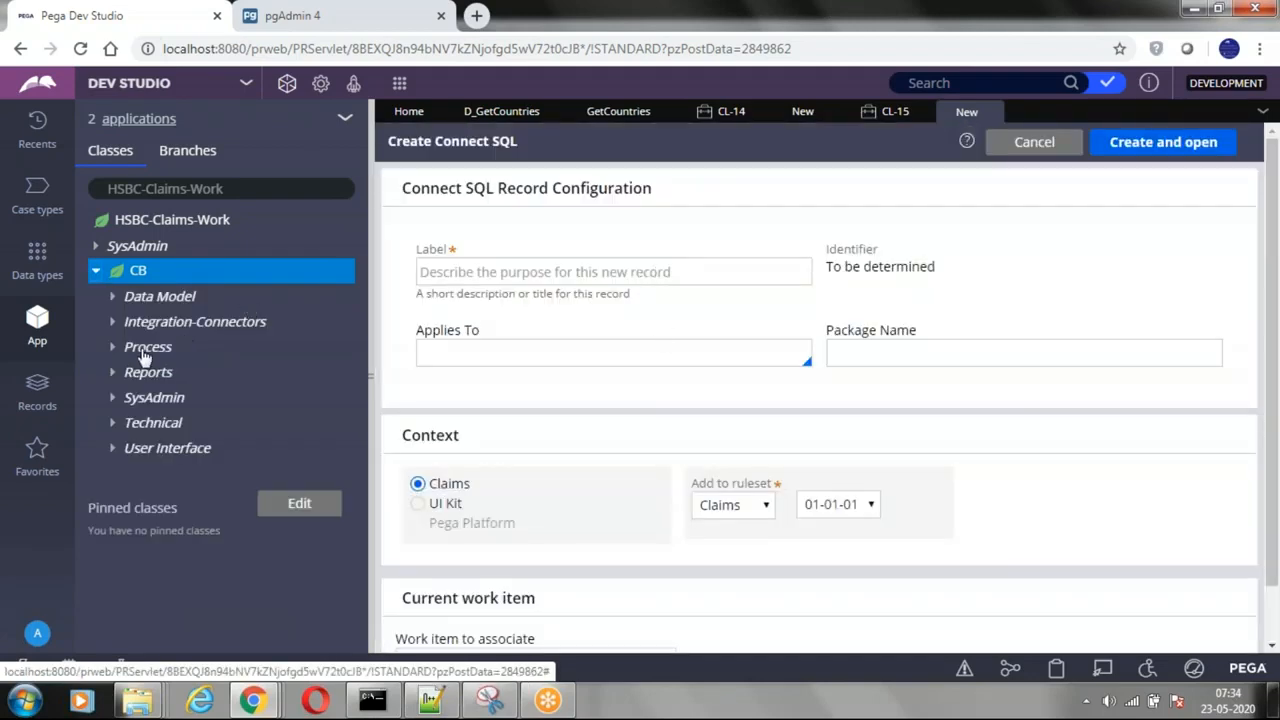
Step: Label the new Connect SQL record GetCountries, copied from the RequestType of the activity's RDB-List step
click(113, 322)
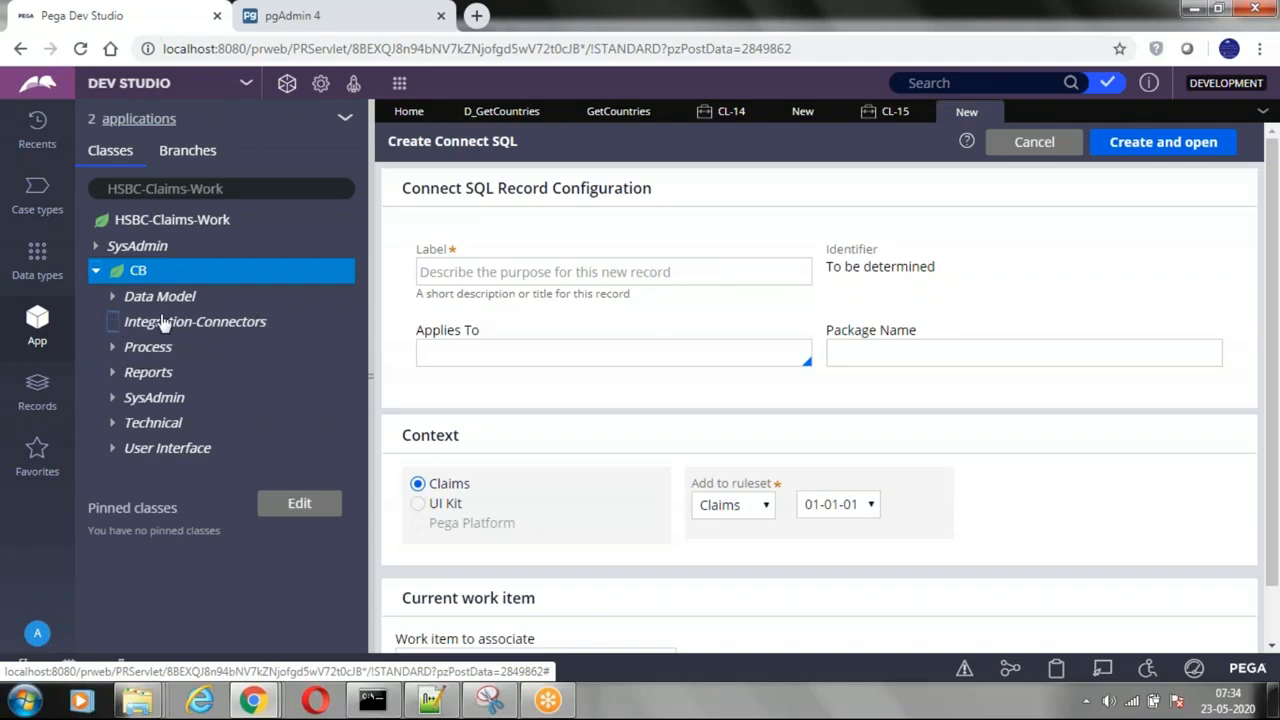
click(523, 272)
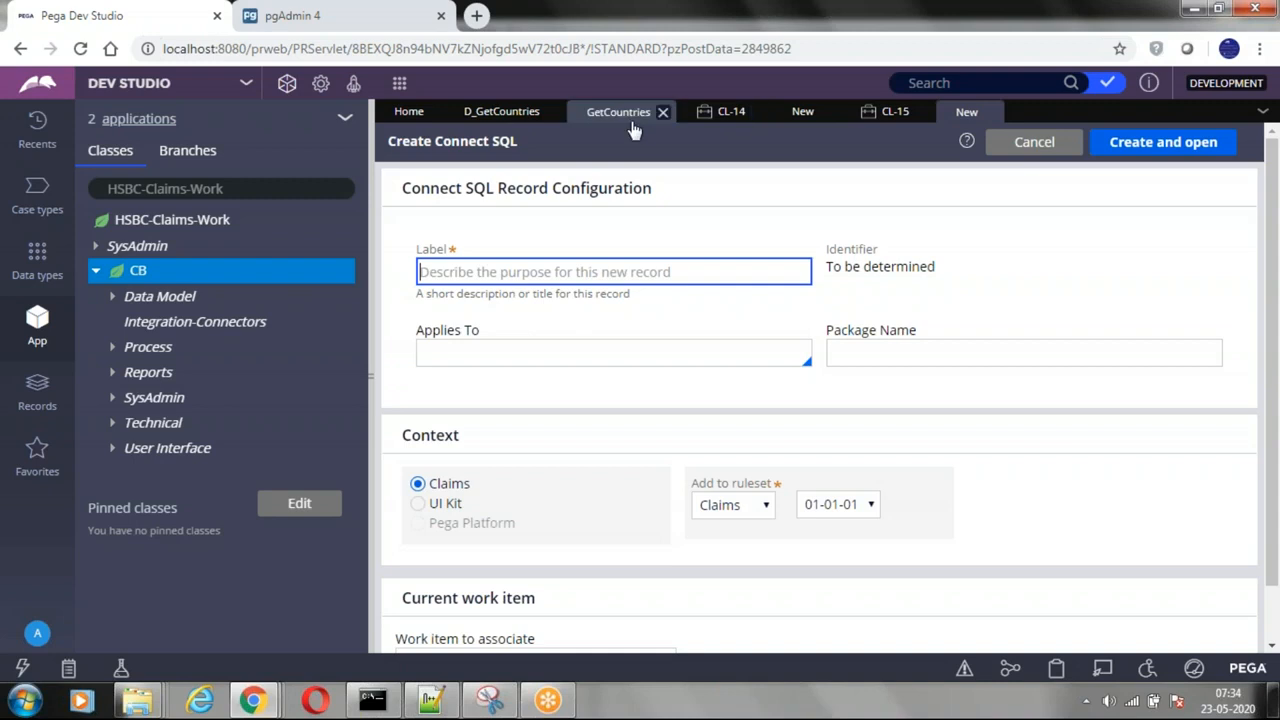
click(598, 118)
double_click(608, 420)
key(ctrl+c)
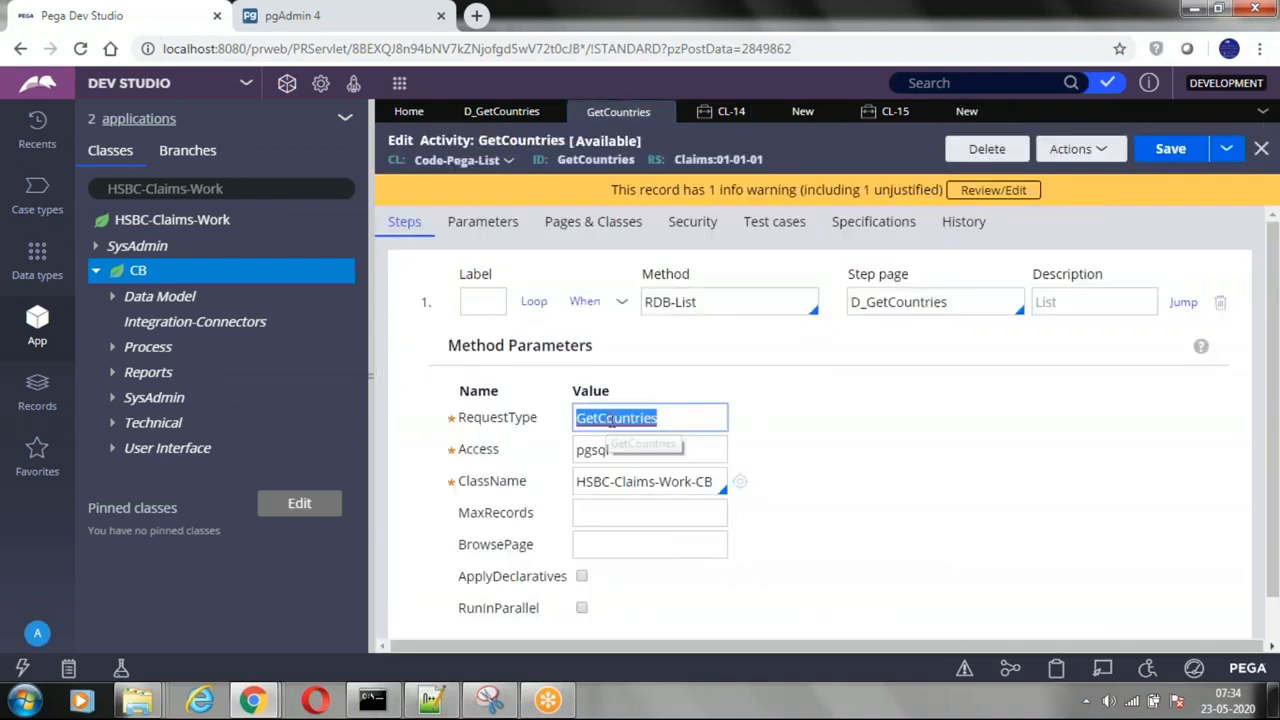
click(950, 117)
click(420, 272)
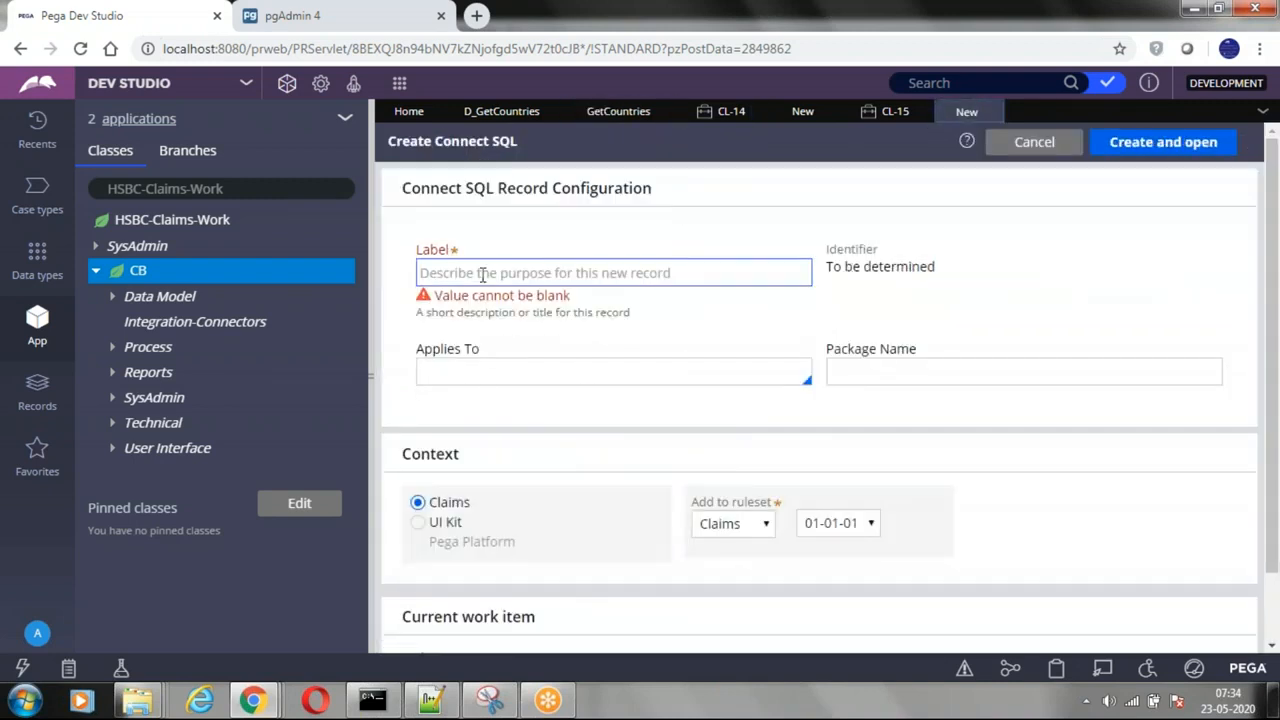
key(ctrl+v)
Step: Set the record's Applies To class to HSBC-Claims-Work-CB, copied from the ClassName parameter of the GetCountries activity
click(463, 375)
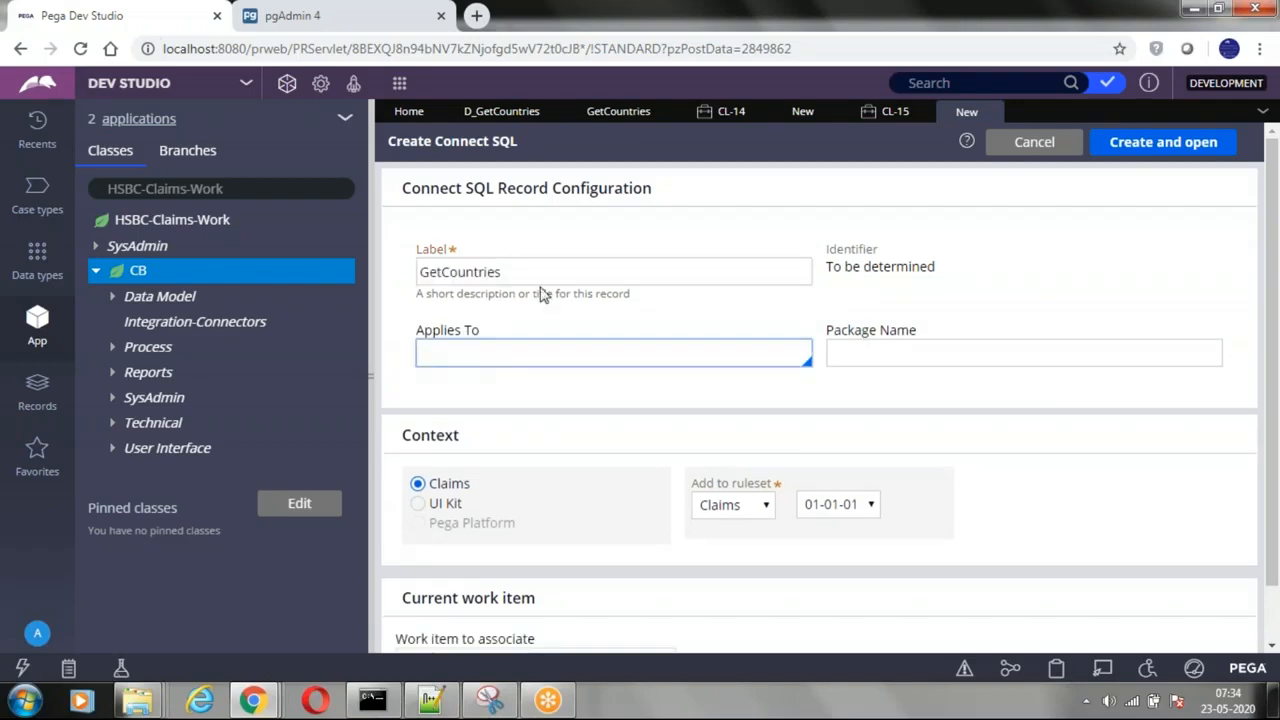
click(612, 114)
click(612, 484)
triple_click(612, 488)
key(ctrl+c)
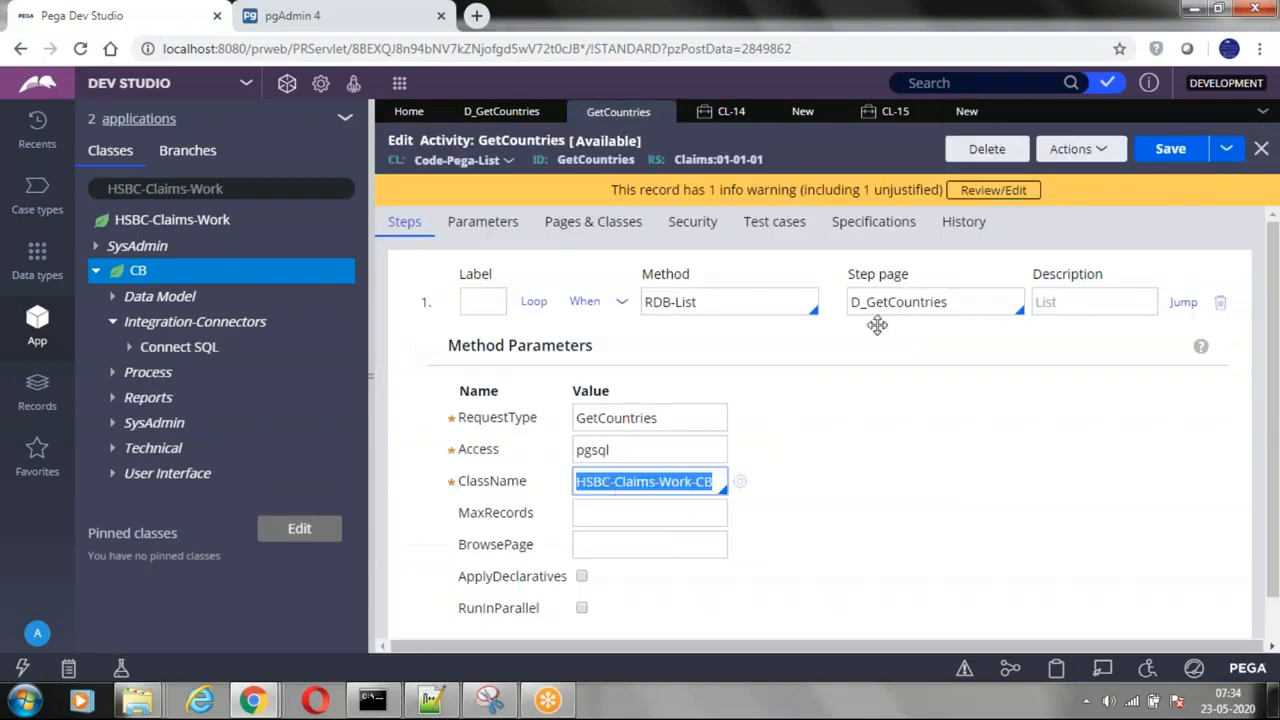
click(966, 111)
click(503, 352)
key(ctrl+v)
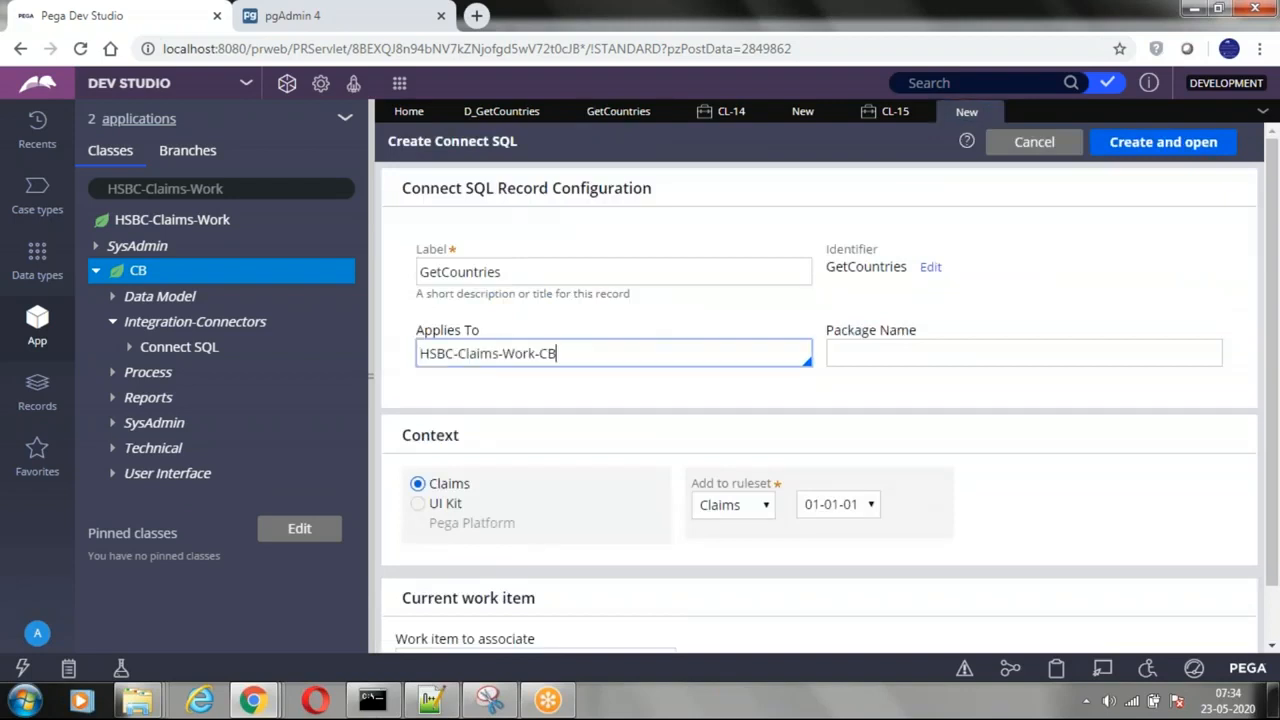
Step: Enter pgsql as the package name of the new Connect SQL record
click(866, 350)
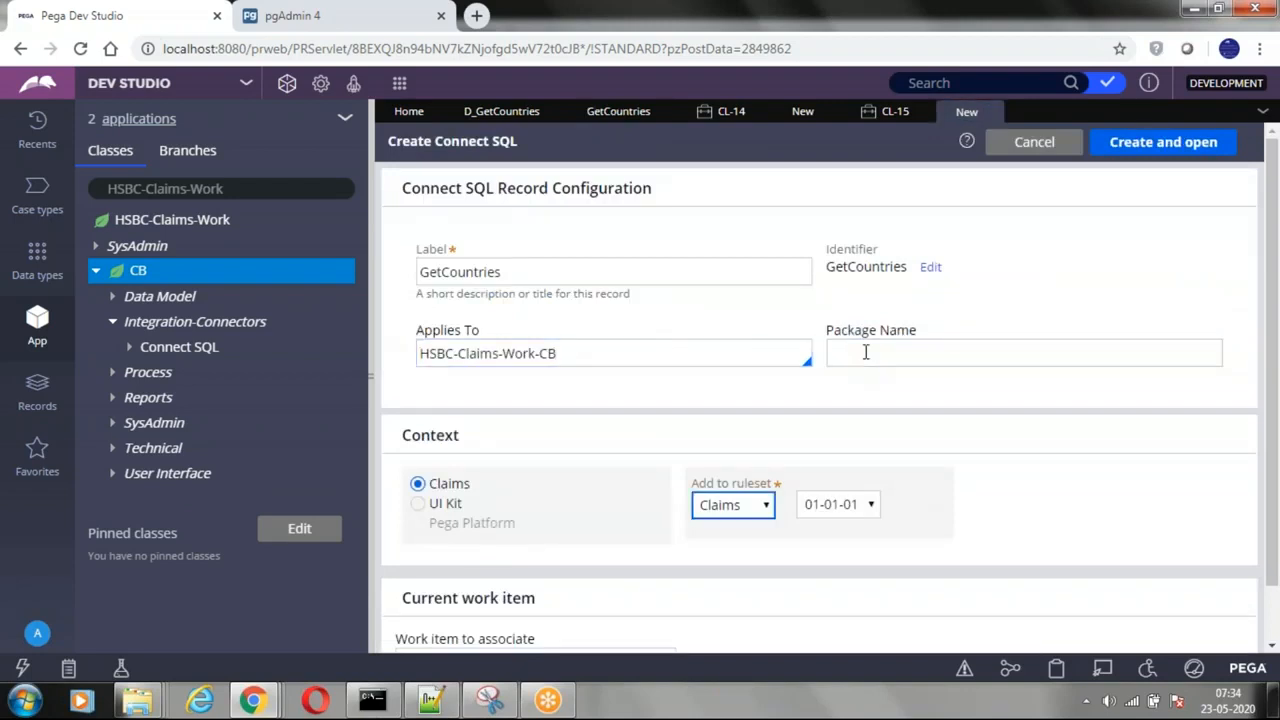
click(866, 352)
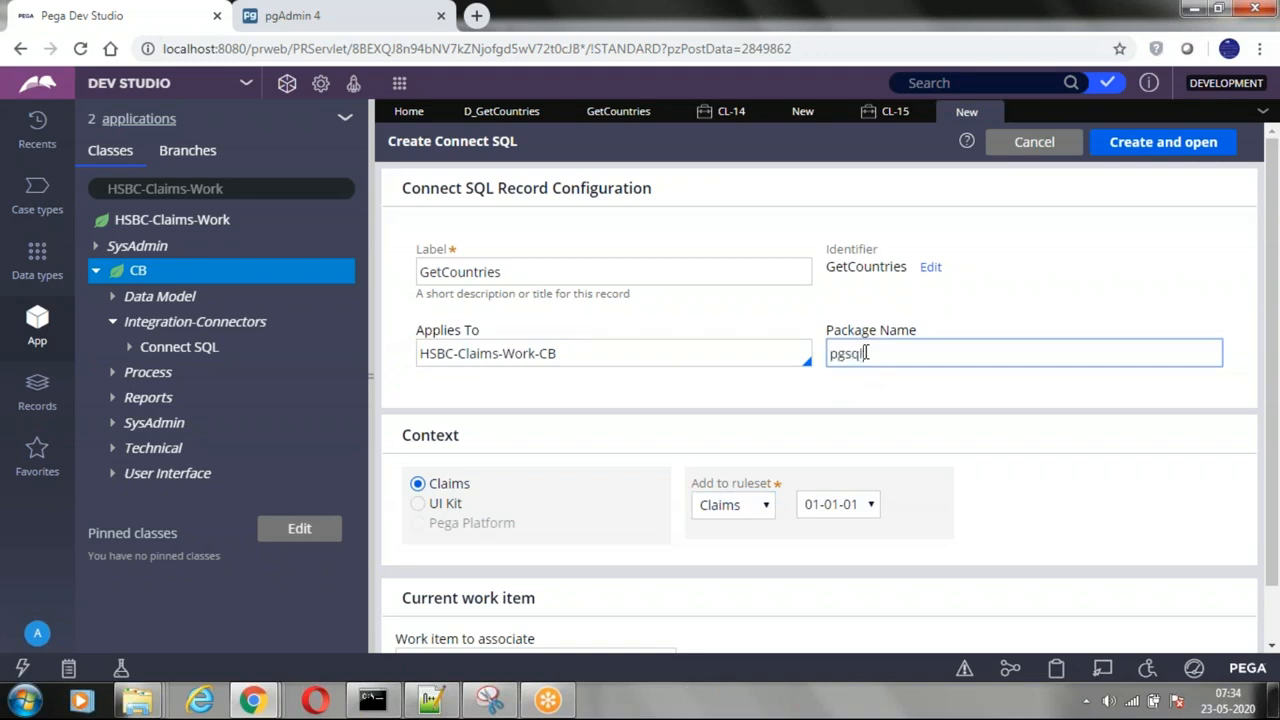
double_click(849, 360)
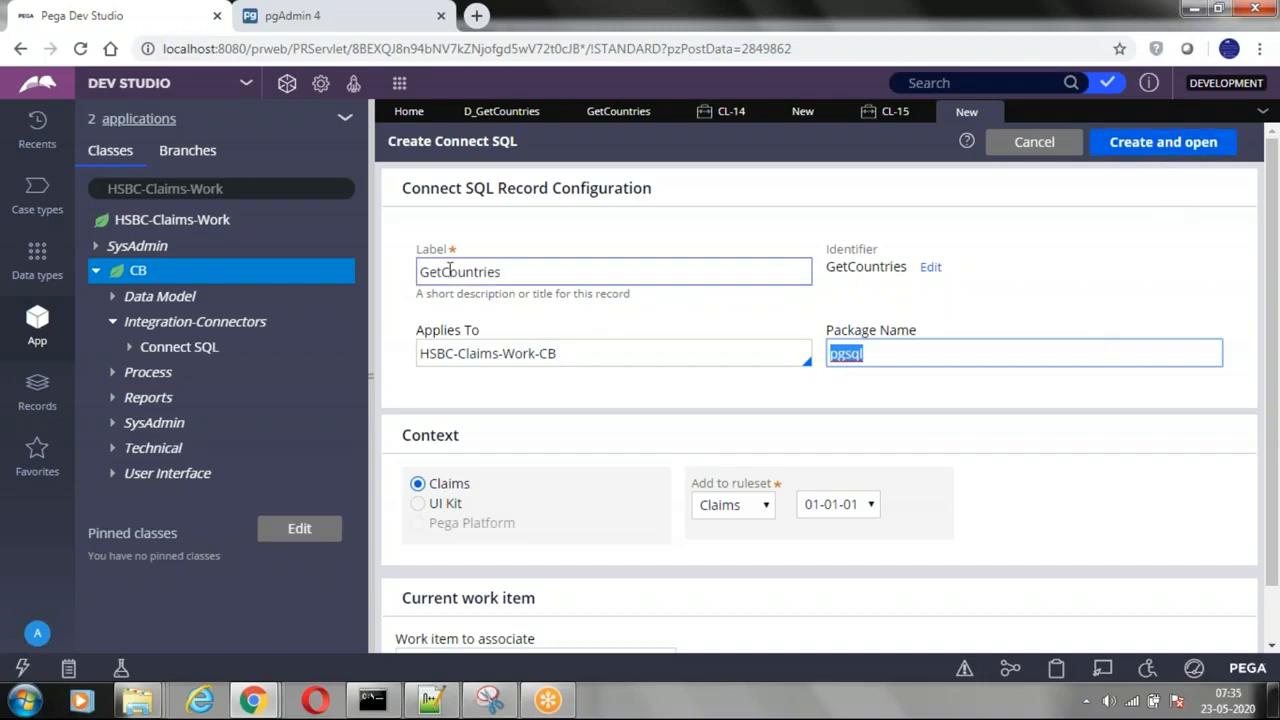
Step: Compare the new record's label, package name and class with the RequestType, Access and ClassName parameters of the GetCountries activity
click(597, 124)
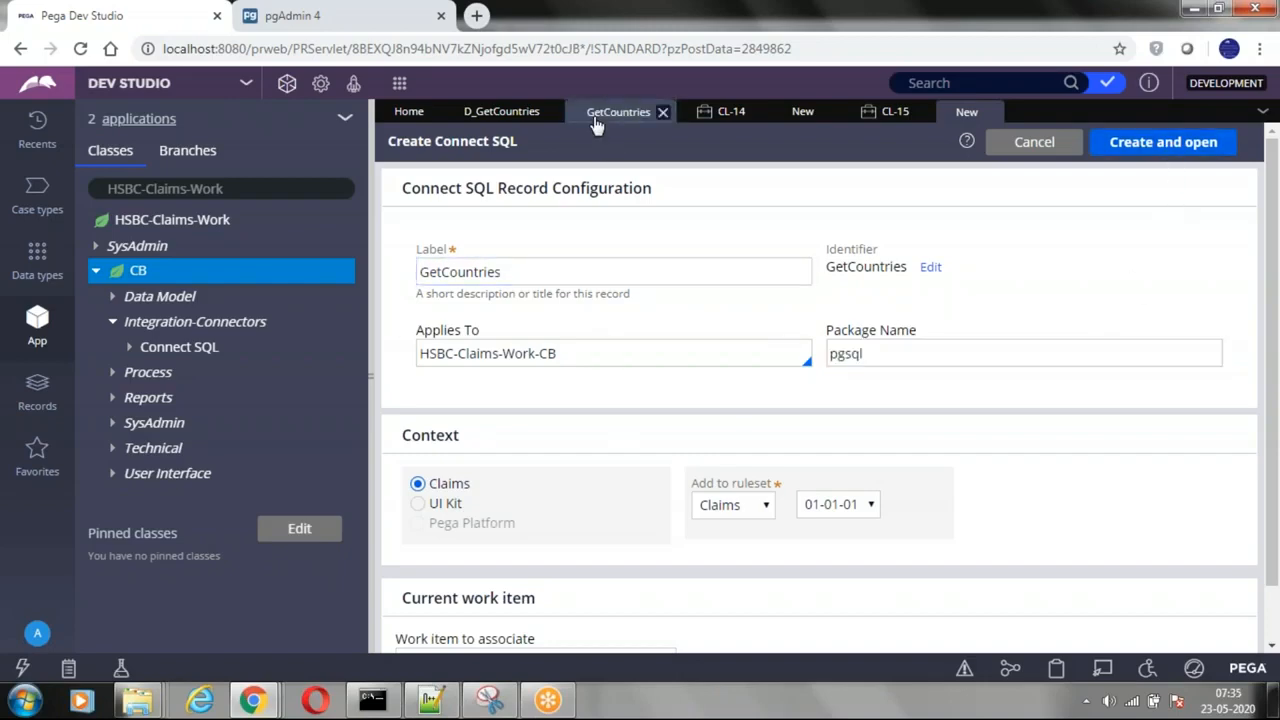
click(603, 412)
double_click(590, 450)
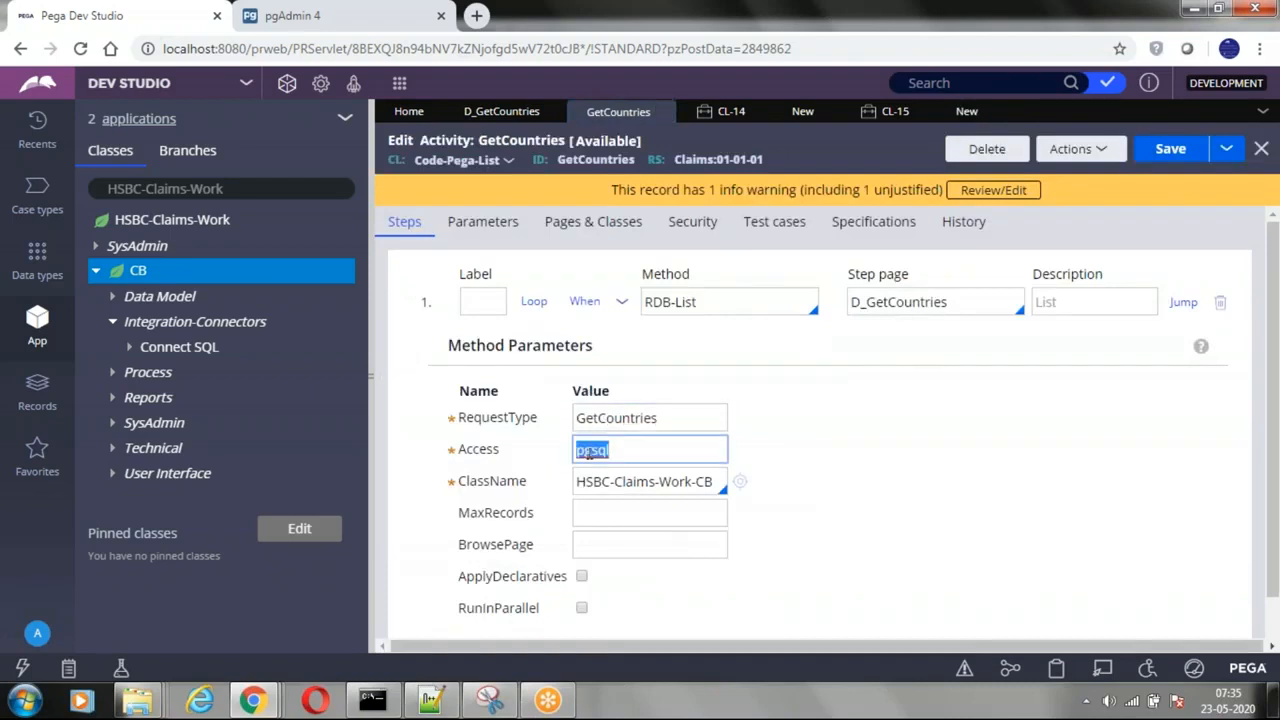
double_click(634, 481)
click(966, 111)
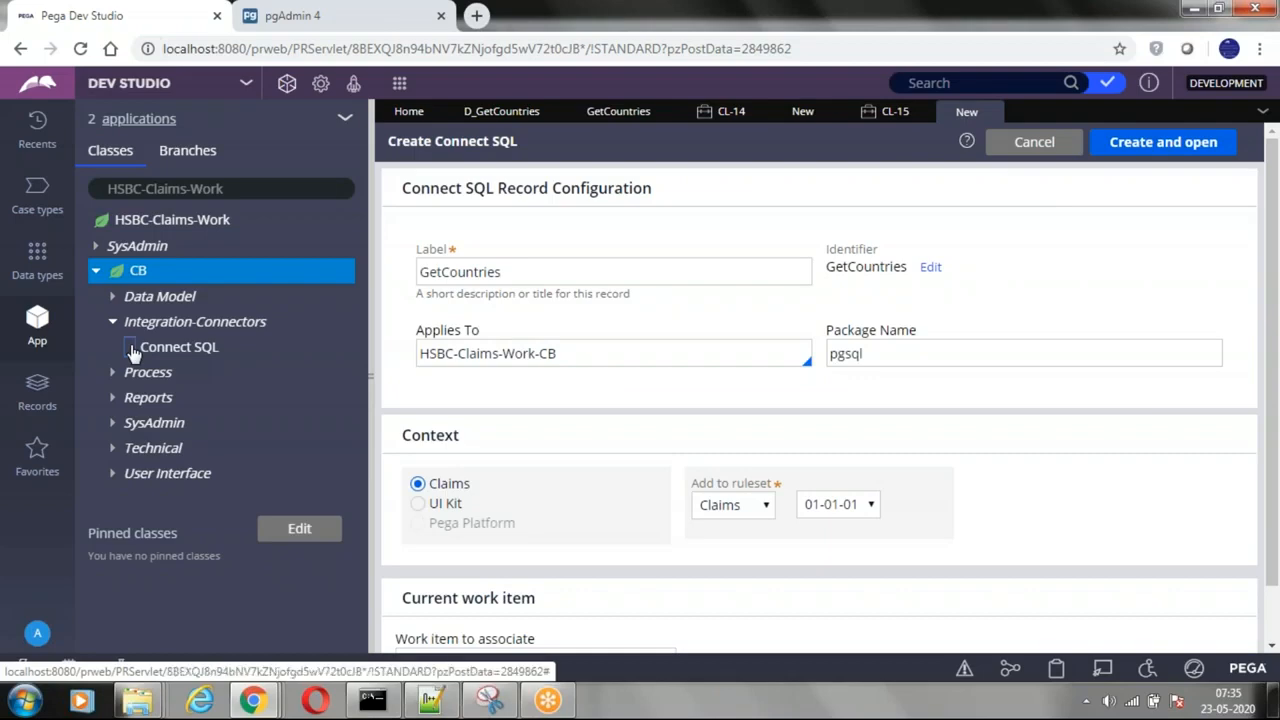
Step: Open the existing pgsql GetCountries Connect SQL rule of the CB class and discard the unsaved new record
click(131, 349)
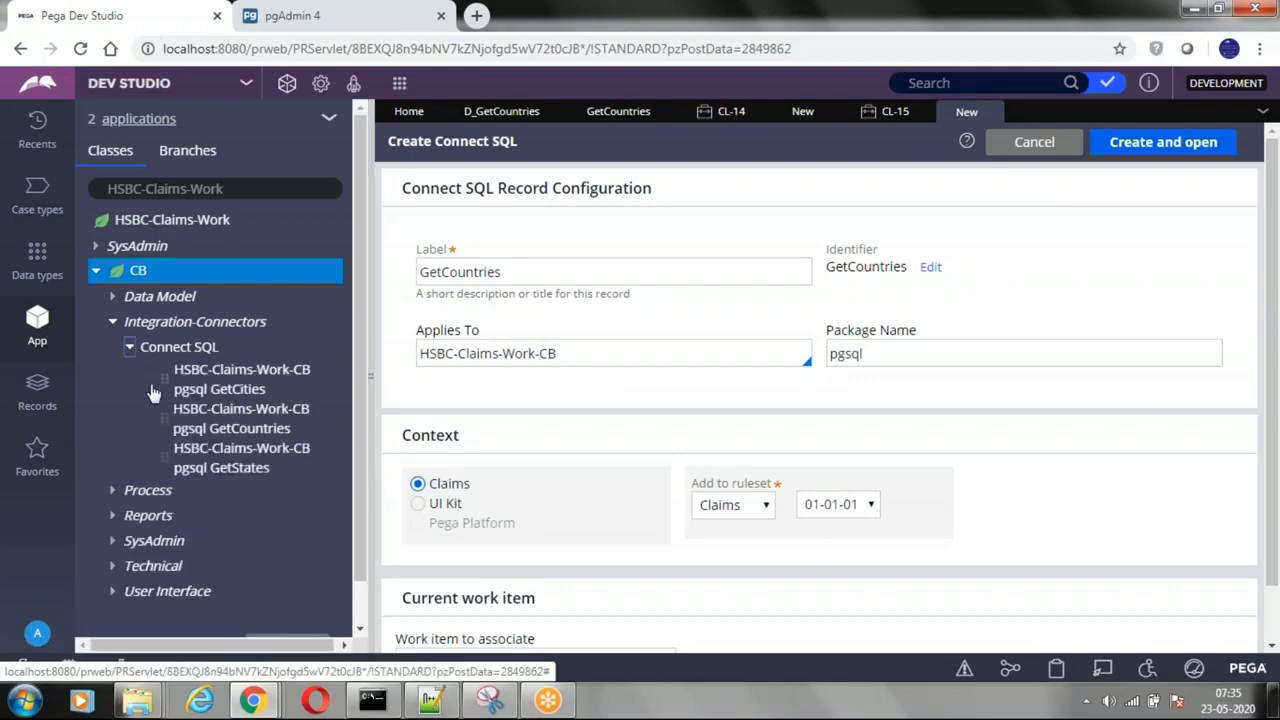
click(225, 432)
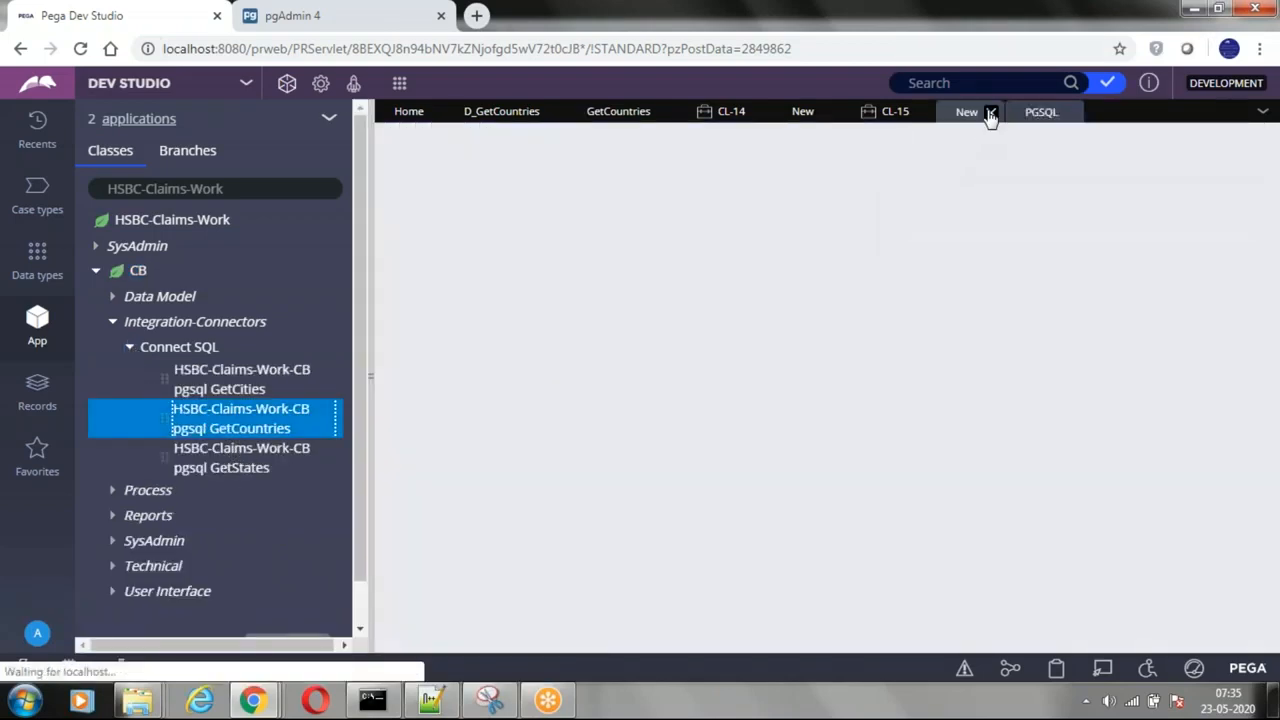
click(985, 113)
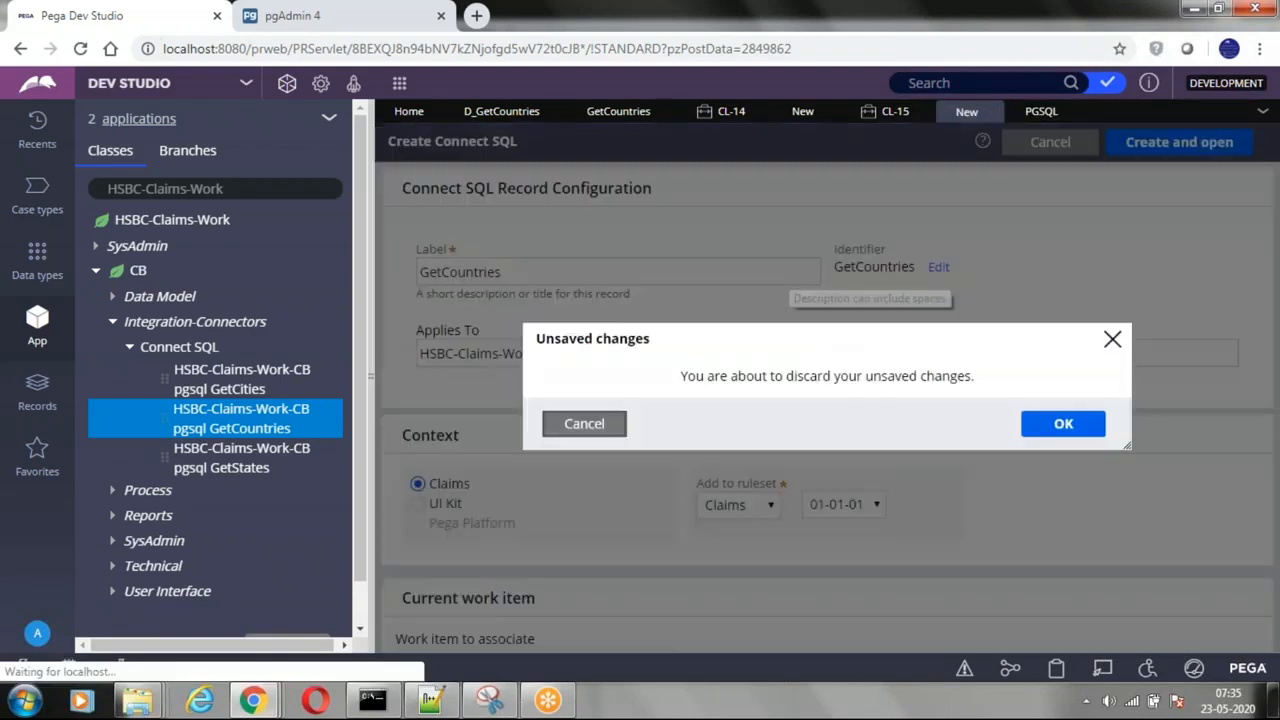
click(1068, 416)
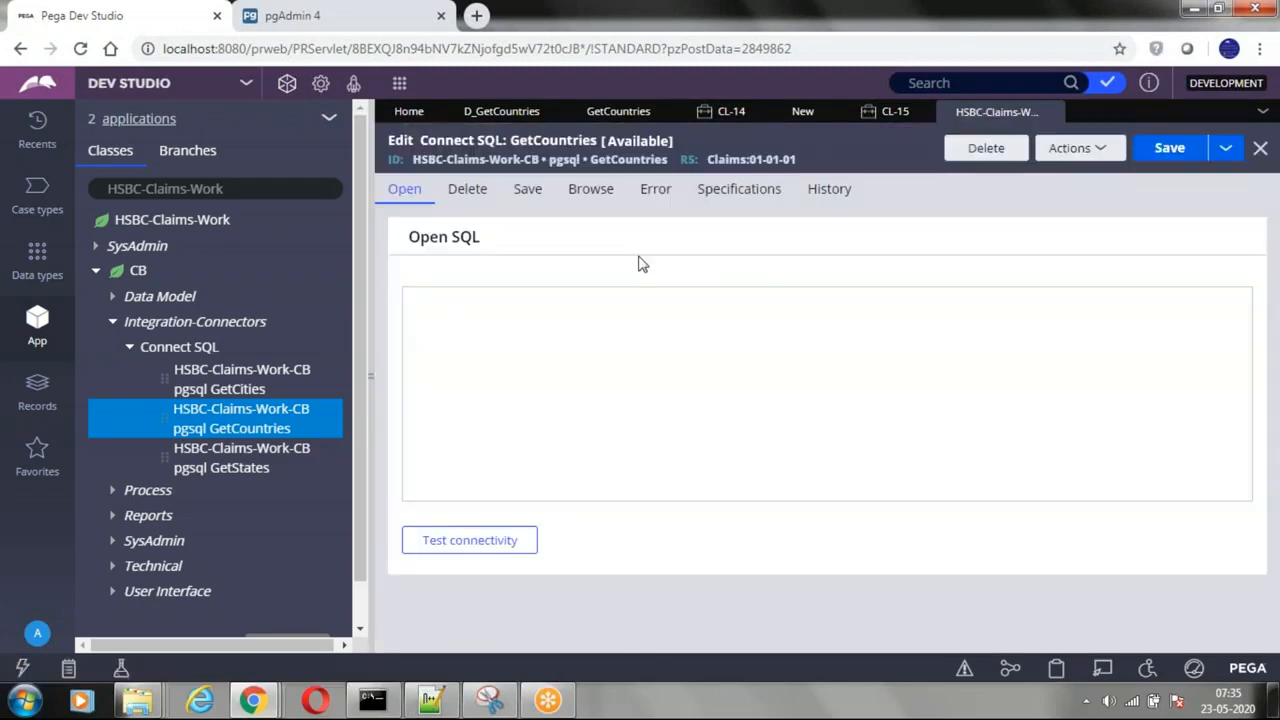
Step: Review the activity's RDB-List method, and view the Browse, Save, Delete and Open SQL of the GetCountries Connect SQL rule
click(613, 116)
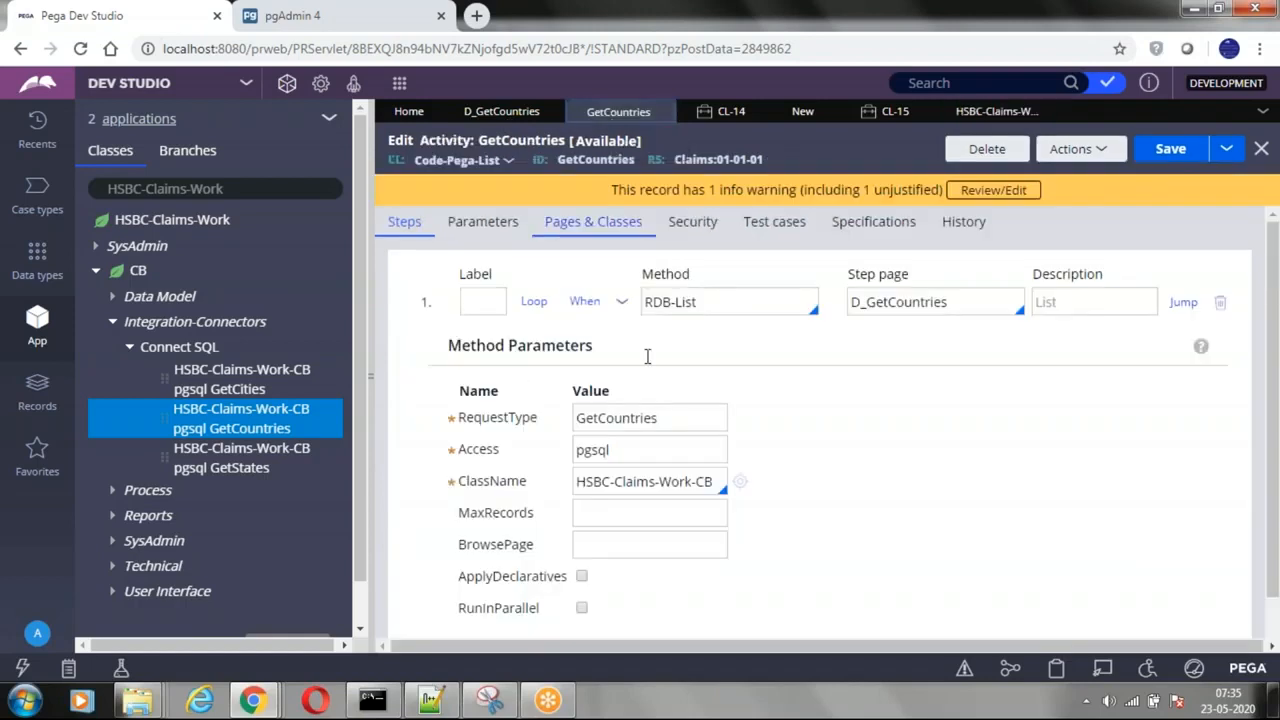
click(717, 305)
click(955, 112)
click(589, 199)
click(527, 195)
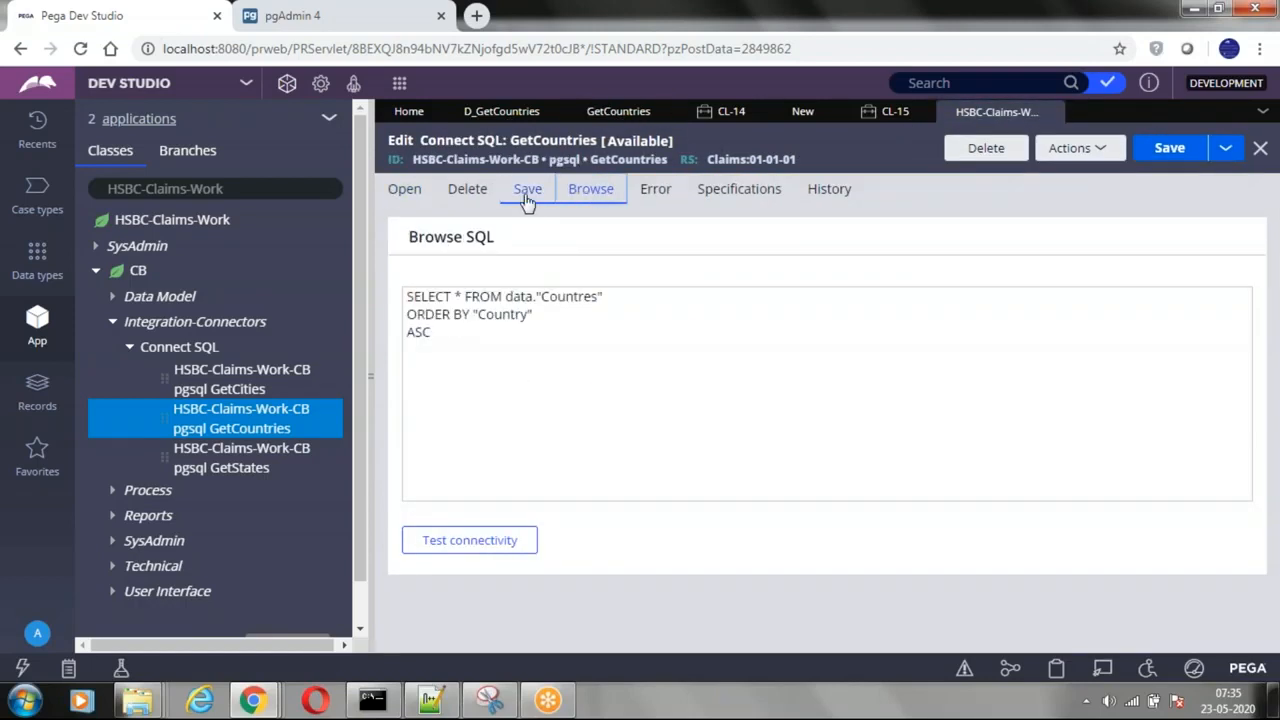
click(469, 199)
click(401, 197)
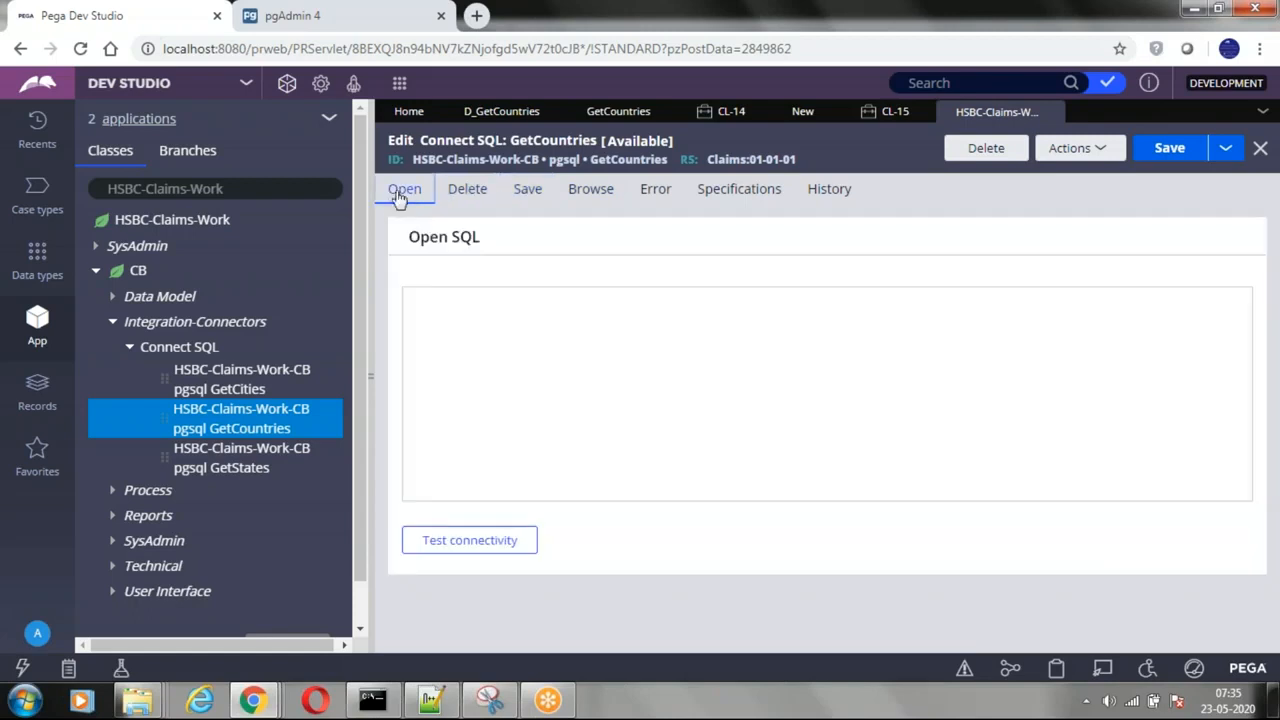
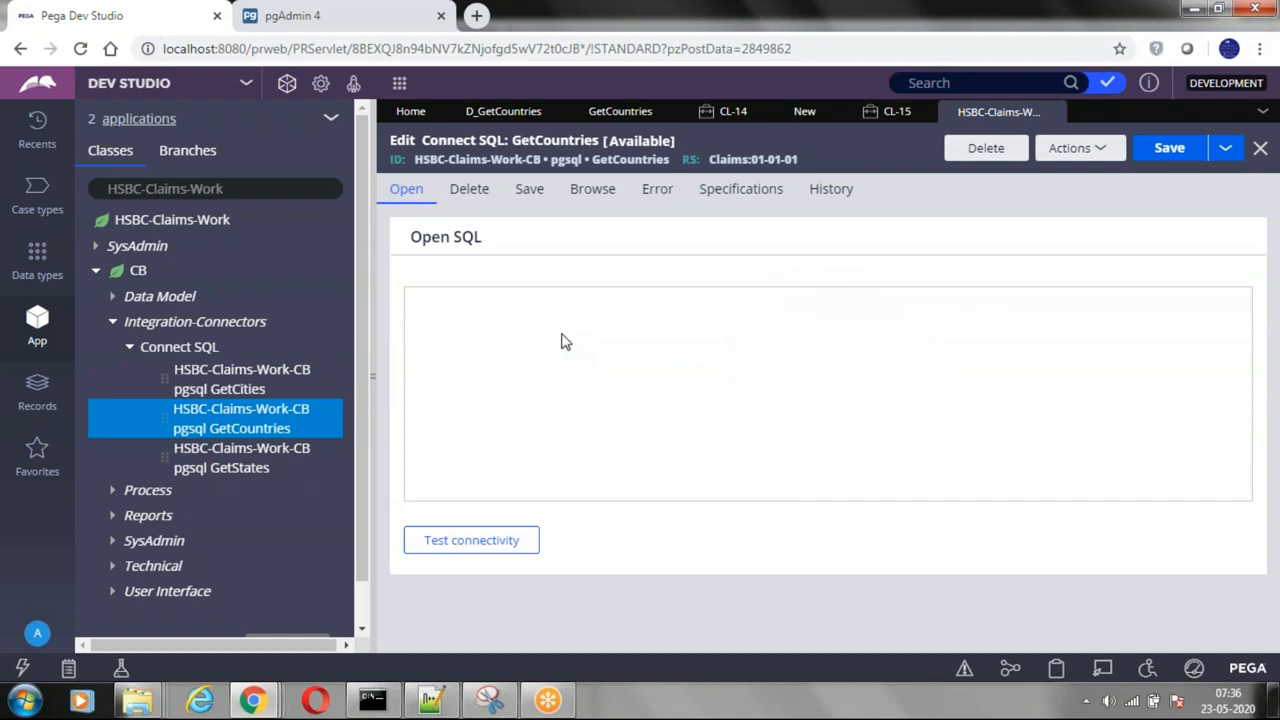
Step: Close and reopen the pgsql GetCountries Connect SQL rule with the explorer collapsed, and highlight its whole Browse SQL query
click(360, 392)
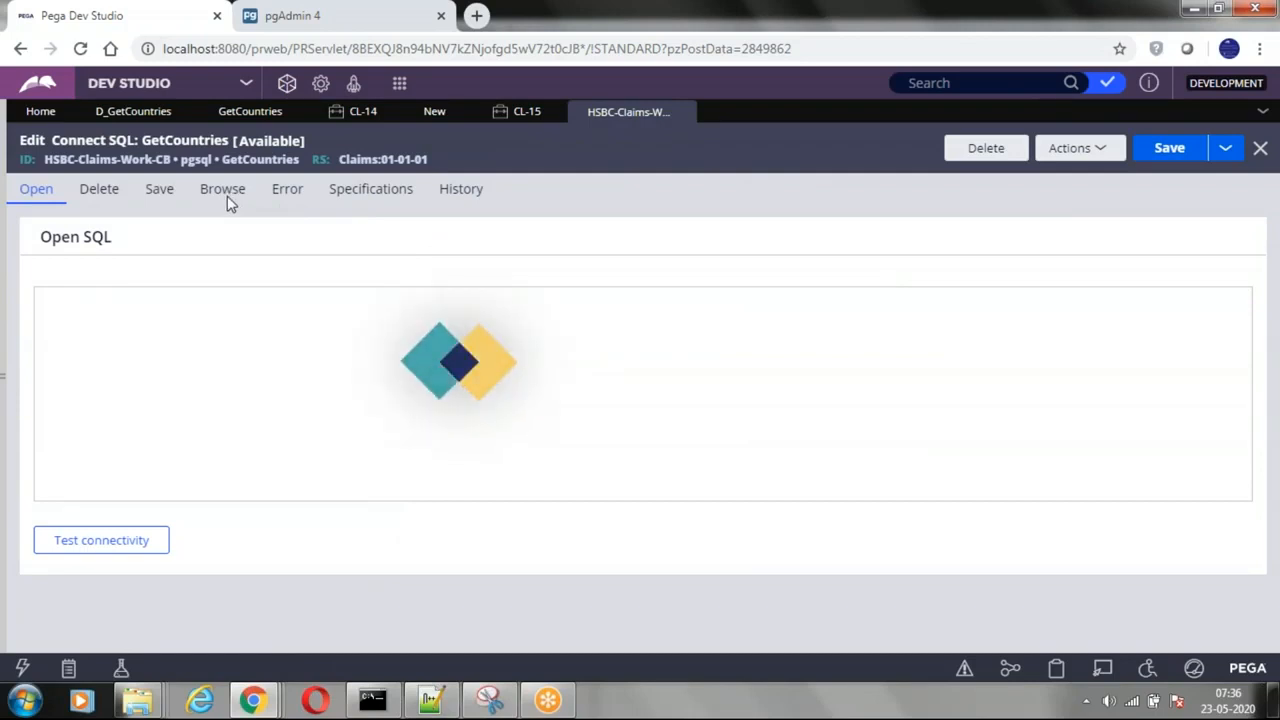
click(685, 114)
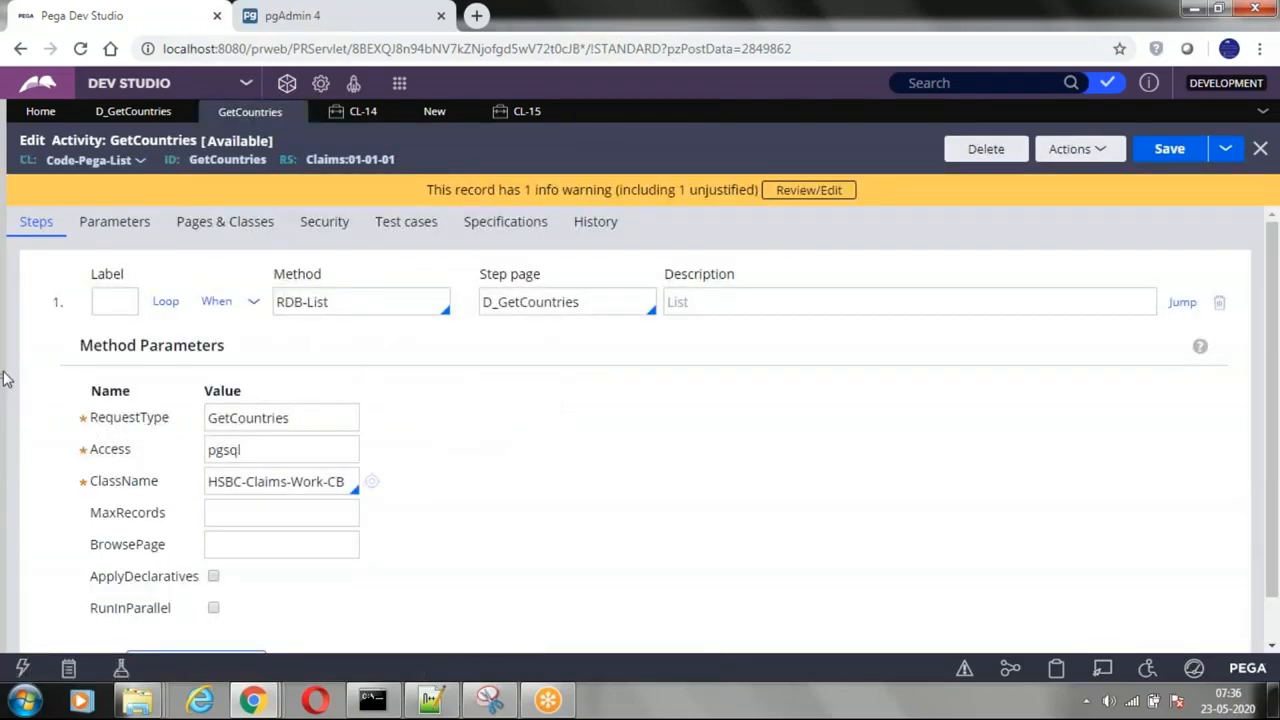
drag(8, 371, 373, 350)
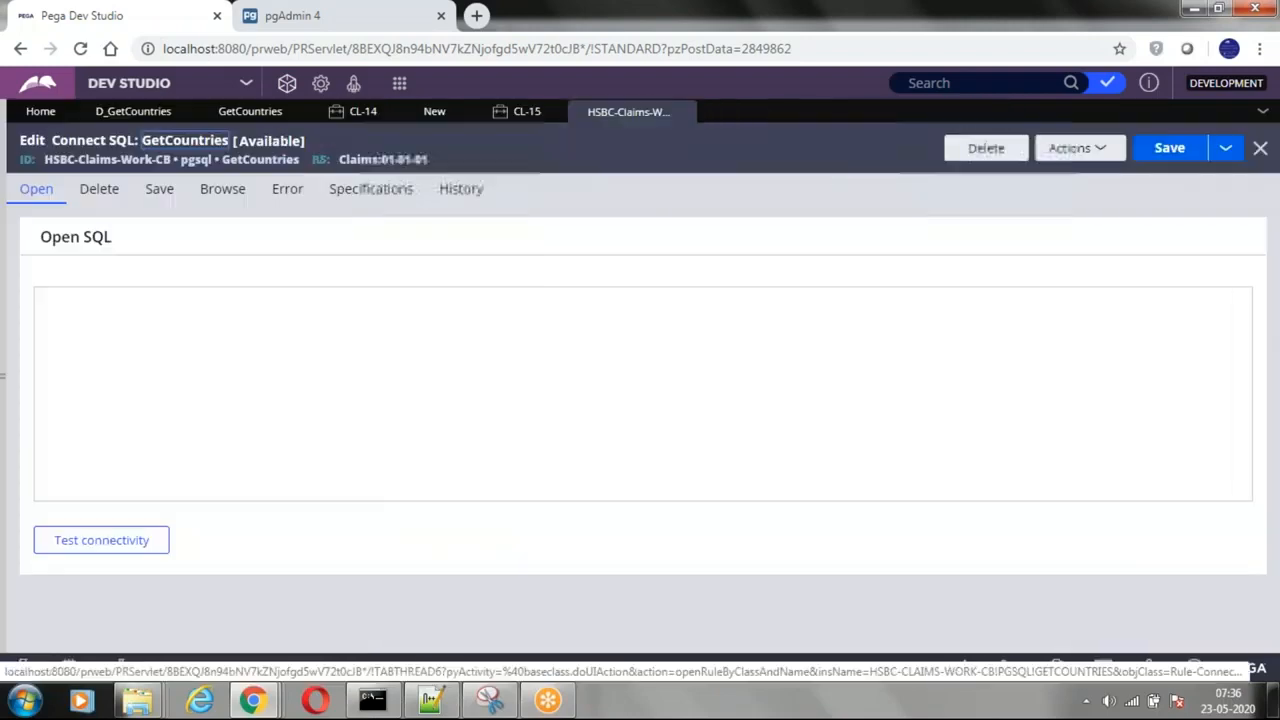
click(224, 192)
drag(77, 343, 37, 293)
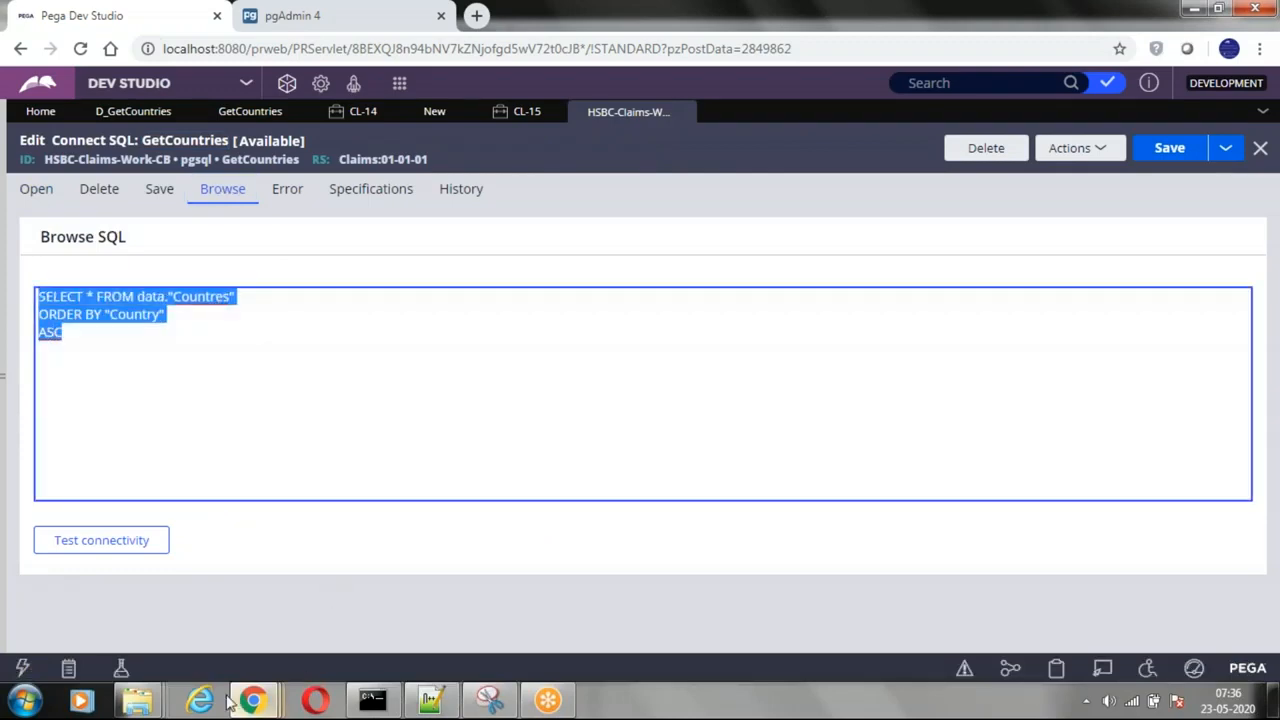
Step: Check the tables in pgAdmin, then return to Pega Dev Studio and highlight the sort clause of the Browse SQL query
click(300, 16)
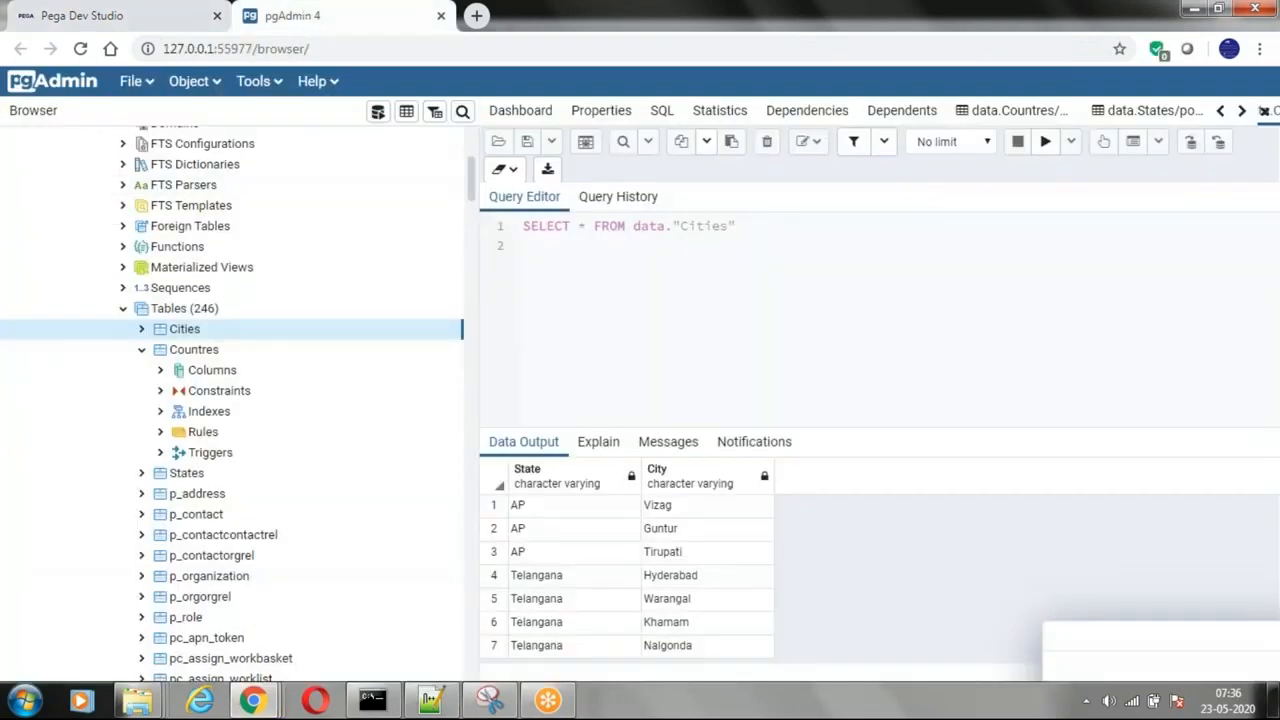
click(100, 16)
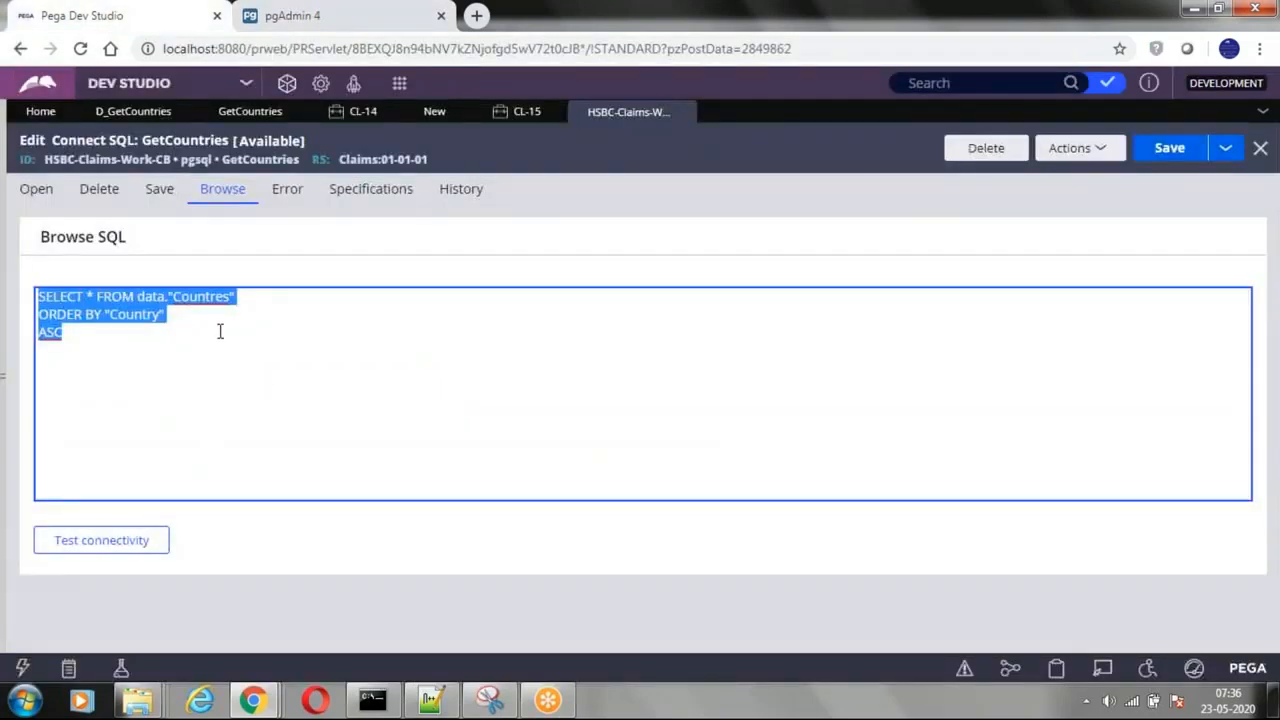
click(75, 347)
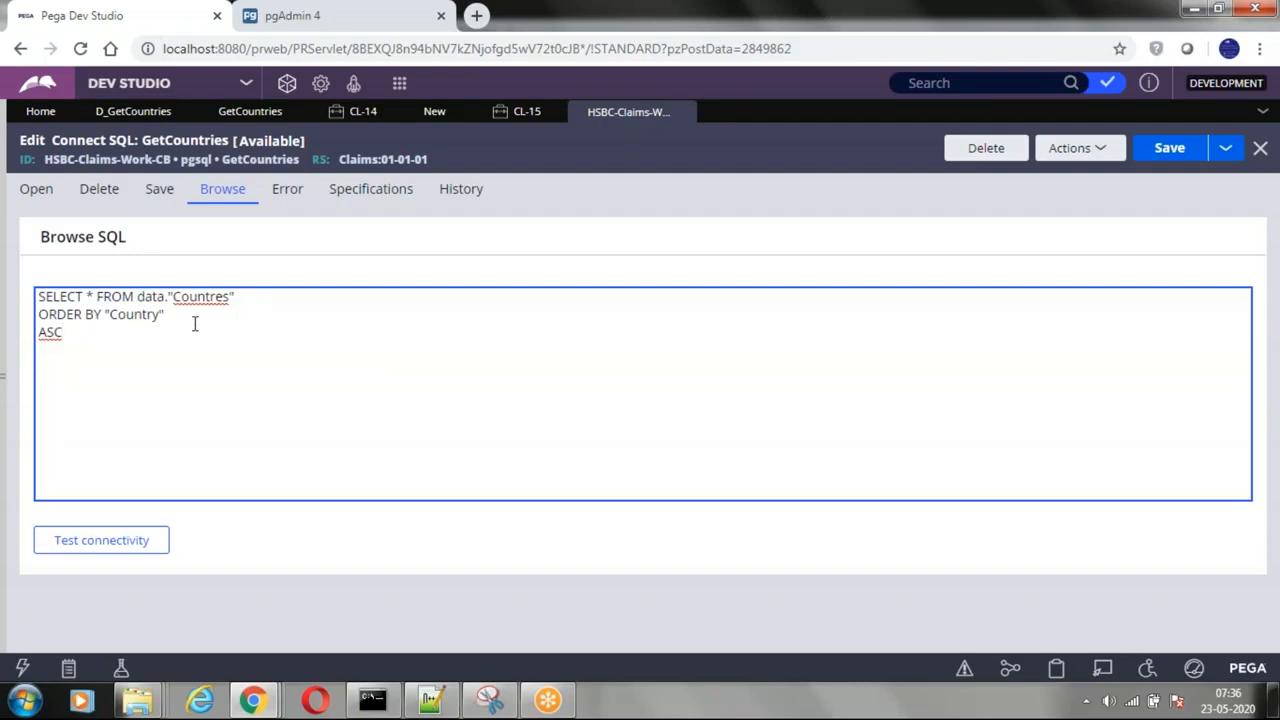
drag(66, 314, 64, 334)
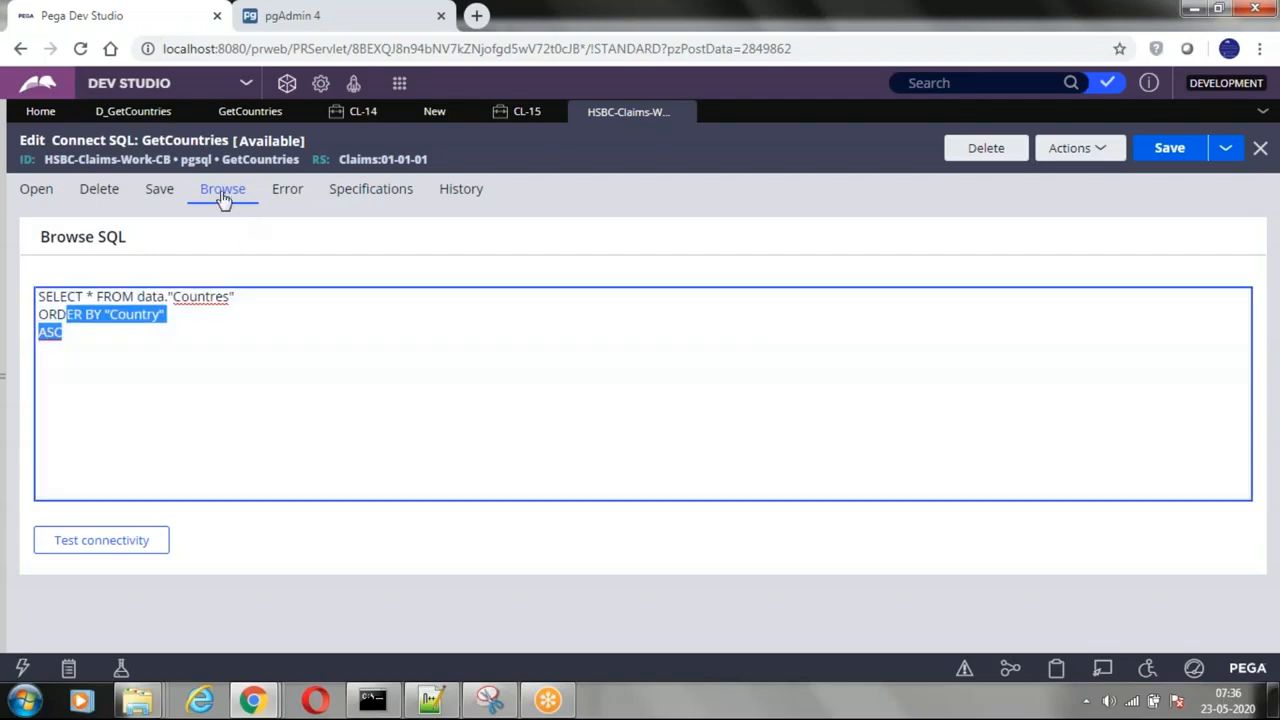
Step: Review the RDB-List method of the GetCountries activity and compare its step page with the ID of the D_GetCountries data page
click(250, 111)
click(348, 311)
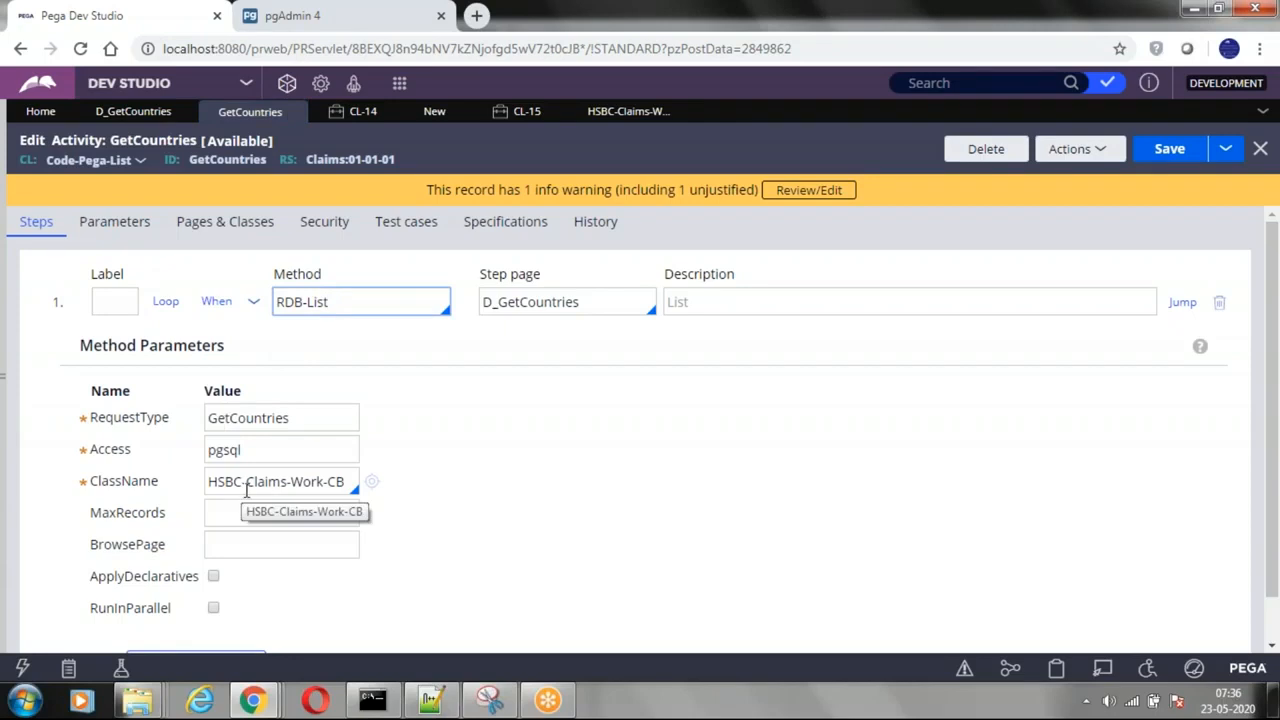
drag(479, 274, 549, 281)
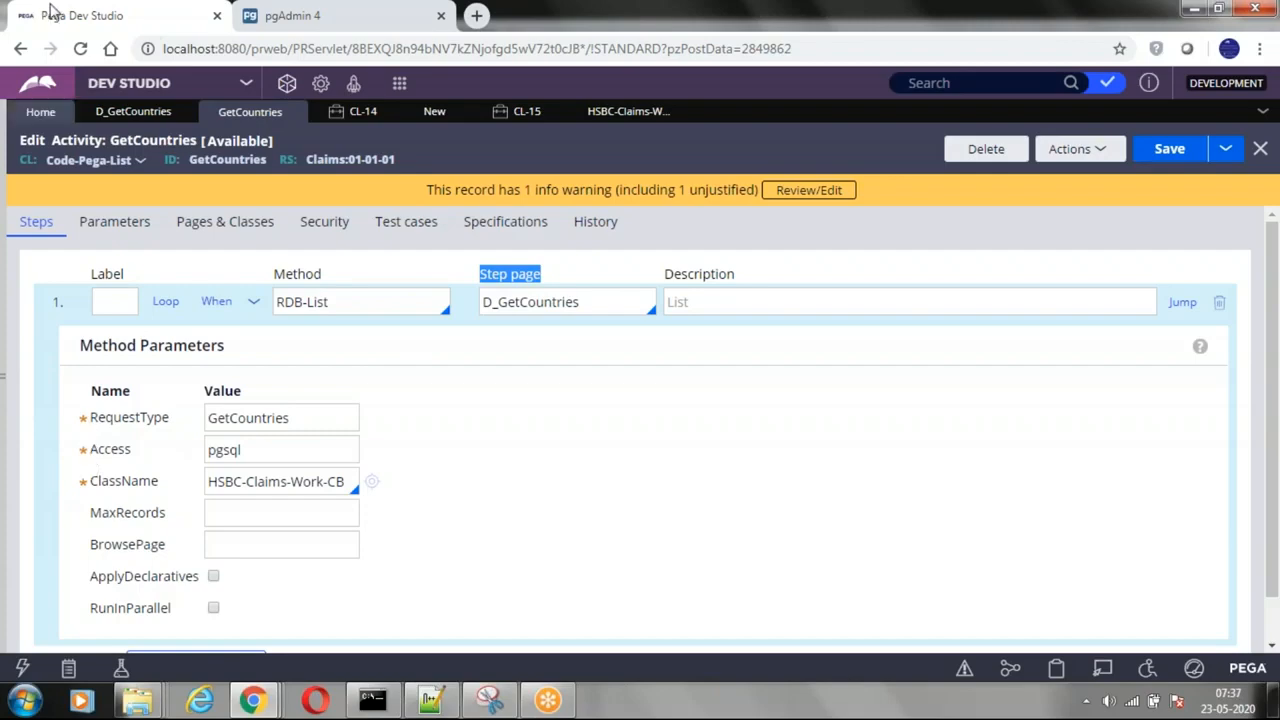
click(133, 111)
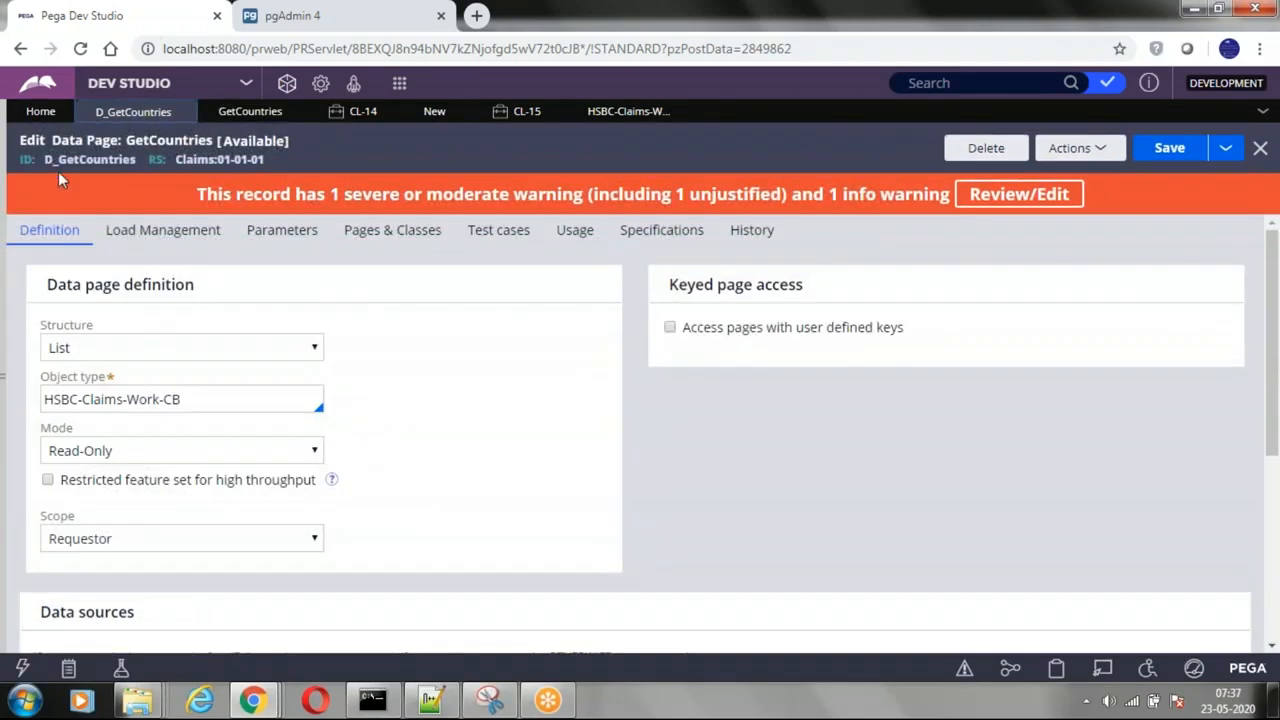
double_click(66, 162)
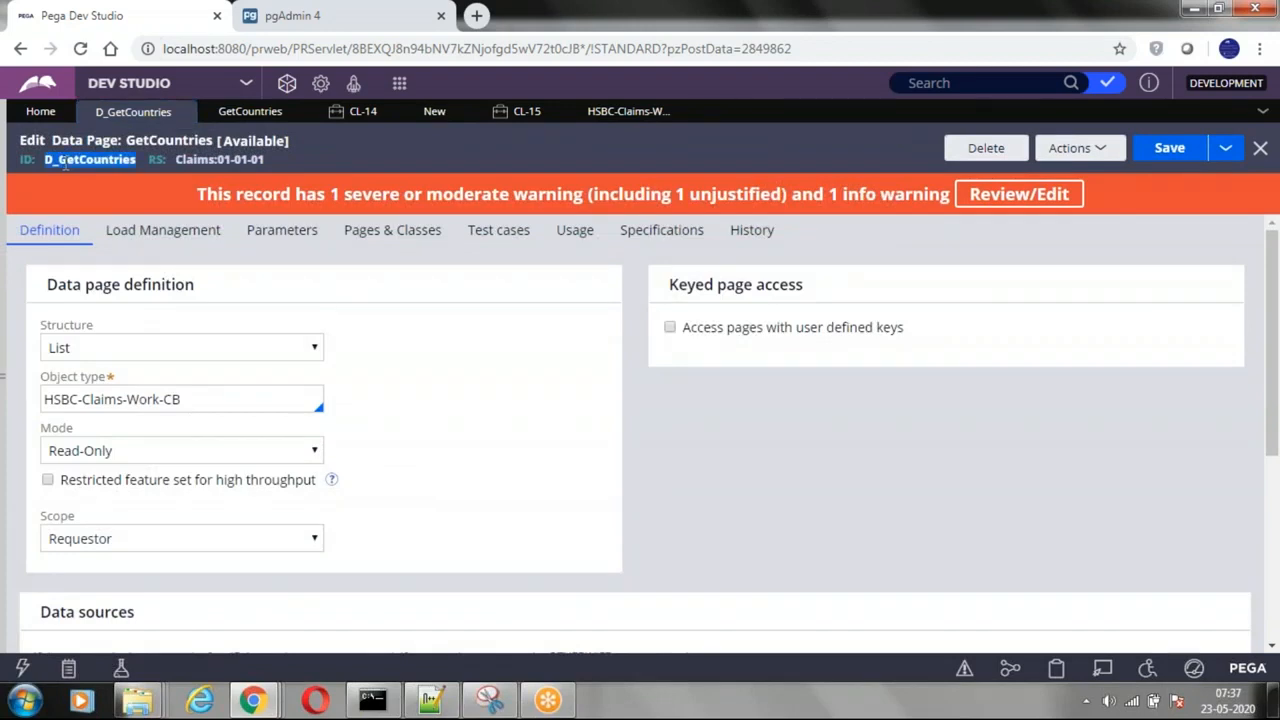
click(250, 111)
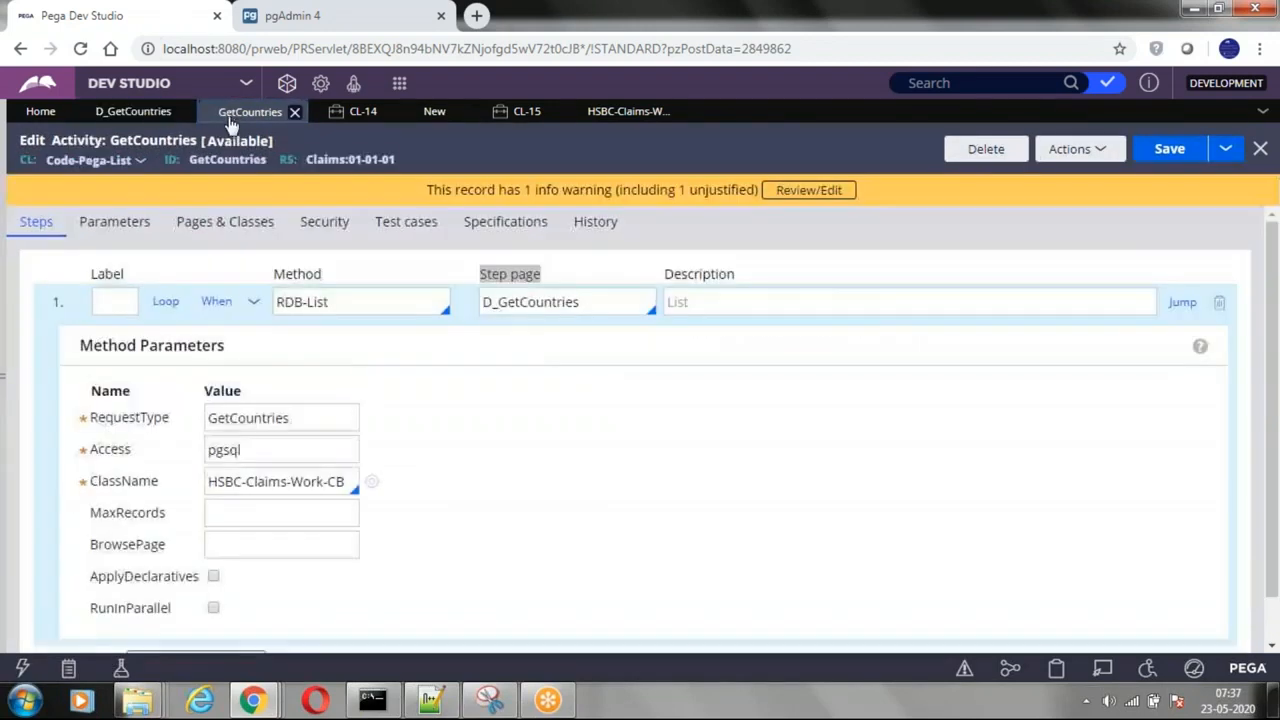
double_click(510, 303)
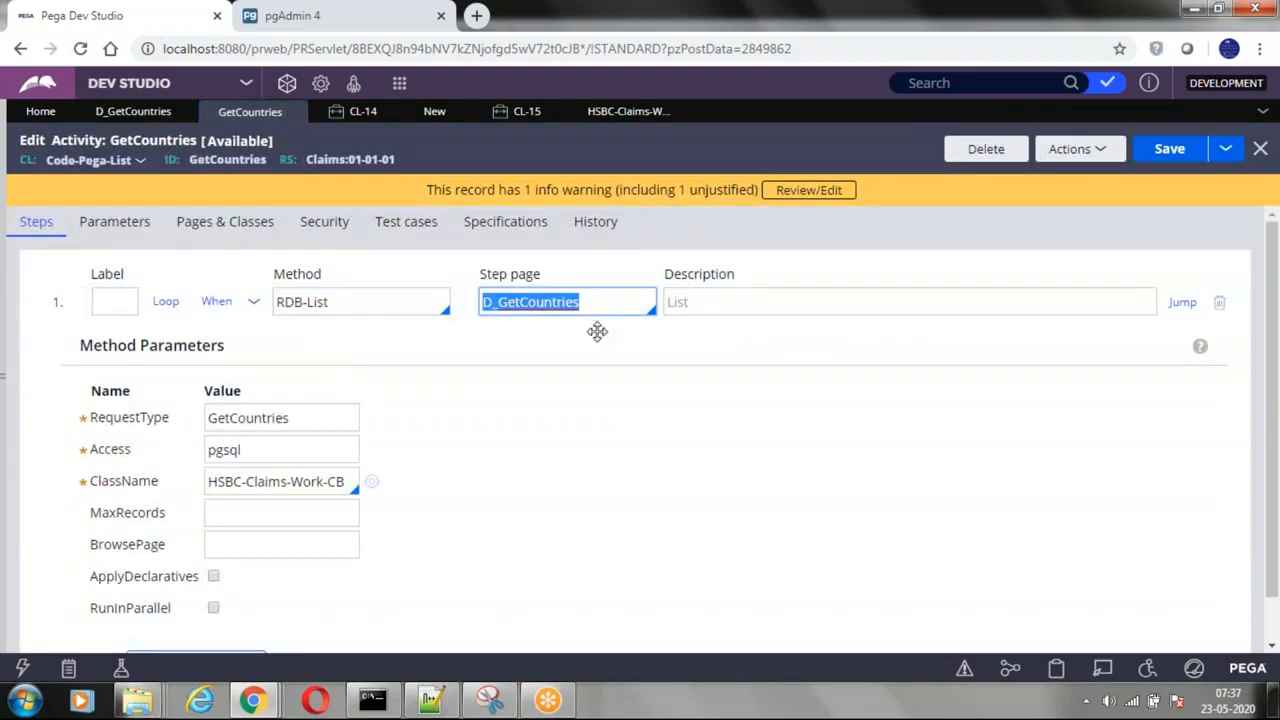
click(554, 306)
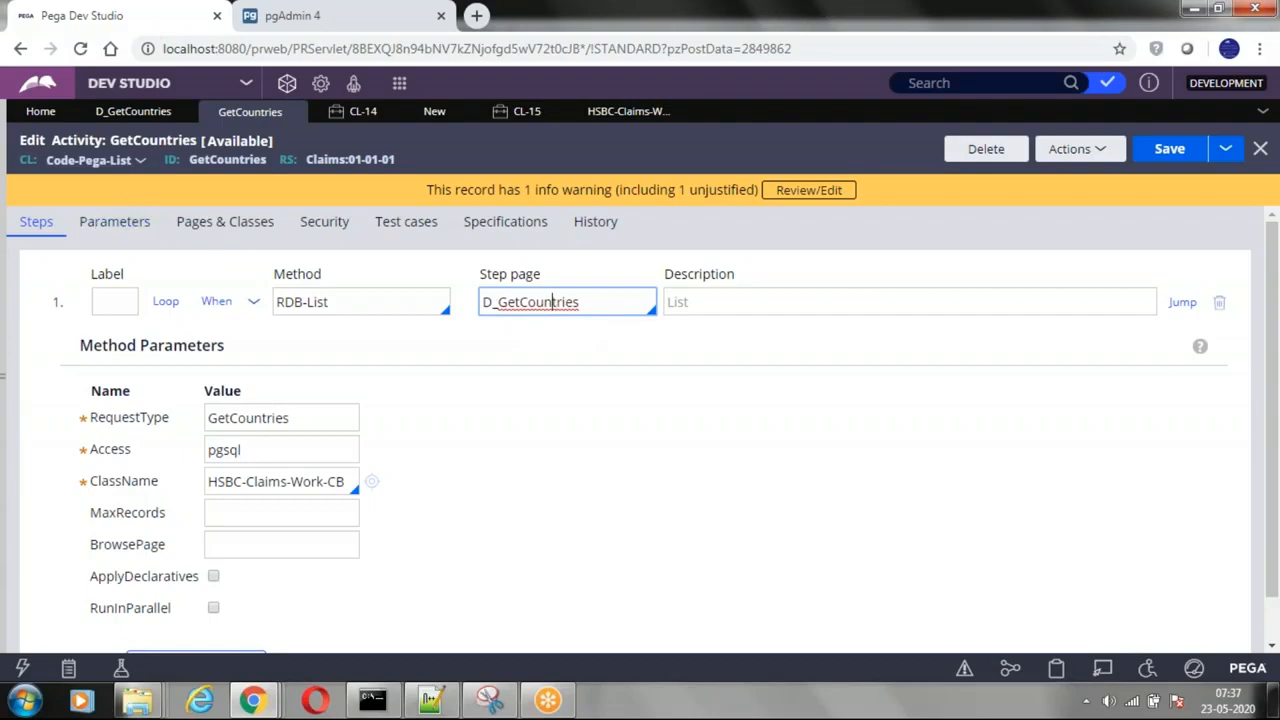
drag(594, 306, 545, 304)
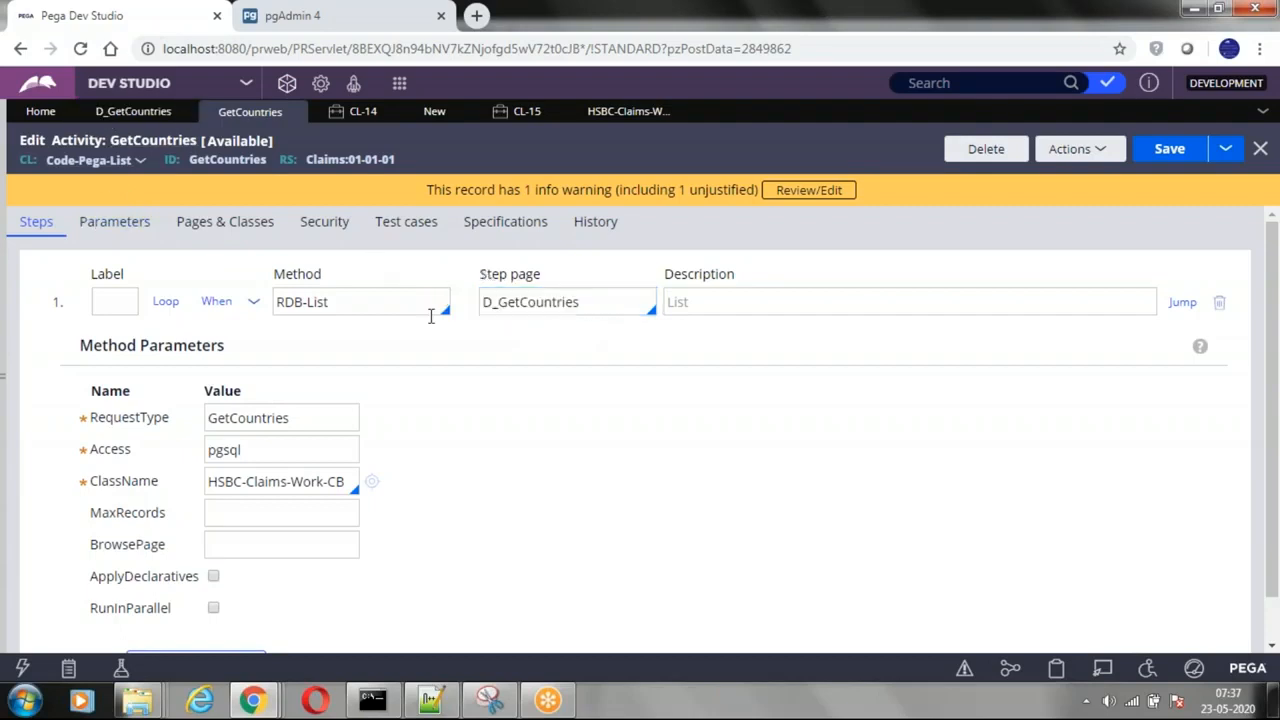
Step: Check the page name and class declared for D_GetCountries in the GetCountries activity and return to its steps
click(225, 221)
drag(144, 313, 38, 308)
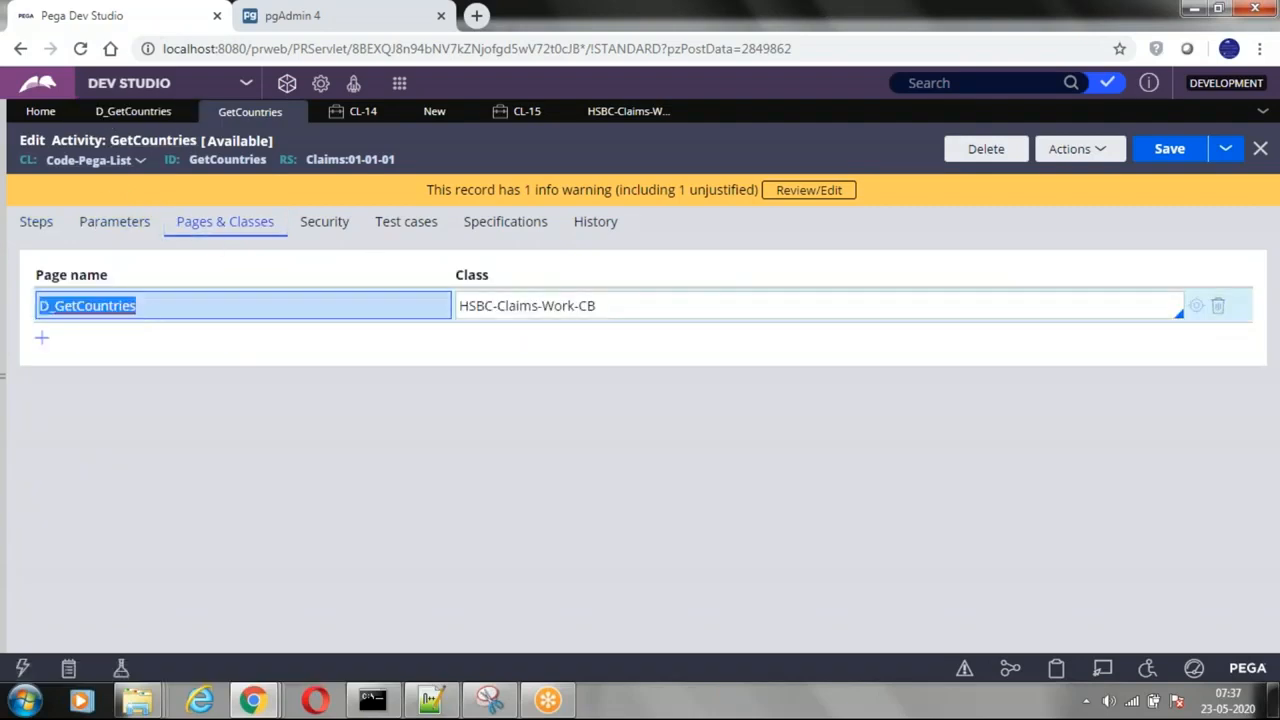
drag(612, 308, 368, 306)
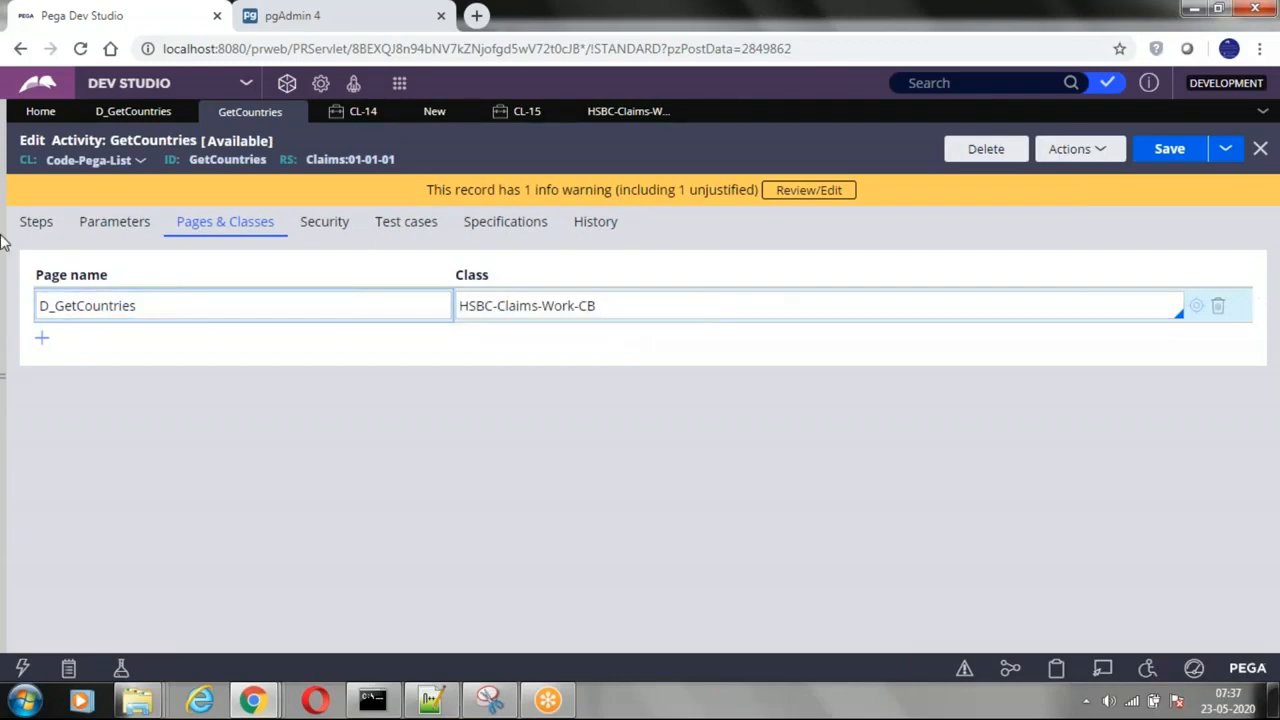
click(36, 224)
click(697, 304)
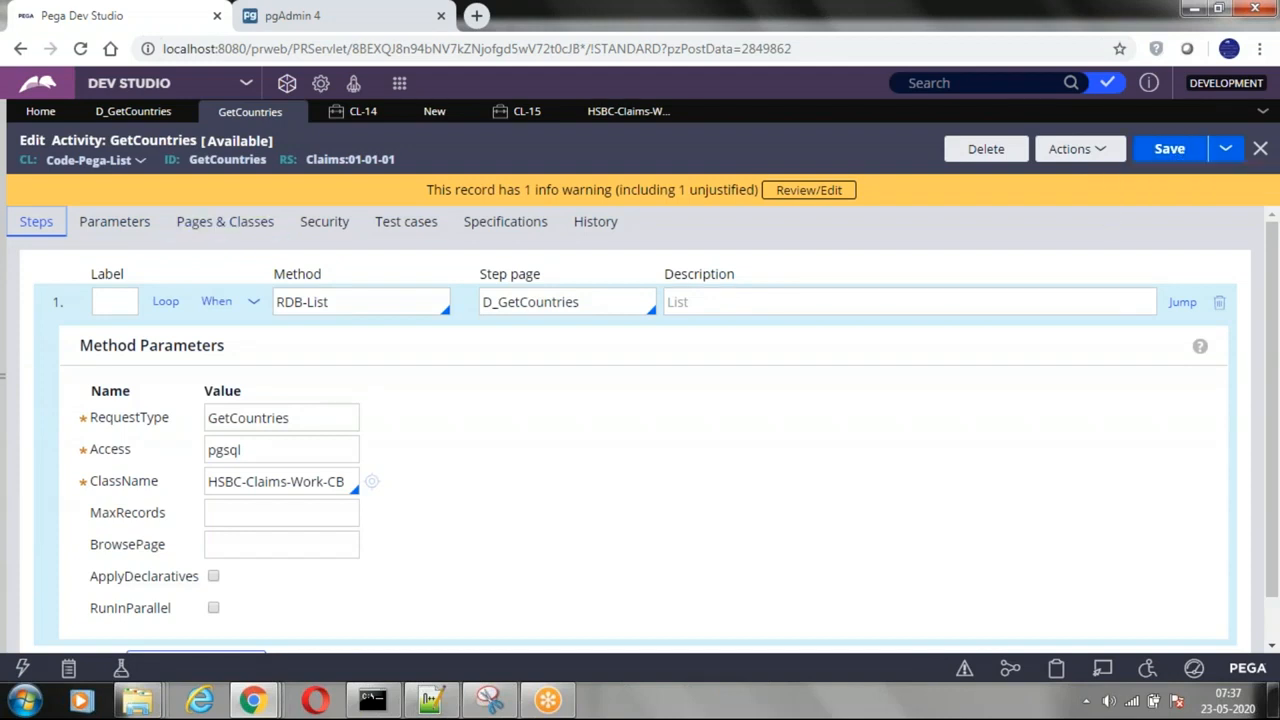
Step: Review the available activity types in the GetCountries activity's security settings, choosing Load Data Page
click(321, 224)
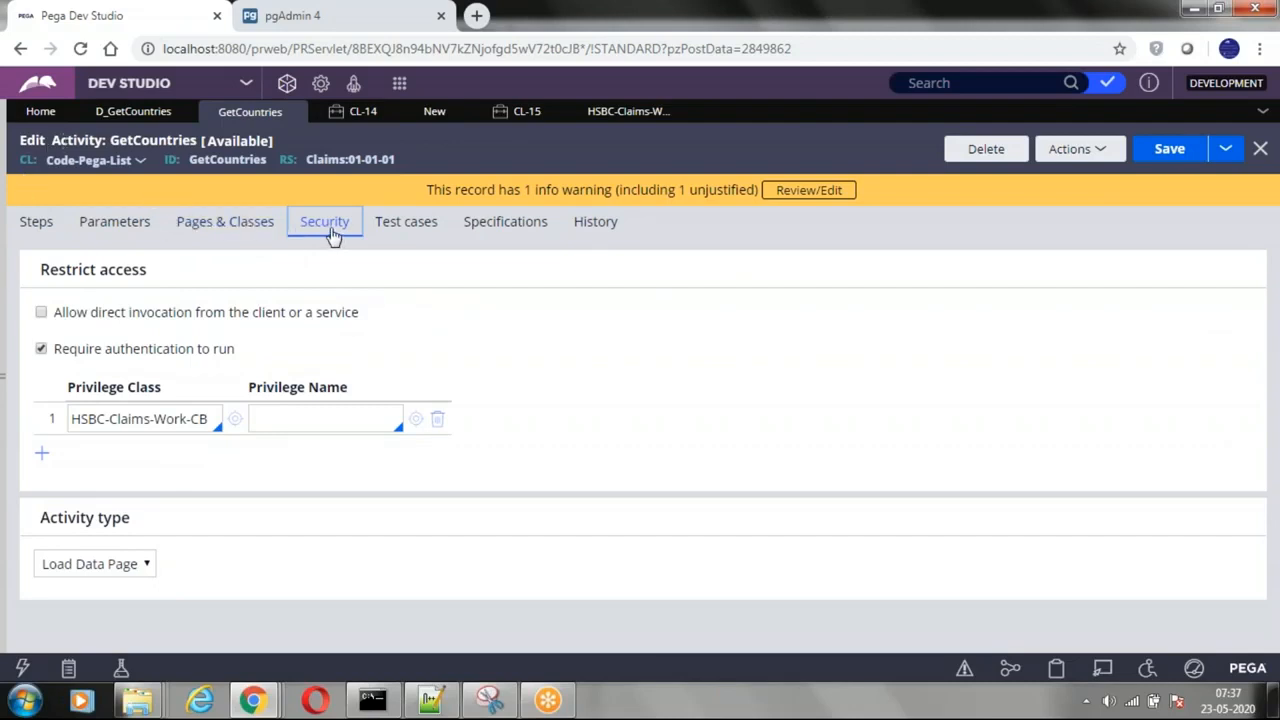
click(125, 564)
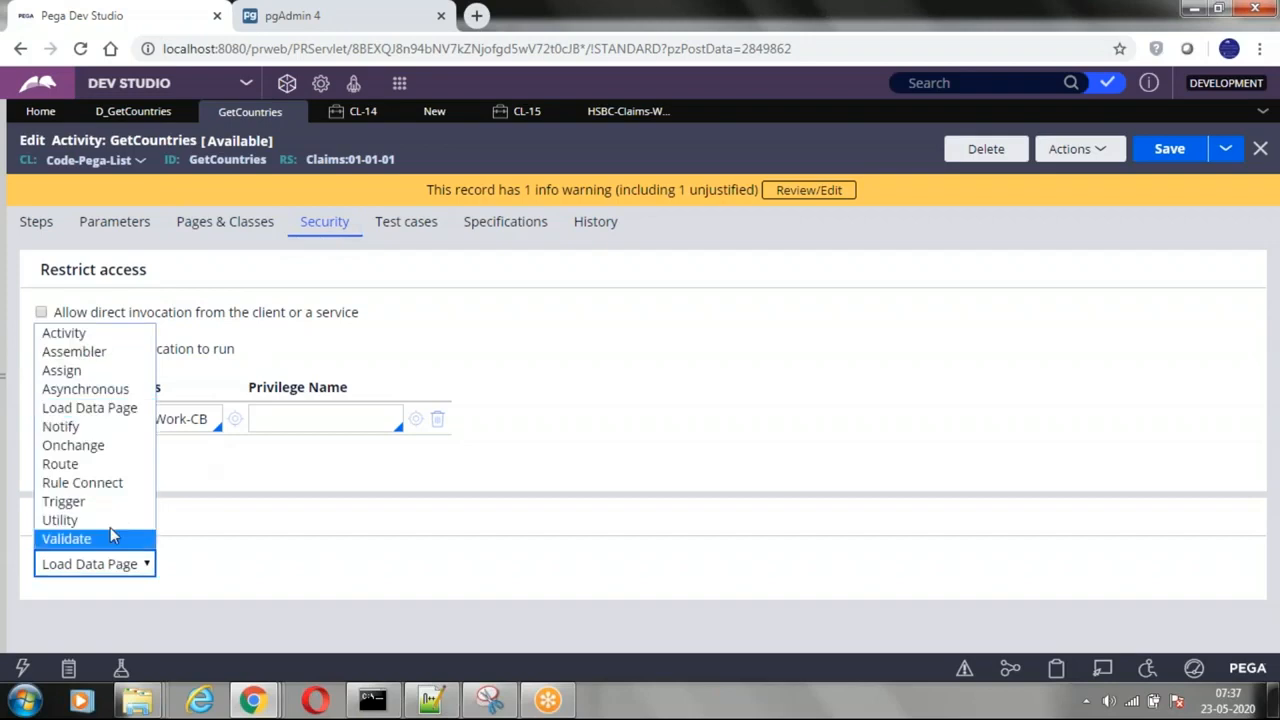
click(62, 407)
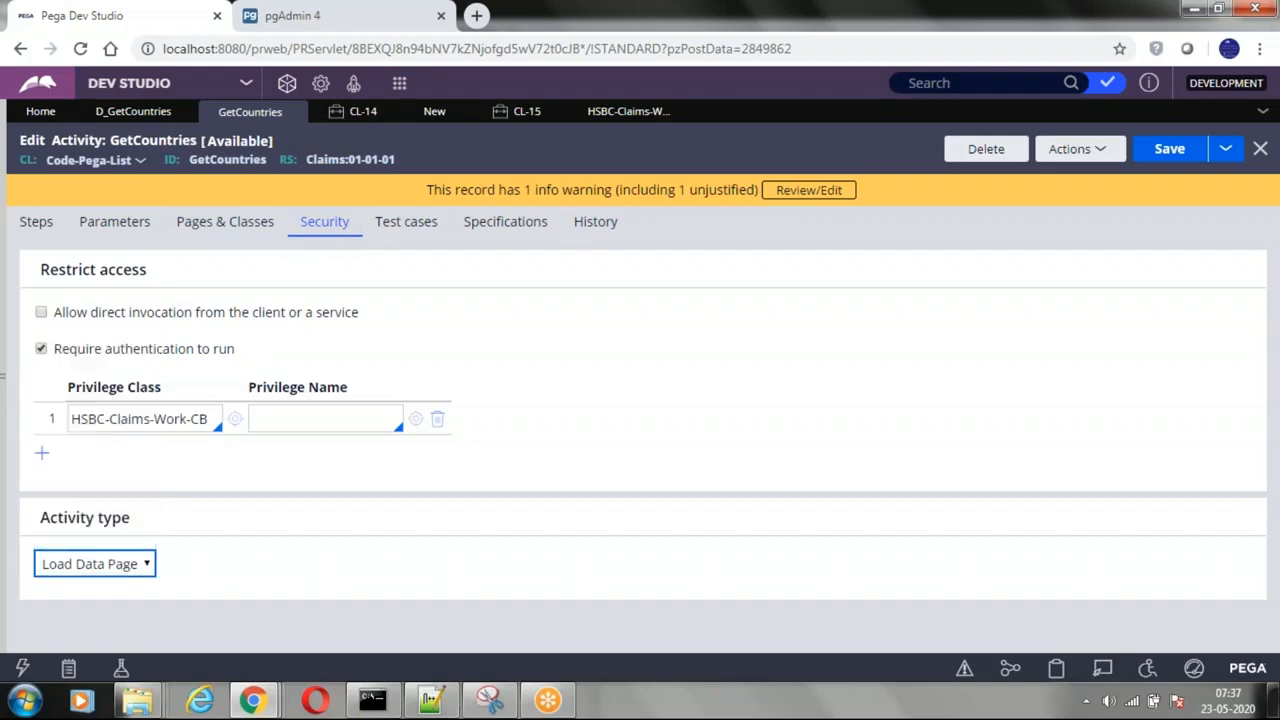
click(118, 566)
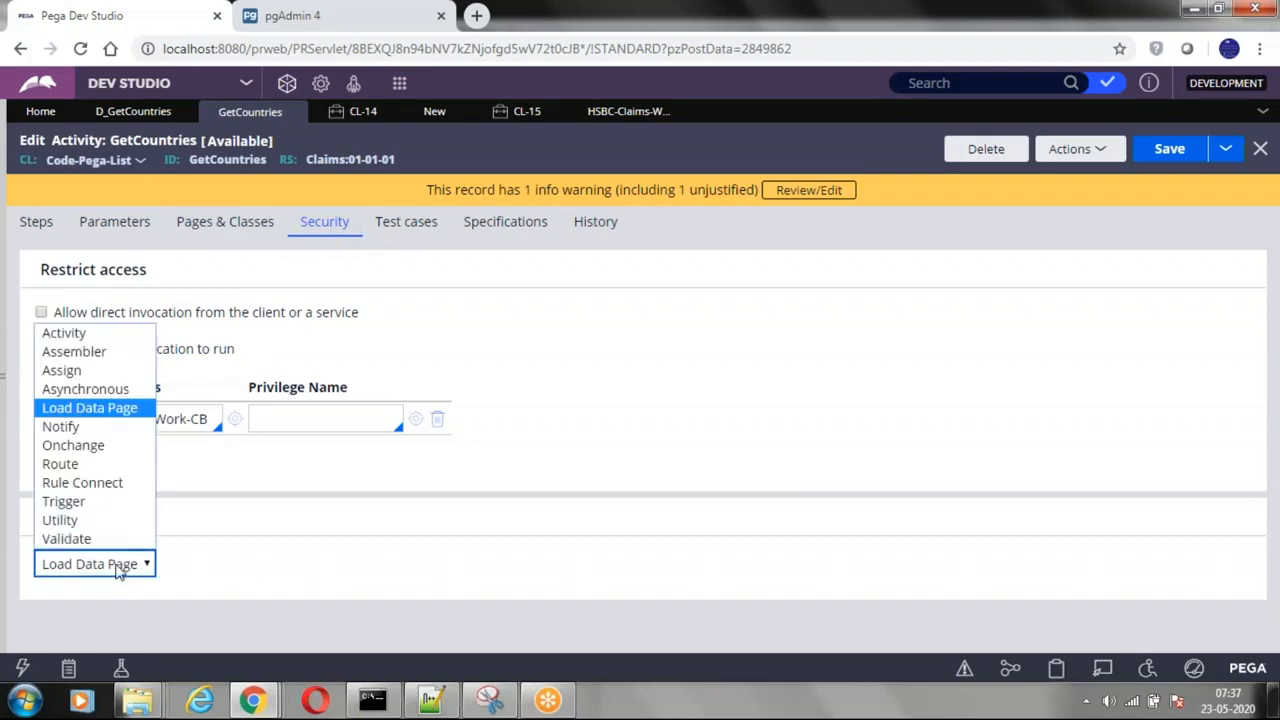
click(62, 415)
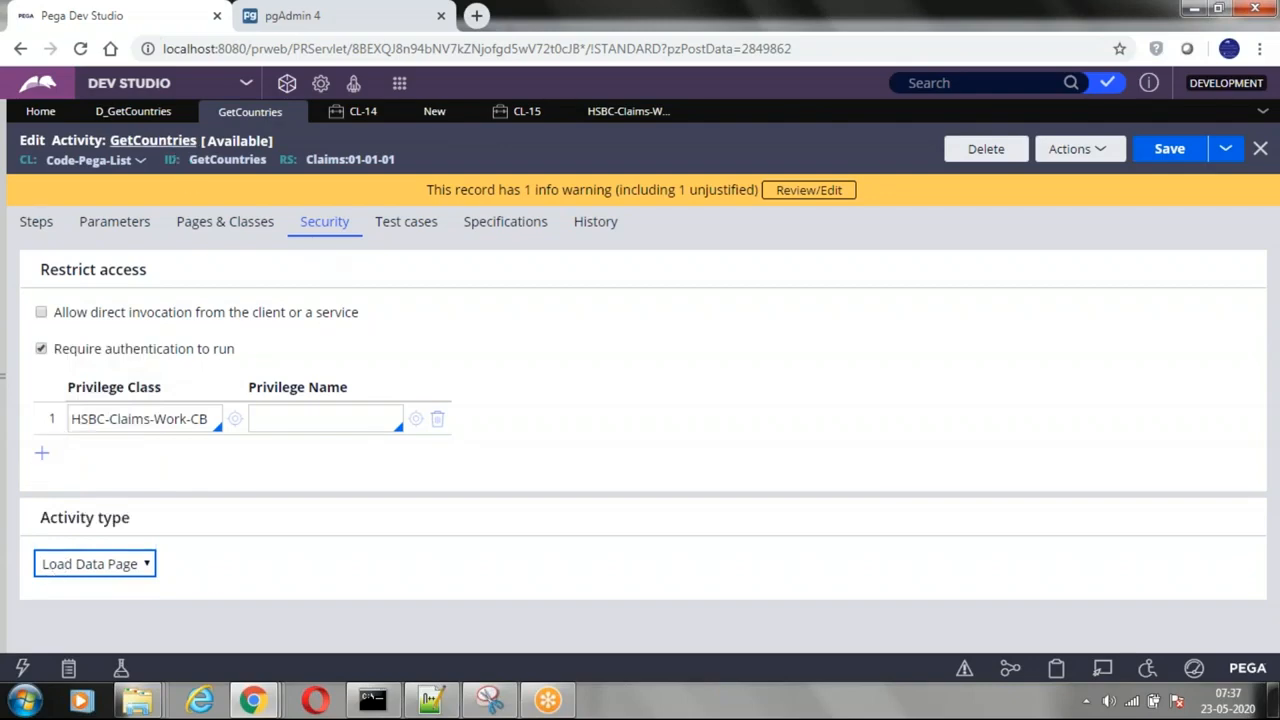
Step: List the activities available as the data source of the D_GetCountries data page
click(110, 112)
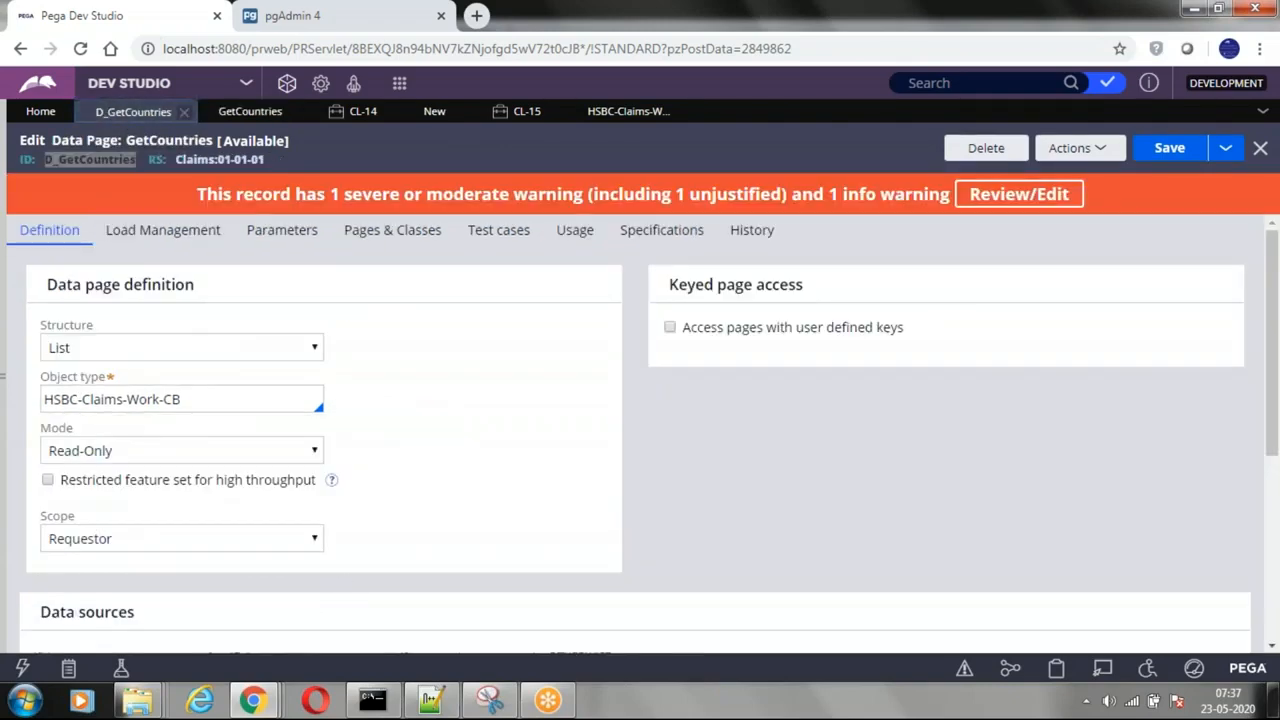
scroll(349, 506, down, 3)
click(352, 496)
key(Down)
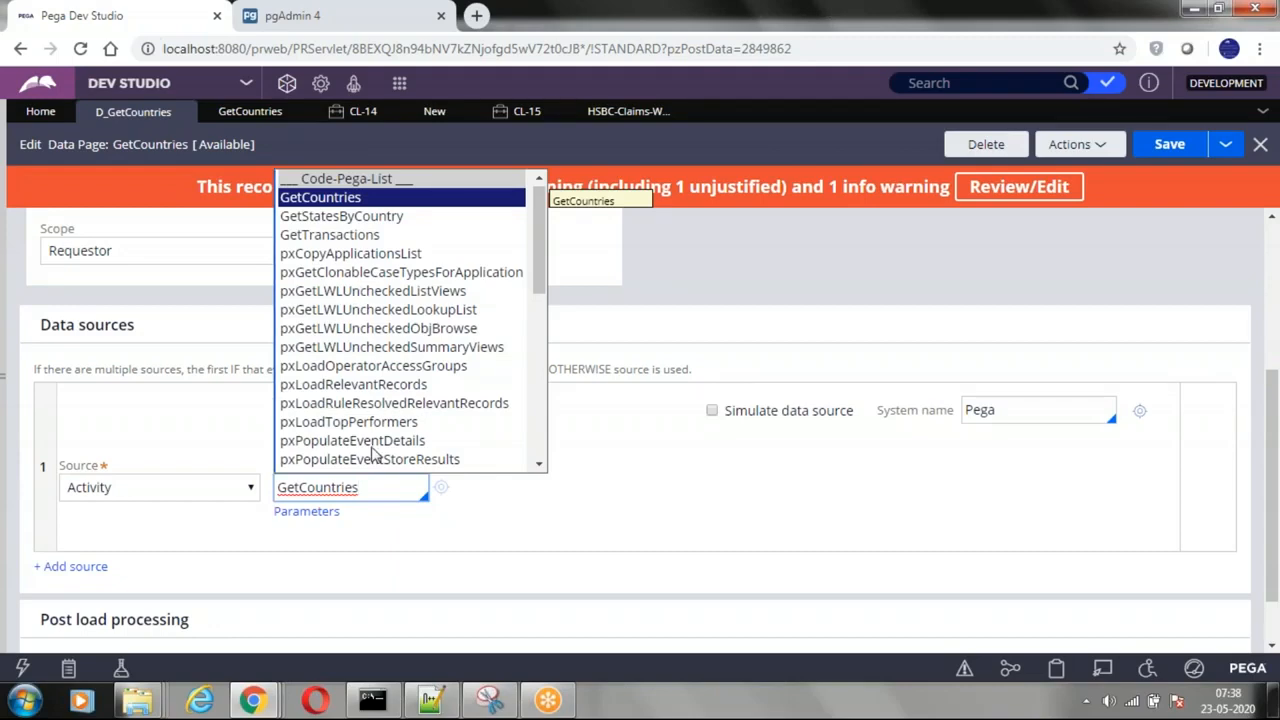
Step: Recheck the activity type of GetCountries, then dismiss the source activity suggestions on the D_GetCountries data page
click(255, 112)
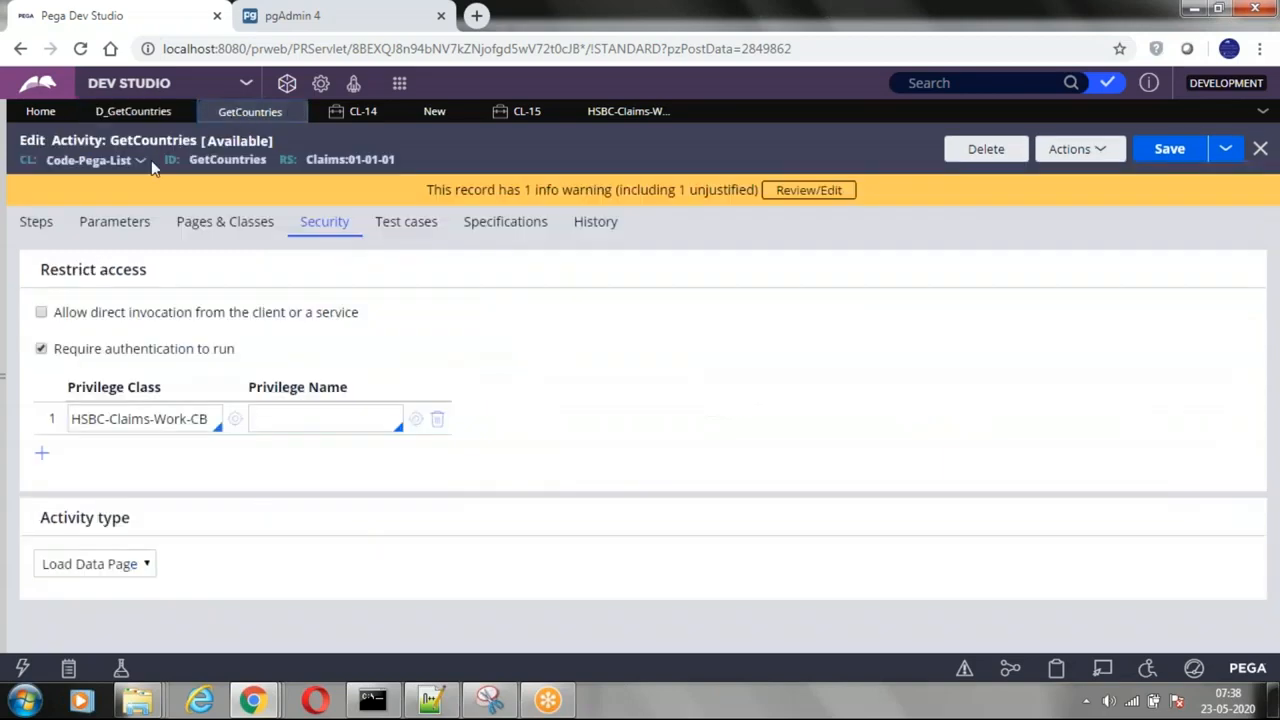
click(128, 564)
click(128, 564)
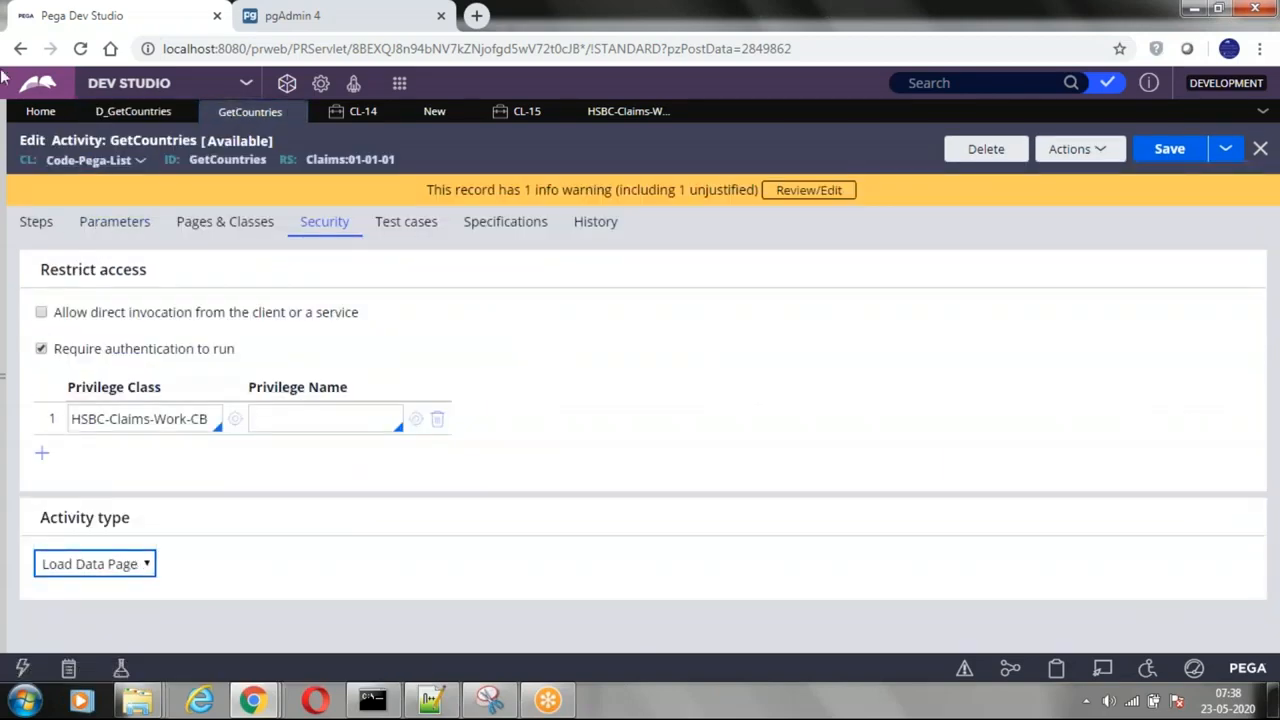
click(133, 111)
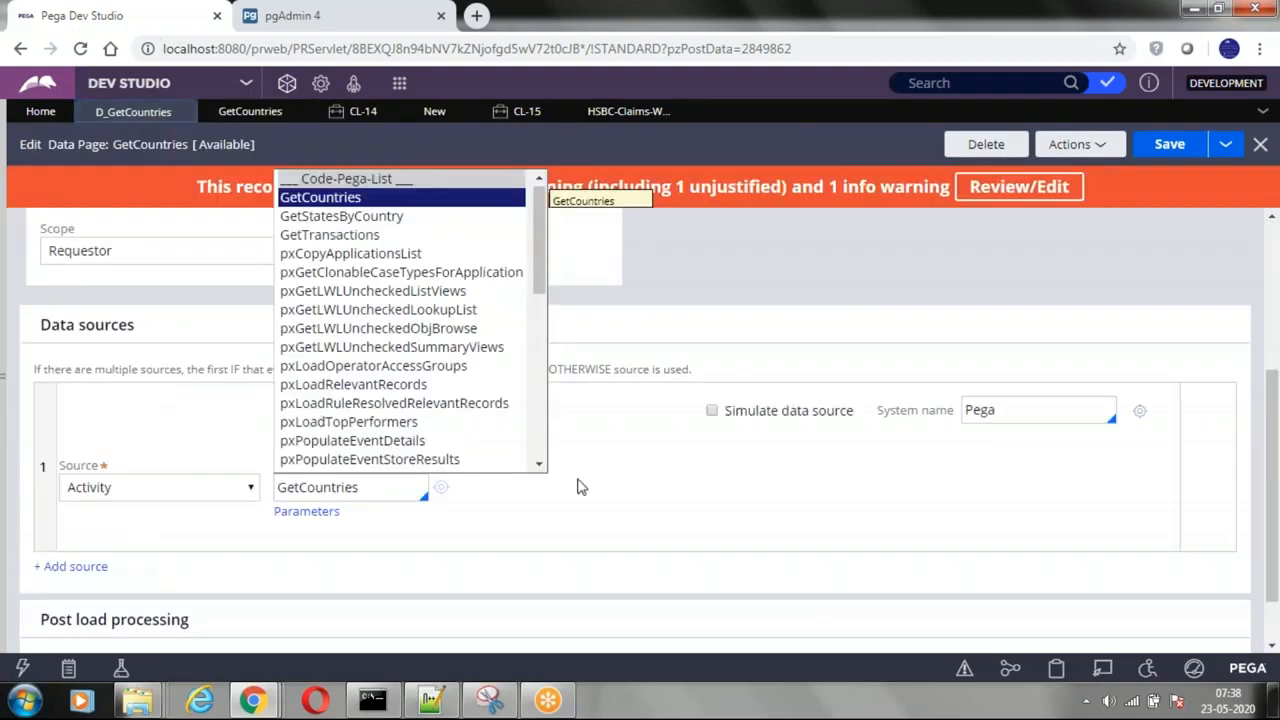
click(580, 487)
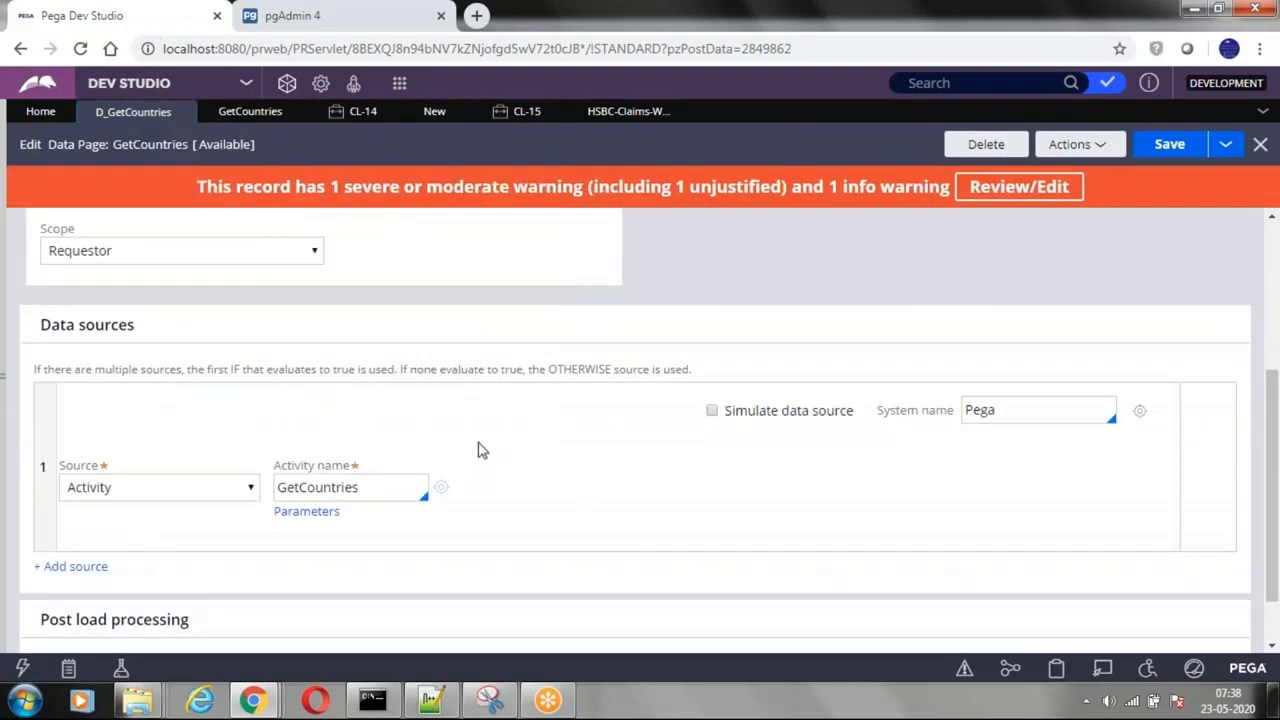
Step: Examine the D_GetCountries load management settings: clearing the data page, the refresh strategy, the reload age and the page limits
scroll(482, 450, up, 3)
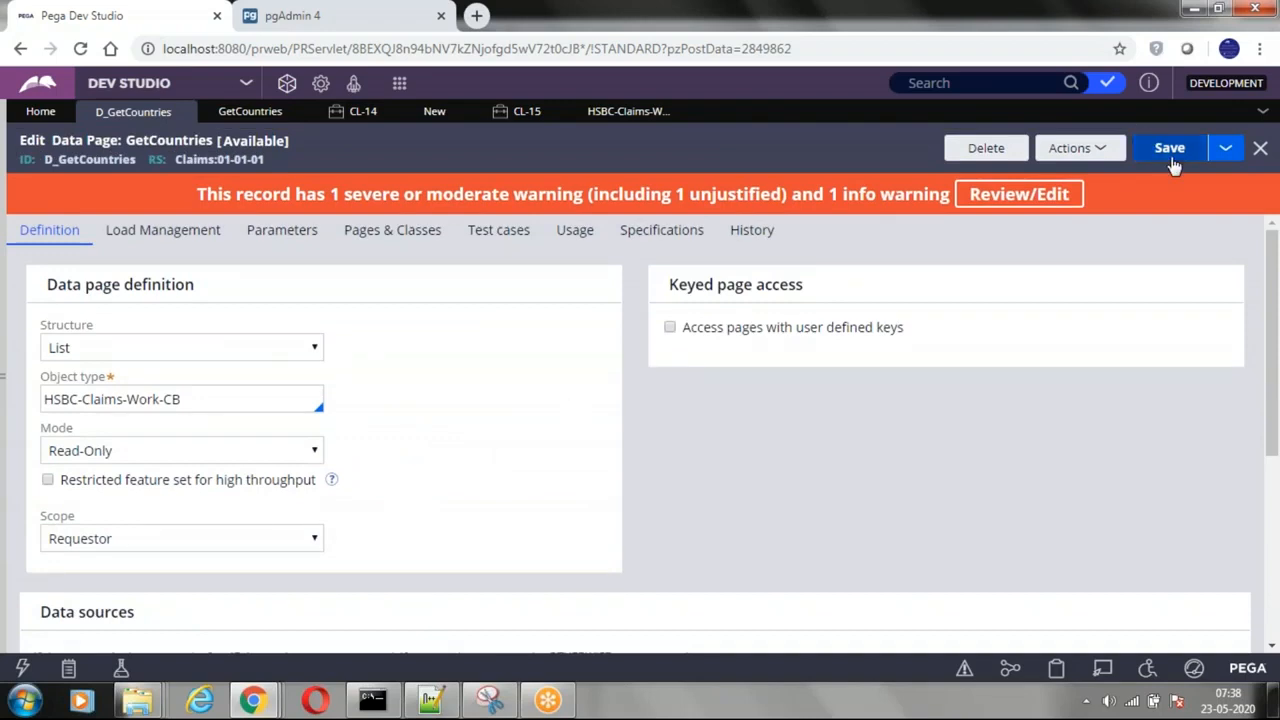
click(137, 233)
scroll(272, 394, down, 2)
scroll(271, 393, up, 2)
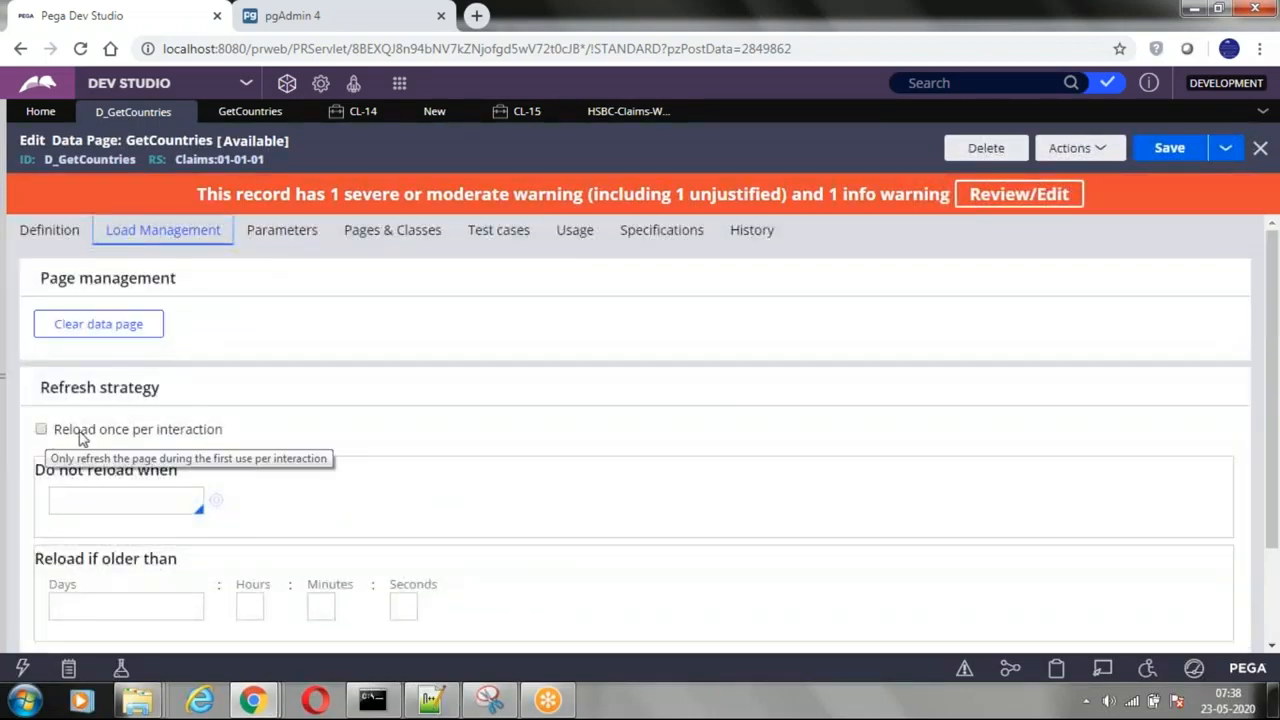
scroll(314, 434, down, 2)
scroll(263, 440, up, 2)
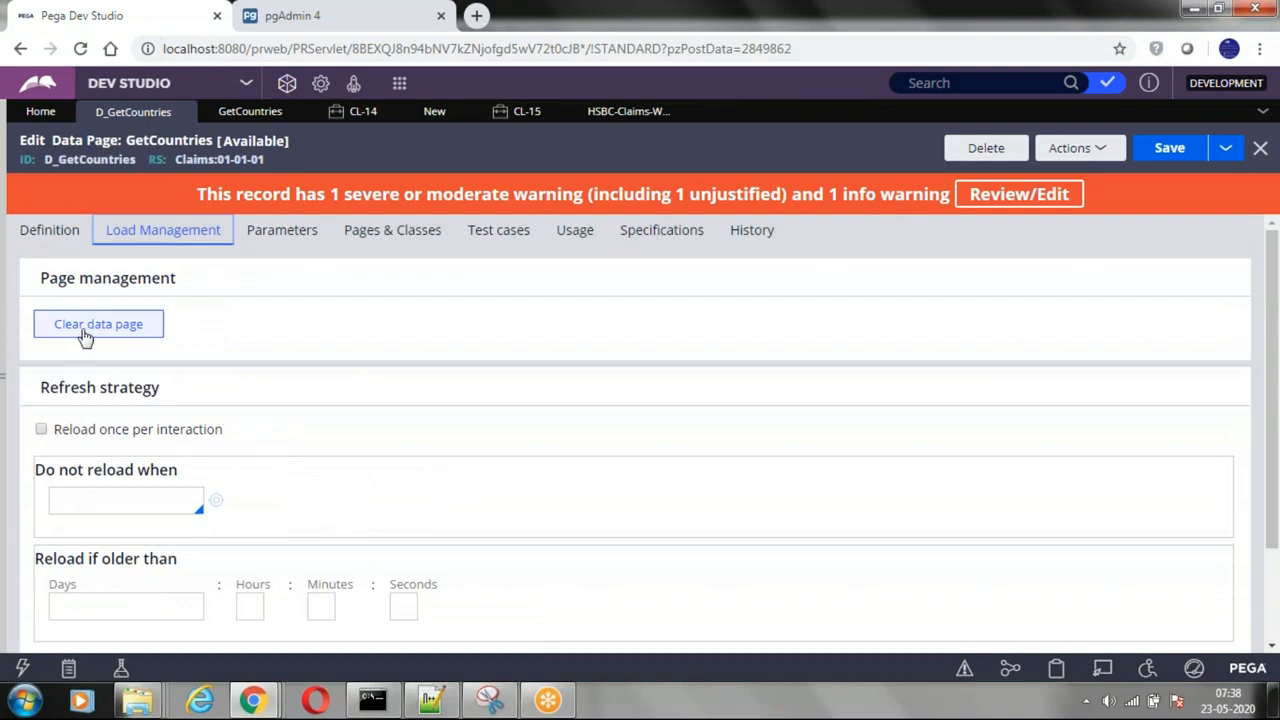
scroll(294, 431, down, 2)
click(64, 478)
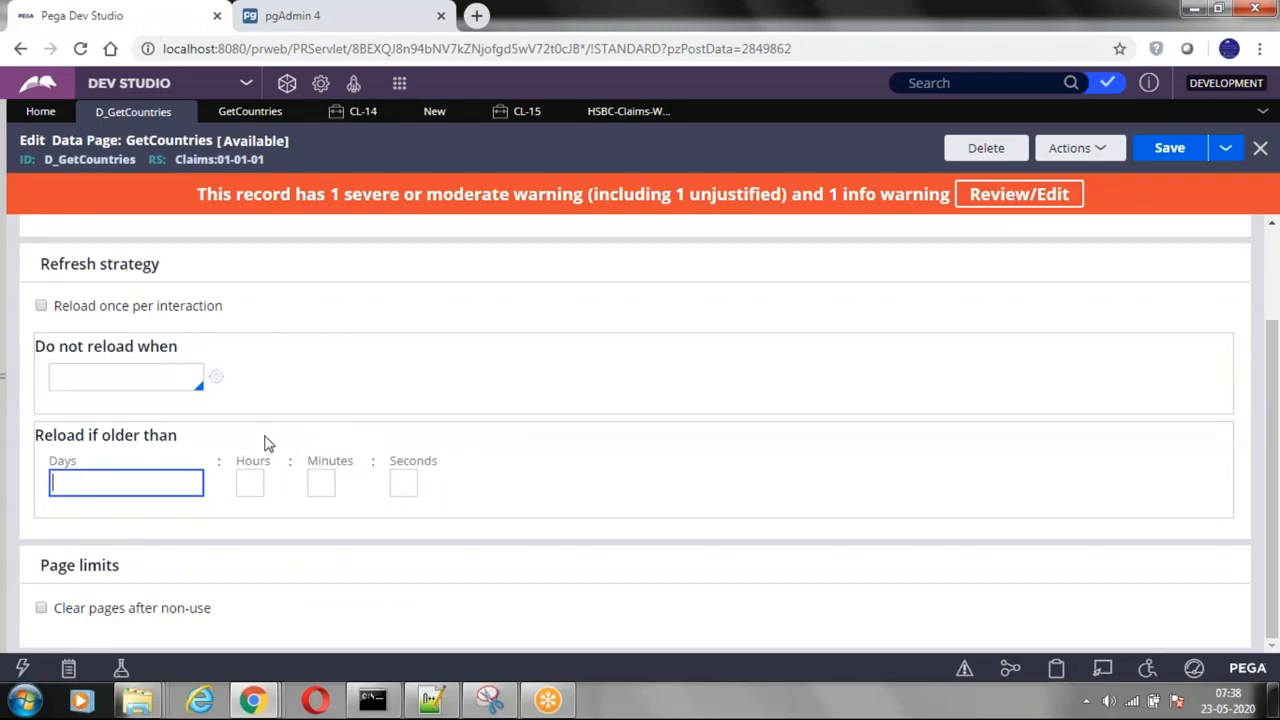
scroll(268, 443, up, 2)
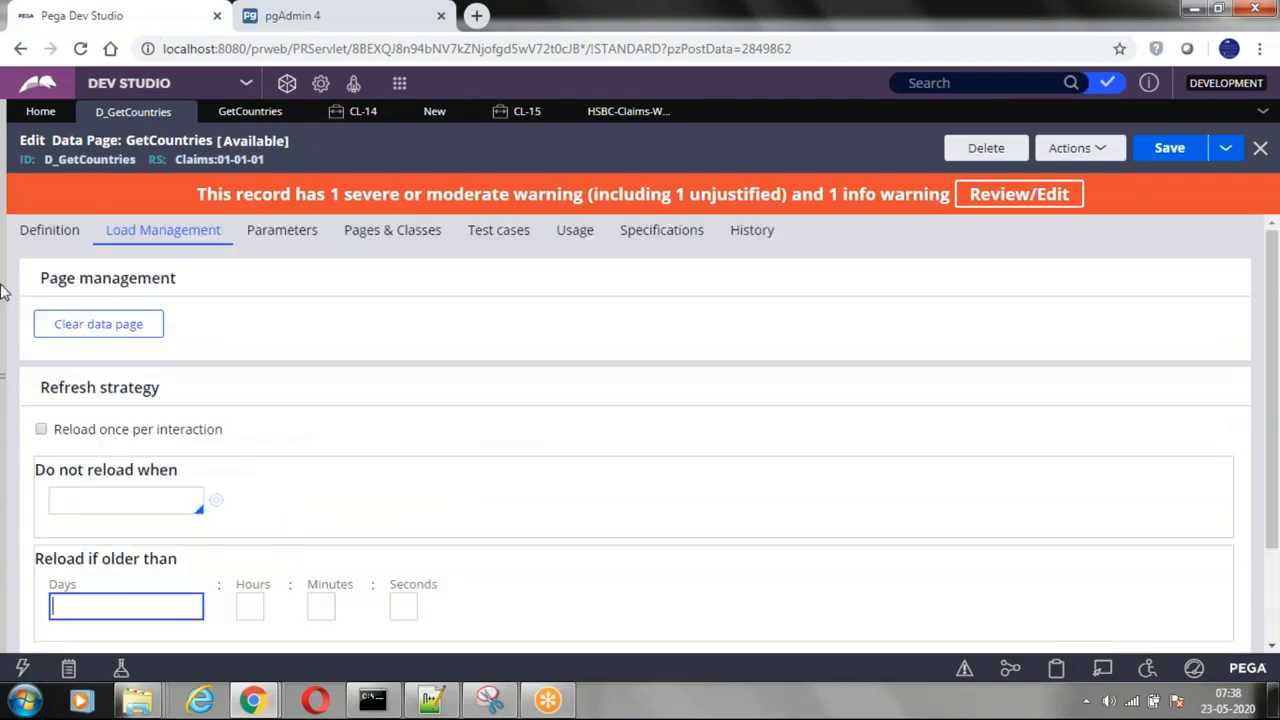
Step: Open the run window for the D_GetCountries data page and start a trace of its execution
click(49, 230)
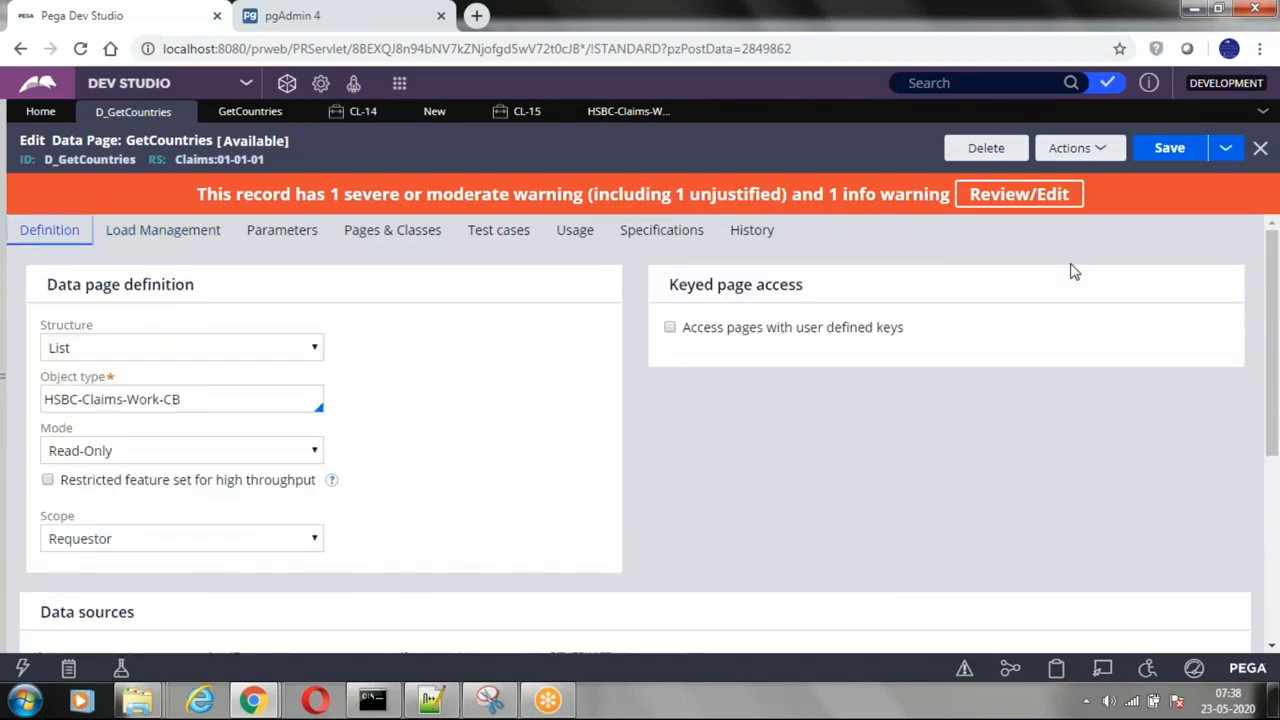
click(1101, 149)
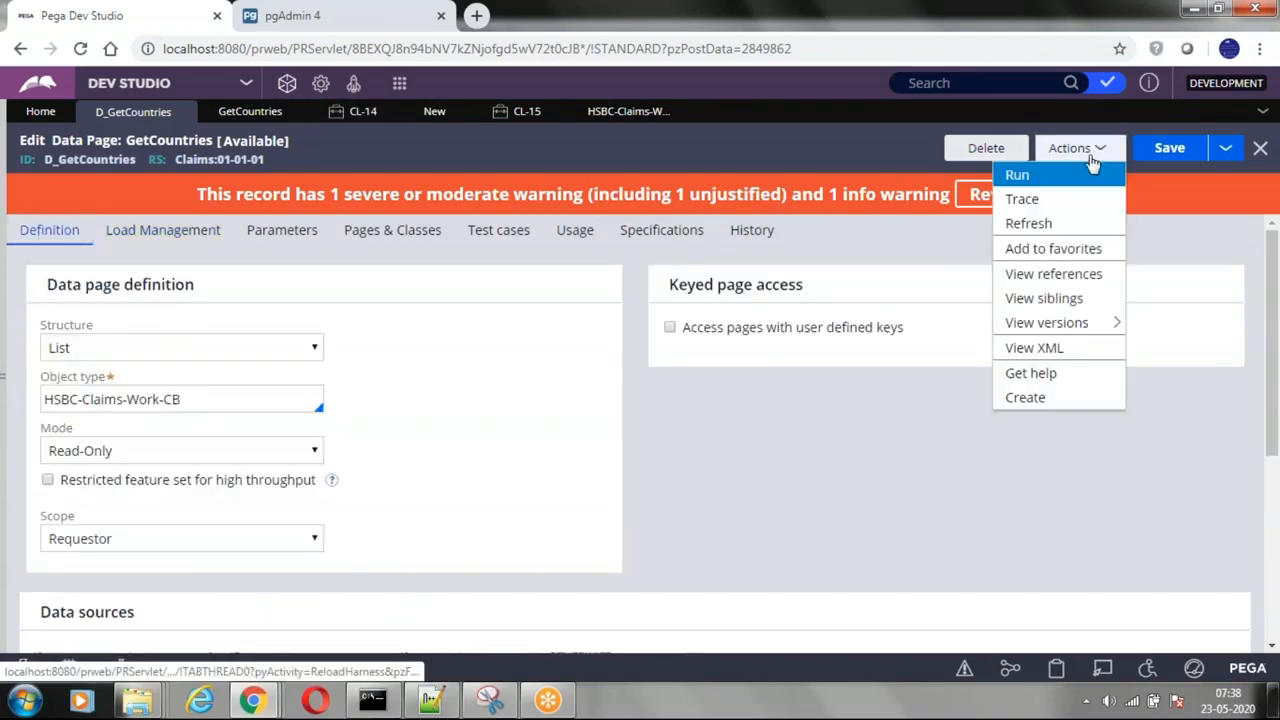
click(1054, 177)
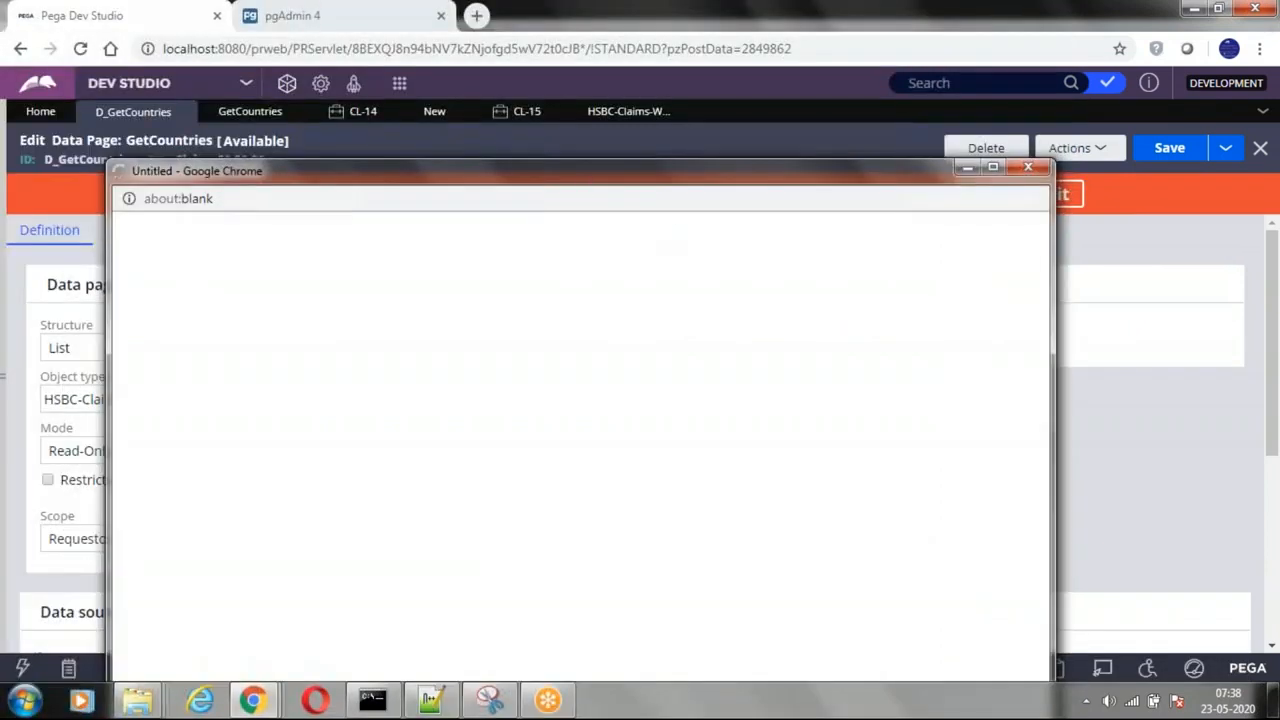
click(995, 168)
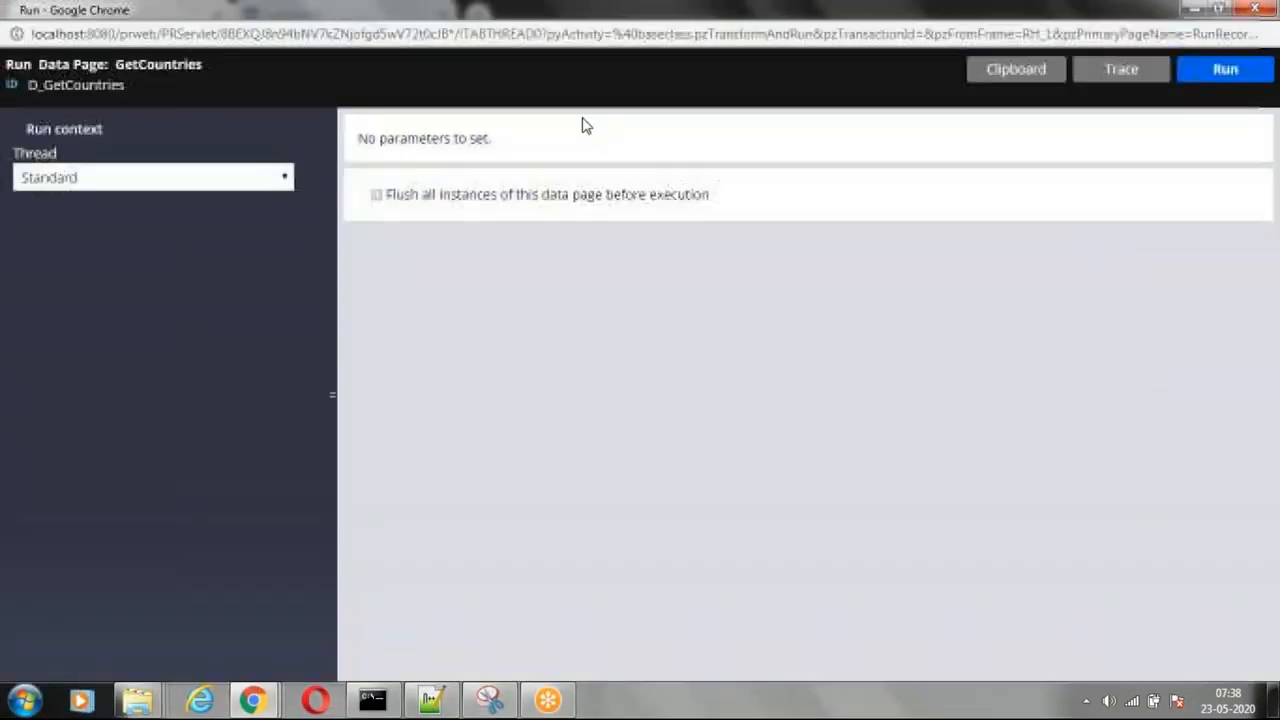
click(1122, 80)
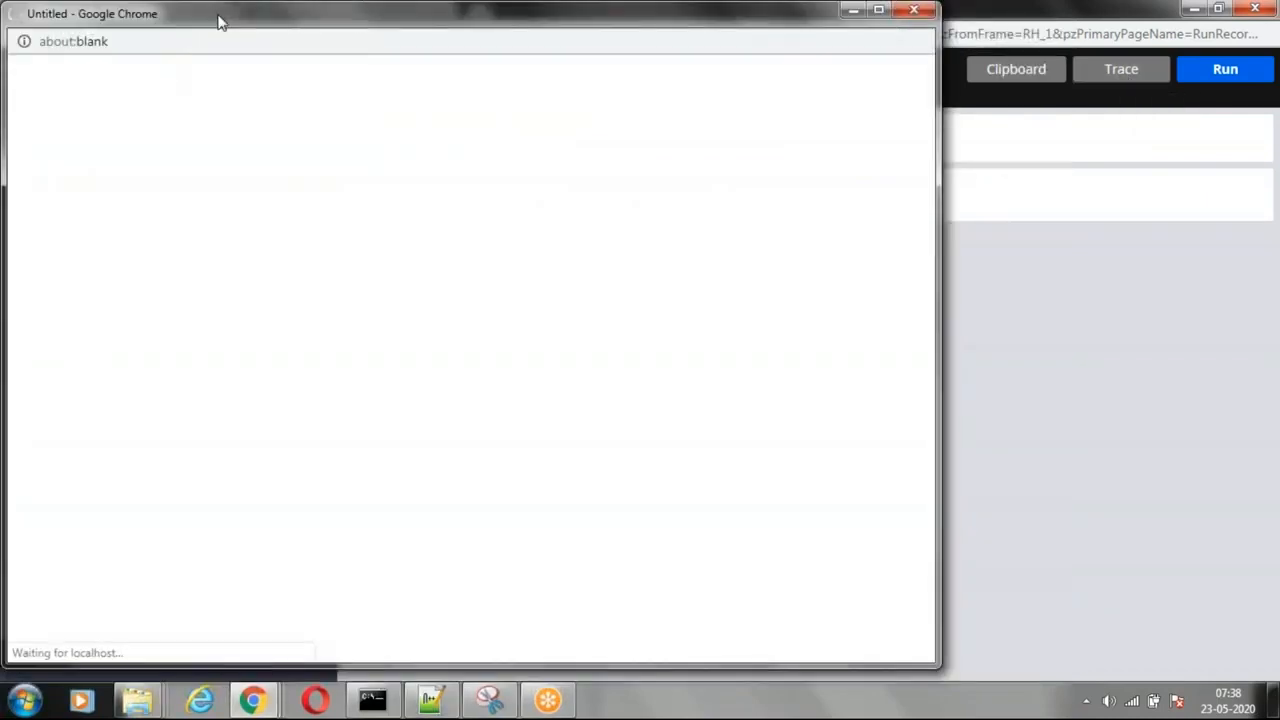
drag(220, 22, 211, 150)
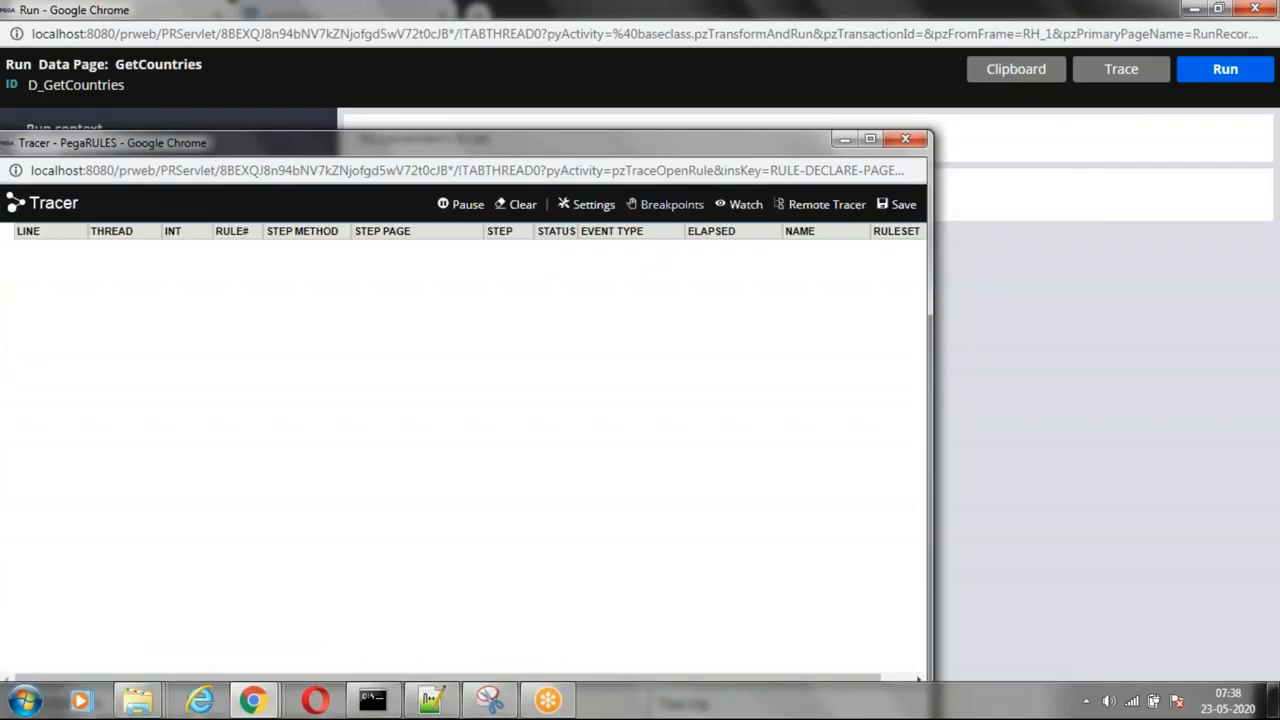
Step: Check the Data Pages and DB Query event types in the tracer settings and accept the settings
click(593, 206)
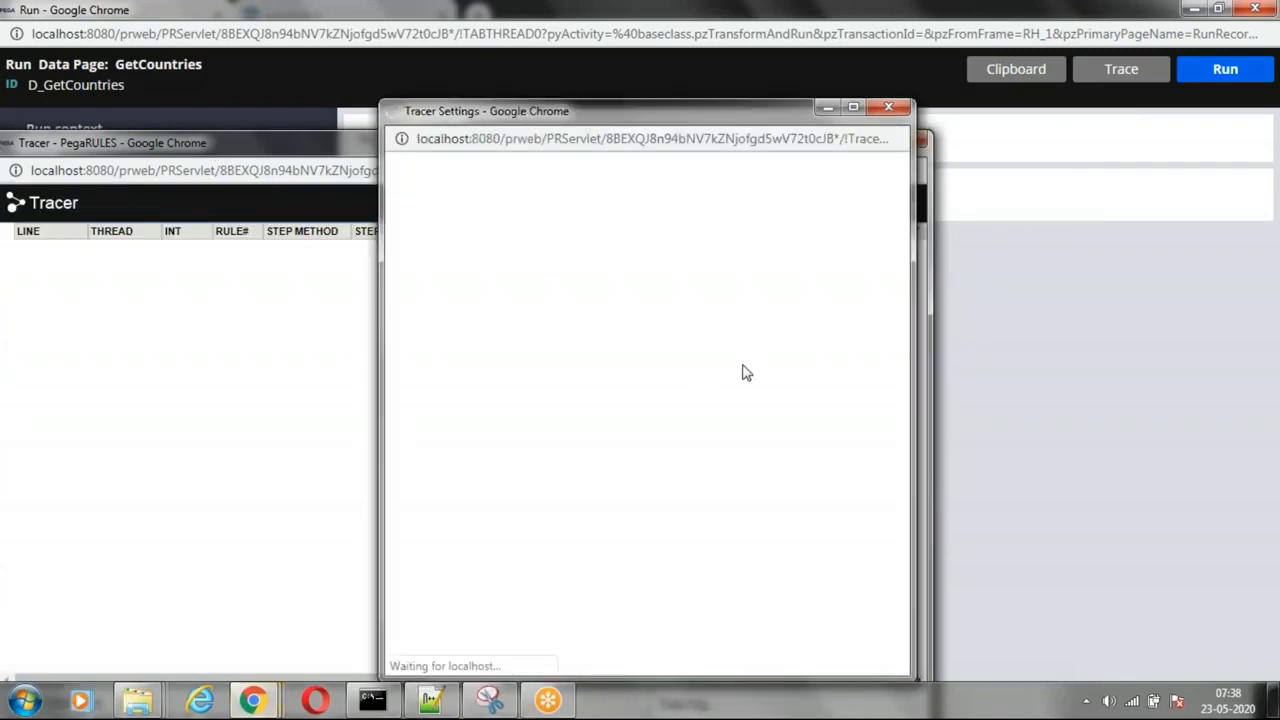
scroll(651, 437, down, 2)
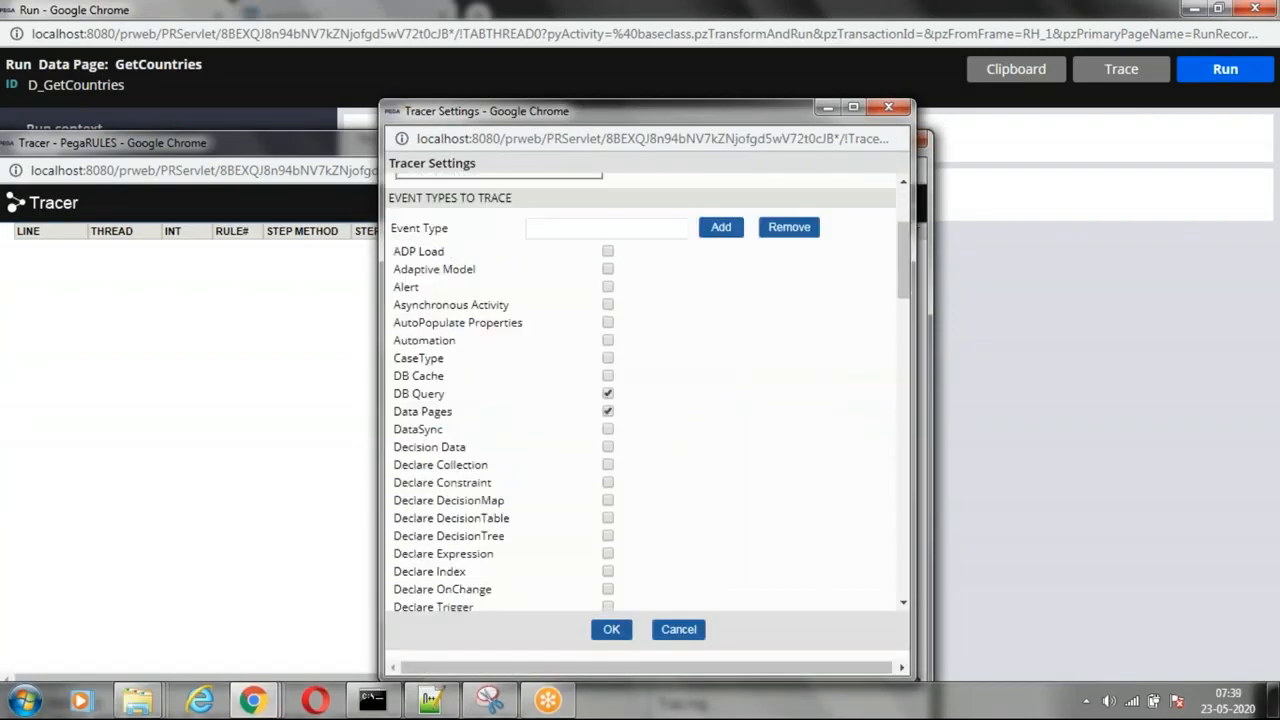
triple_click(407, 411)
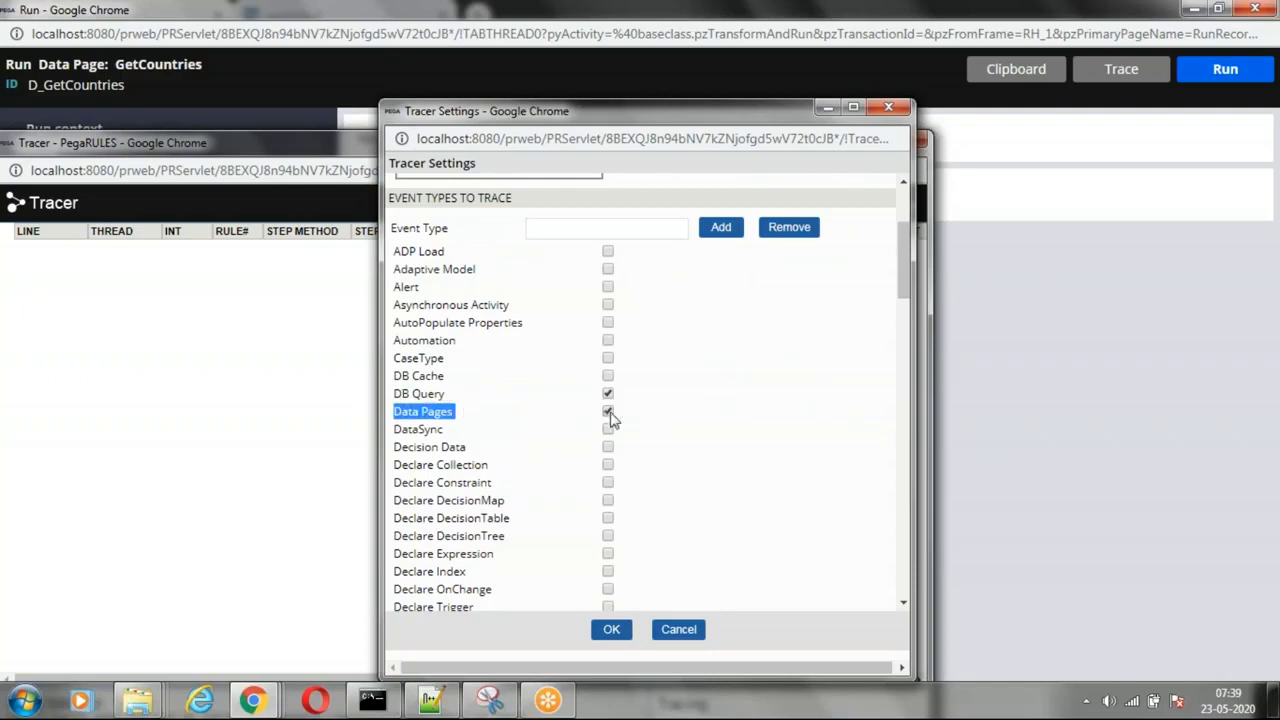
drag(396, 396, 446, 392)
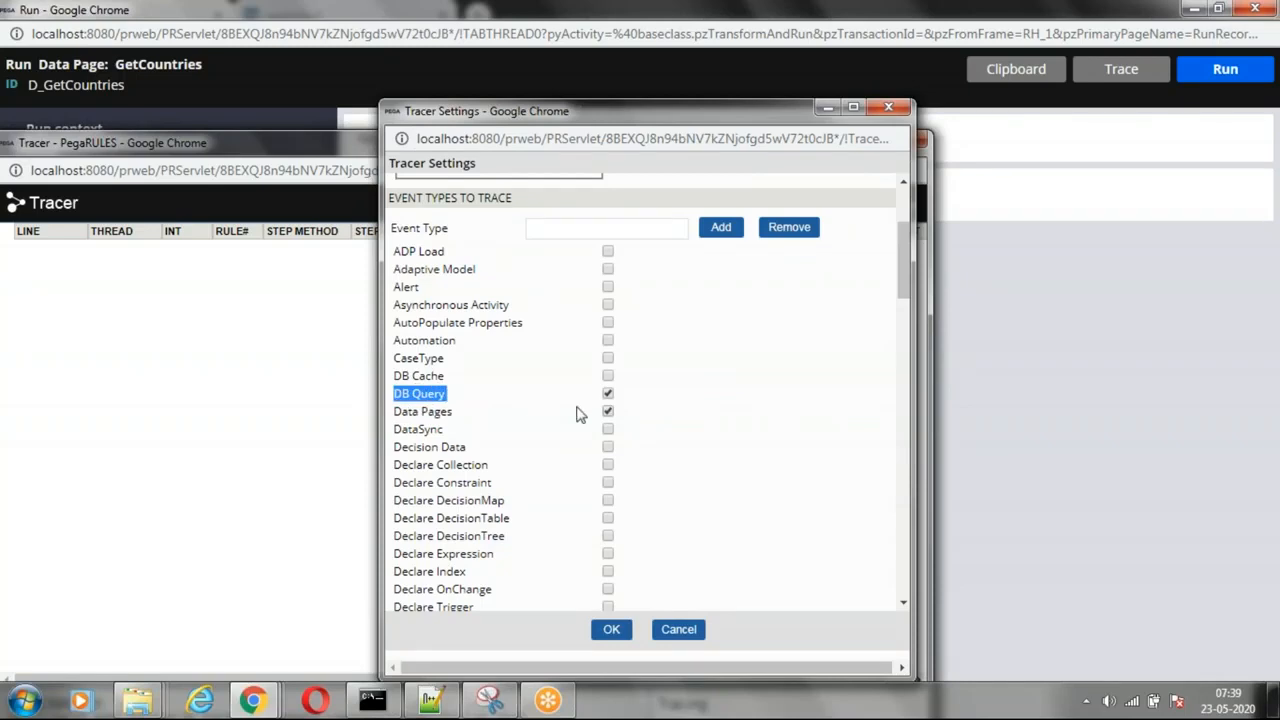
click(610, 630)
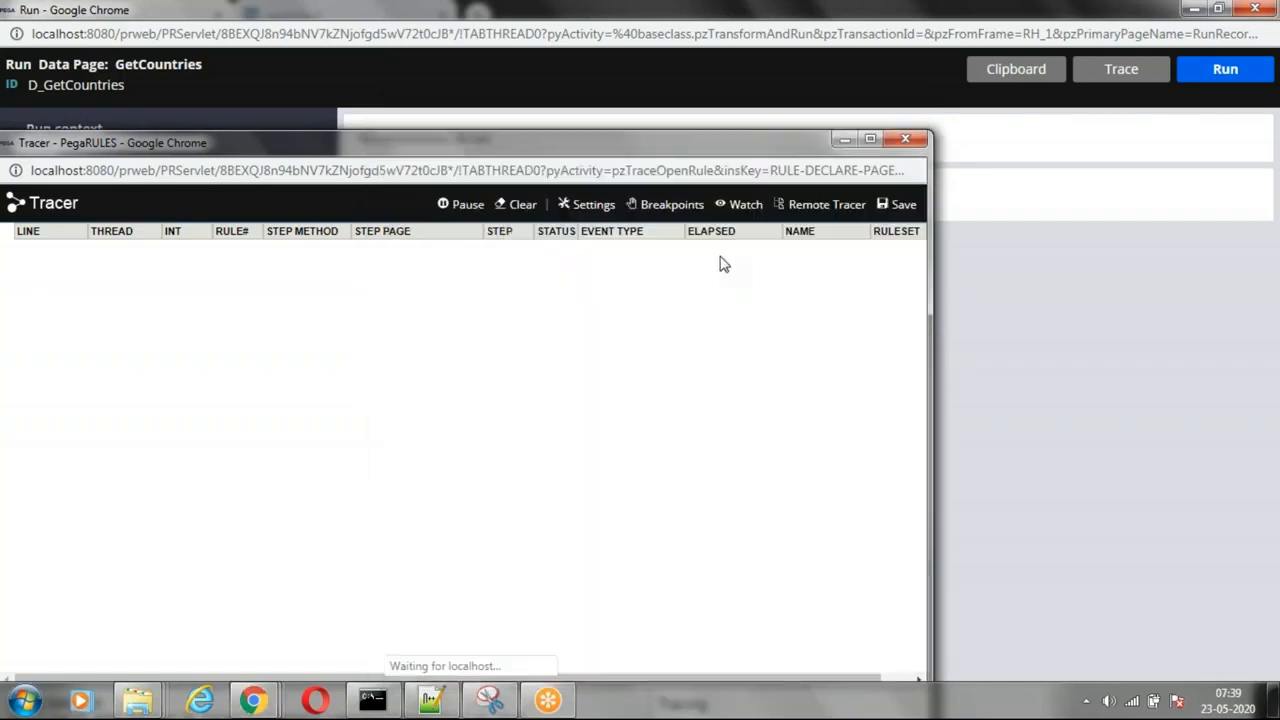
Step: Run D_GetCountries in the Standard thread, flushing all instances of the data page before execution
click(845, 140)
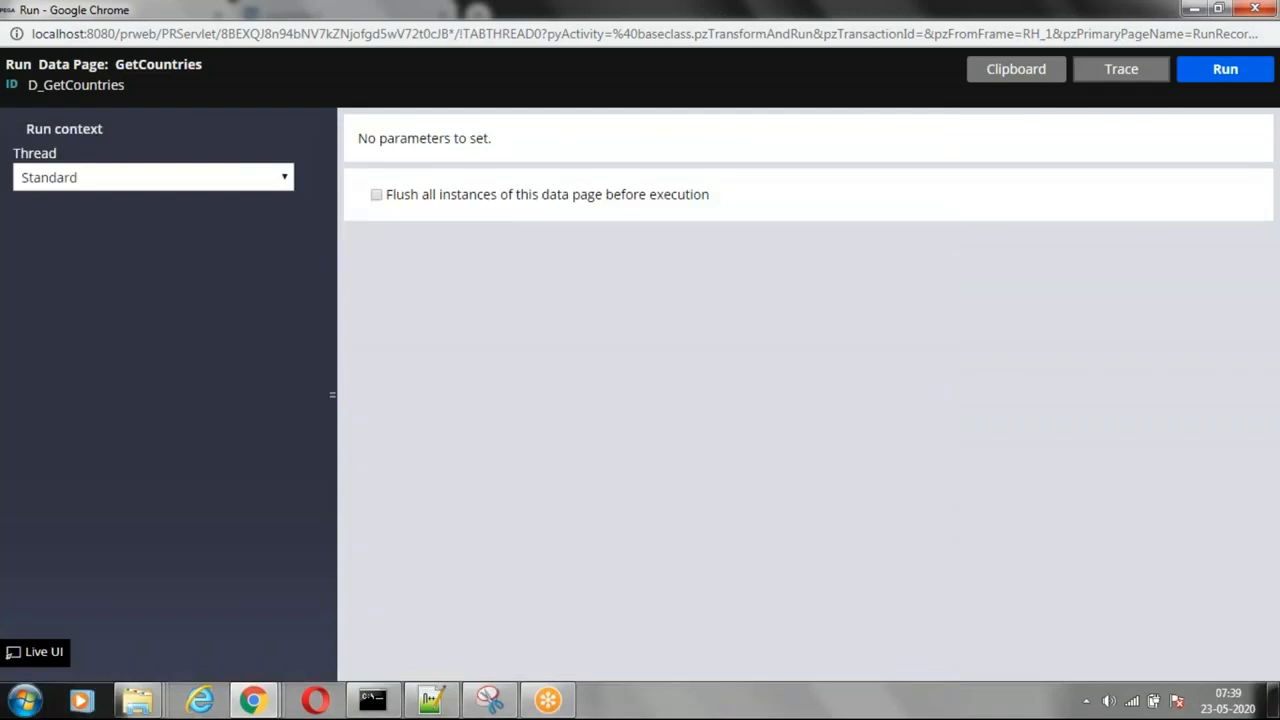
click(377, 195)
click(1225, 69)
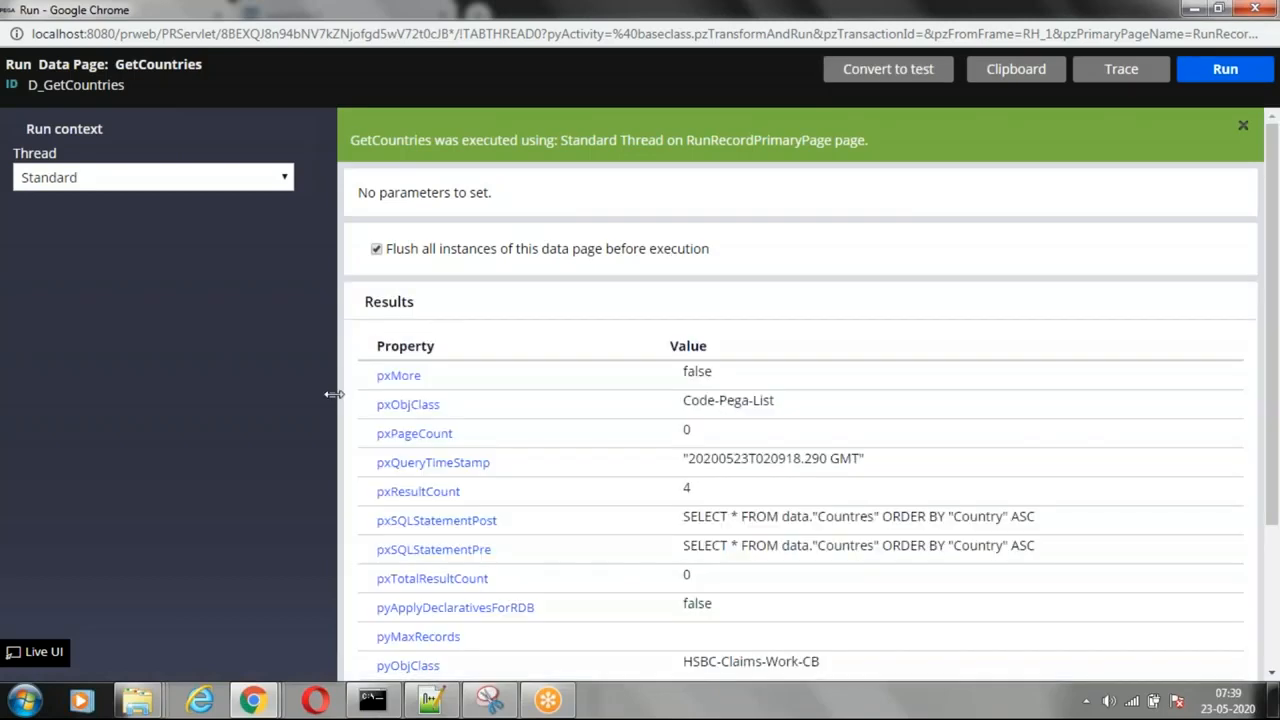
click(334, 394)
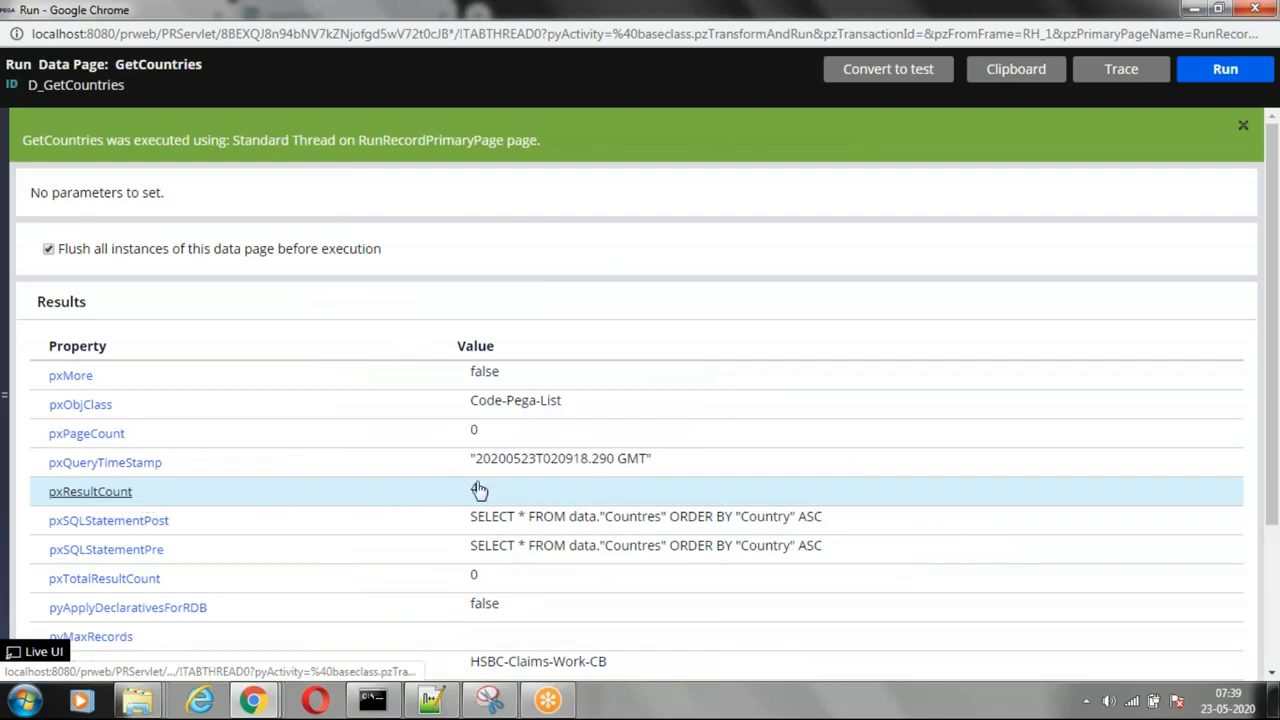
Step: Examine the properties returned by the run and the countries in pxResults(1) and pxResults(2)
scroll(366, 491, down, 2)
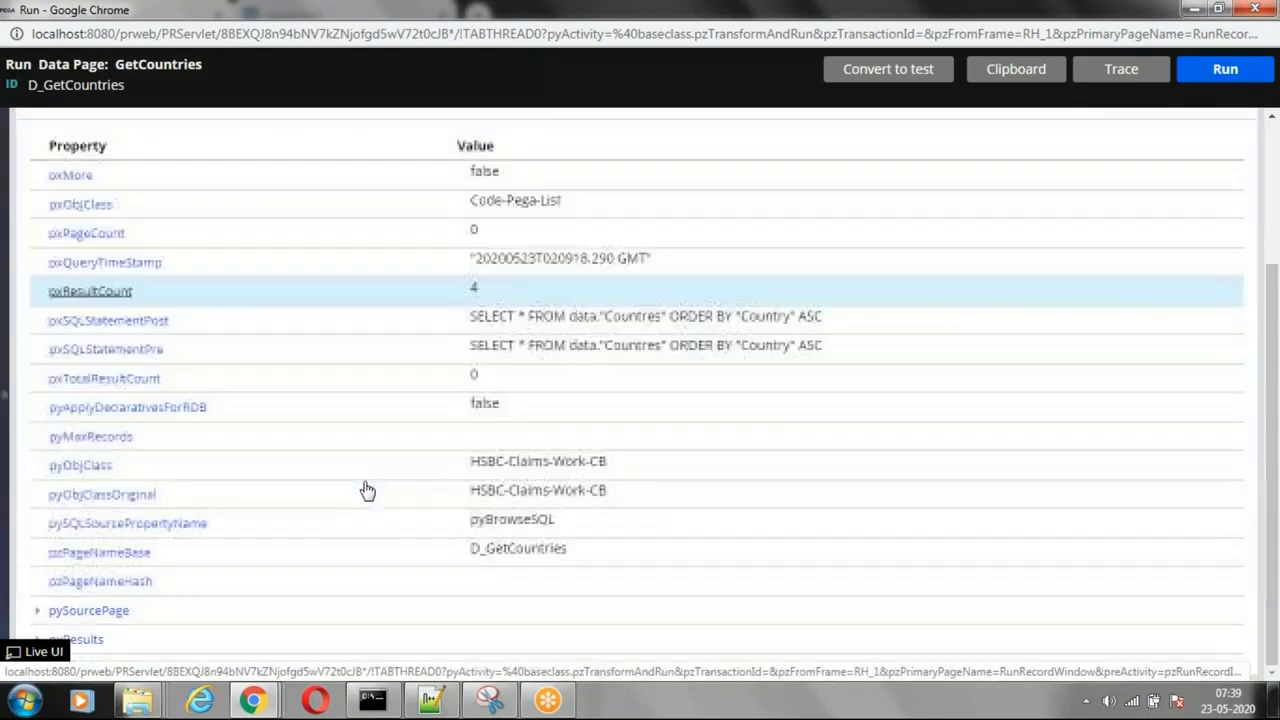
click(36, 639)
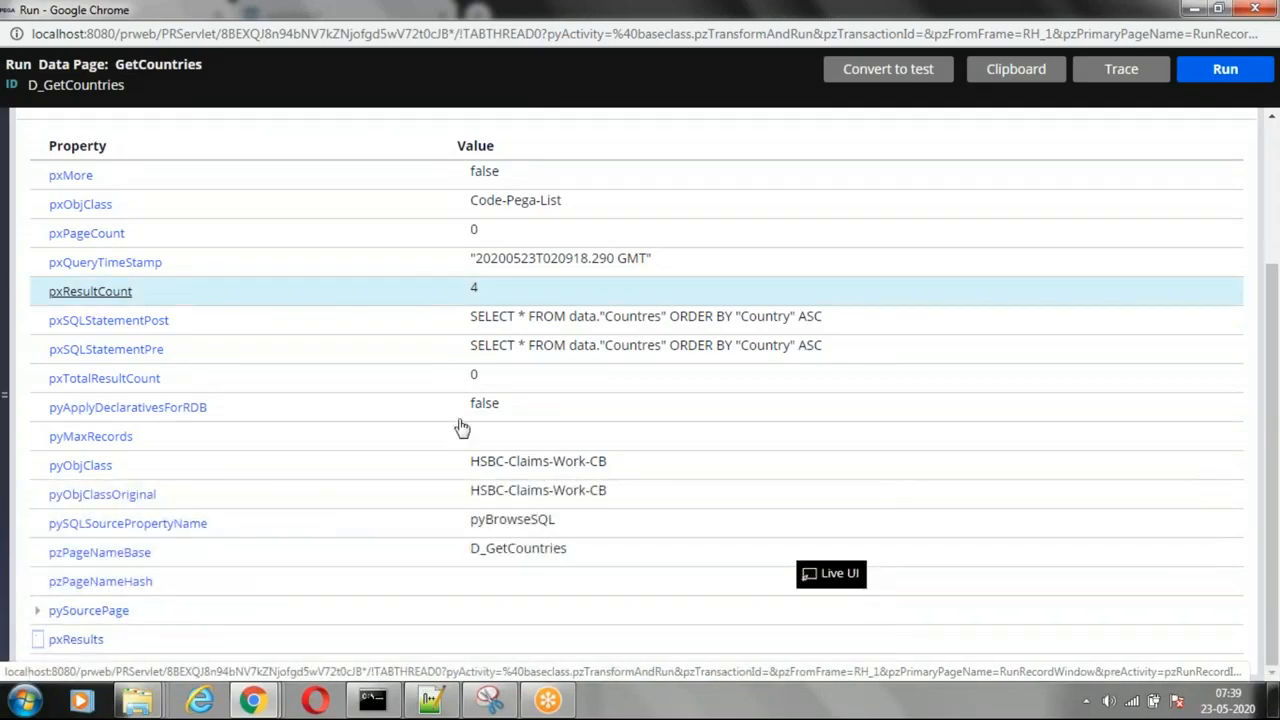
click(54, 552)
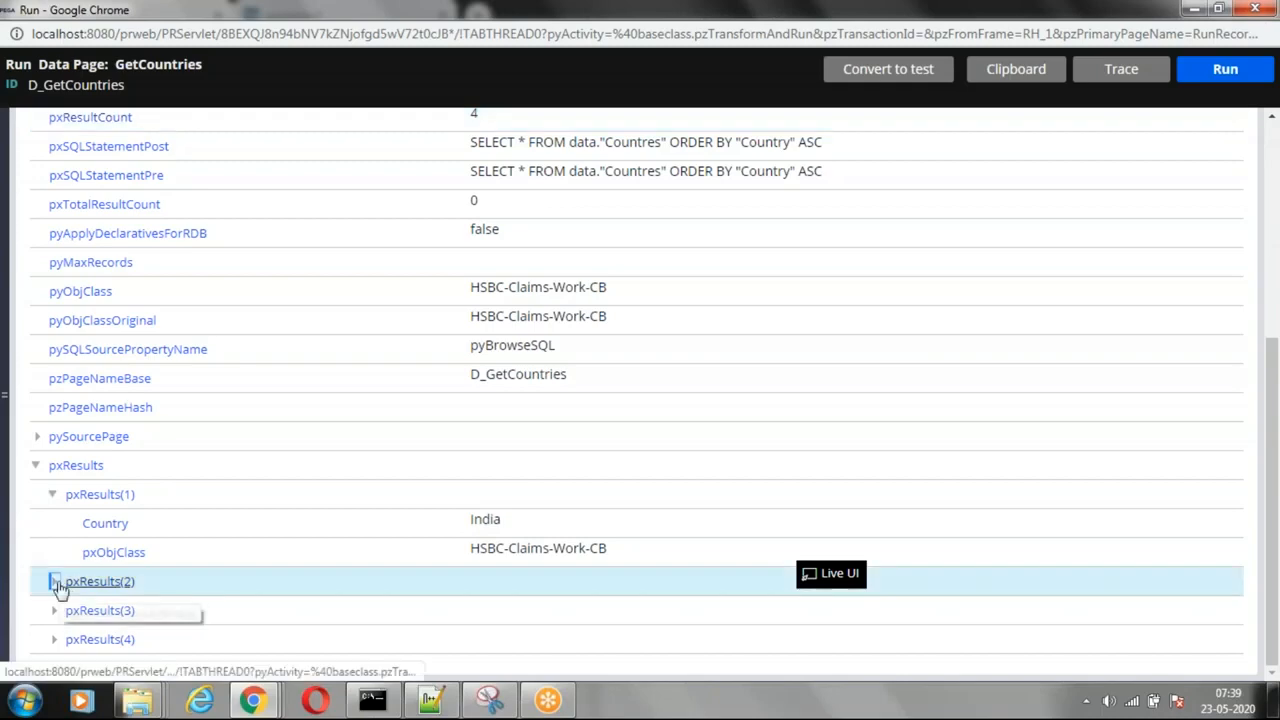
click(53, 582)
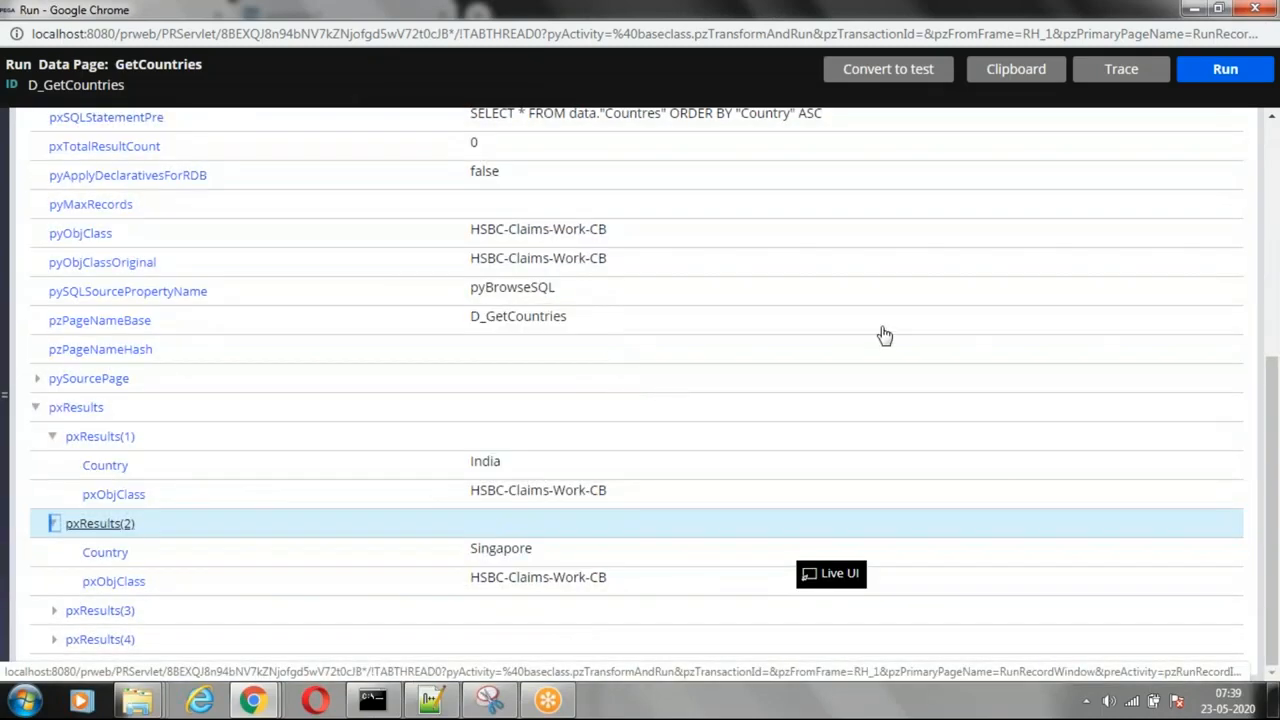
scroll(883, 334, up, 5)
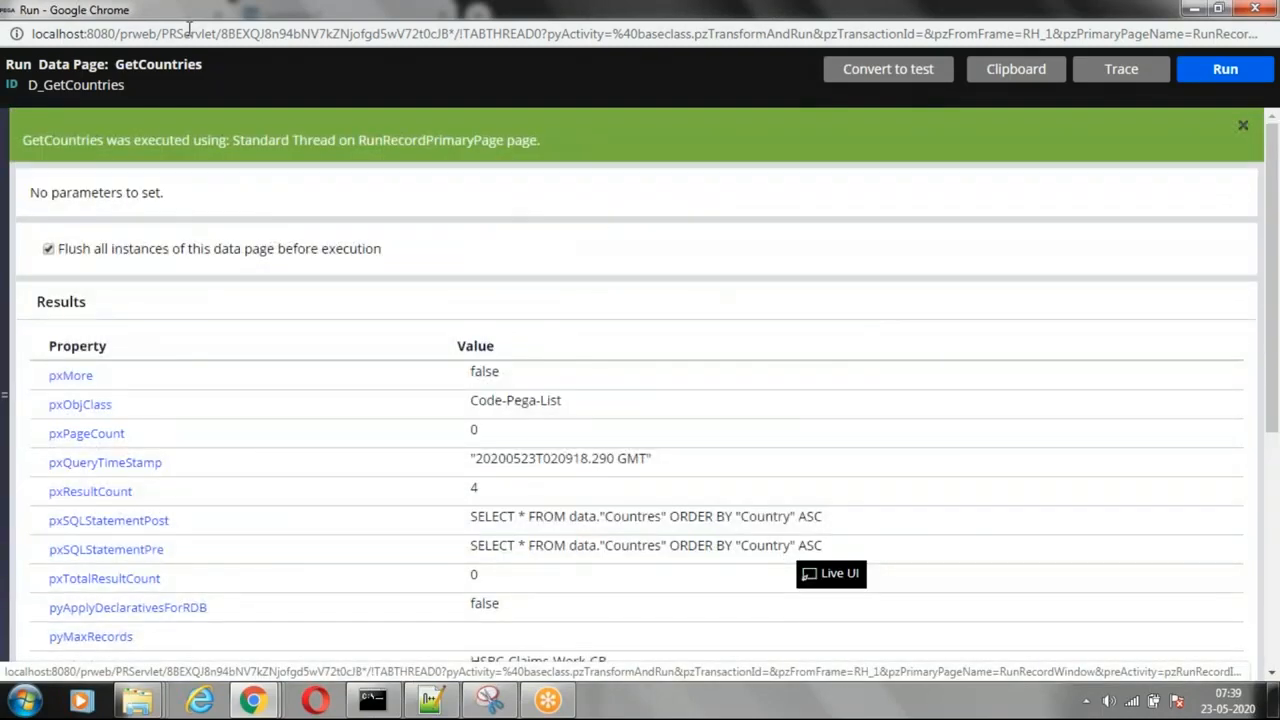
Step: Open the clipboard and inspect the D_GetCountries page among the thread-level data pages
click(1016, 69)
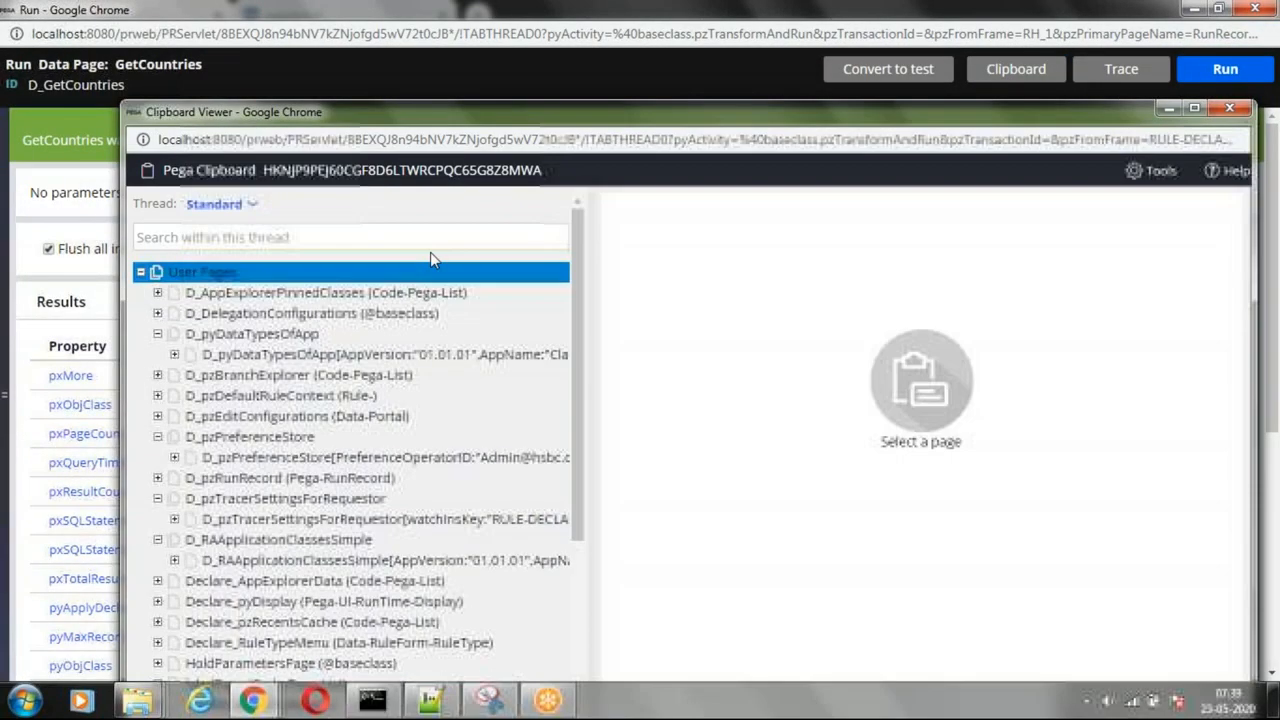
click(141, 274)
click(141, 293)
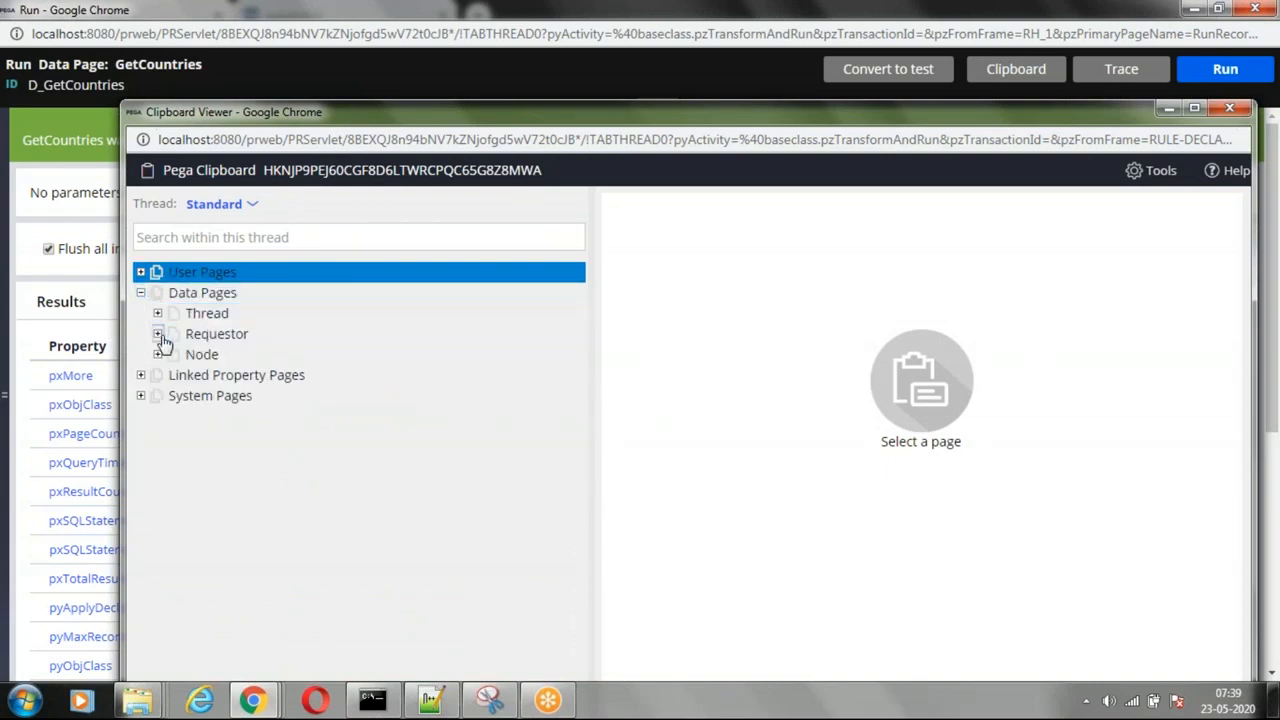
click(157, 334)
click(310, 418)
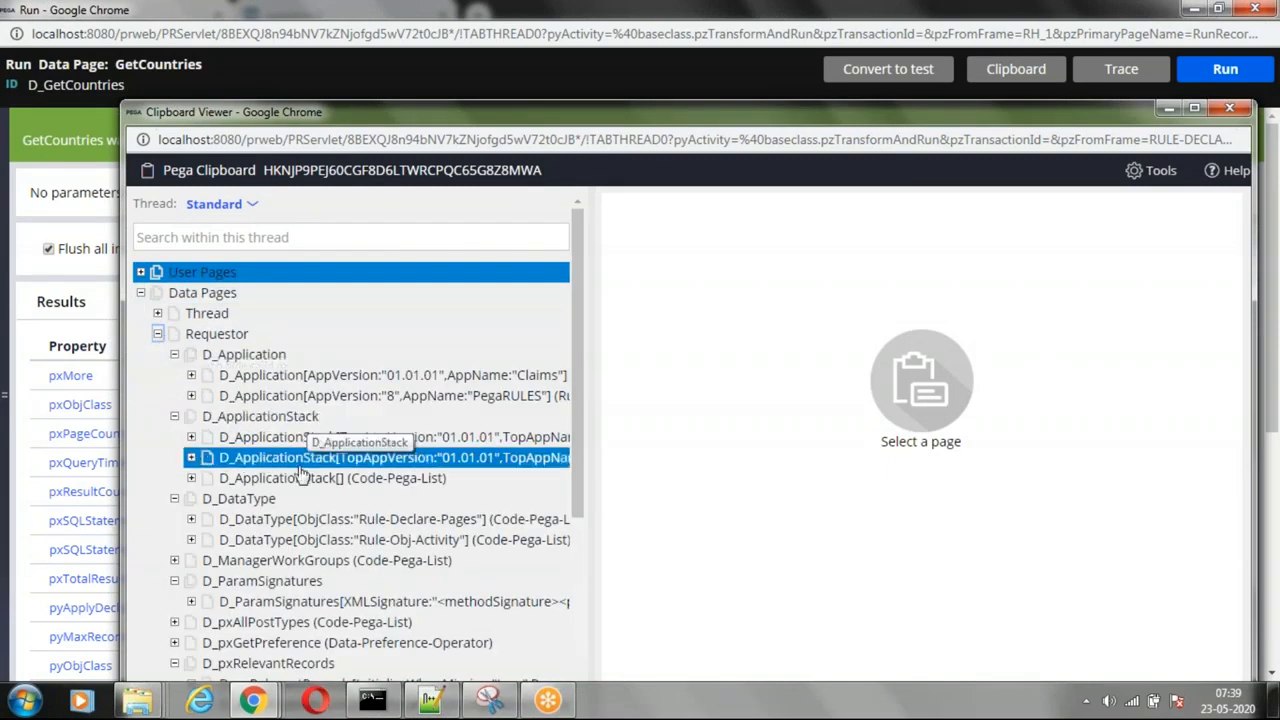
click(157, 313)
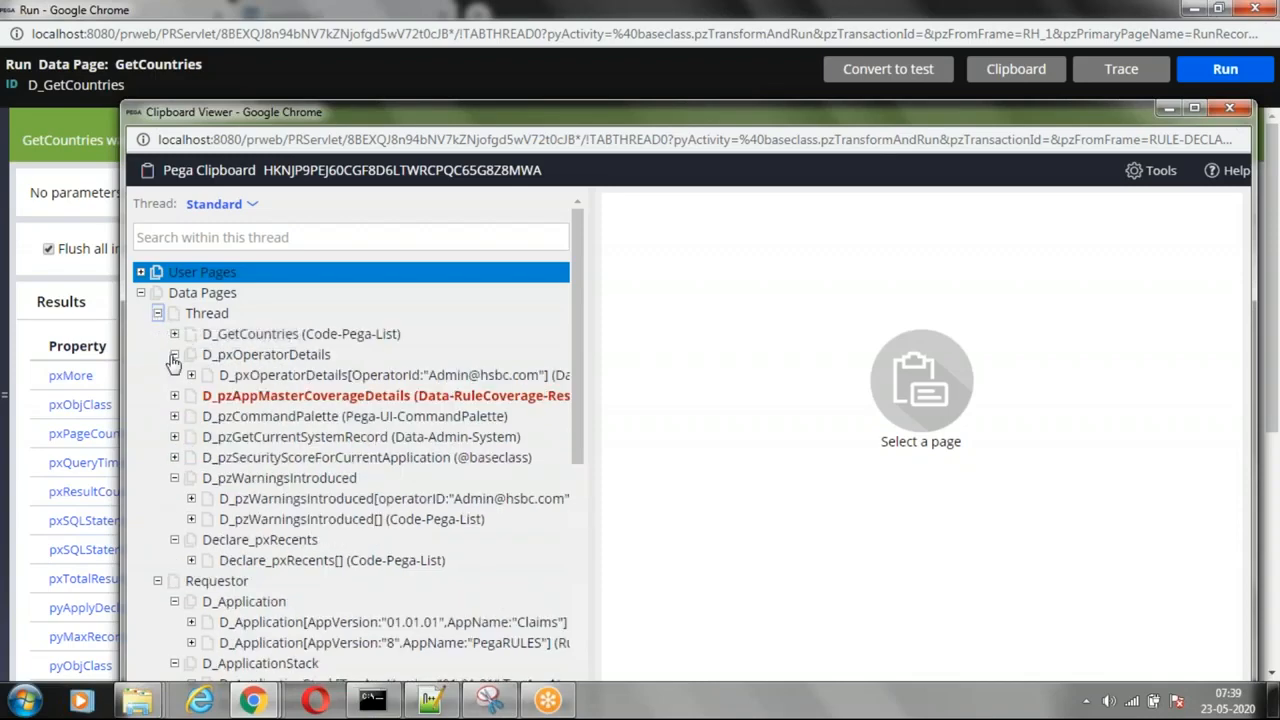
click(265, 336)
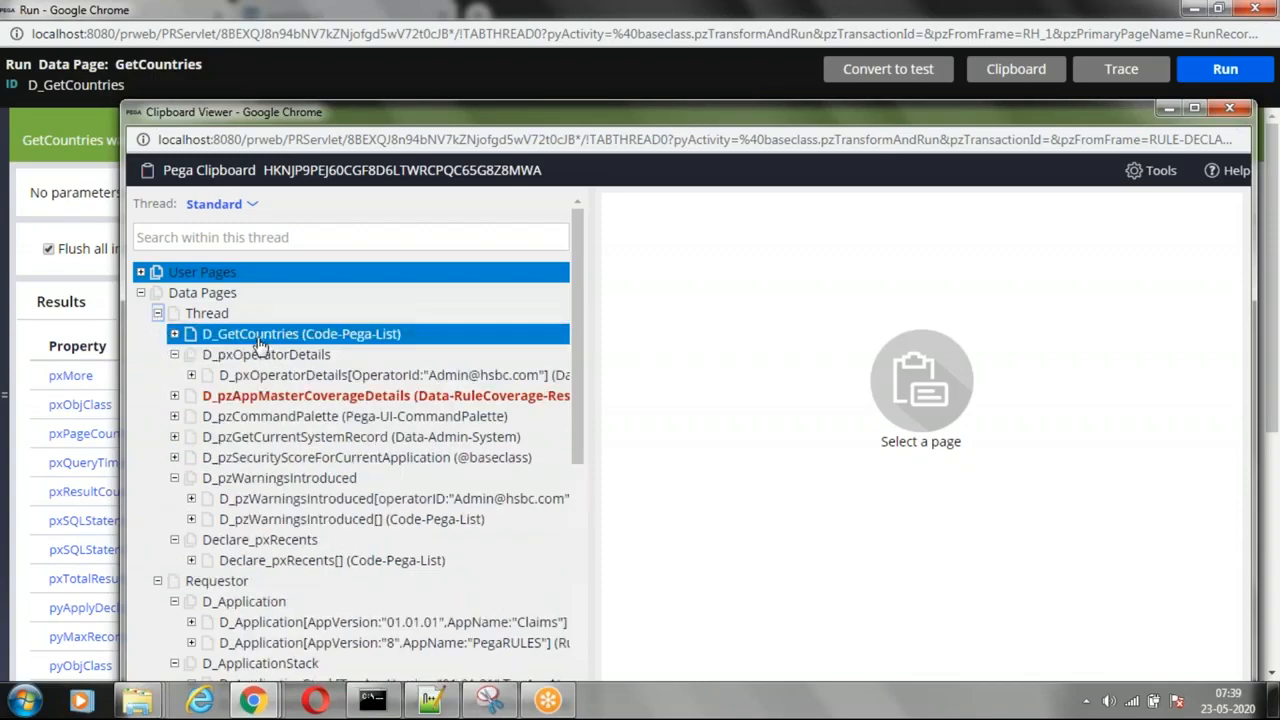
click(175, 335)
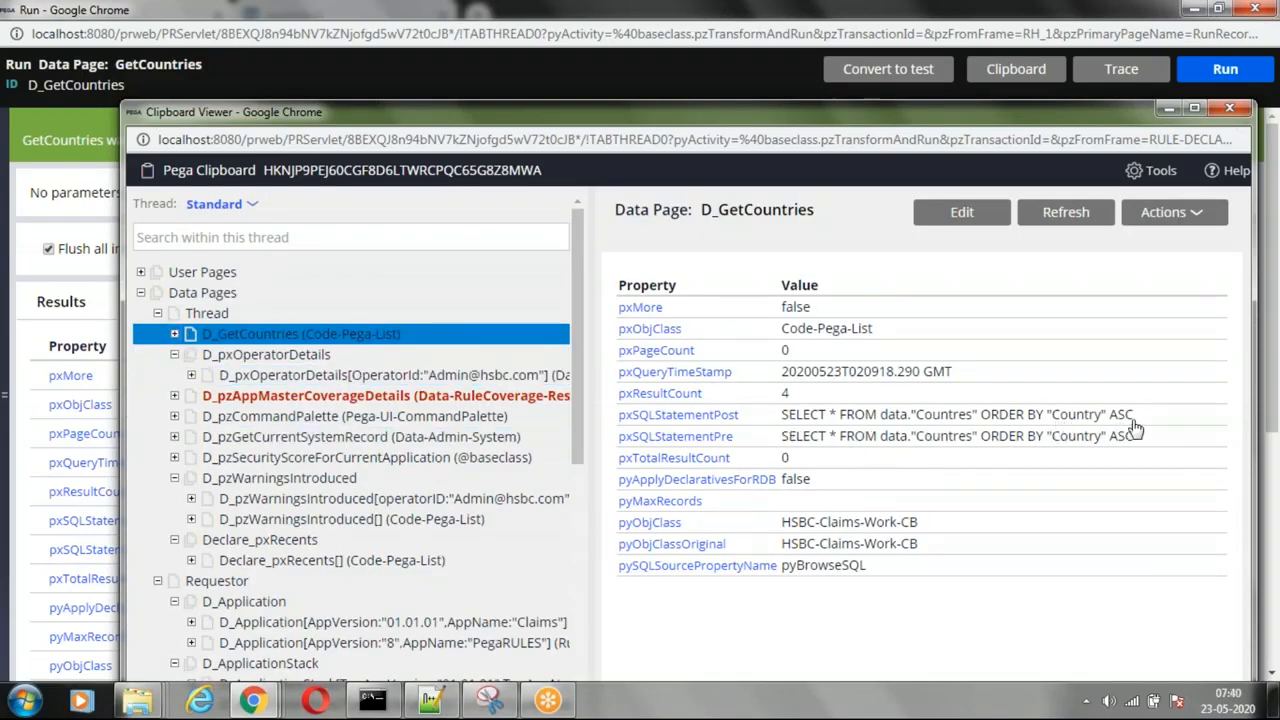
Step: Expand pxResults of D_GetCountries in the clipboard and inspect its first, second and third entries
click(175, 335)
click(191, 354)
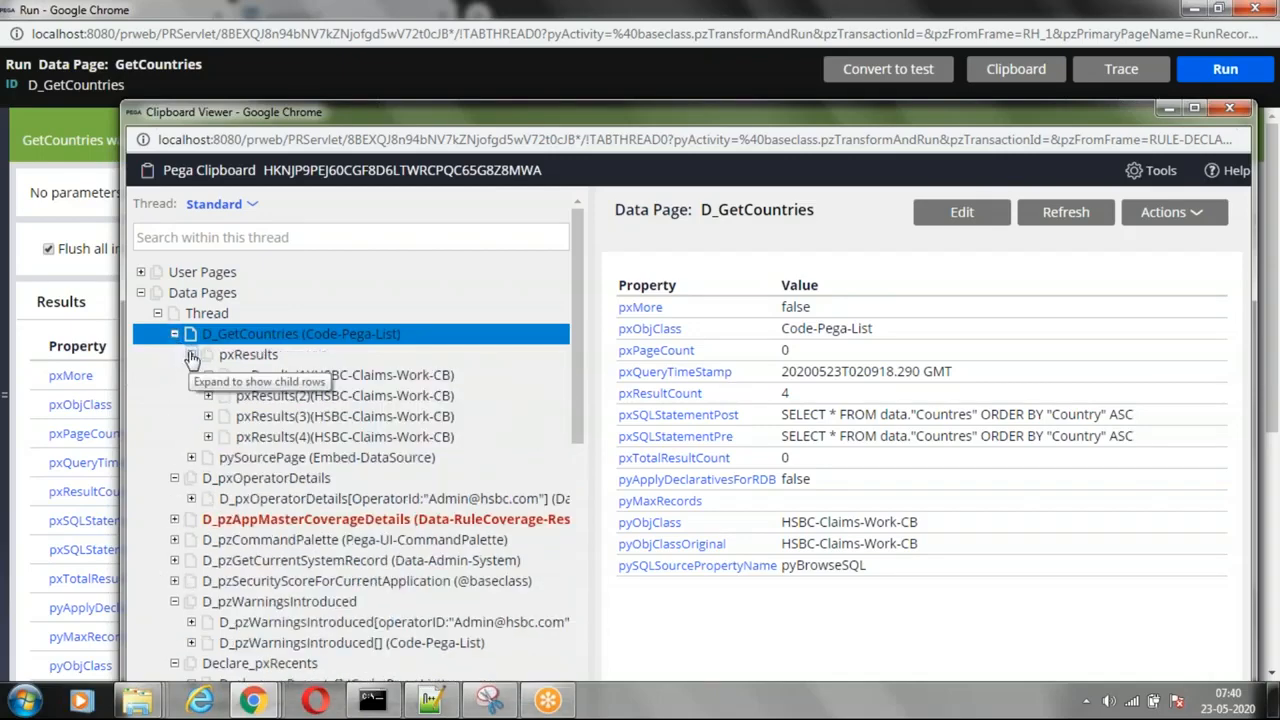
click(341, 378)
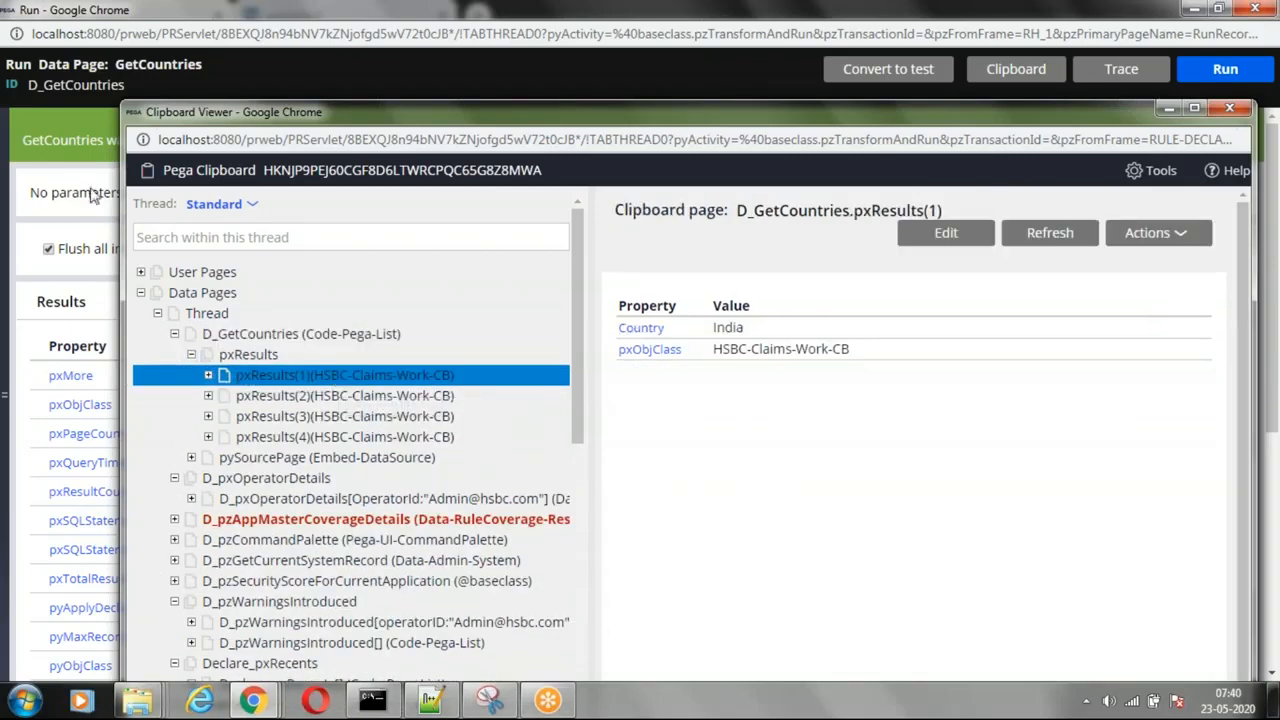
click(455, 396)
click(430, 416)
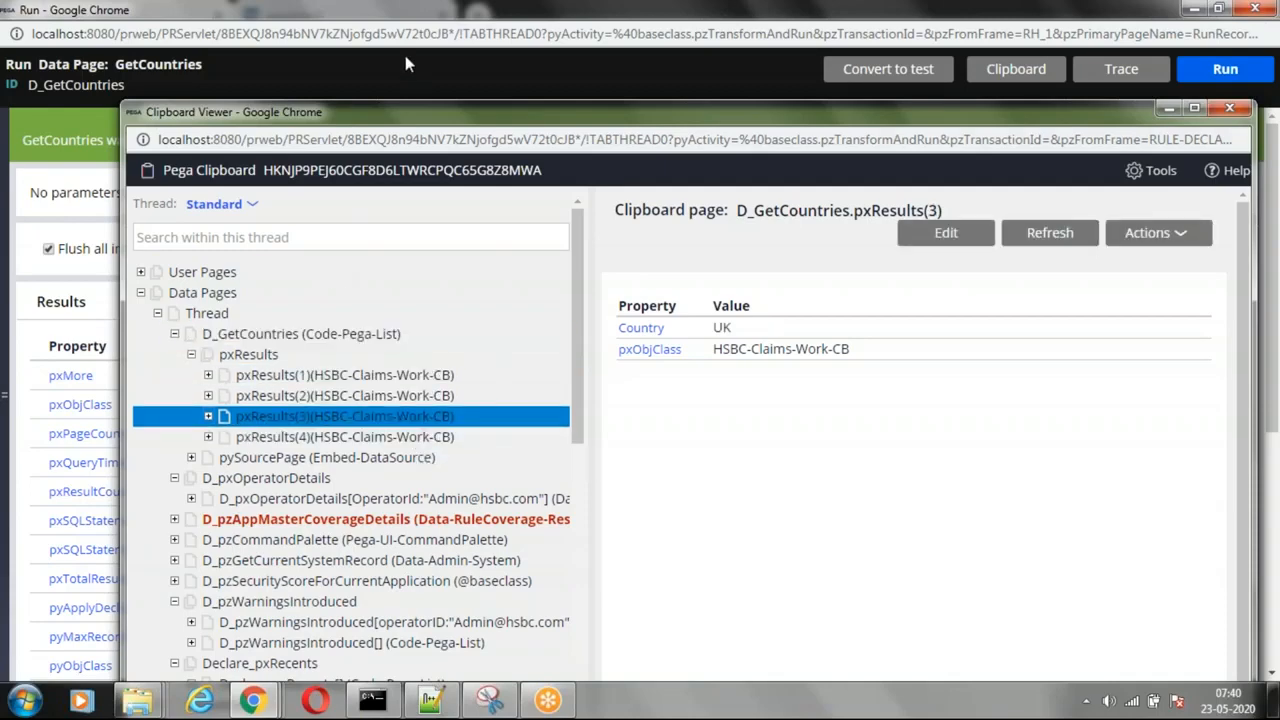
Step: Return to the D_GetCountries rule and browse the CB class tree, collapsing Integration-Connectors and expanding User Interface
drag(387, 13, 322, 408)
click(599, 85)
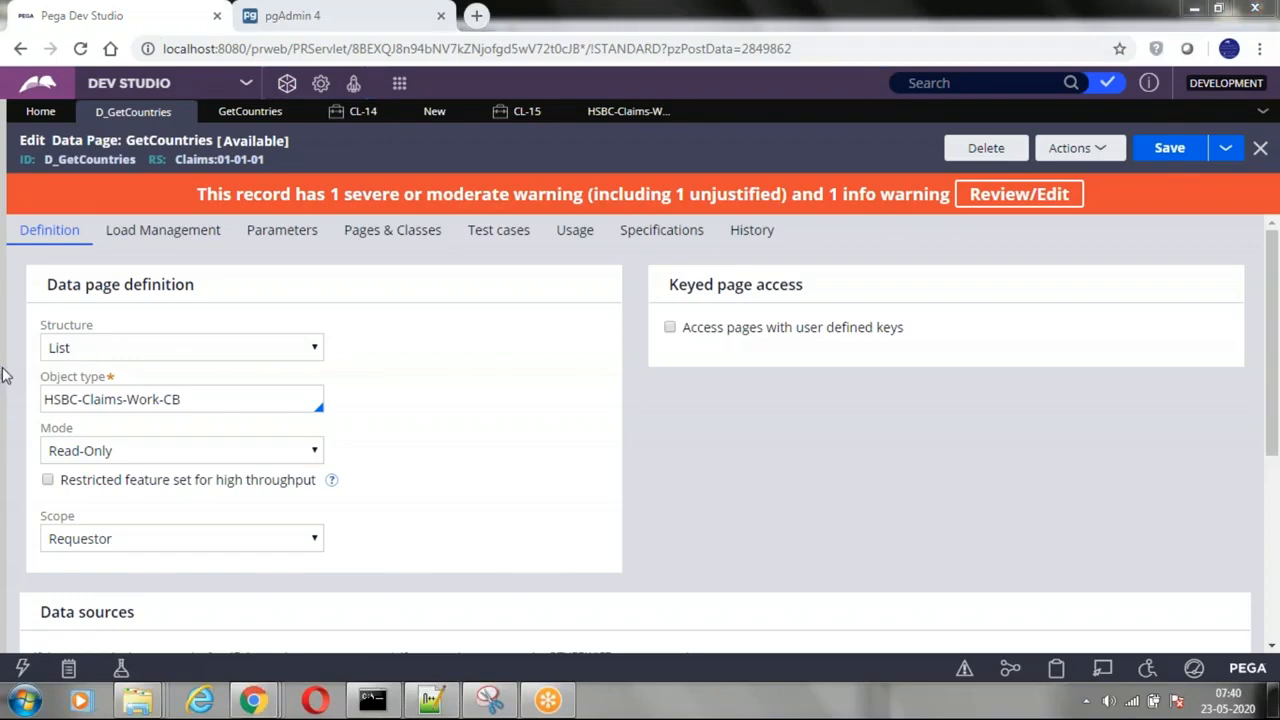
click(4, 375)
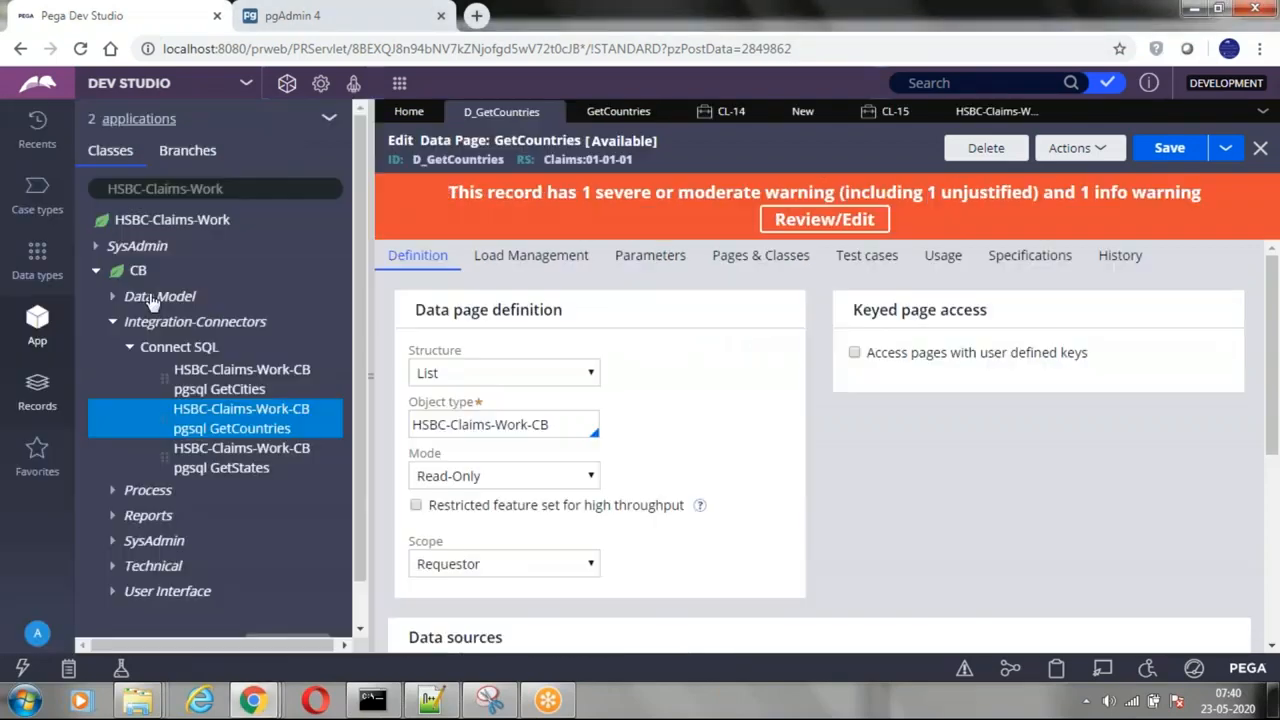
click(113, 321)
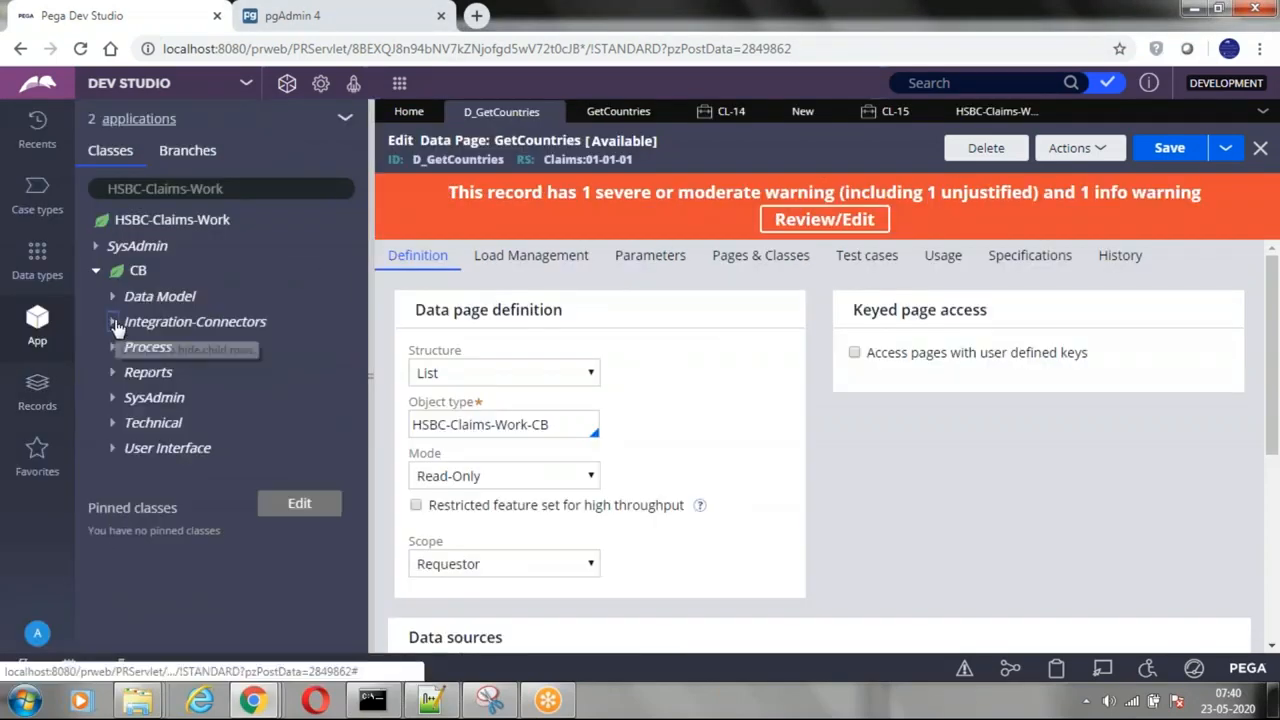
click(111, 452)
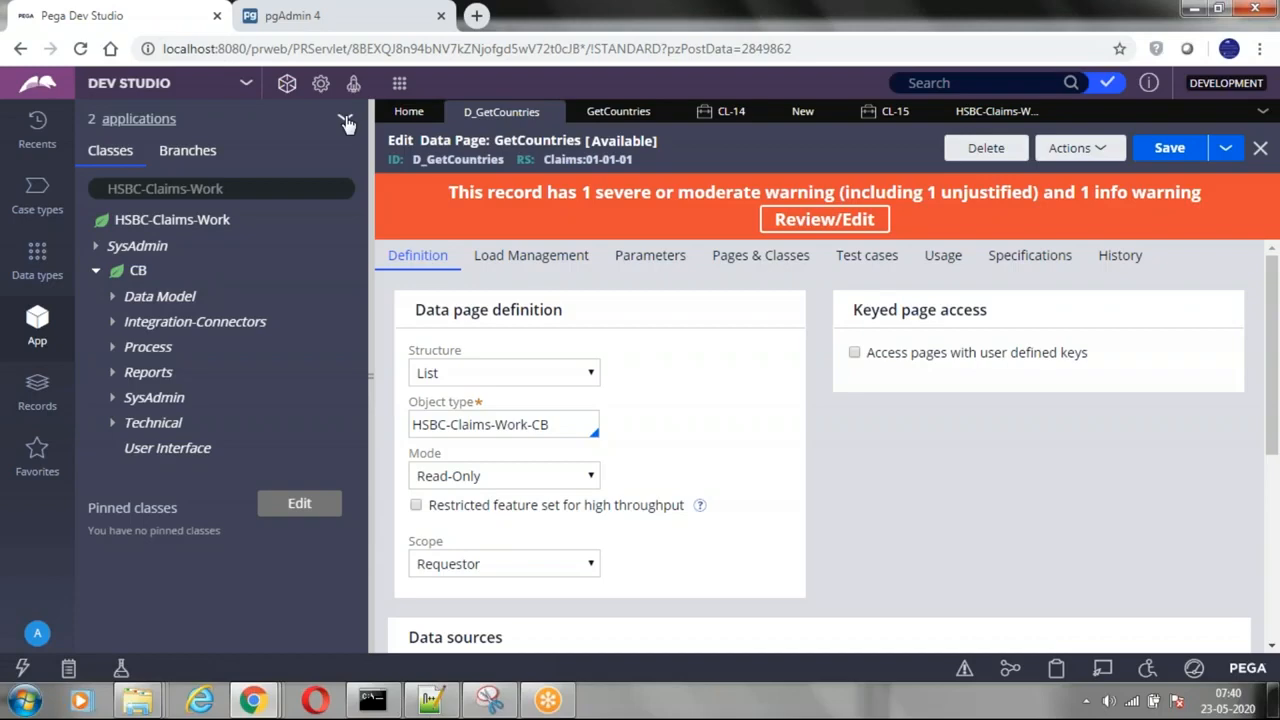
Step: Bring up the tracer with the D_GetCountries run events and pause the tracing
mouse_move(248, 705)
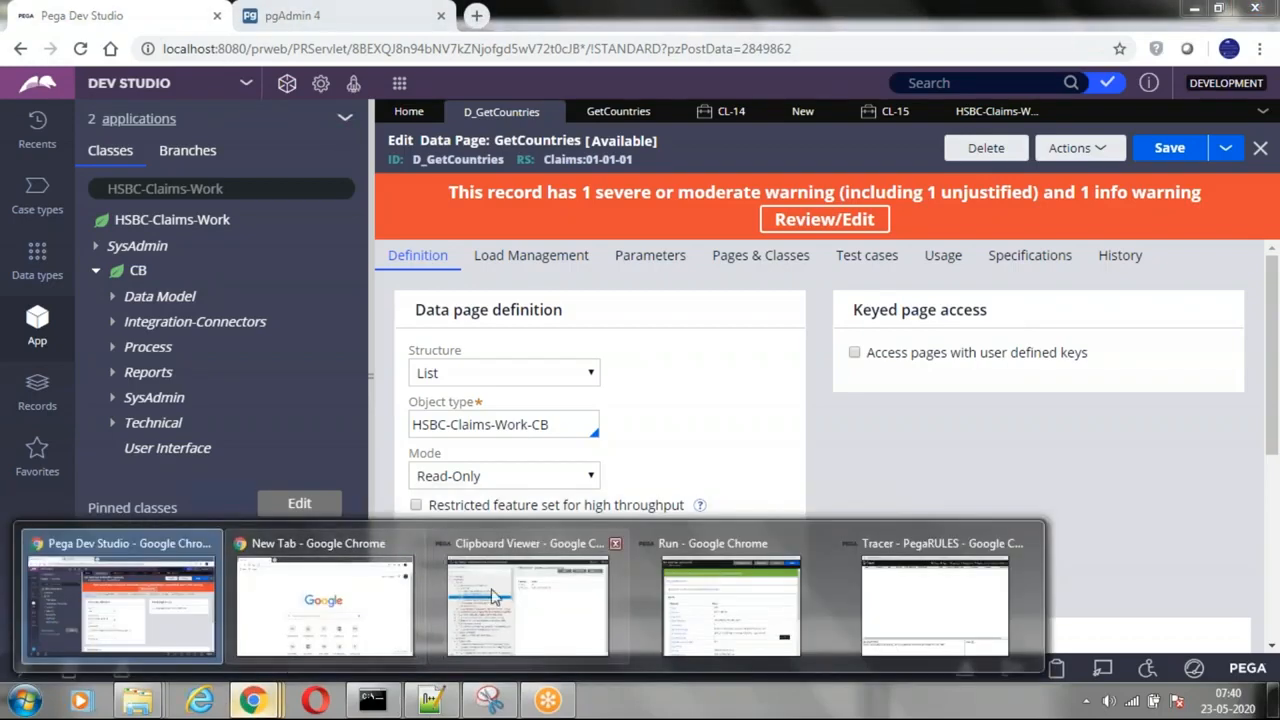
click(935, 600)
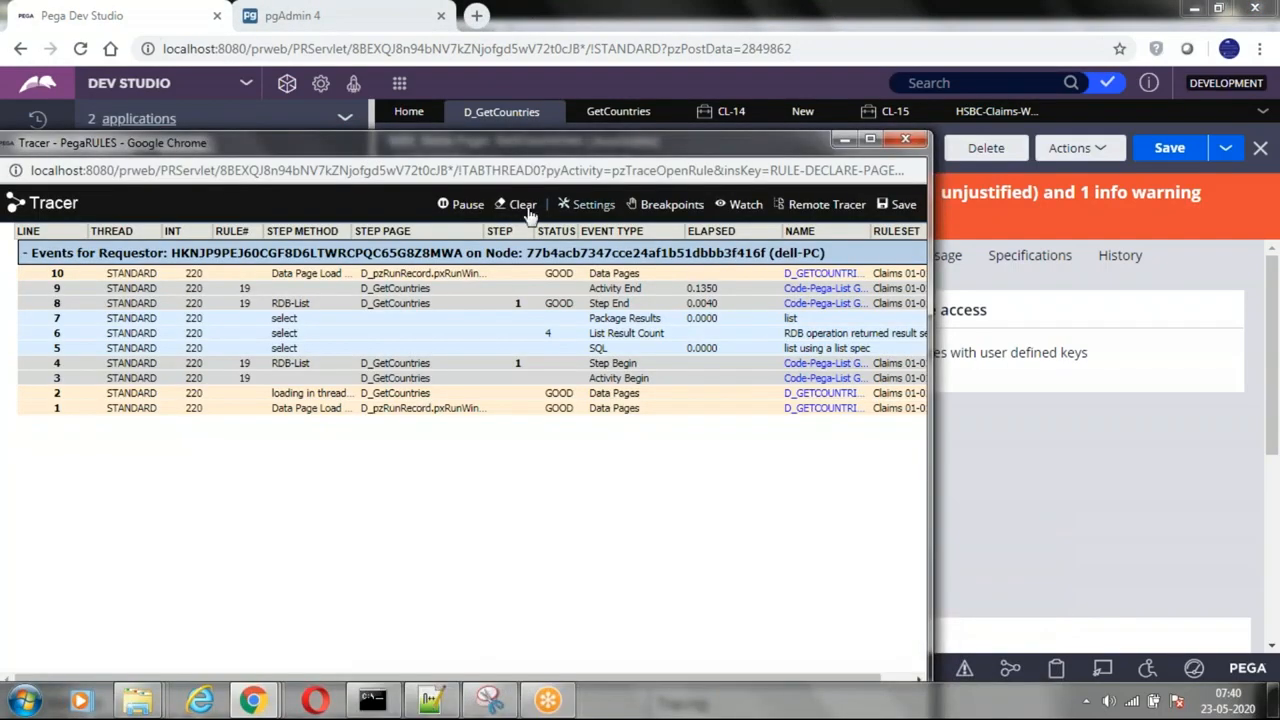
click(462, 204)
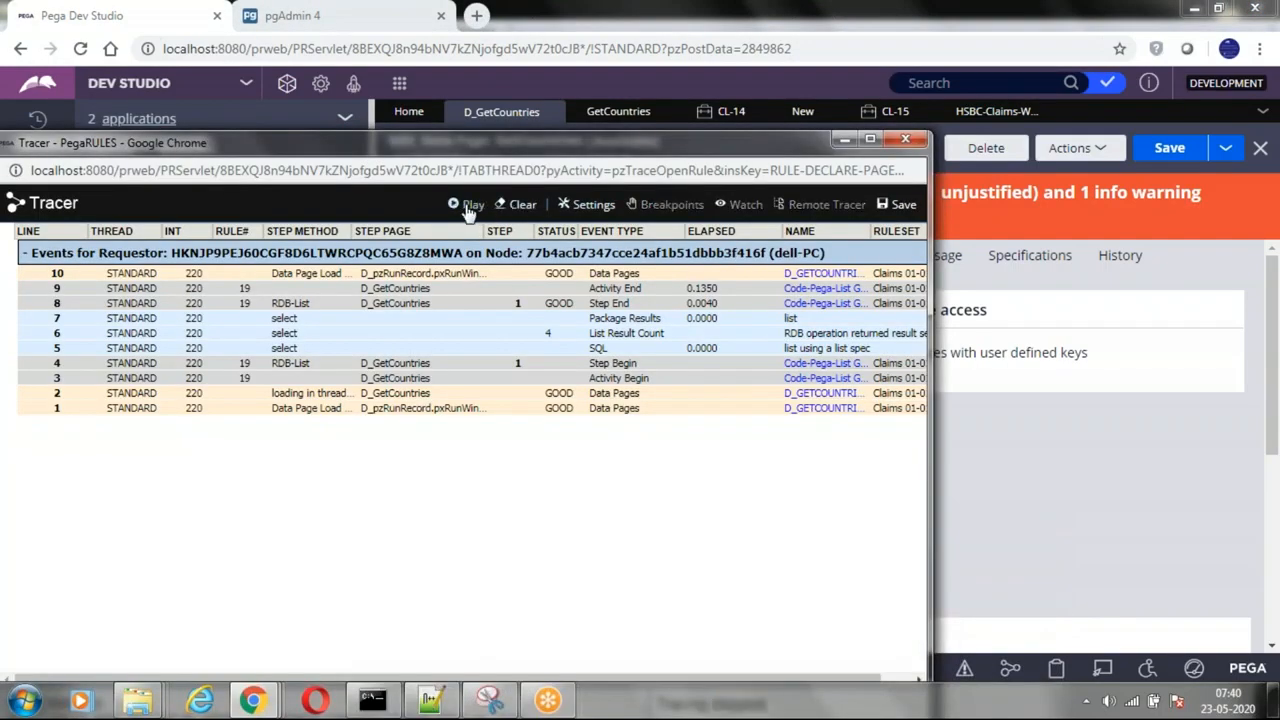
Step: Maximize the tracer and examine the SQL statement in the properties of the trace event on line 5
click(870, 141)
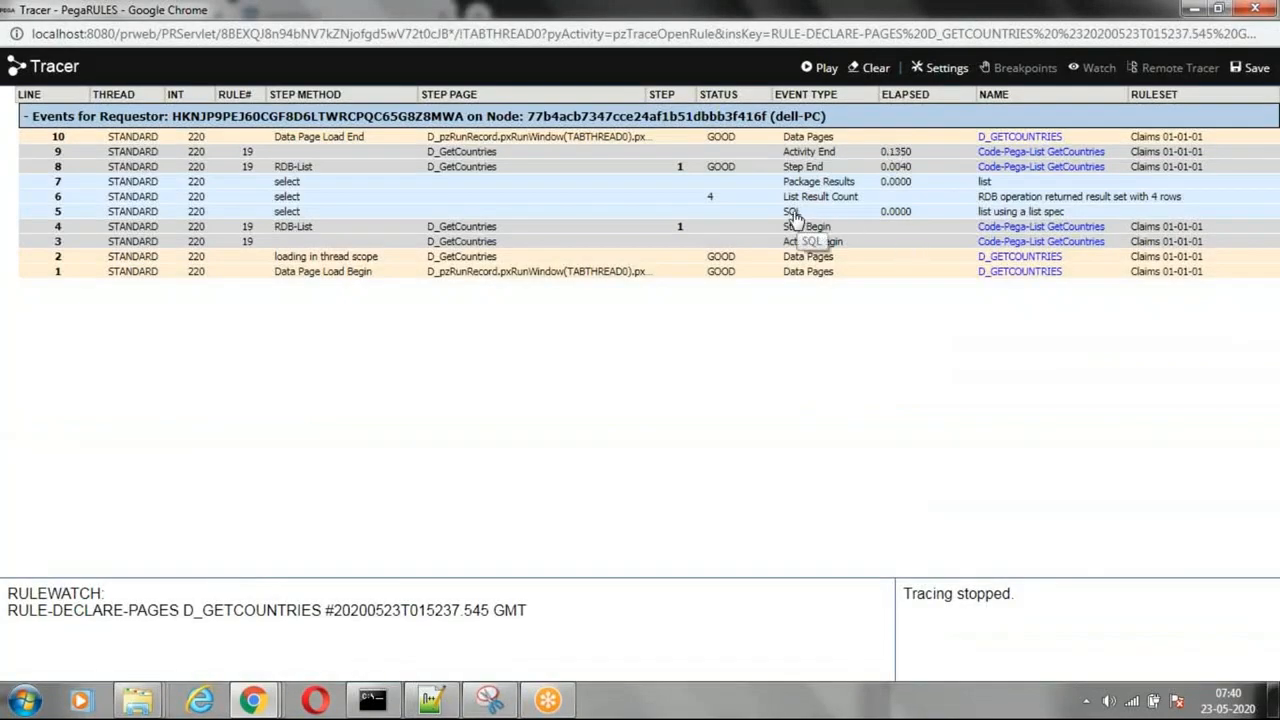
click(792, 213)
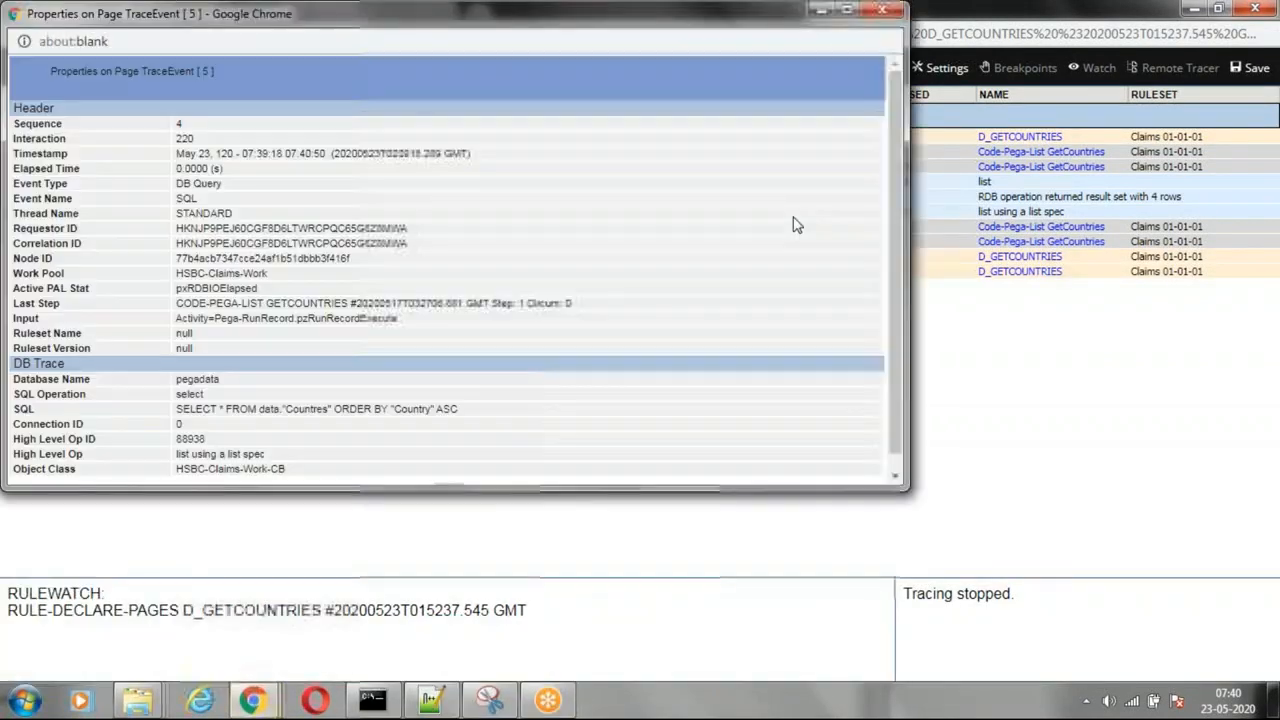
drag(227, 409, 467, 410)
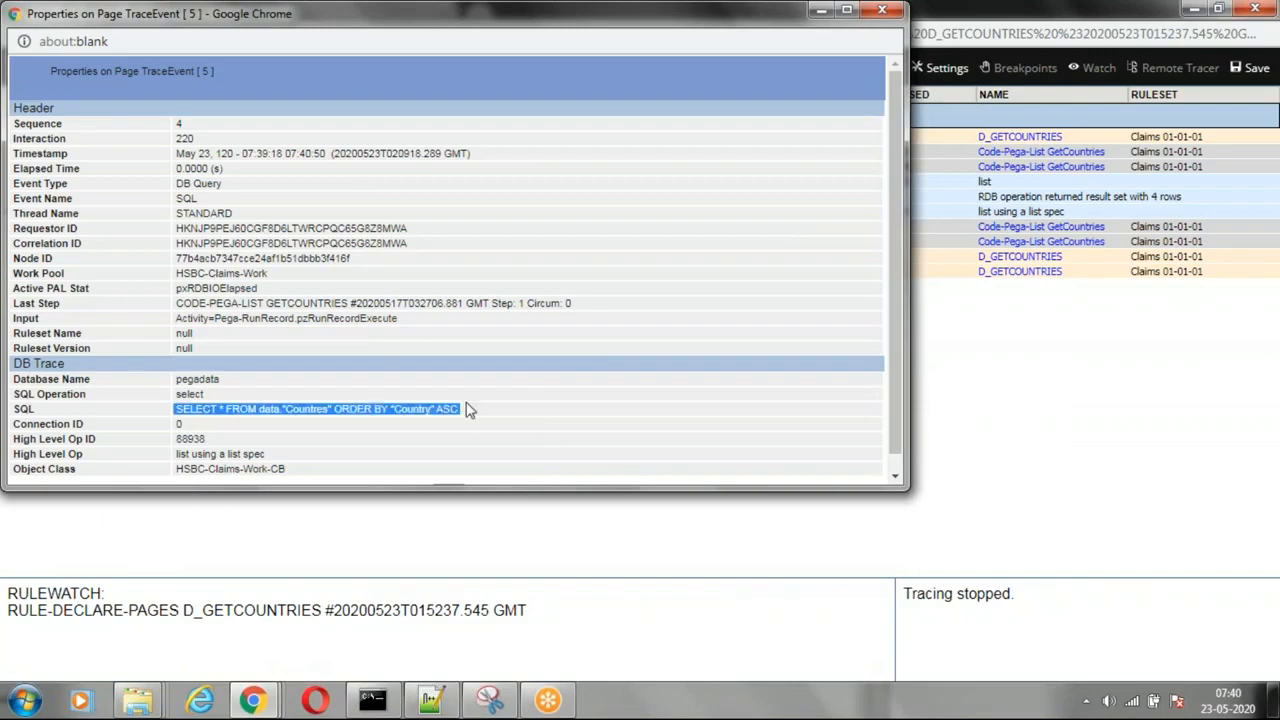
drag(346, 15, 372, 187)
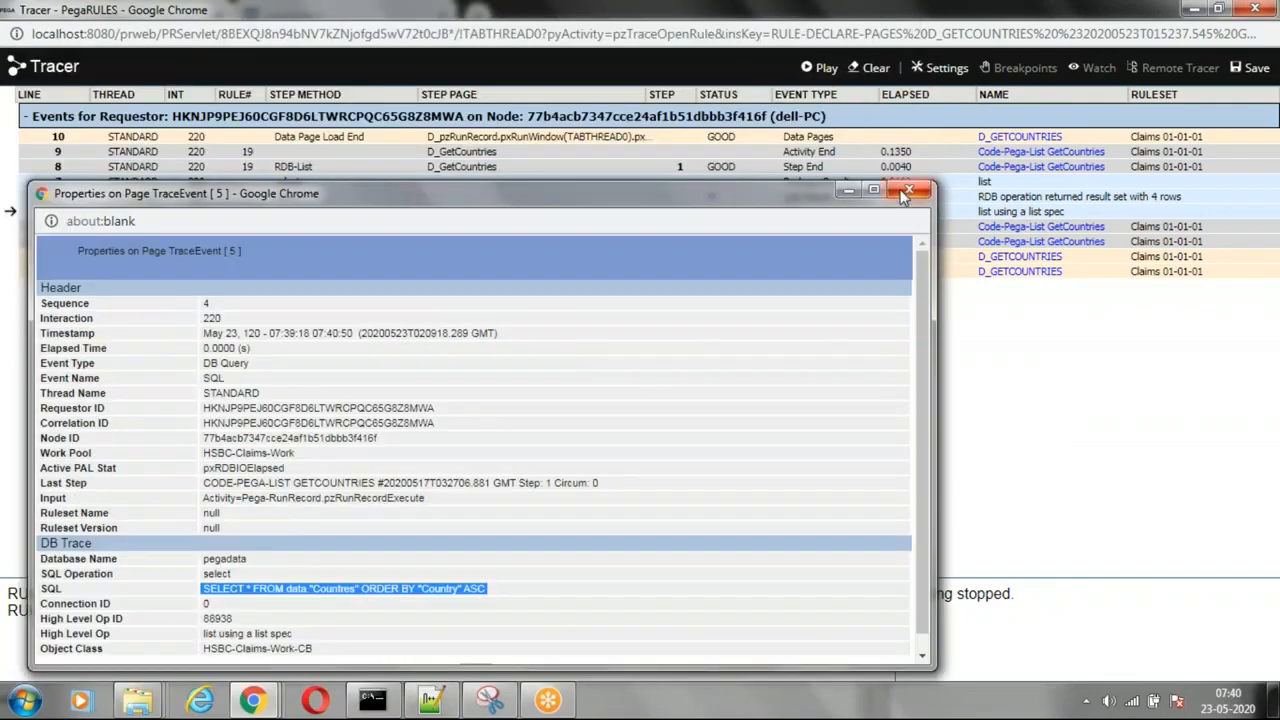
click(905, 187)
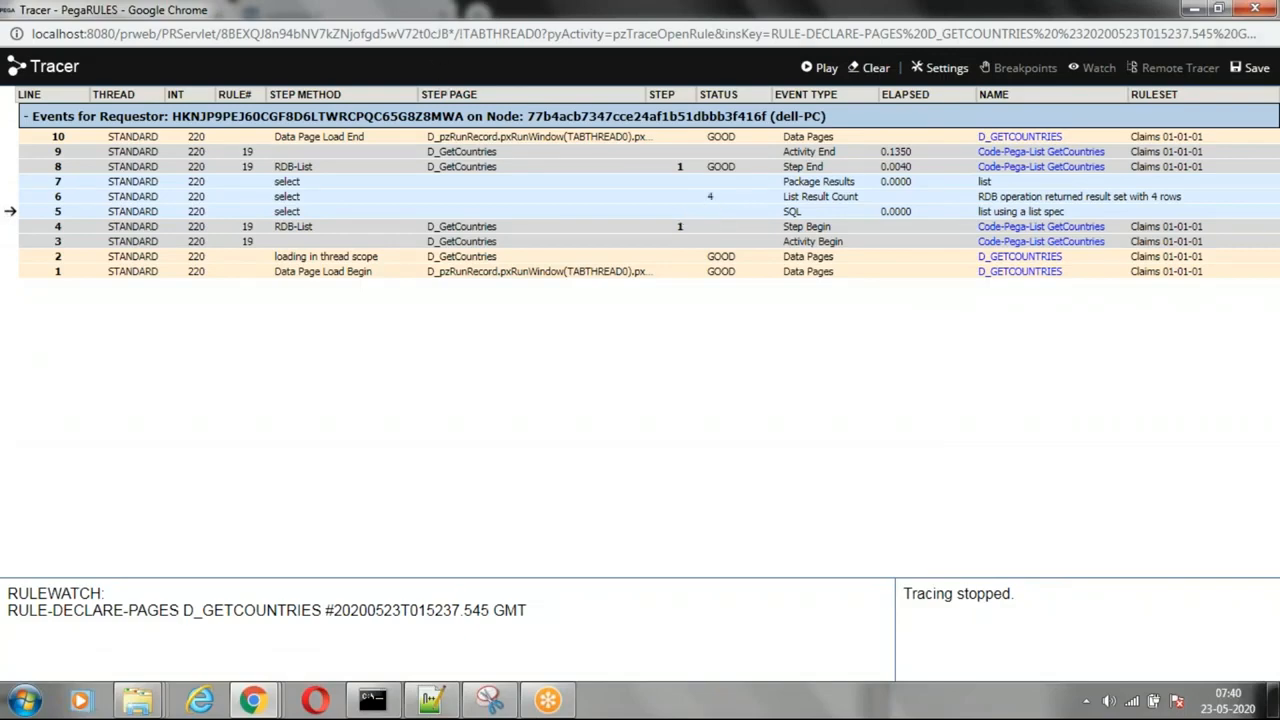
Step: Return to Dev Studio, try to expand Section under User Interface and load the data types, and reload the page
drag(428, 11, 255, 332)
click(1000, 468)
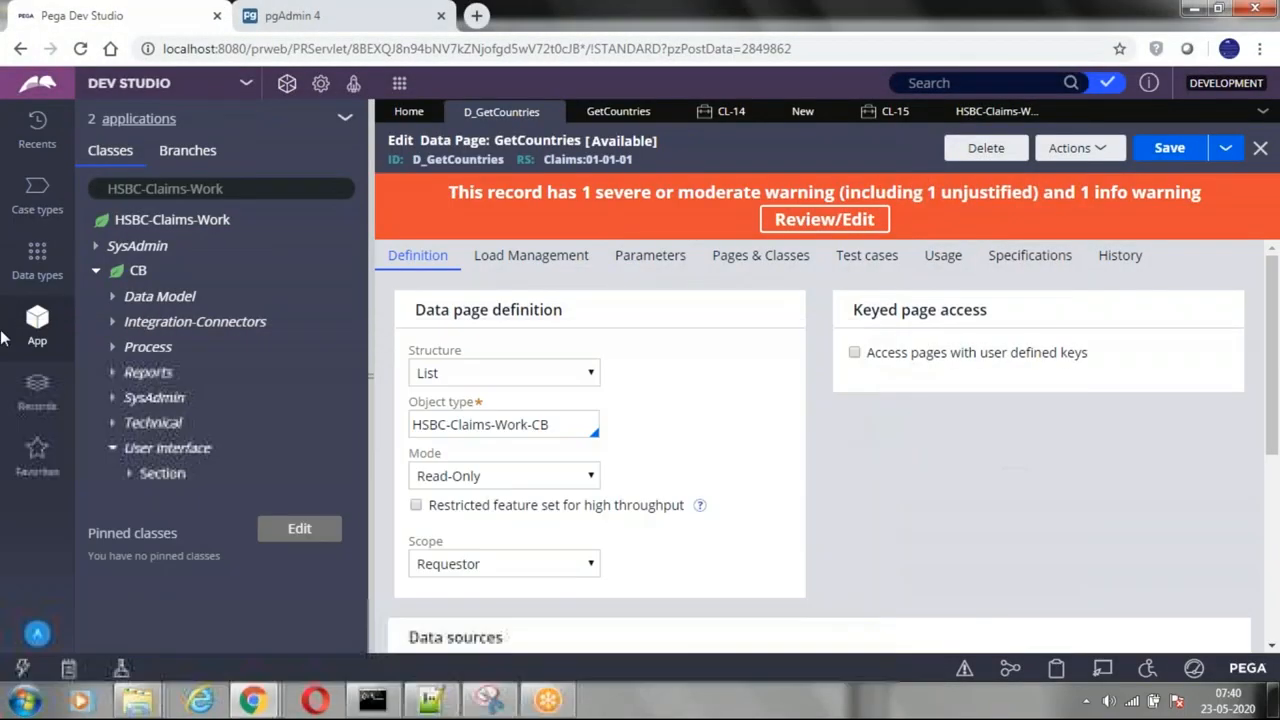
click(133, 474)
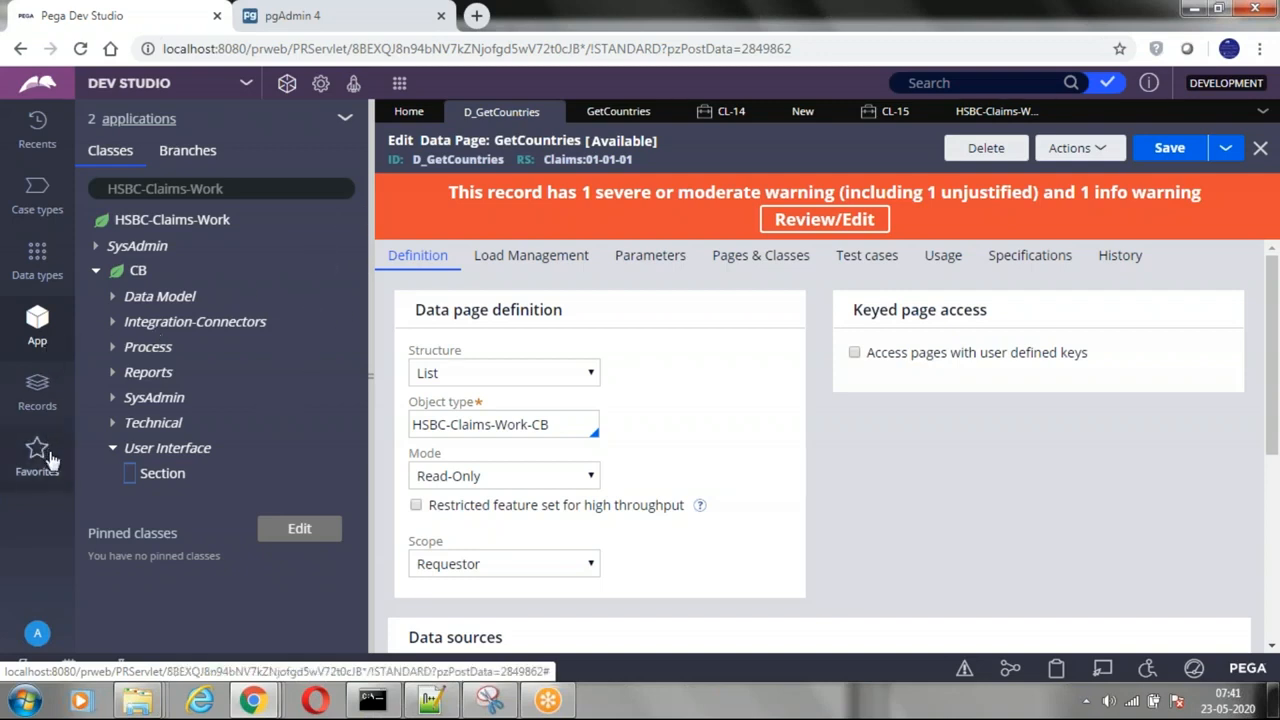
click(35, 270)
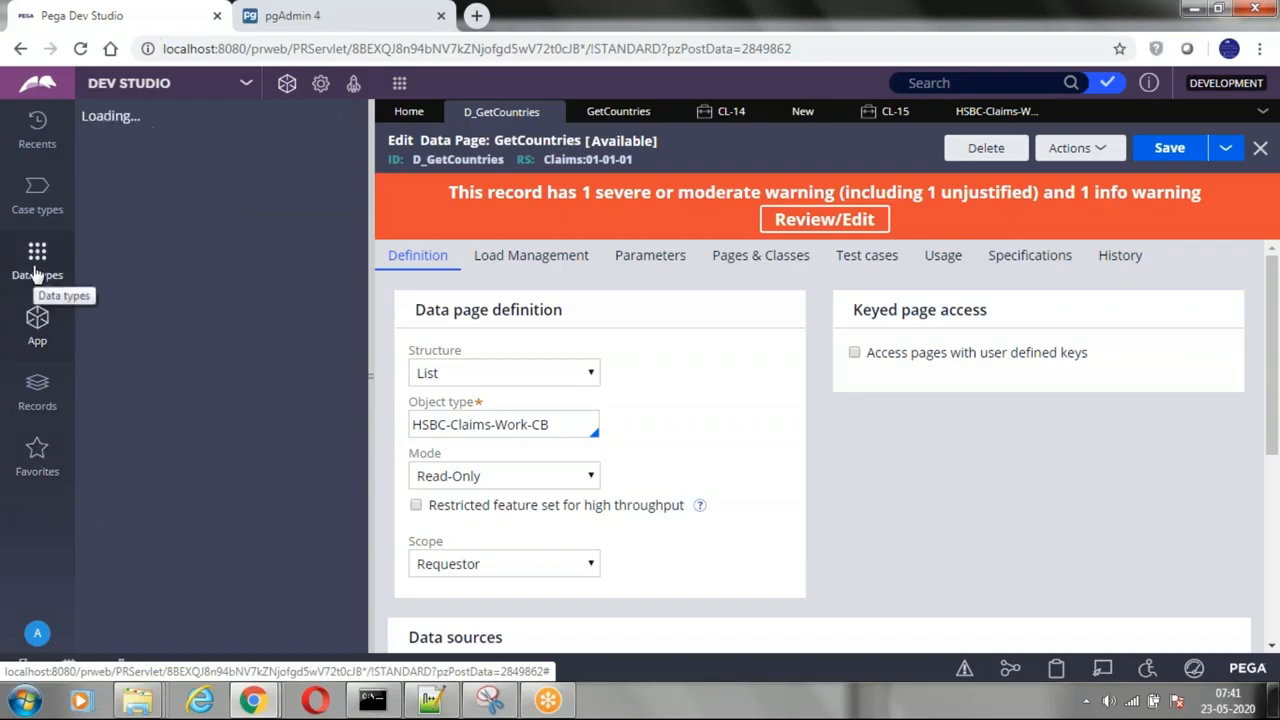
click(712, 114)
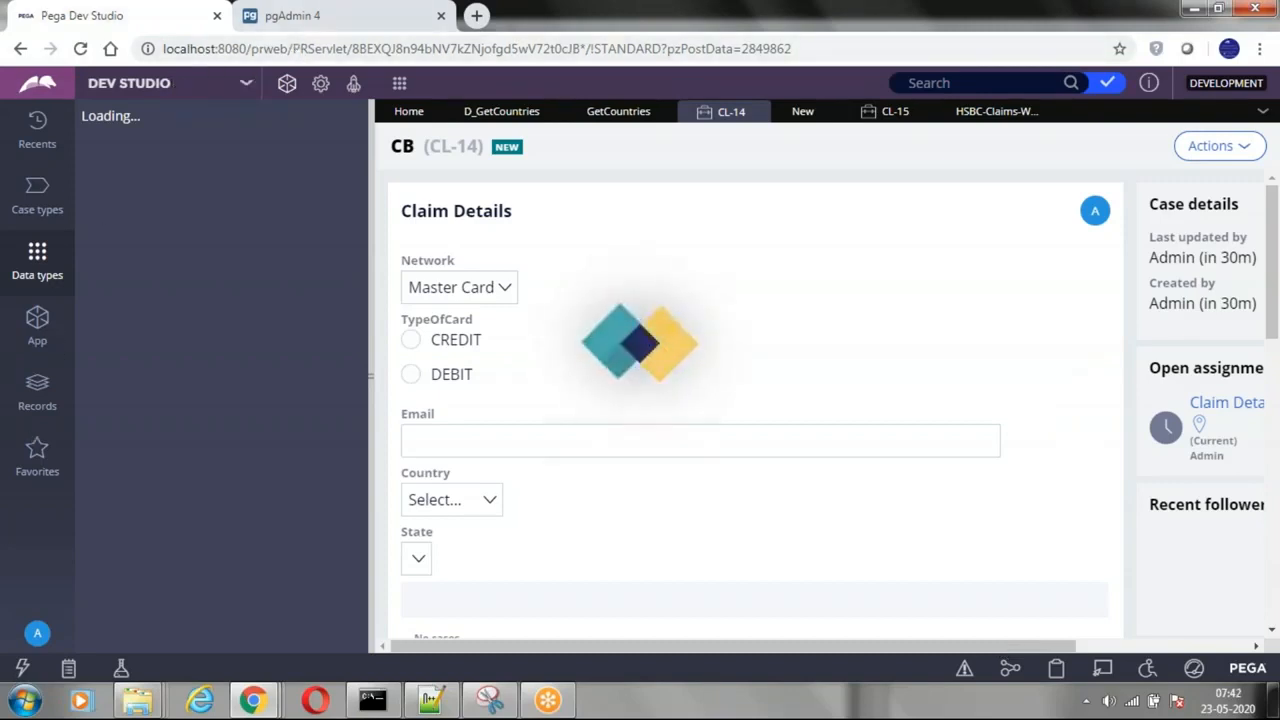
click(80, 50)
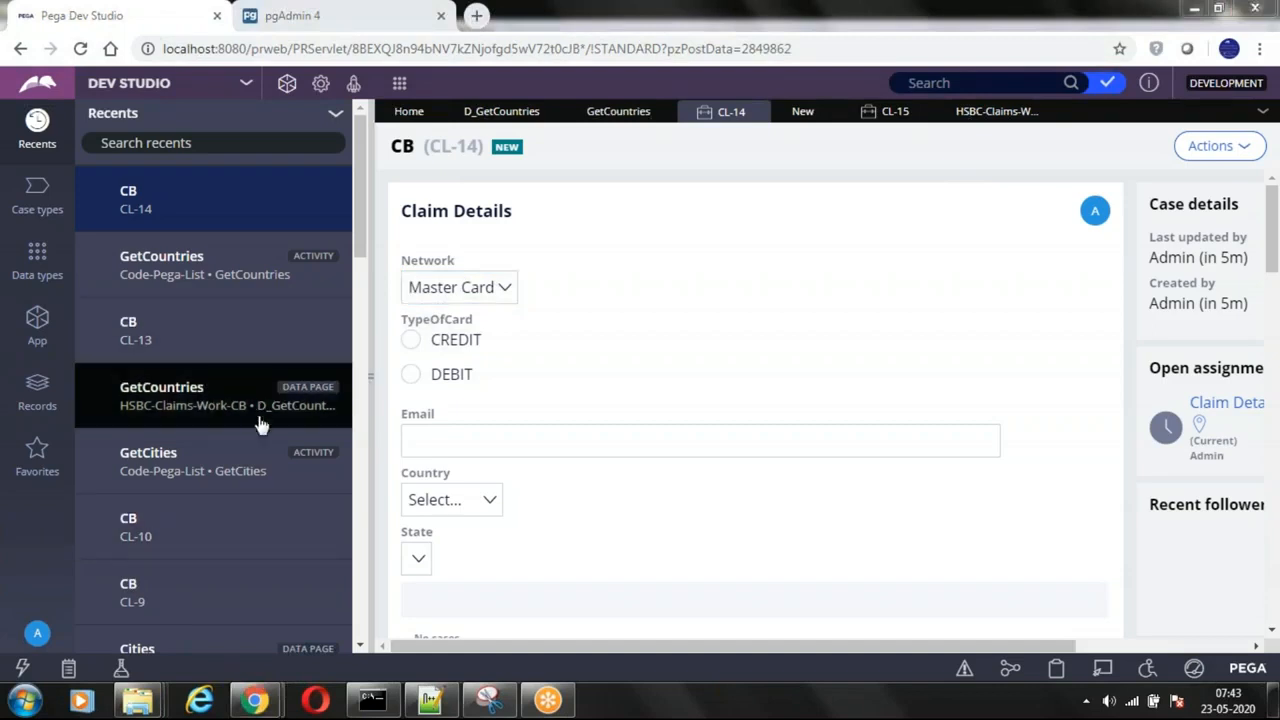
Step: Open the Claim Details section of HSBC-Claims-Work-CB and bring up the cell properties of its Country dropdown
drag(356, 217, 358, 335)
click(170, 331)
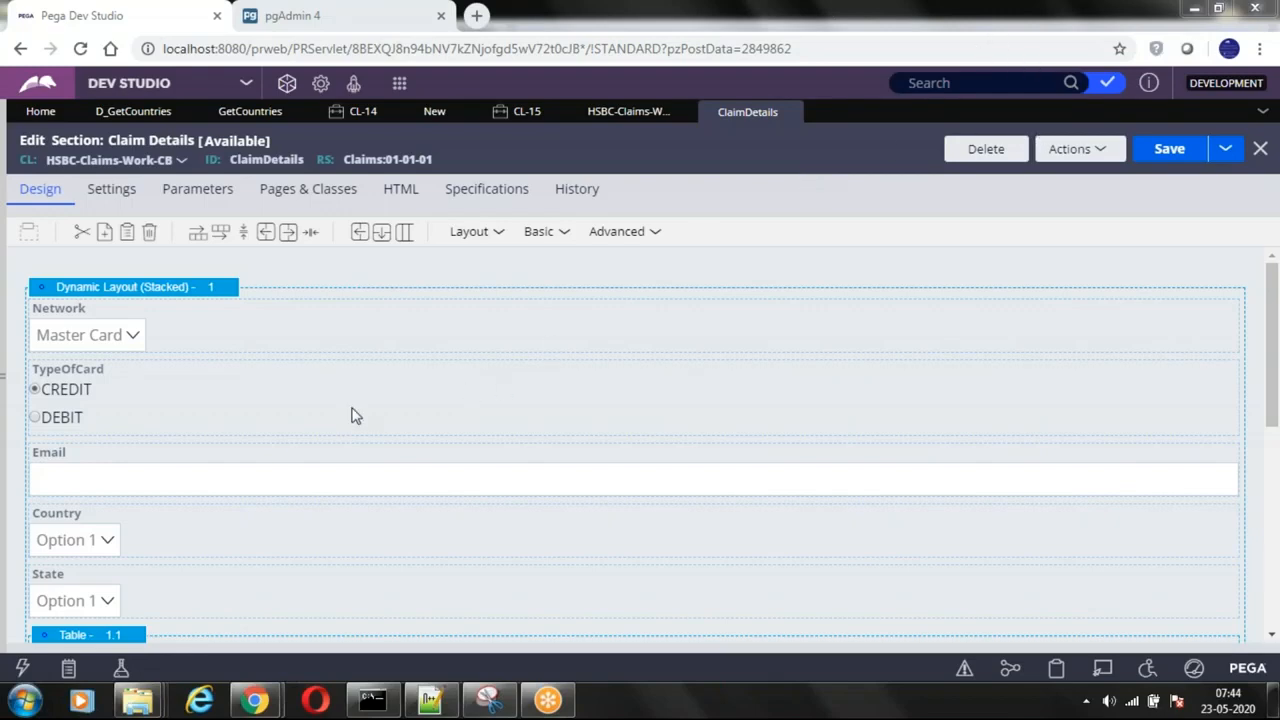
click(138, 537)
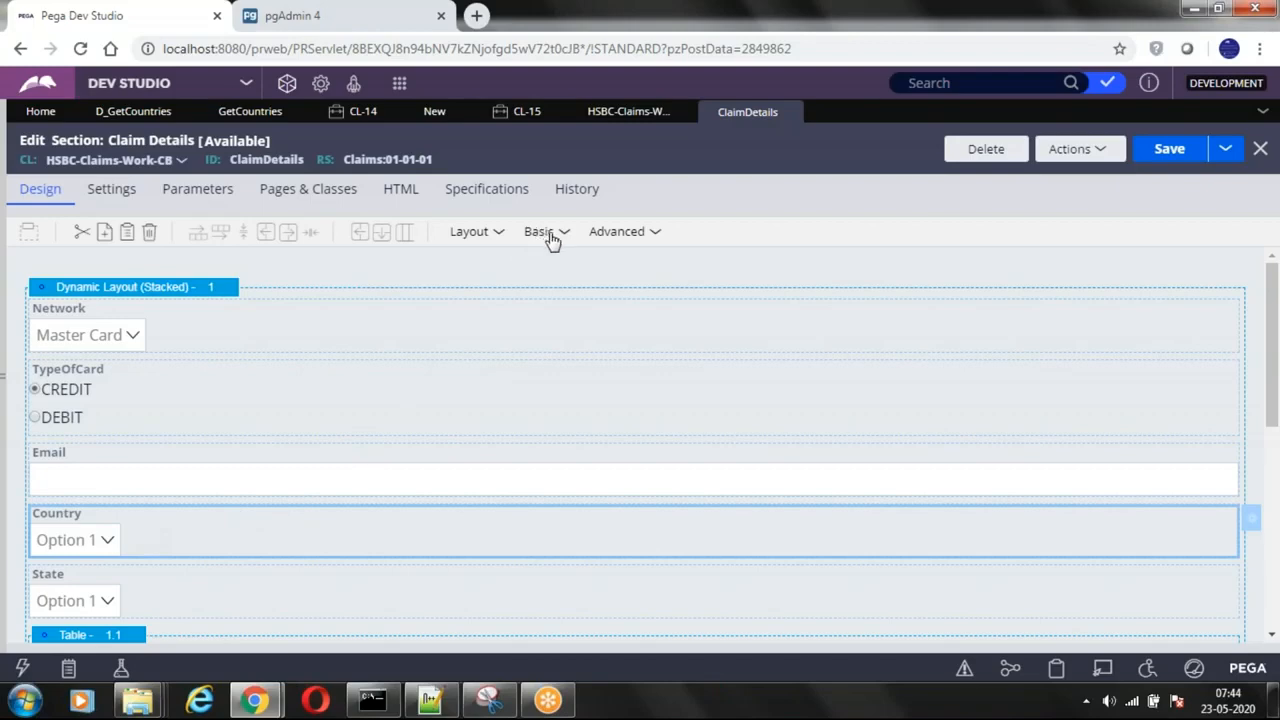
click(551, 238)
click(1254, 520)
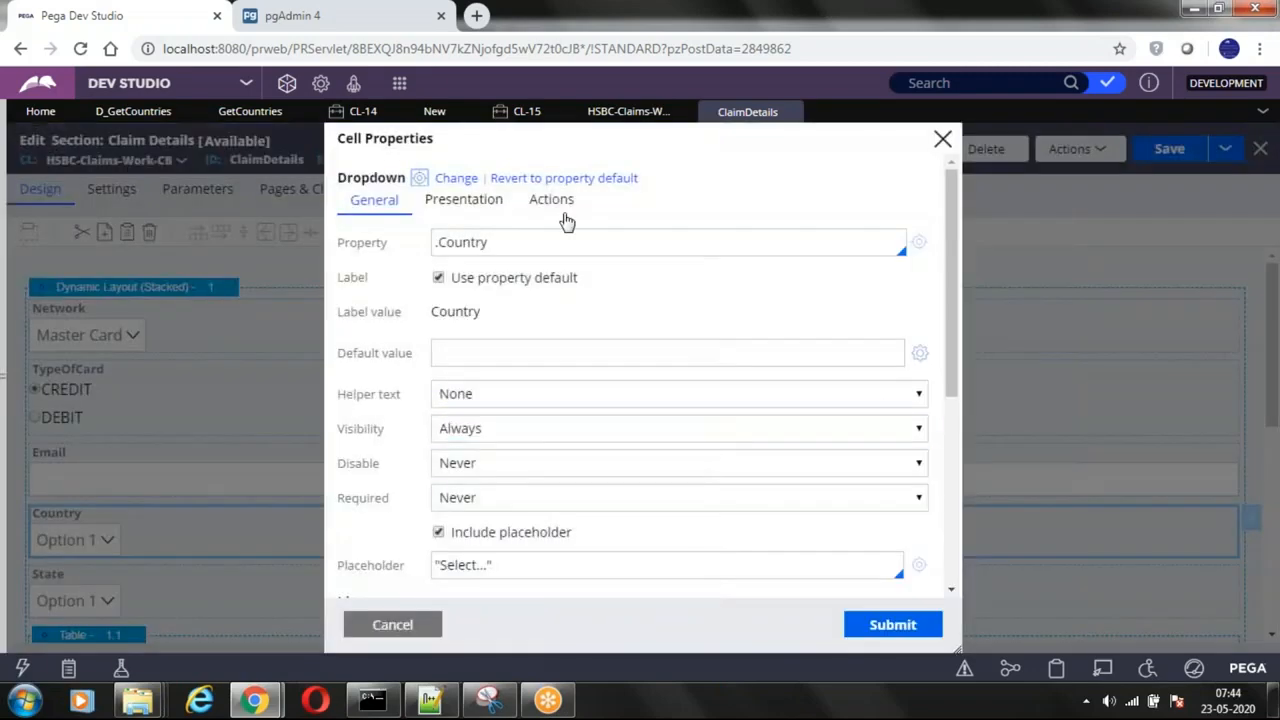
Step: Examine the property bound to the Country dropdown and the available list source types
click(521, 242)
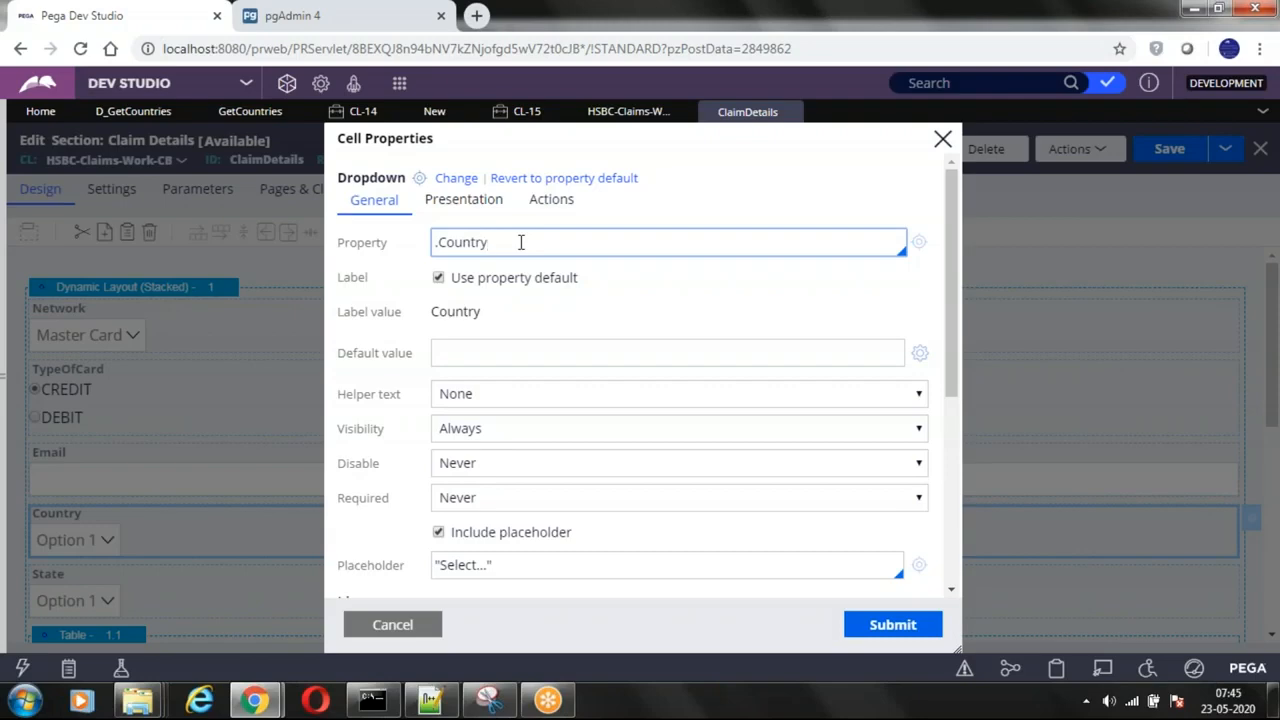
key(ctrl+a)
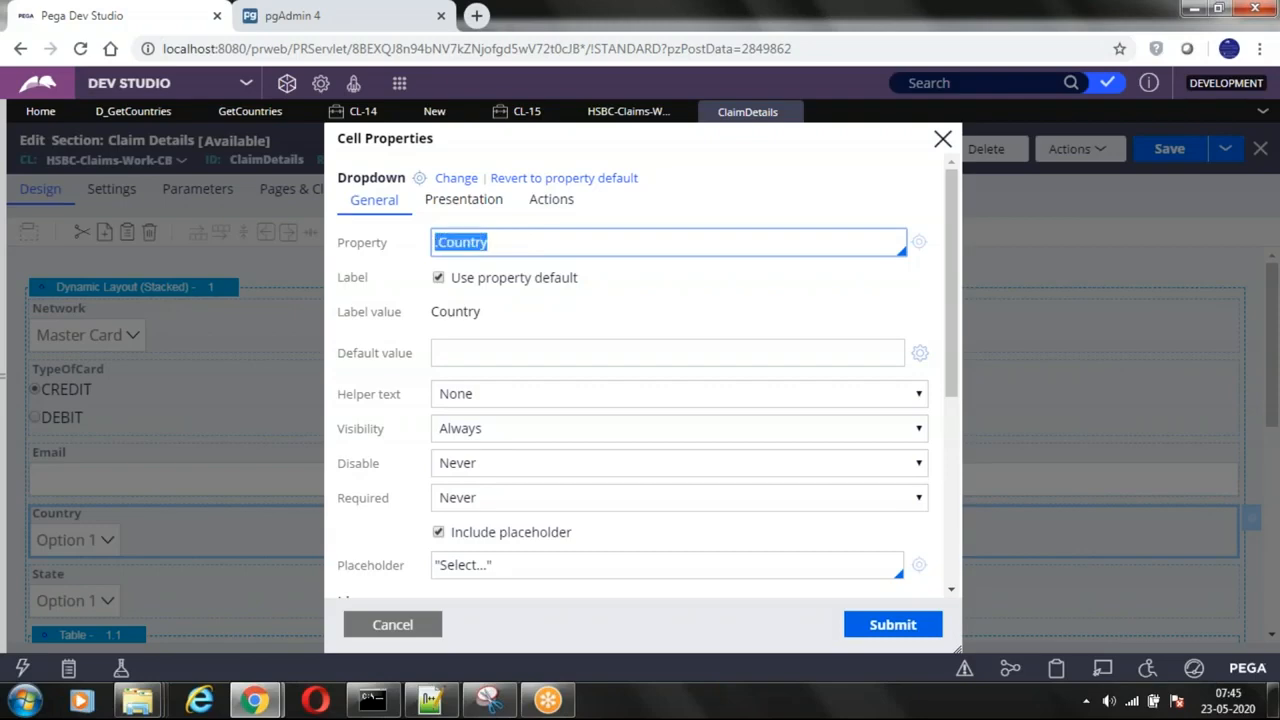
scroll(640, 400, down, 2)
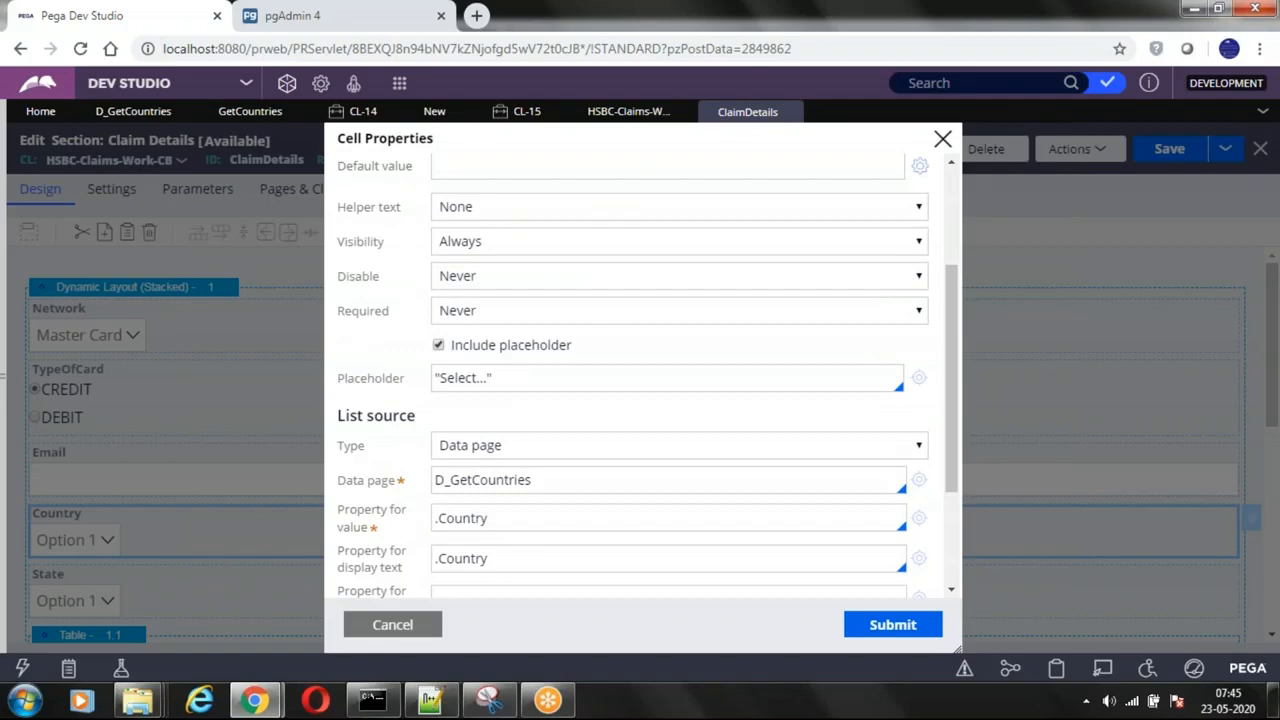
double_click(370, 418)
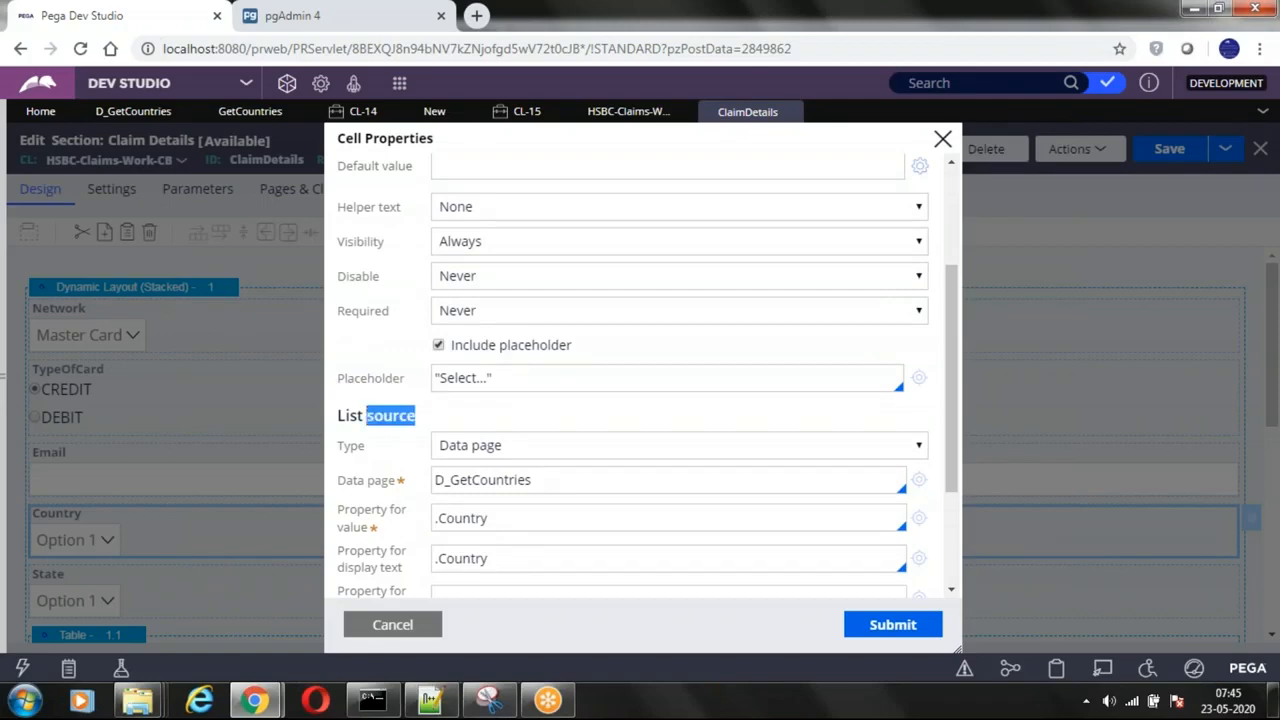
click(517, 450)
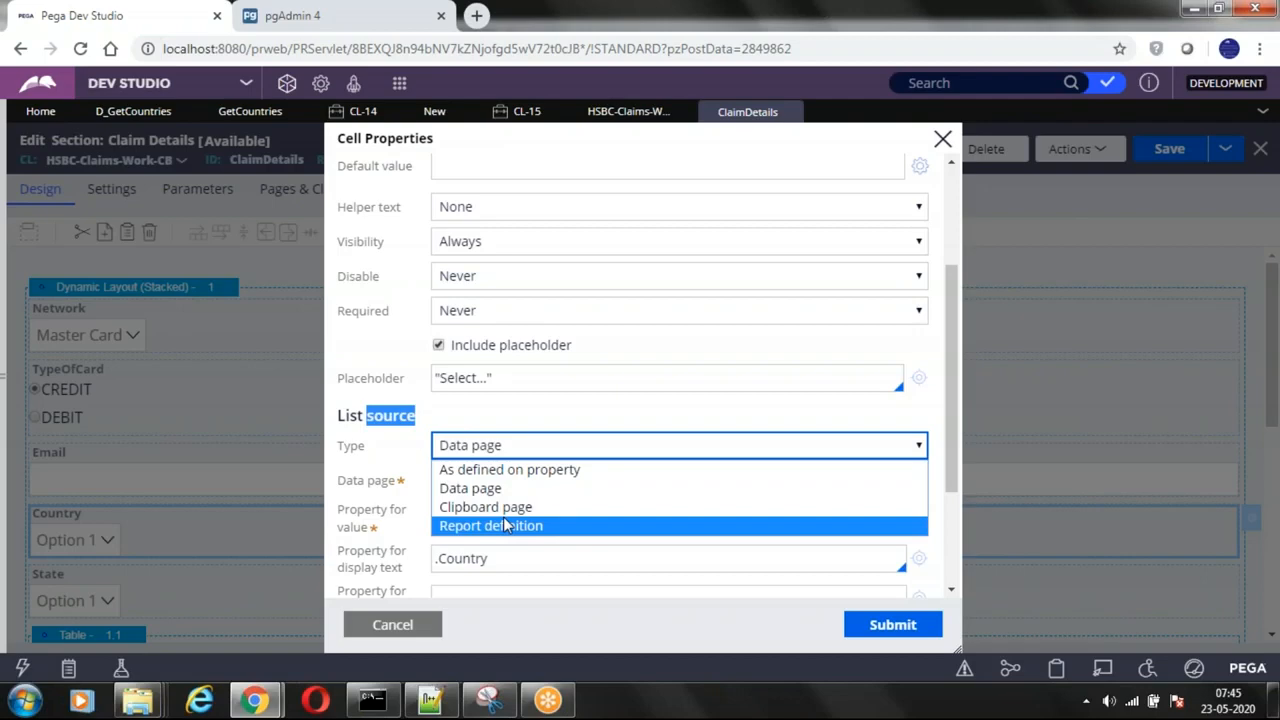
click(415, 462)
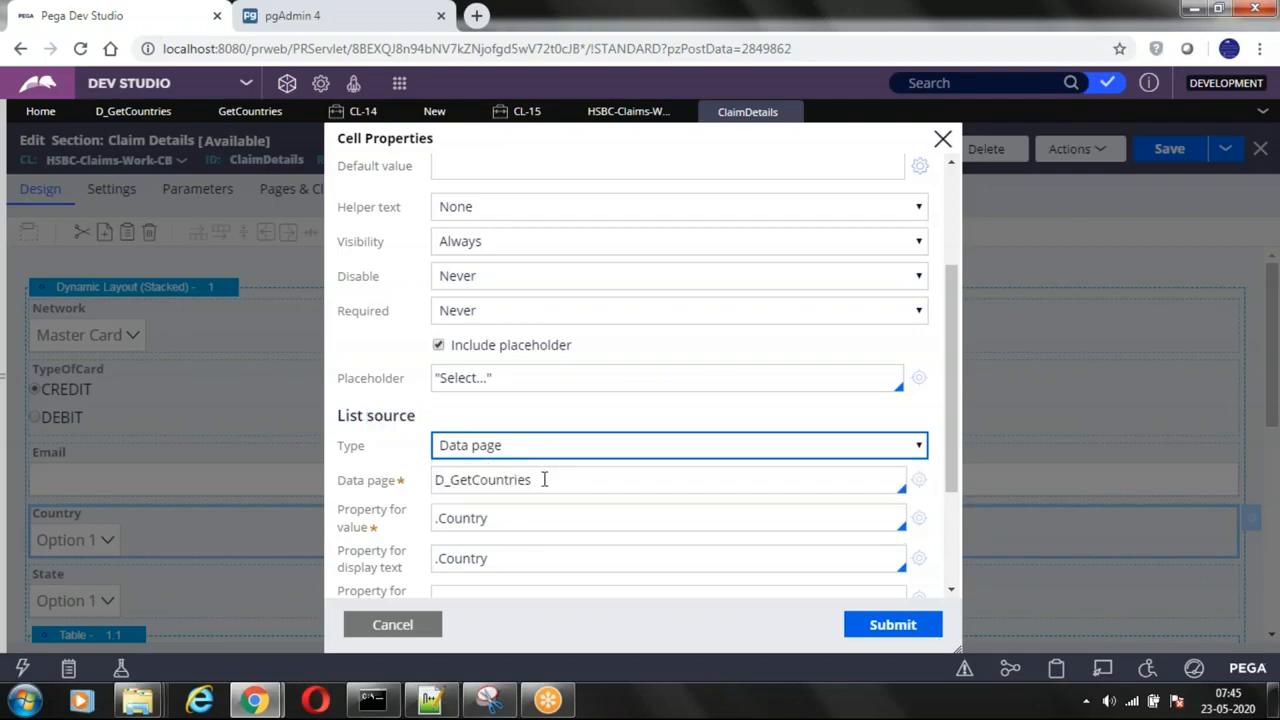
Step: Check the data page that feeds the Country dropdown's list source
click(560, 484)
double_click(540, 483)
click(534, 481)
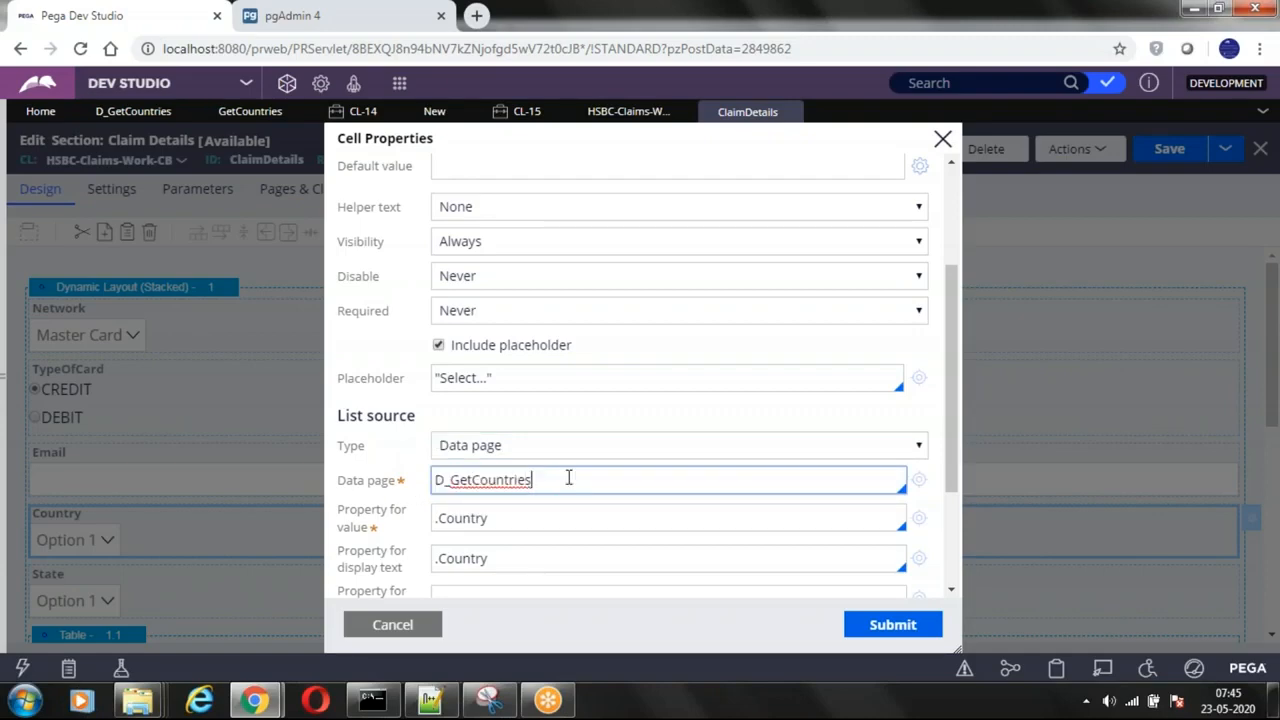
key(Down)
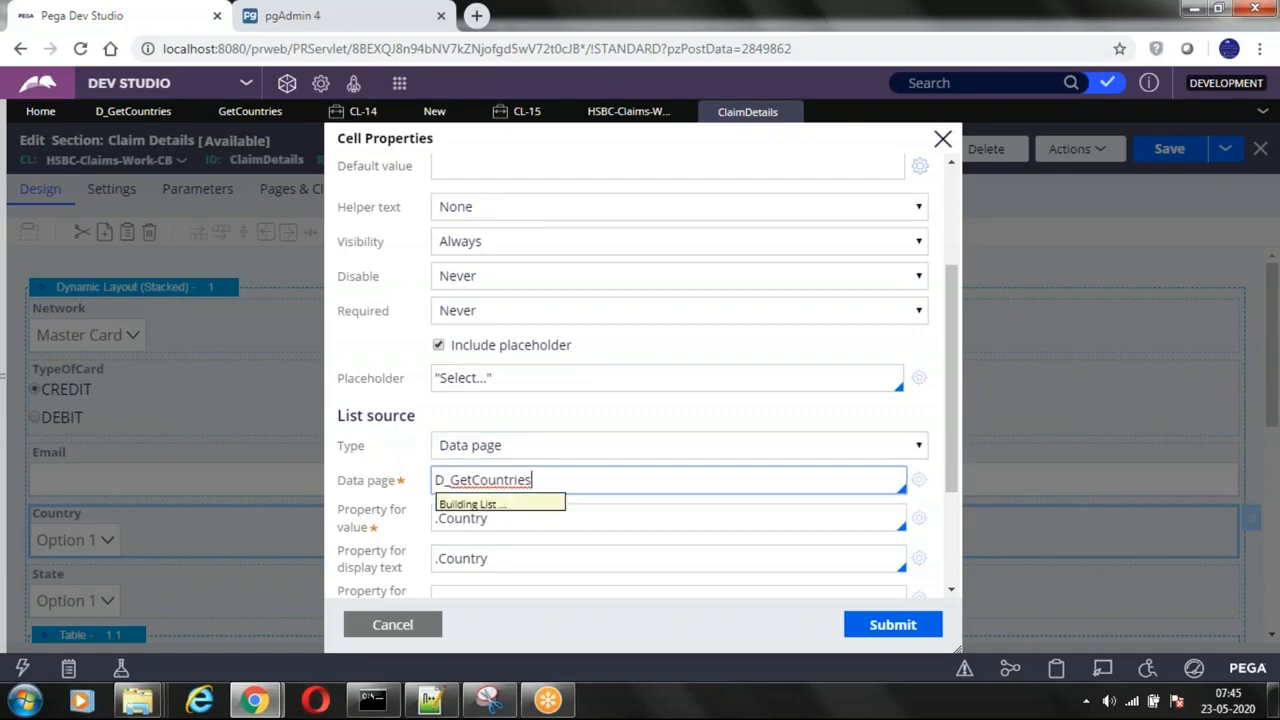
click(385, 465)
Step: Review the Country dropdown's properties for value and display text, and close the cell properties without submitting
click(514, 517)
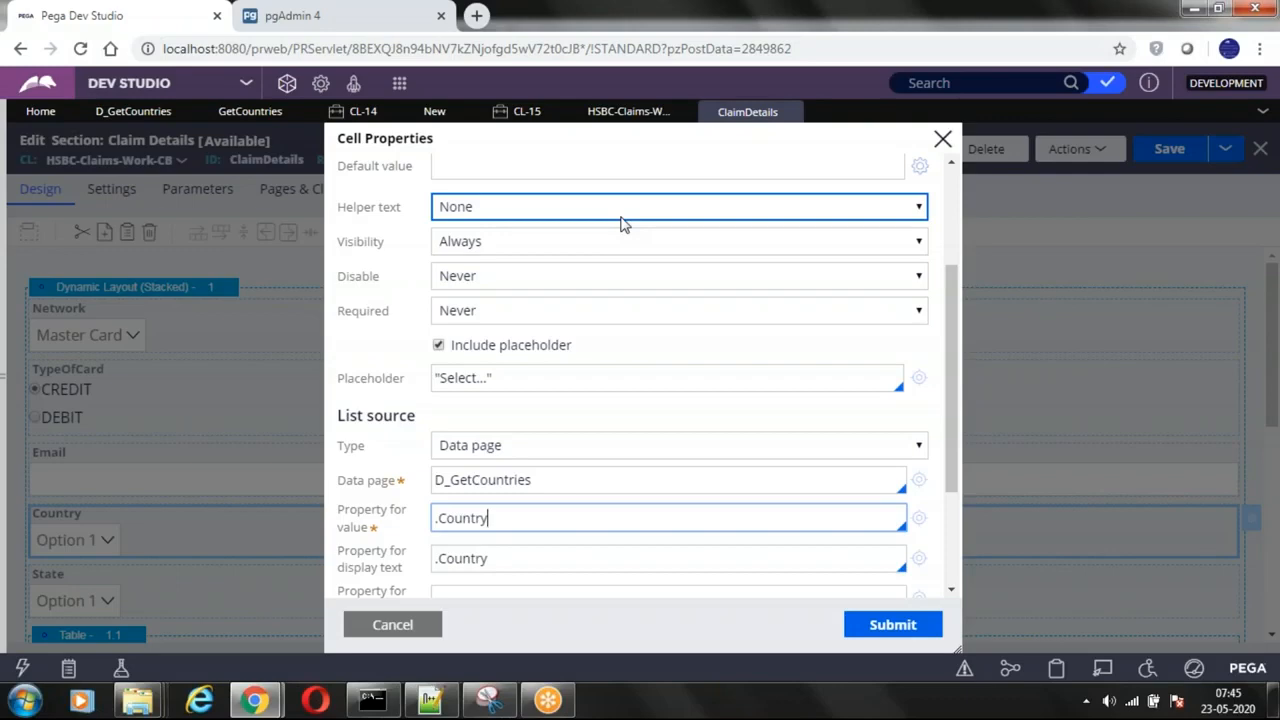
double_click(463, 518)
scroll(687, 457, down, 2)
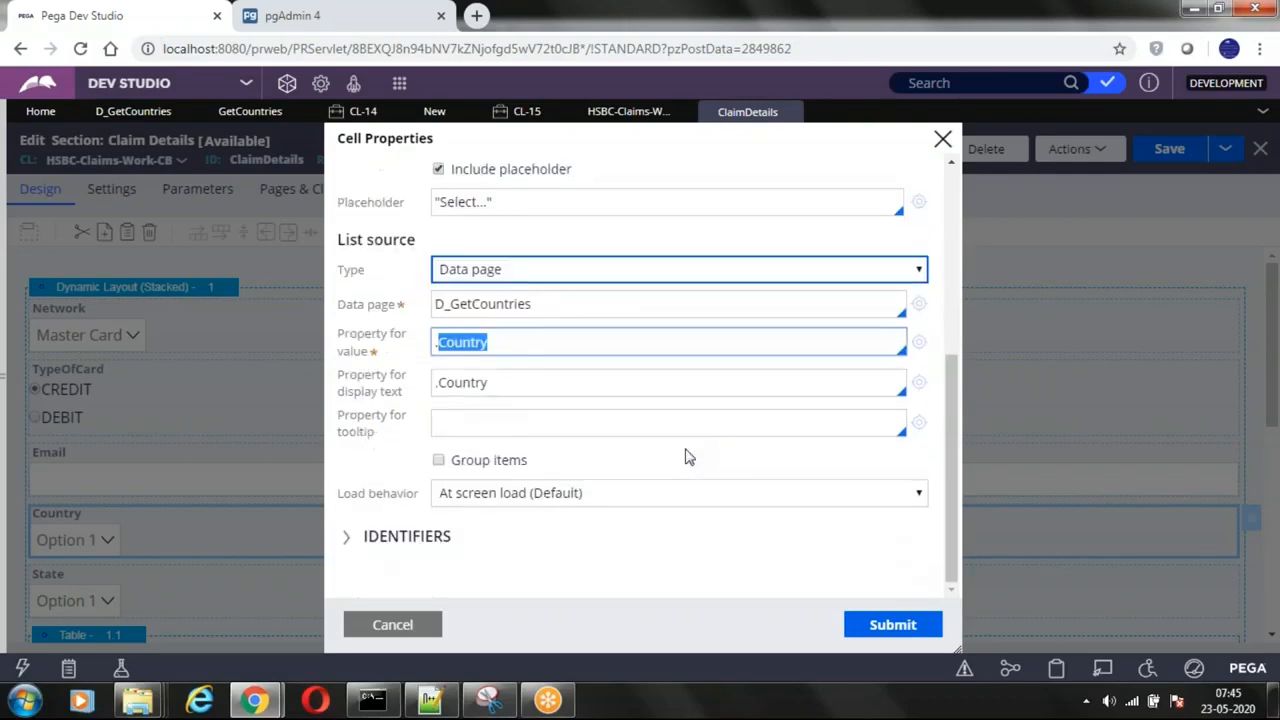
click(476, 387)
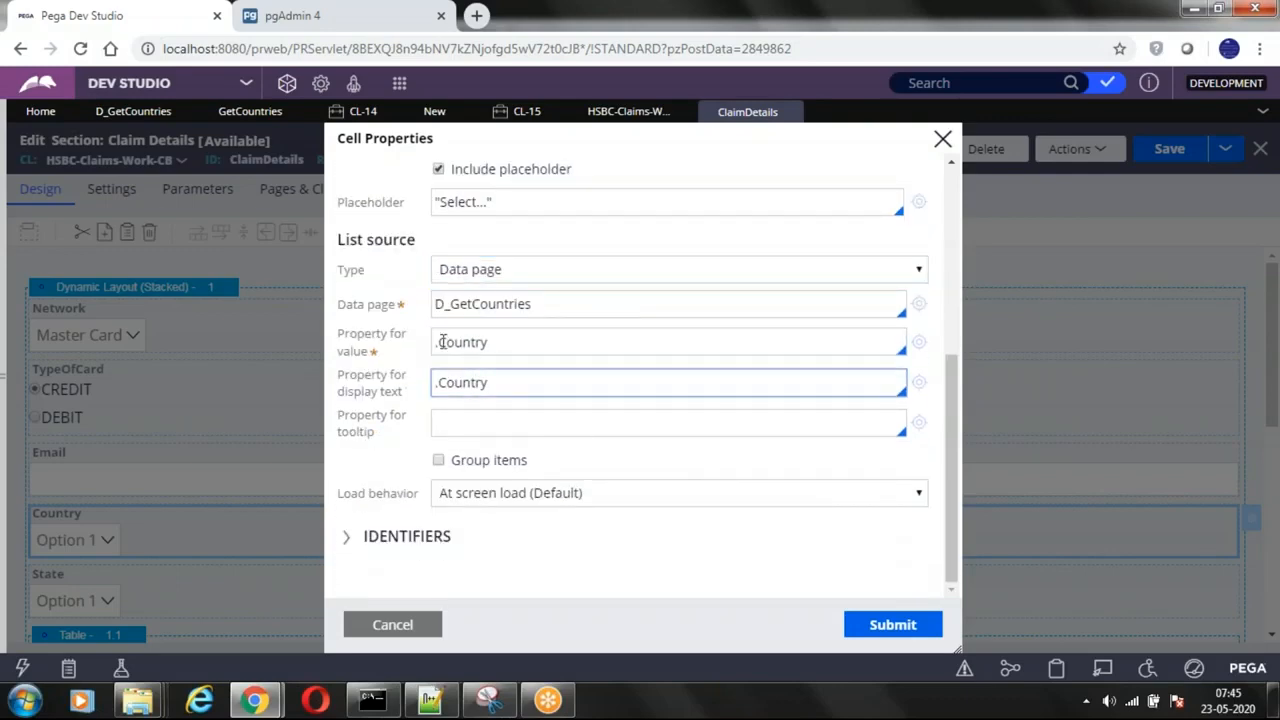
double_click(451, 380)
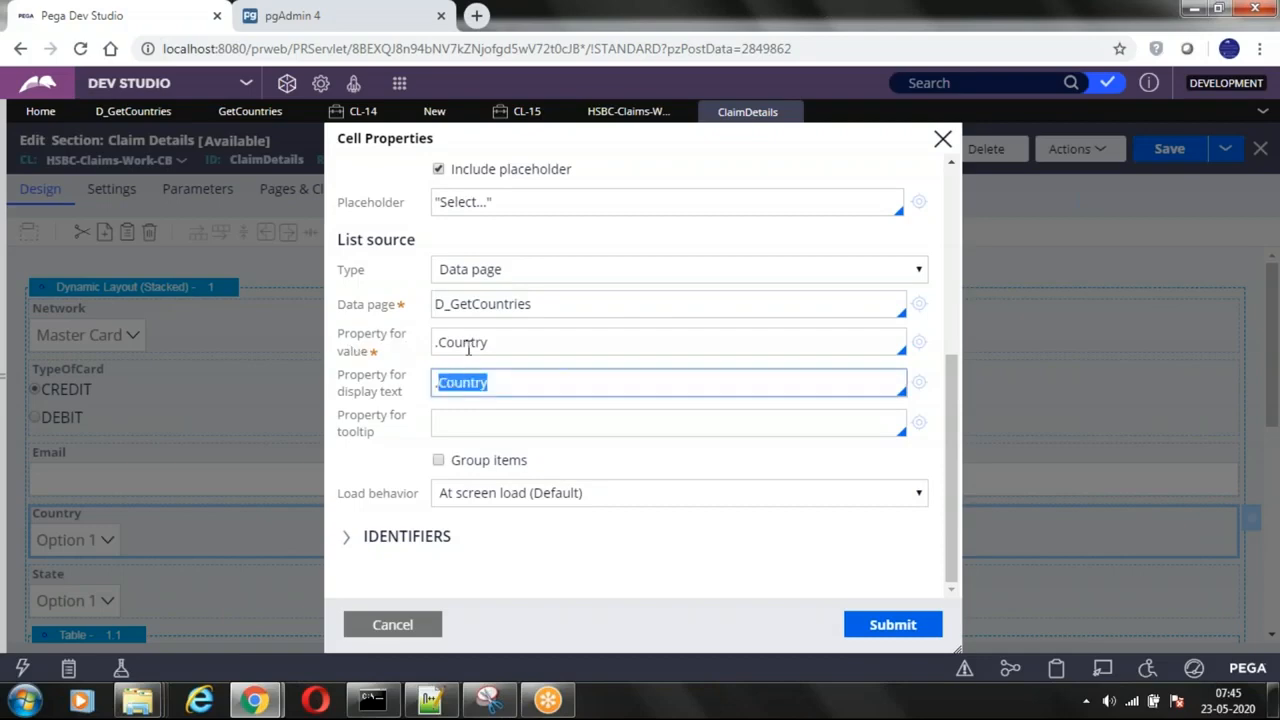
double_click(466, 382)
drag(341, 334, 390, 395)
scroll(377, 346, up, 4)
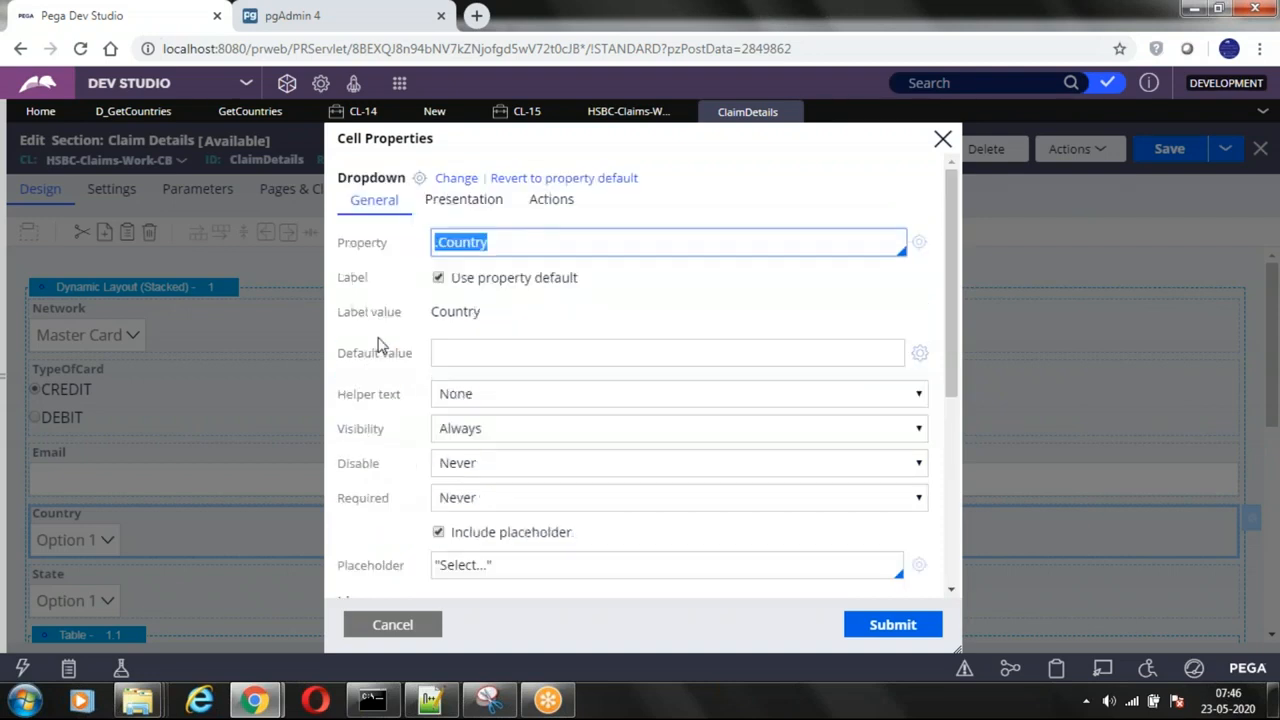
scroll(517, 452, down, 4)
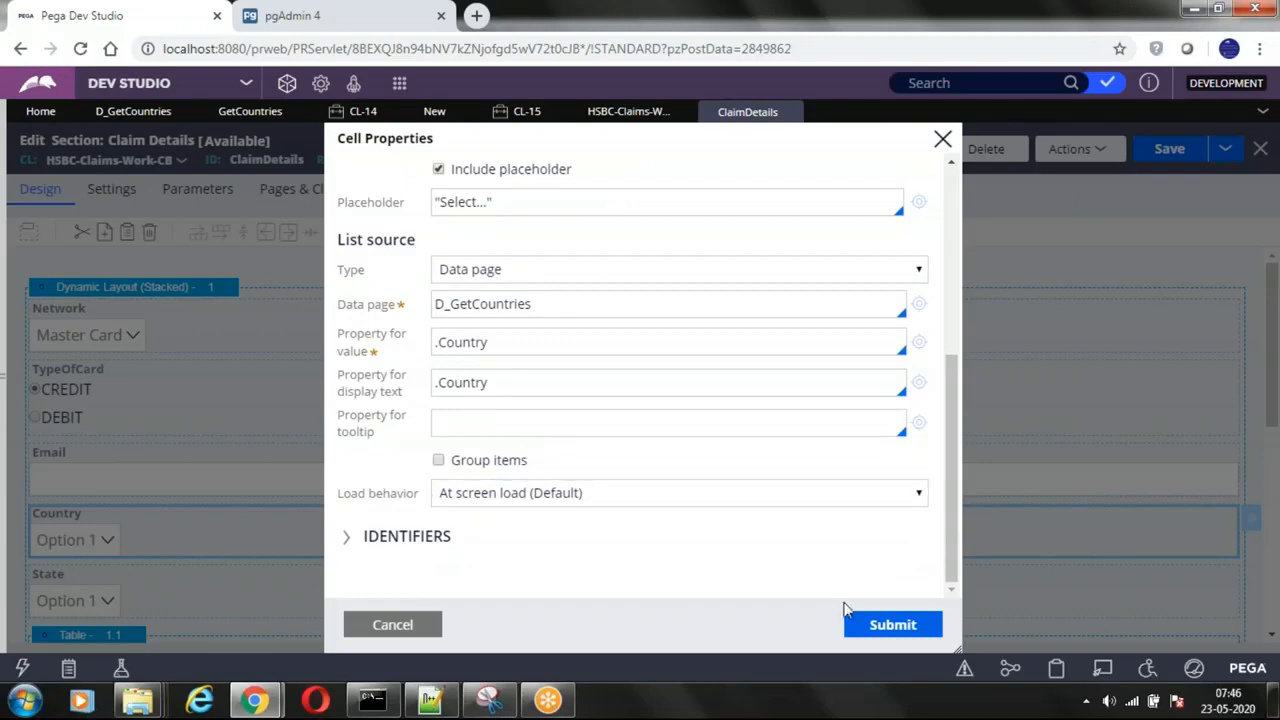
click(372, 624)
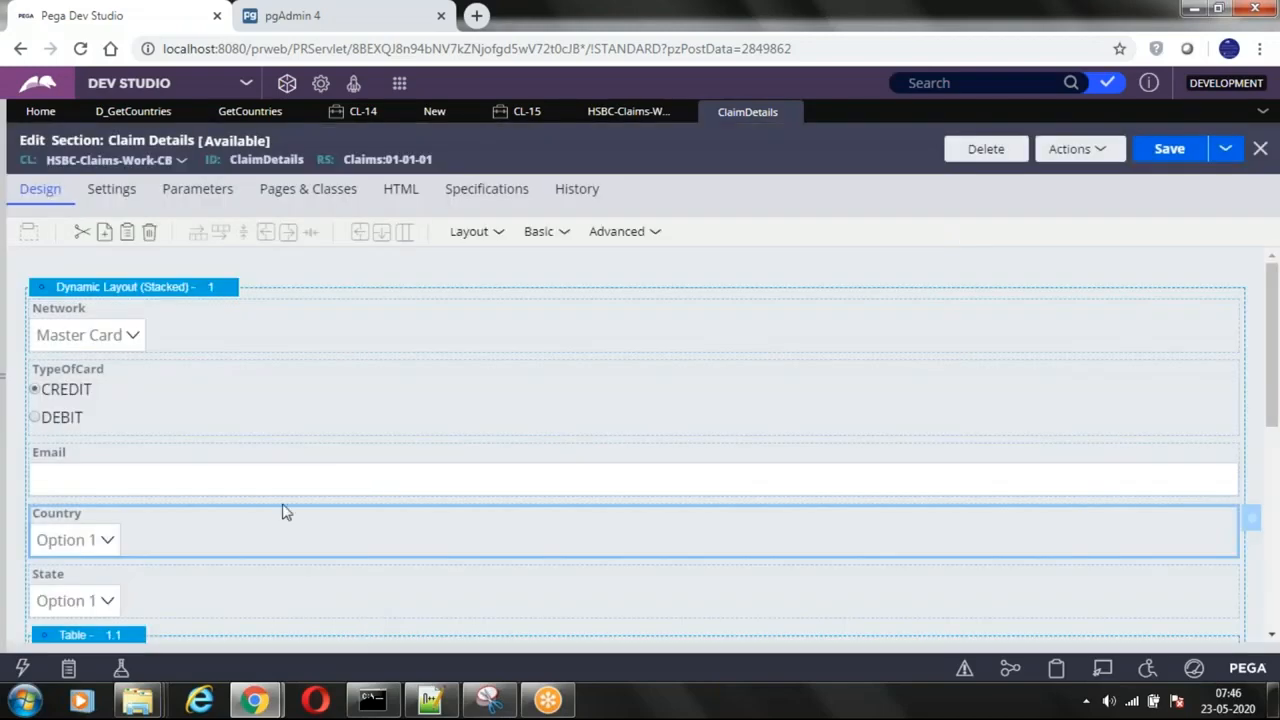
Step: Switch to the CL-14 case and check the options offered in its Country dropdown
click(357, 112)
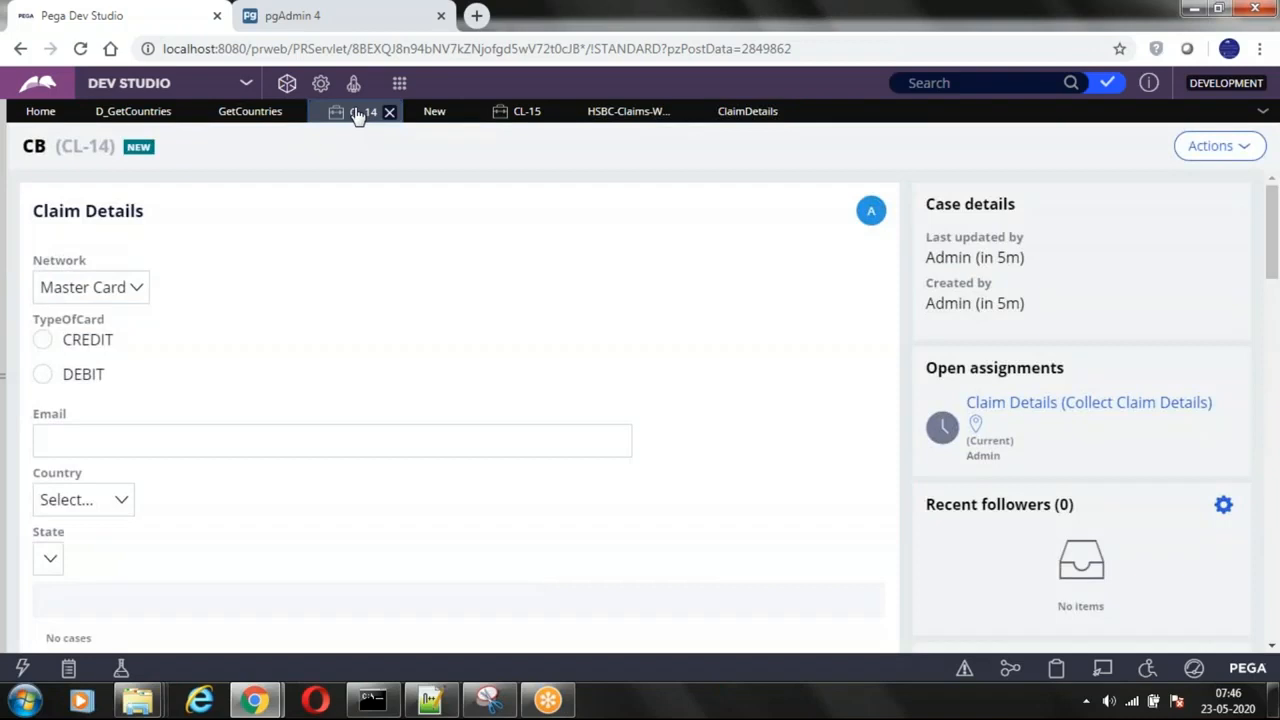
click(105, 505)
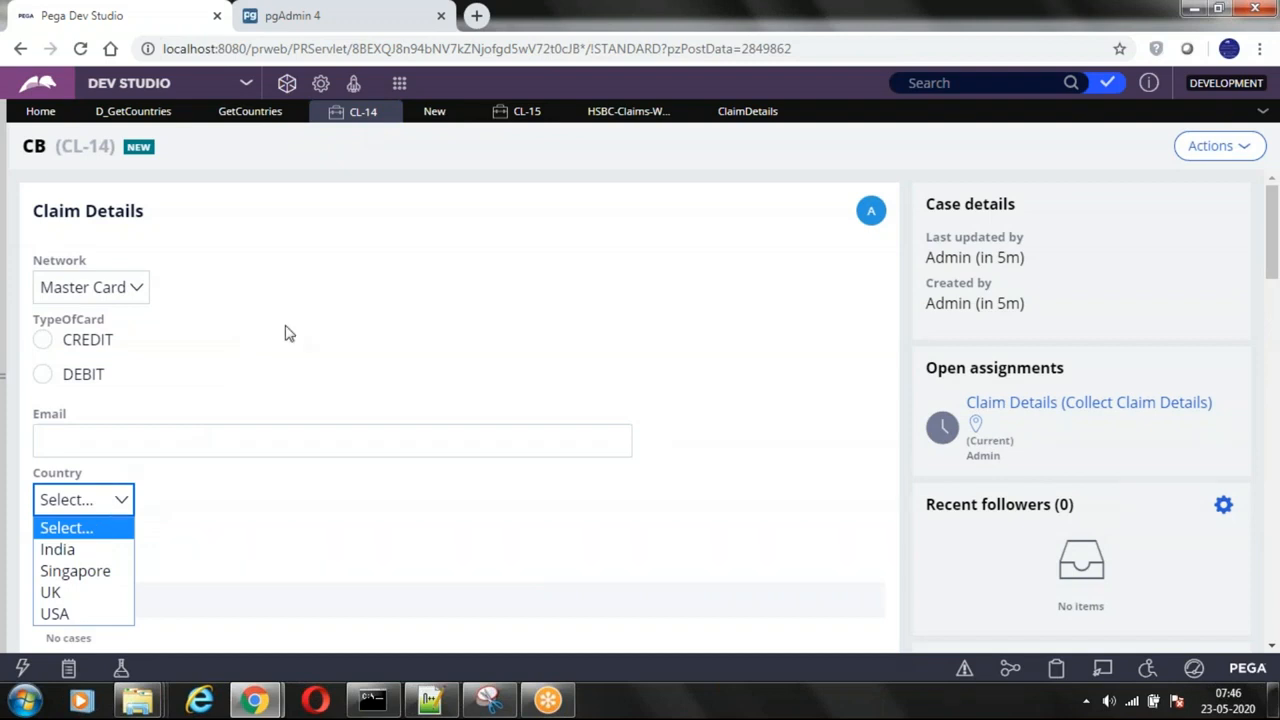
click(349, 322)
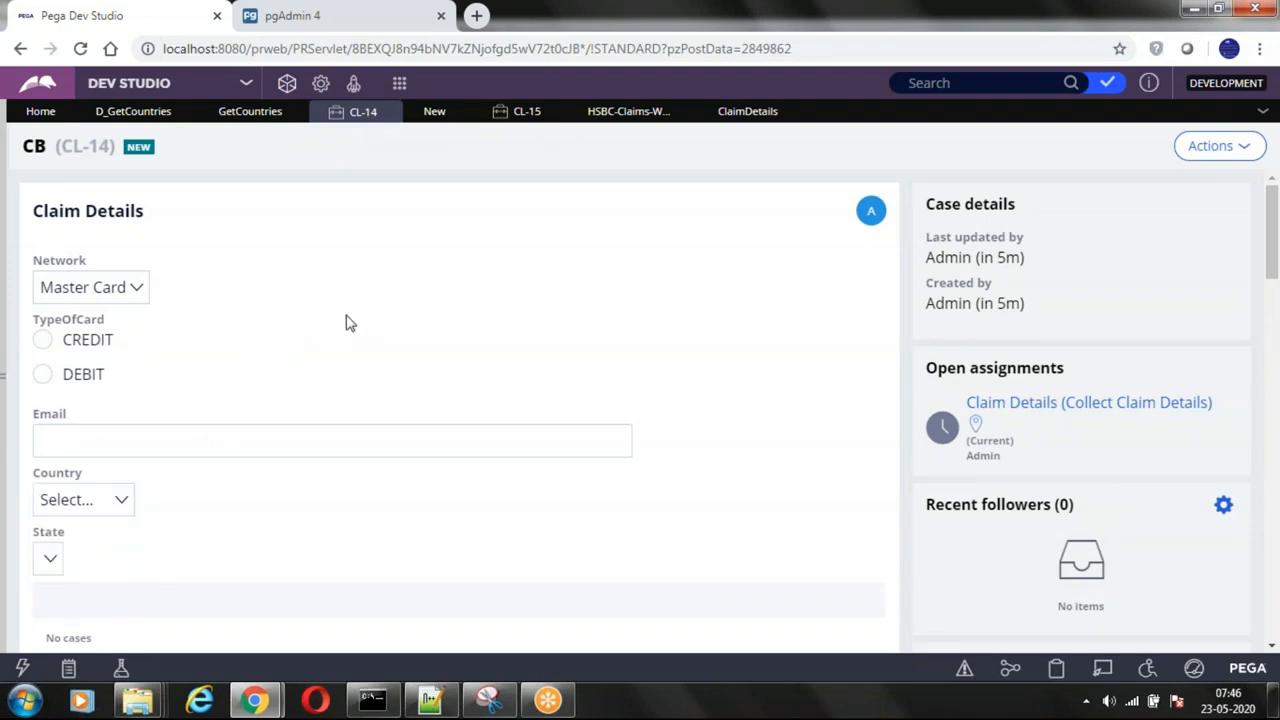